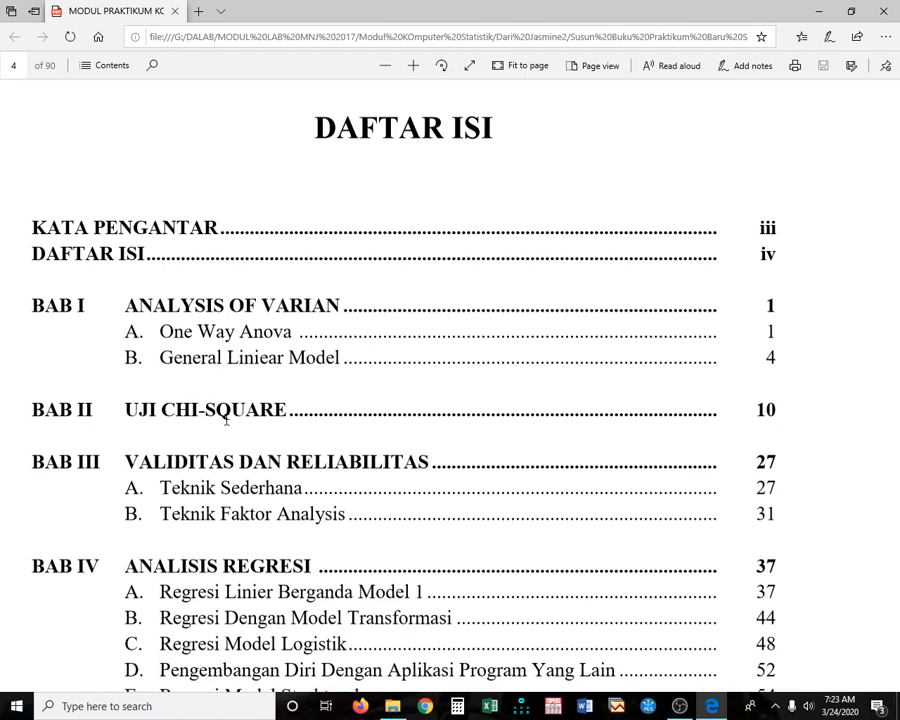
Look through the practicum module from the table of contents to the start of BAB II, Uji Chi-Square
{"action": "scroll", "coordinate": [228, 421], "scroll_direction": "down", "scroll_amount": 15}
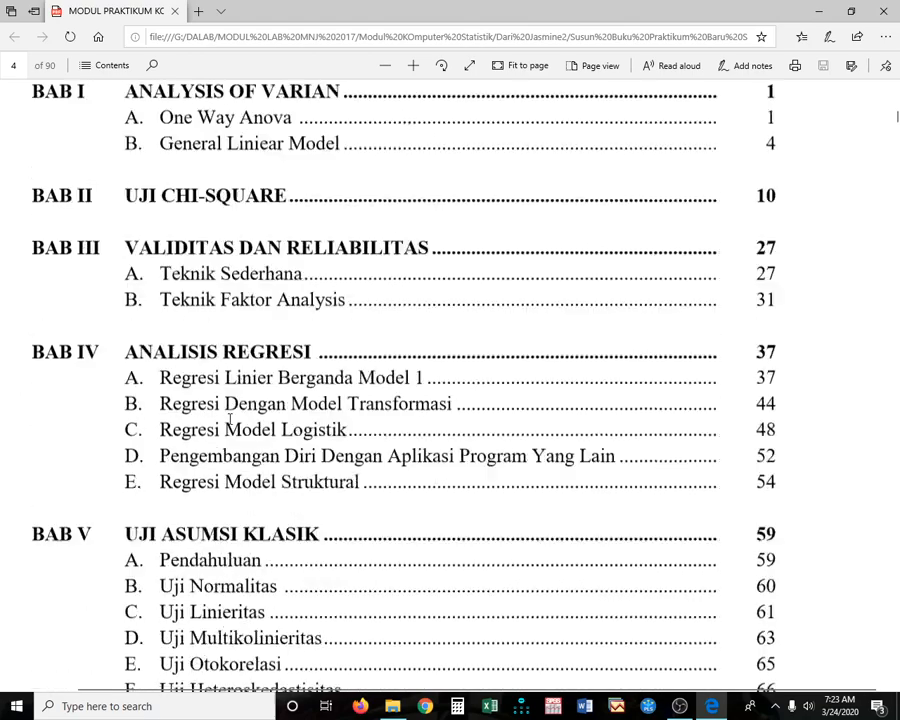
{"action": "scroll", "coordinate": [228, 424], "scroll_direction": "down", "scroll_amount": 20}
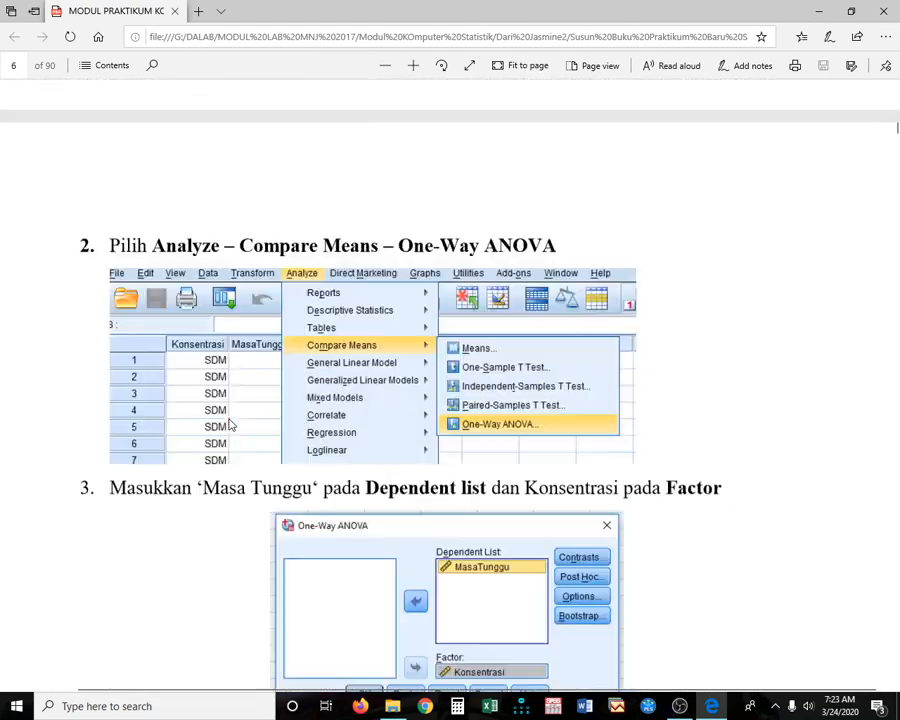
{"action": "scroll", "coordinate": [228, 424], "scroll_direction": "down", "scroll_amount": 15}
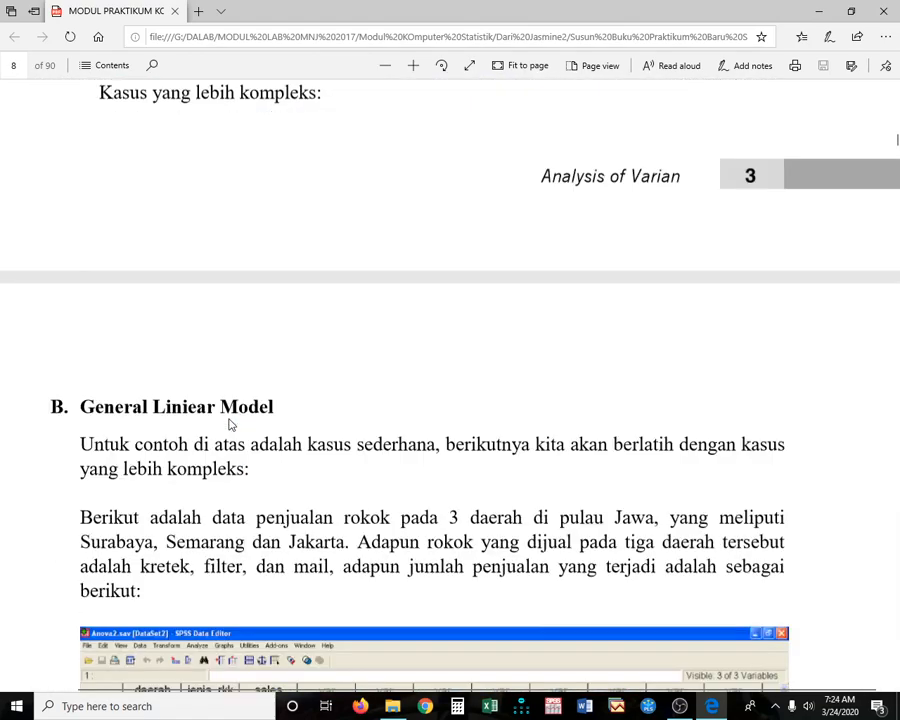
{"action": "scroll", "coordinate": [231, 421], "scroll_direction": "down", "scroll_amount": 20}
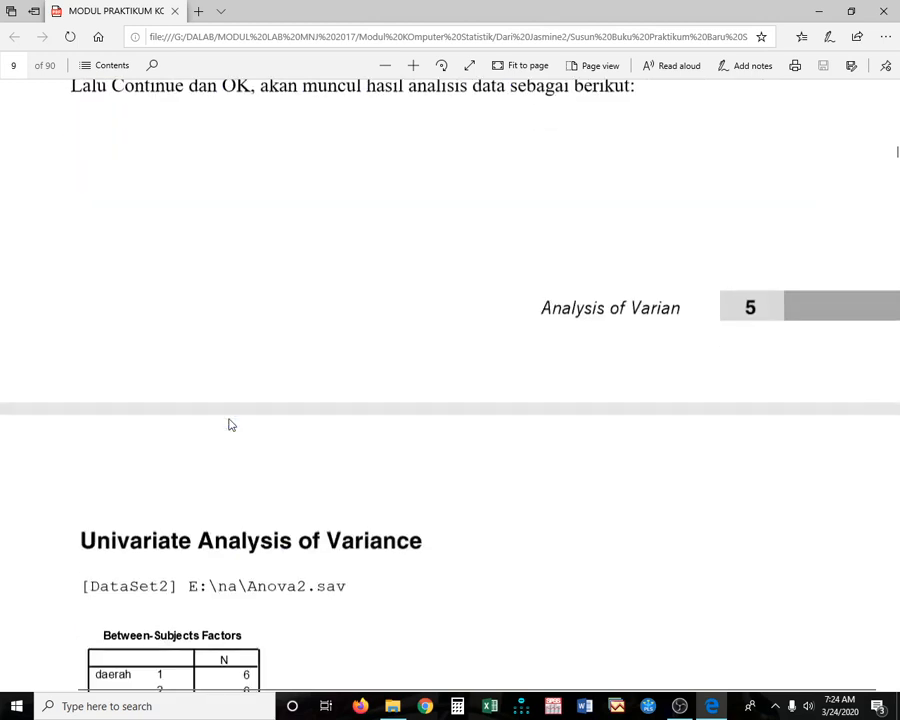
{"action": "scroll", "coordinate": [228, 424], "scroll_direction": "down", "scroll_amount": 20}
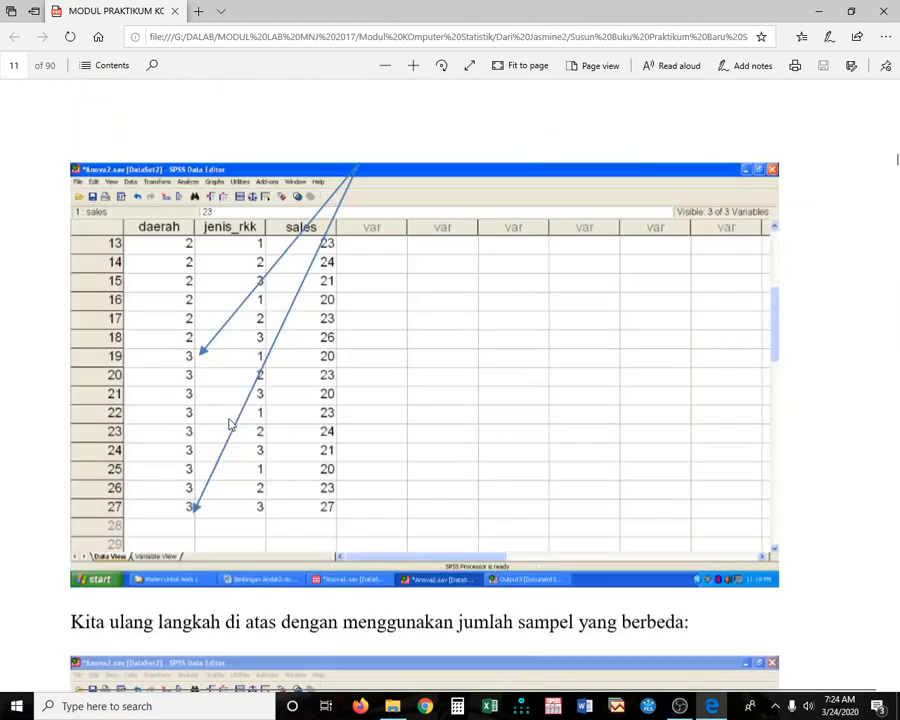
{"action": "scroll", "coordinate": [228, 424], "scroll_direction": "down", "scroll_amount": 20}
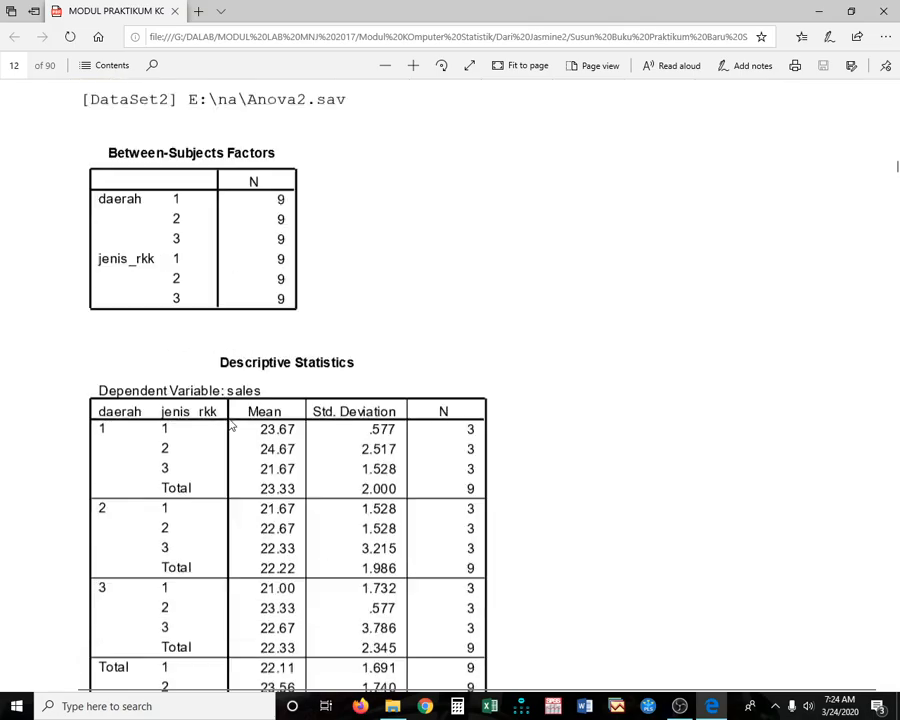
{"action": "scroll", "coordinate": [231, 425], "scroll_direction": "down", "scroll_amount": 20}
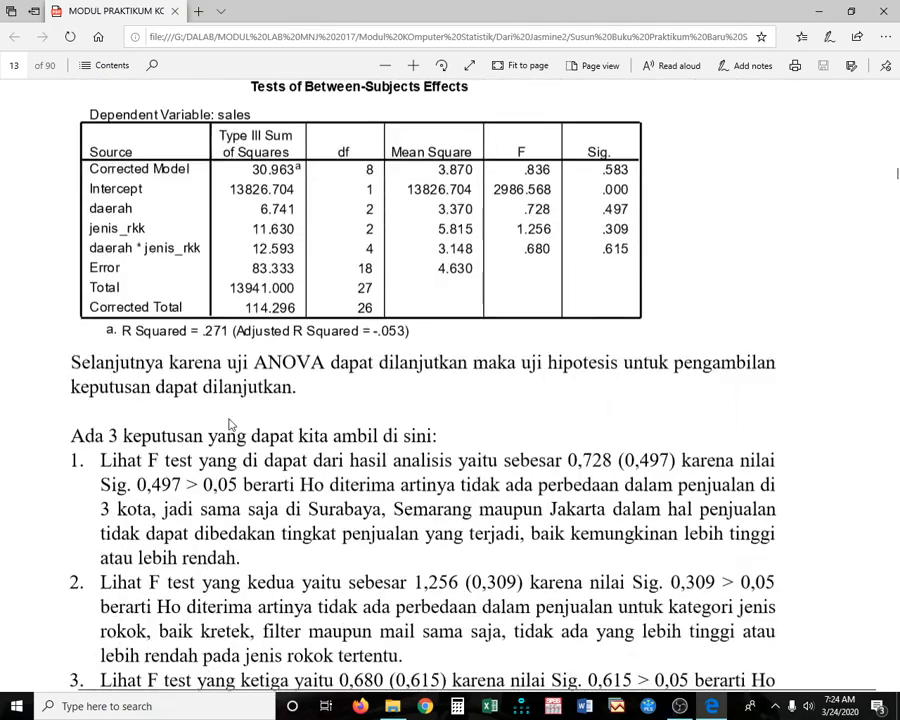
{"action": "scroll", "coordinate": [228, 424], "scroll_direction": "down", "scroll_amount": 5}
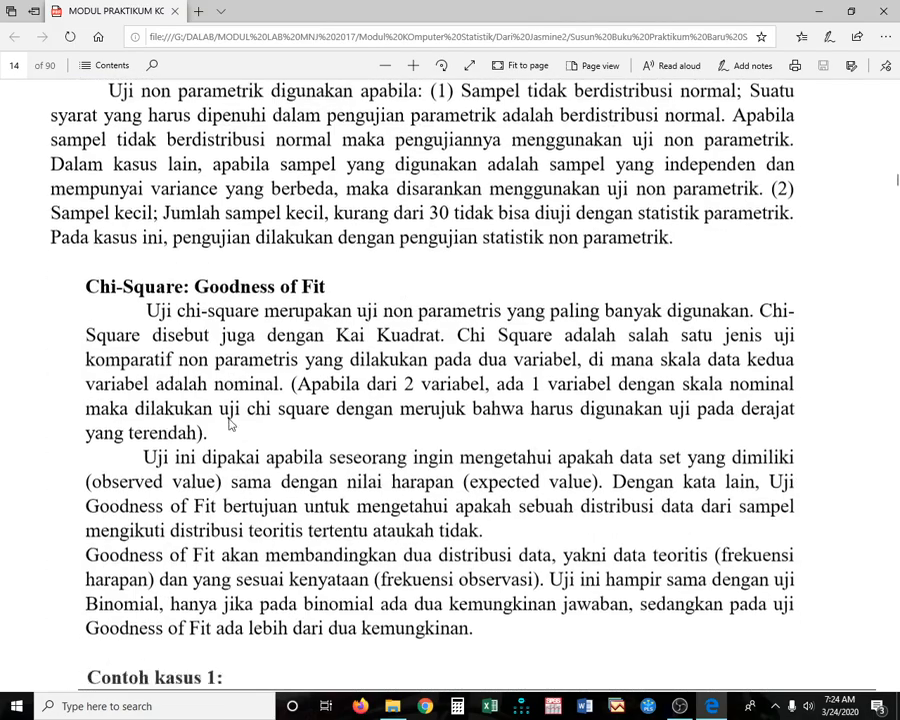
{"action": "scroll", "coordinate": [228, 422], "scroll_direction": "up", "scroll_amount": 3}
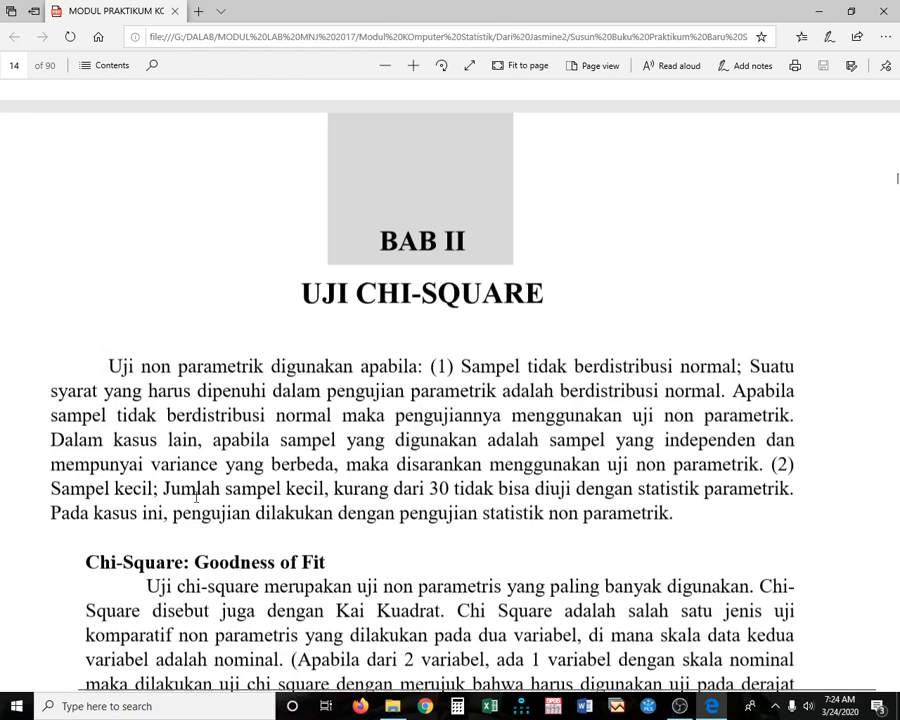
Read the Chi-Square: Goodness of Fit explanation and Contoh kasus 1 with its hypotheses
{"action": "scroll", "coordinate": [196, 497], "scroll_direction": "down", "scroll_amount": 5}
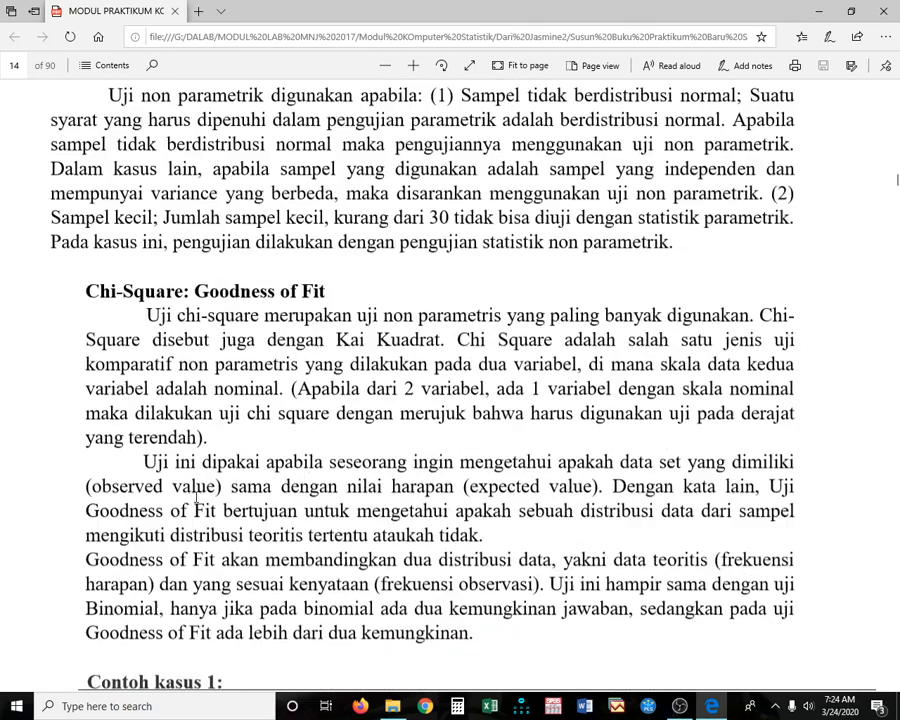
{"action": "scroll", "coordinate": [196, 497], "scroll_direction": "down", "scroll_amount": 5}
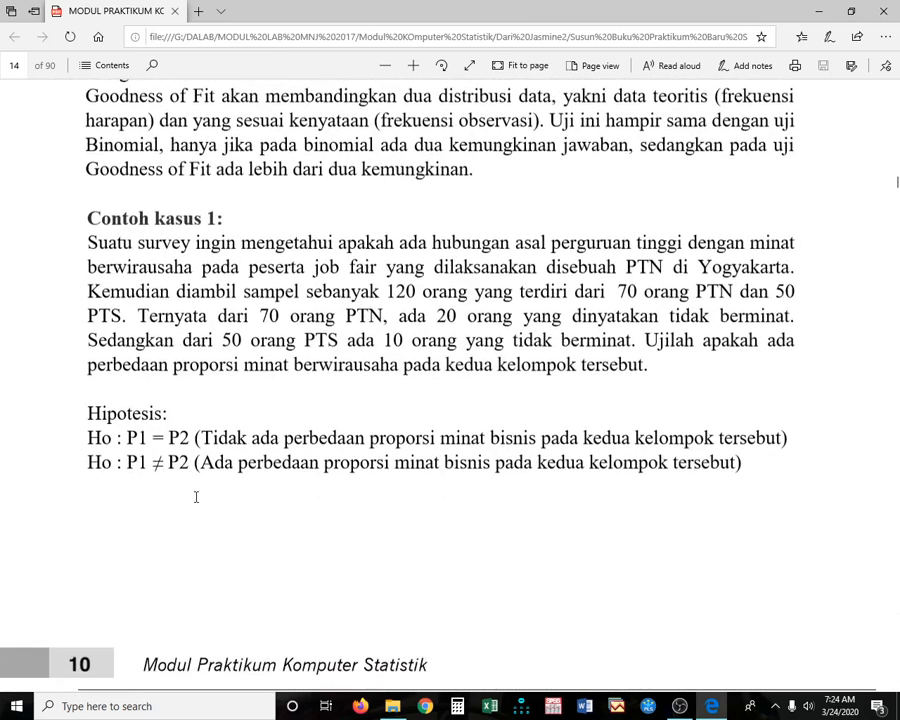
{"action": "scroll", "coordinate": [196, 497], "scroll_direction": "down", "scroll_amount": 1}
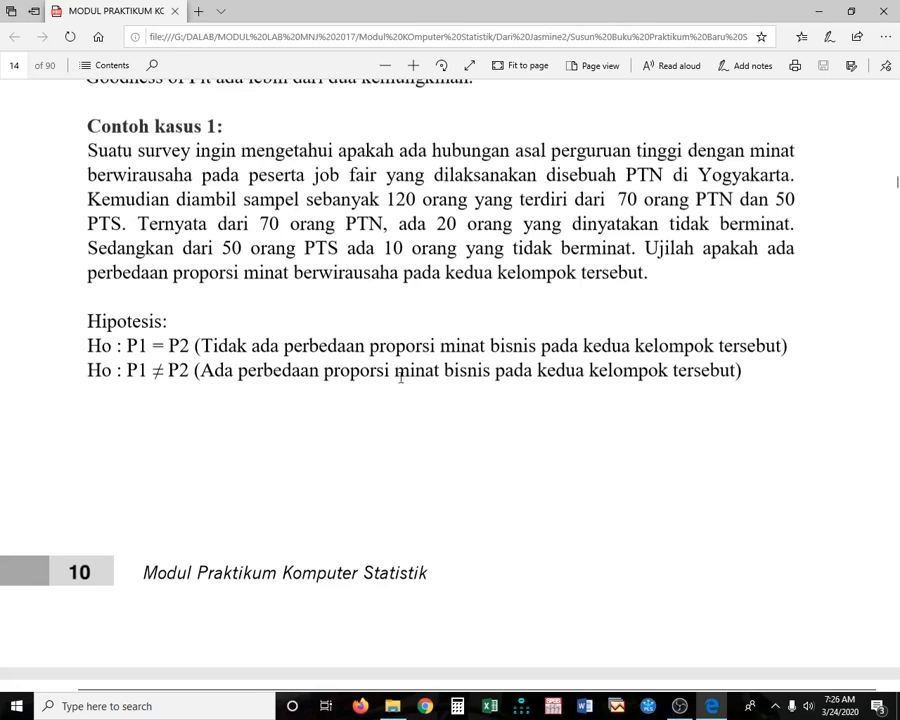
Examine the manual chi-square calculation for Contoh kasus 1, from the cross table through the critical value table to the conclusion
{"action": "scroll", "coordinate": [400, 377], "scroll_direction": "down", "scroll_amount": 6}
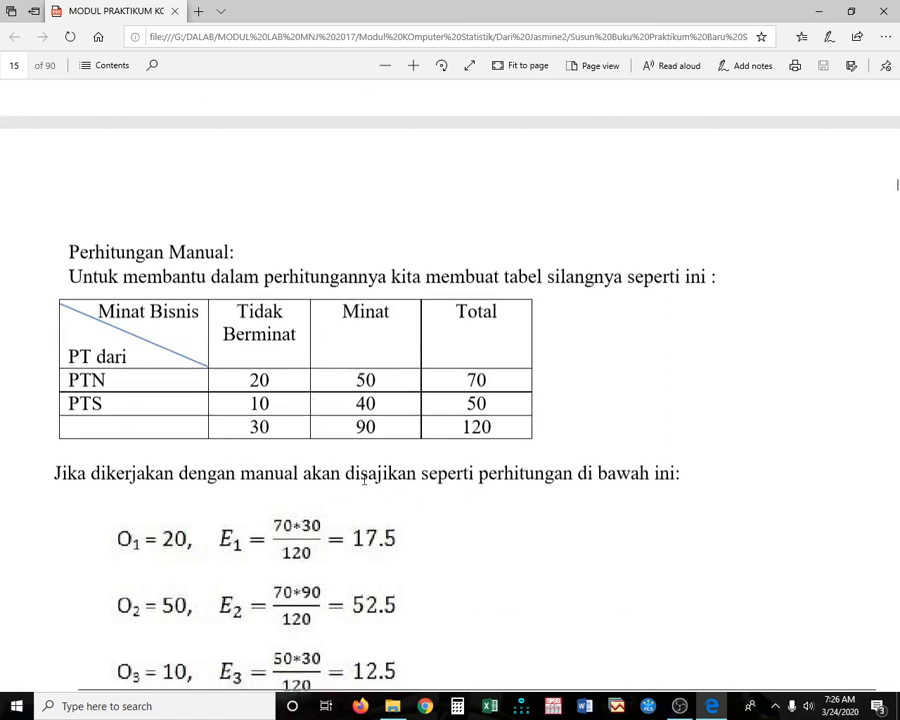
{"action": "scroll", "coordinate": [256, 337], "scroll_direction": "down", "scroll_amount": 1}
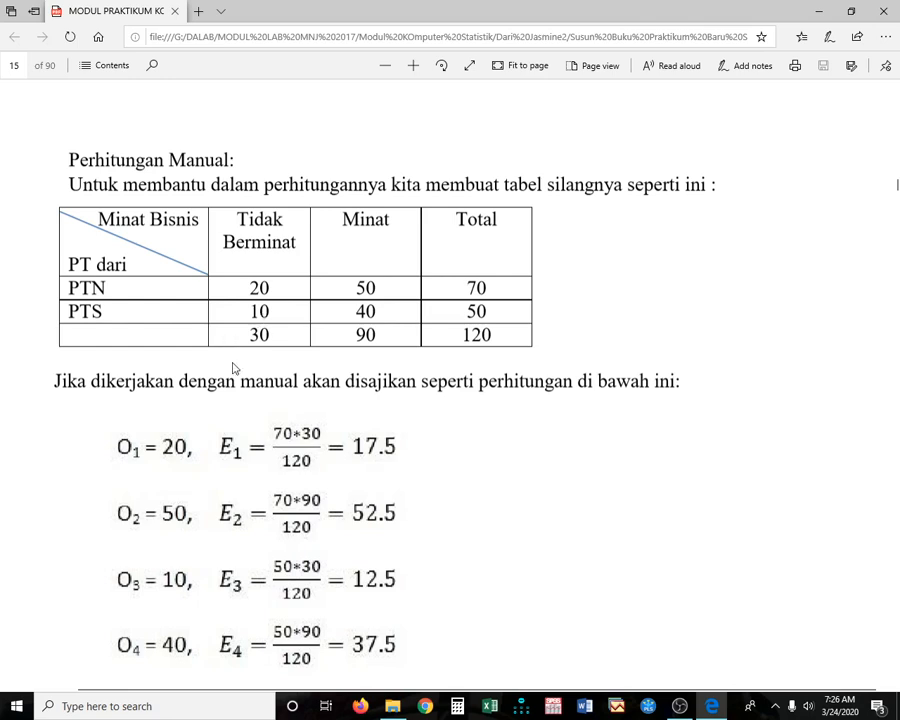
{"action": "scroll", "coordinate": [235, 369], "scroll_direction": "down", "scroll_amount": 2}
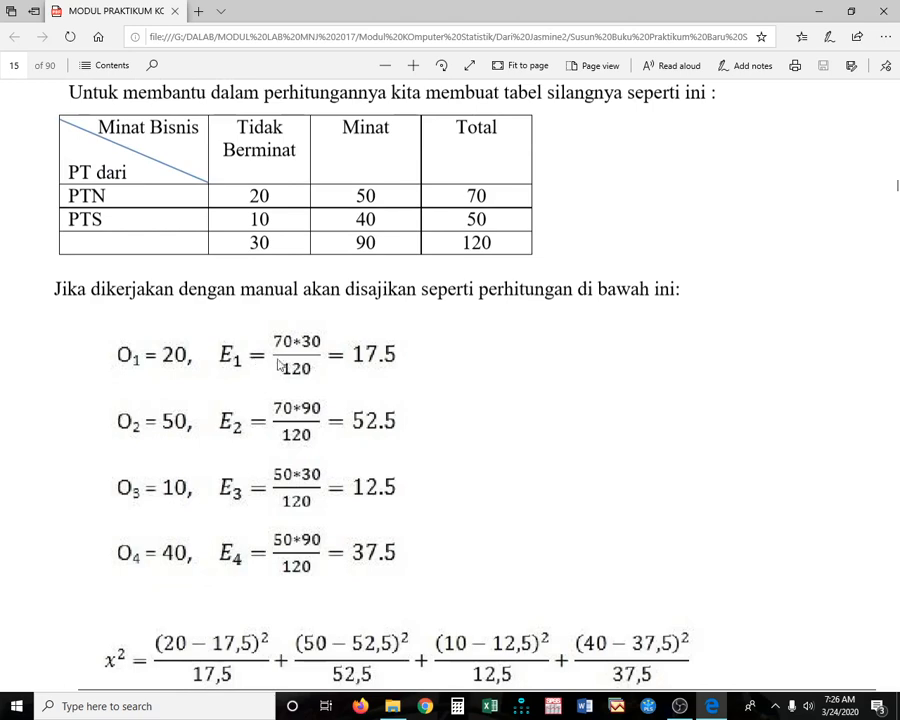
{"action": "scroll", "coordinate": [295, 366], "scroll_direction": "down", "scroll_amount": 8}
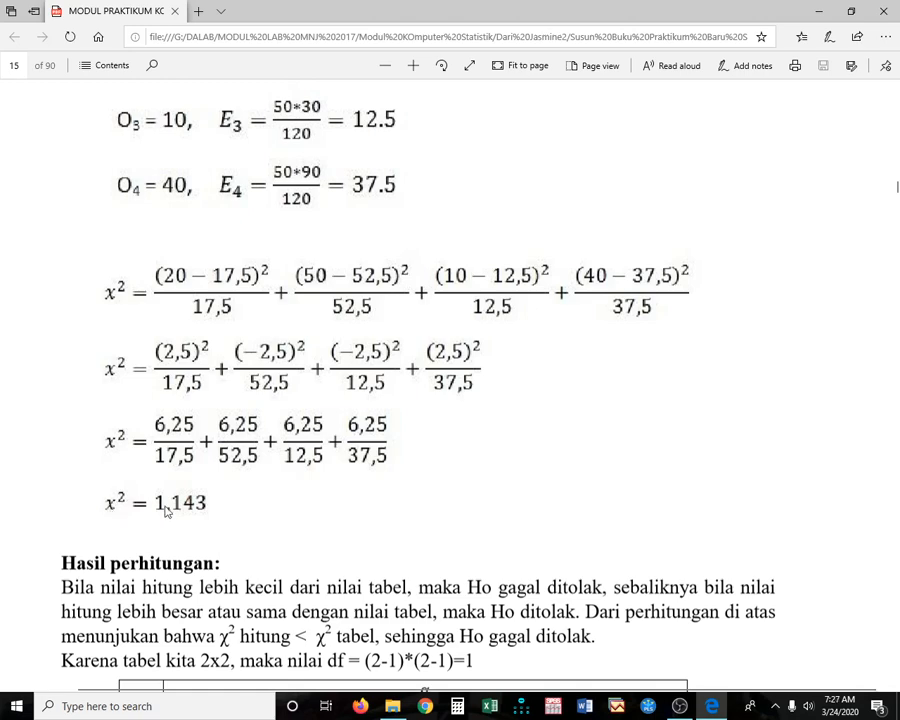
{"action": "scroll", "coordinate": [186, 519], "scroll_direction": "down", "scroll_amount": 1}
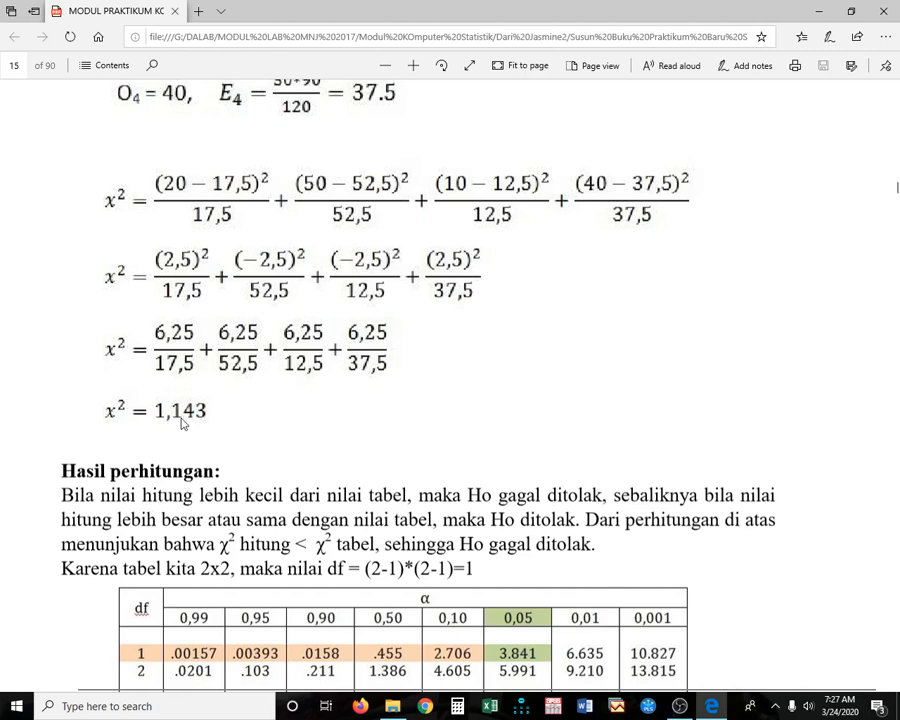
{"action": "scroll", "coordinate": [184, 421], "scroll_direction": "down", "scroll_amount": 1}
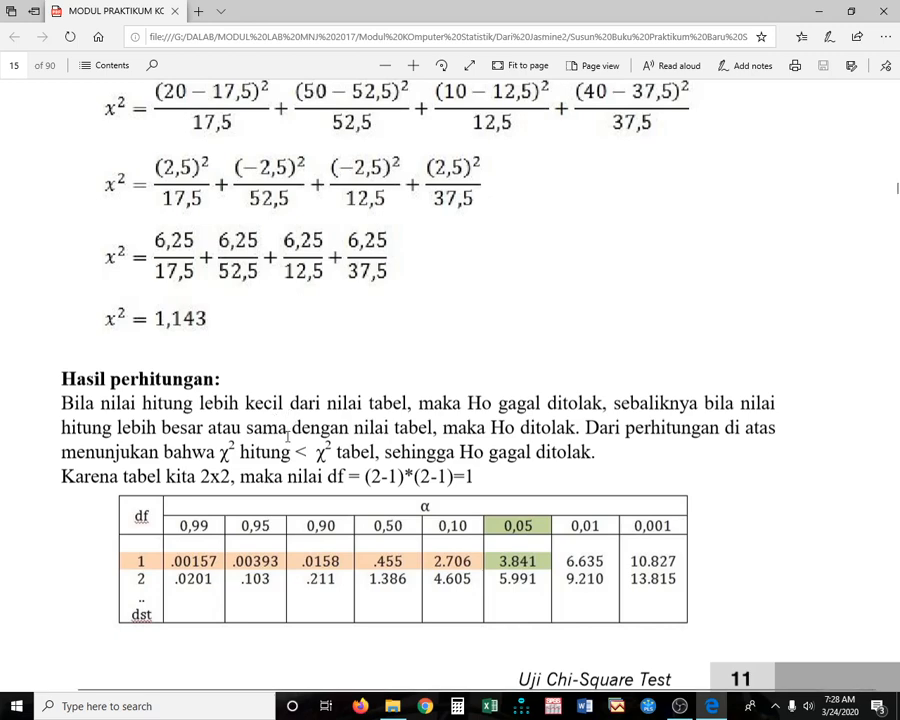
{"action": "scroll", "coordinate": [287, 436], "scroll_direction": "down", "scroll_amount": 3}
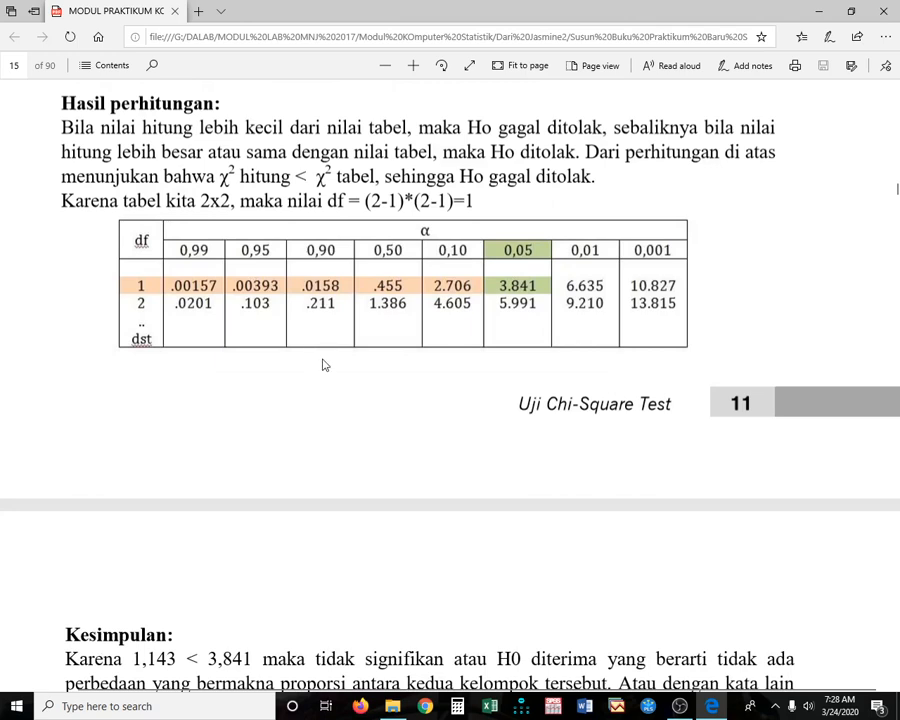
{"action": "scroll", "coordinate": [323, 365], "scroll_direction": "down", "scroll_amount": 5}
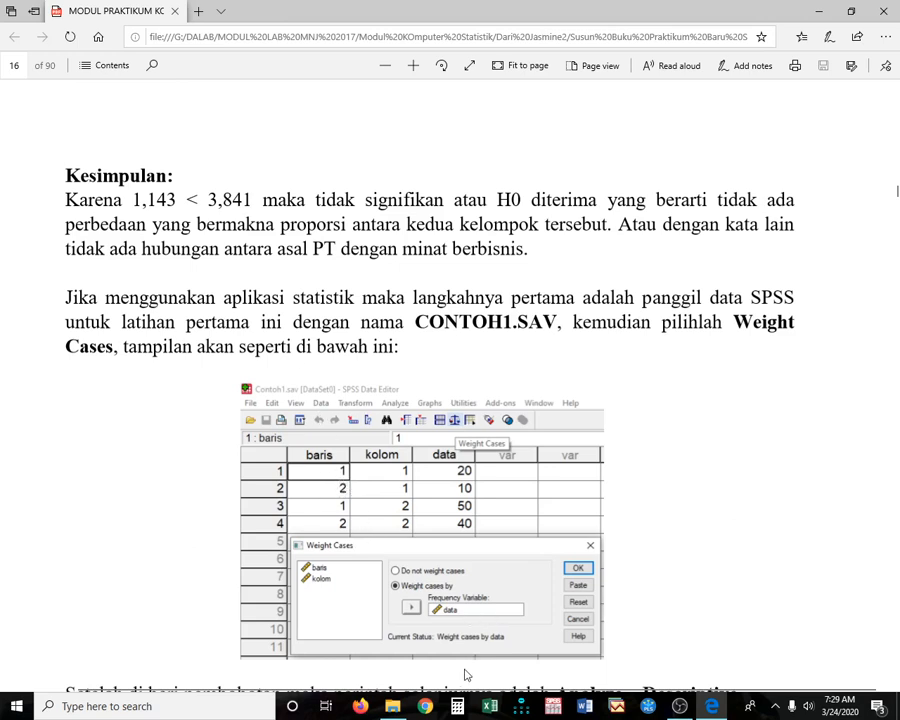
Switch to File Explorer and open the data file Contoh1.sav from the Susun Buku Praktikum Baru SPSS folder in SPSS
{"action": "left_click", "coordinate": [394, 702]}
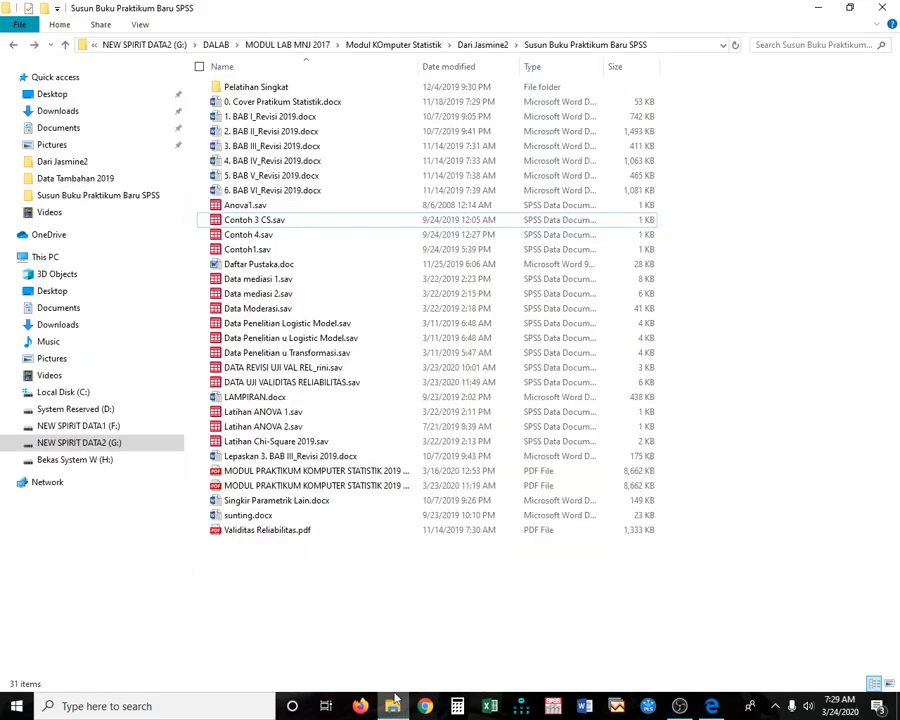
{"action": "double_click", "coordinate": [268, 251]}
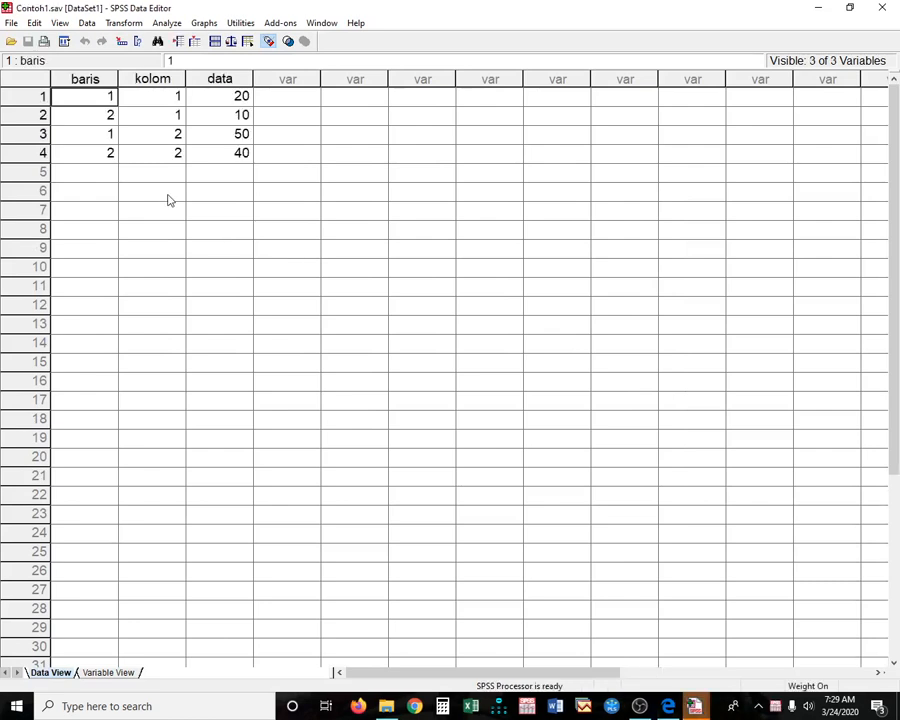
{"action": "left_click", "coordinate": [60, 22]}
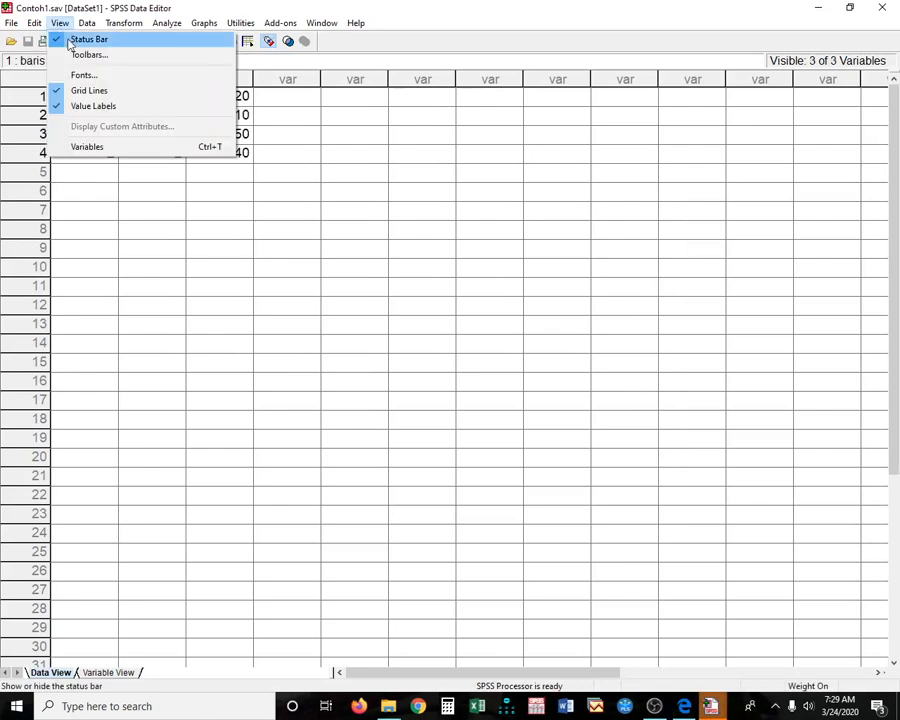
{"action": "left_click", "coordinate": [176, 196]}
{"action": "left_click", "coordinate": [108, 102]}
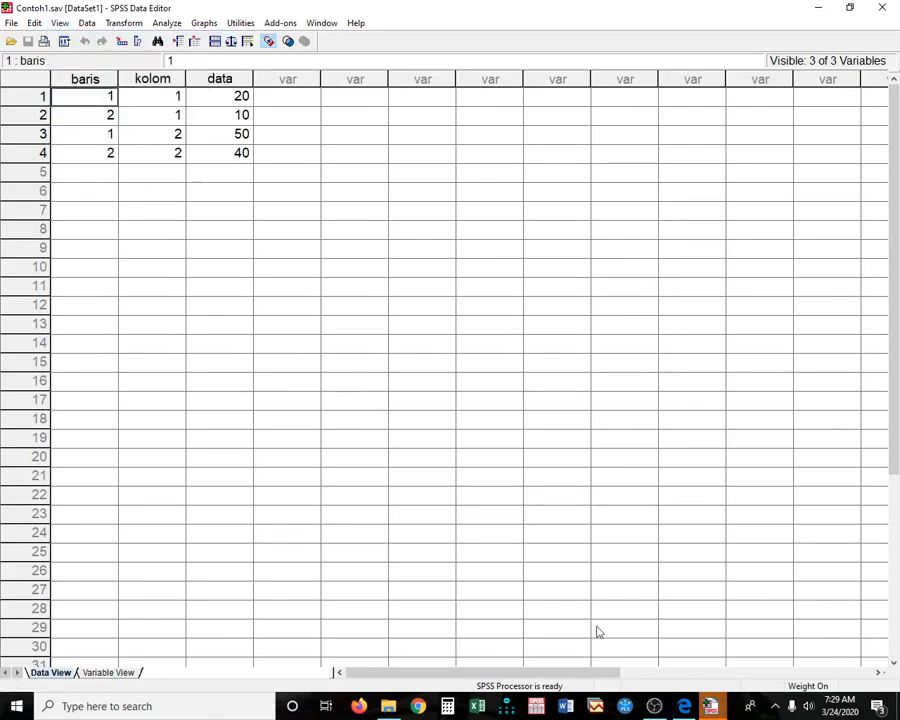
Switch to the PDF module in Edge and review its Weight Cases and Crosstabs instructions, sample output and manual cross table
{"action": "left_click", "coordinate": [684, 706]}
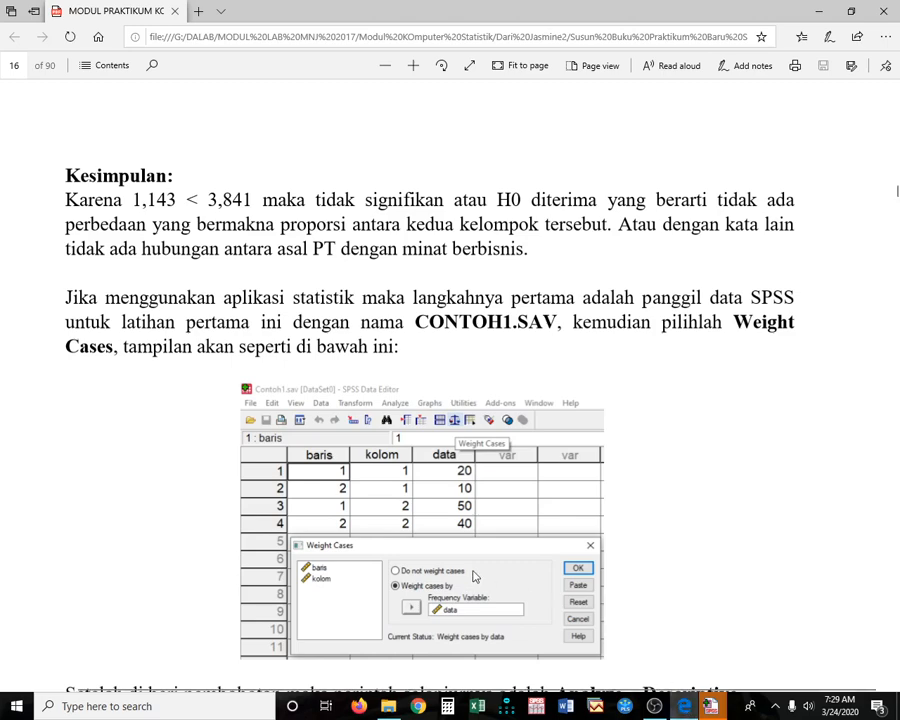
{"action": "scroll", "coordinate": [474, 577], "scroll_direction": "down", "scroll_amount": 8}
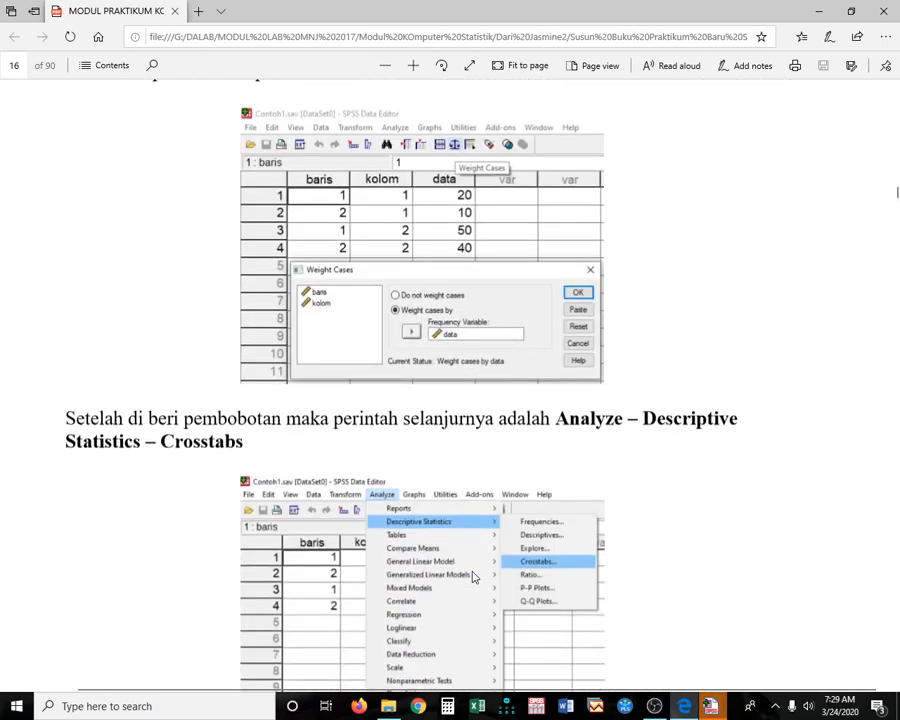
{"action": "scroll", "coordinate": [474, 577], "scroll_direction": "down", "scroll_amount": 10}
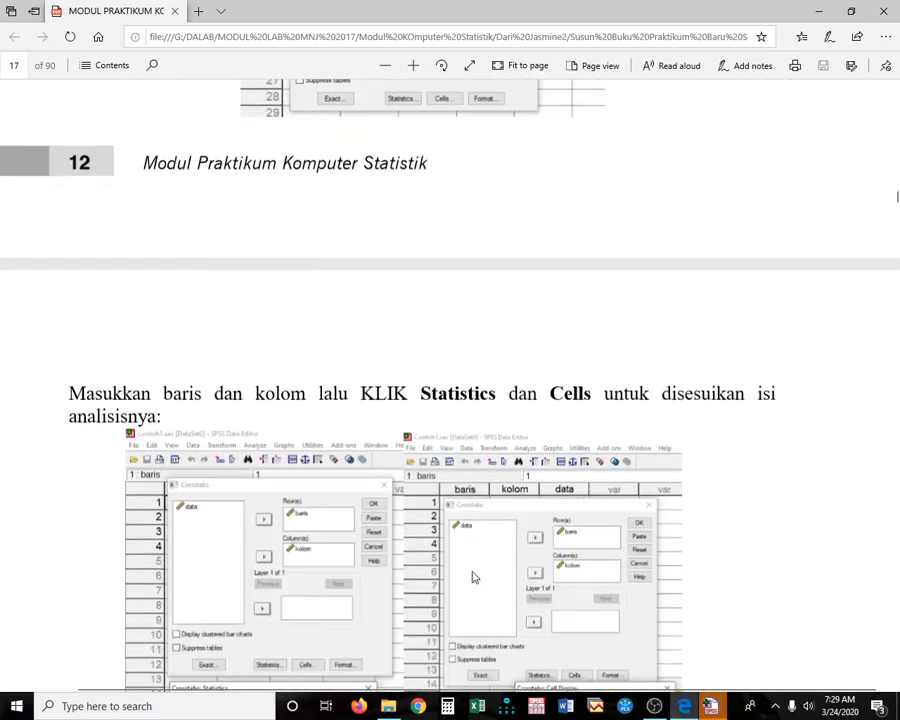
{"action": "scroll", "coordinate": [474, 577], "scroll_direction": "down", "scroll_amount": 5}
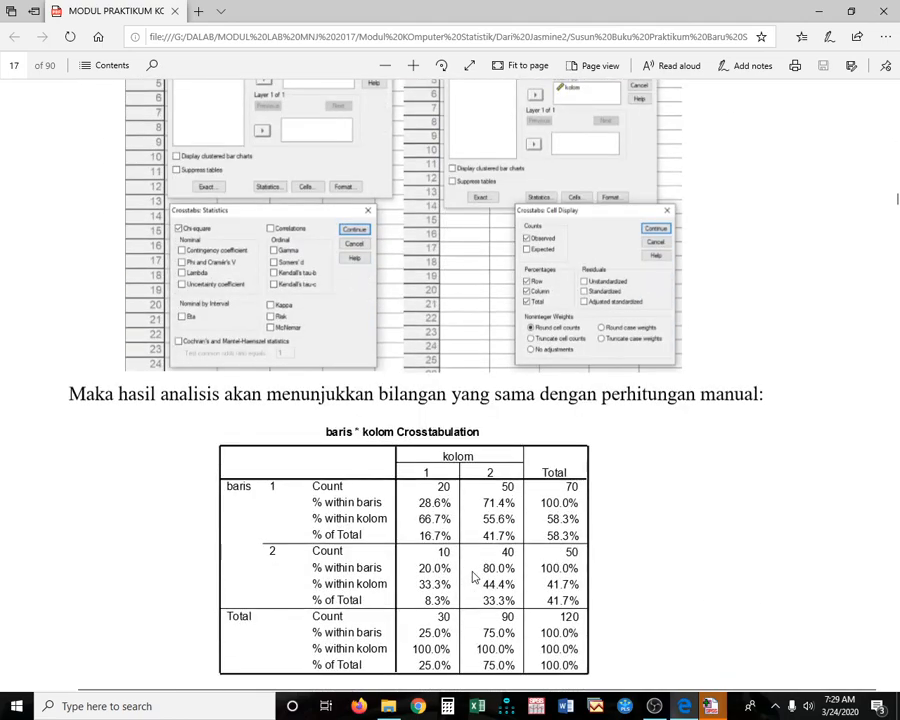
{"action": "scroll", "coordinate": [474, 577], "scroll_direction": "down", "scroll_amount": 4}
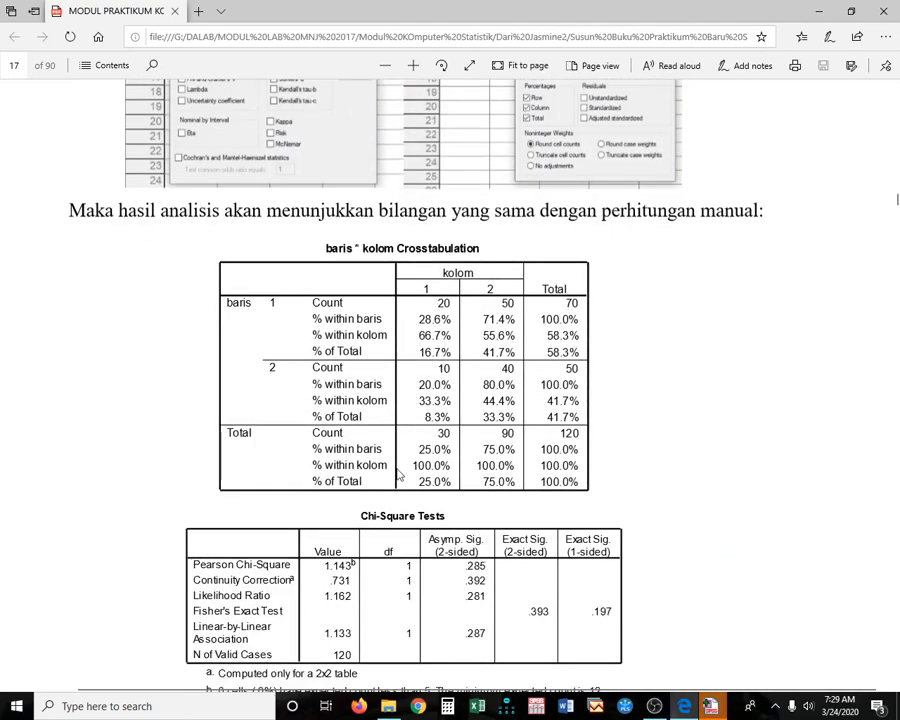
{"action": "scroll", "coordinate": [398, 476], "scroll_direction": "up", "scroll_amount": 20}
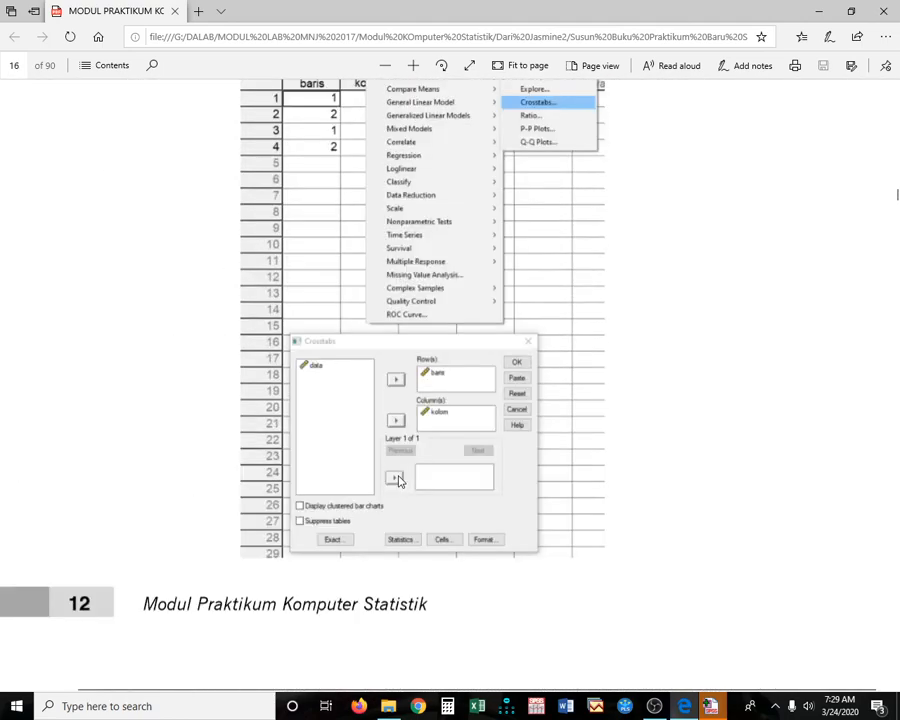
{"action": "scroll", "coordinate": [398, 480], "scroll_direction": "up", "scroll_amount": 15}
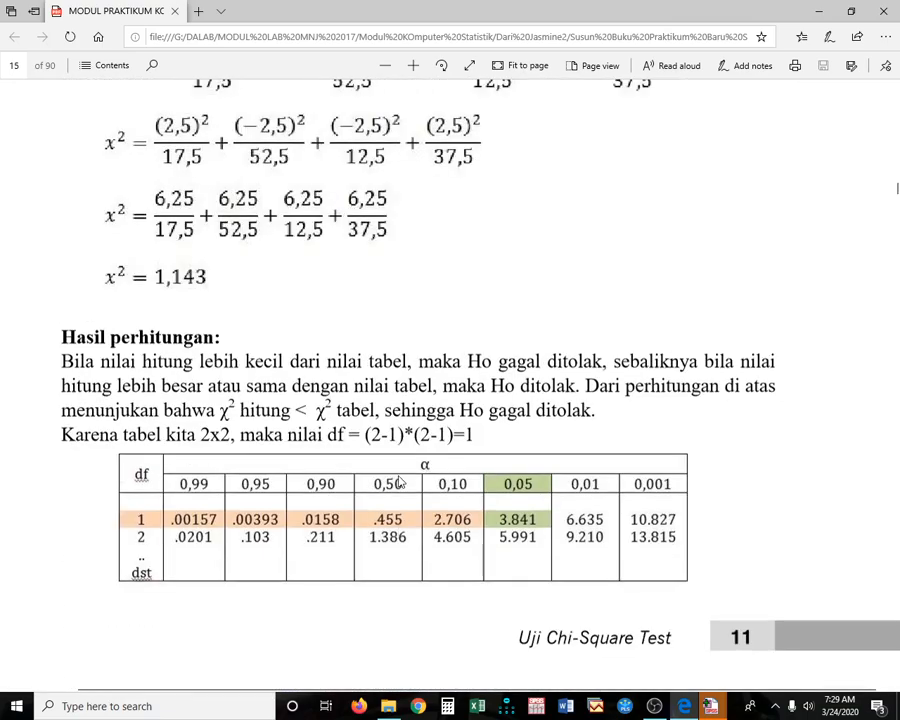
{"action": "scroll", "coordinate": [398, 483], "scroll_direction": "up", "scroll_amount": 15}
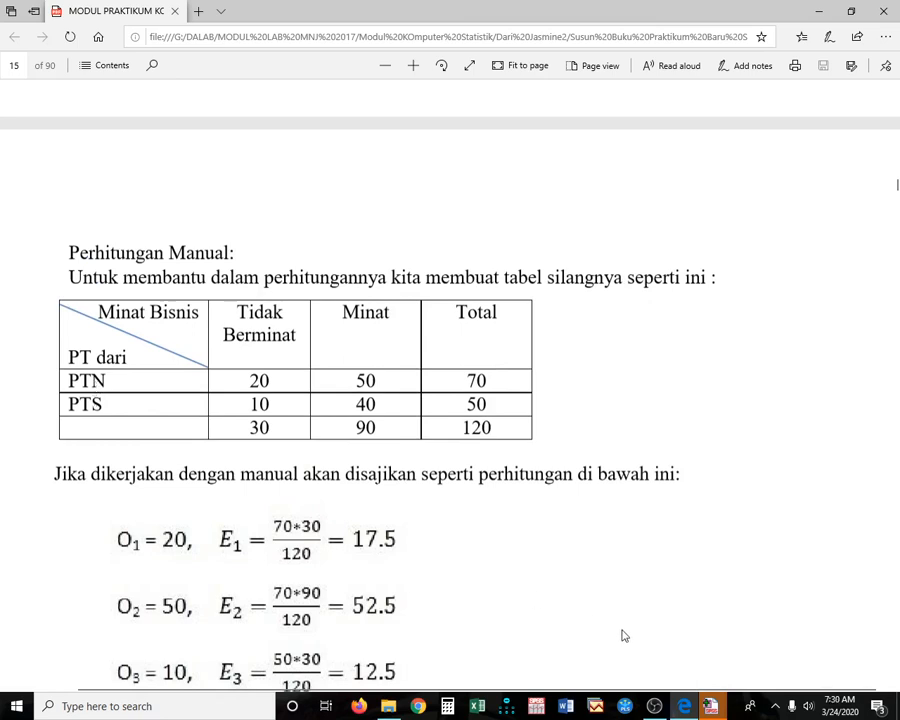
Switch back to the Contoh1.sav dataset in SPSS and show its variable definitions
{"action": "mouse_move", "coordinate": [720, 714]}
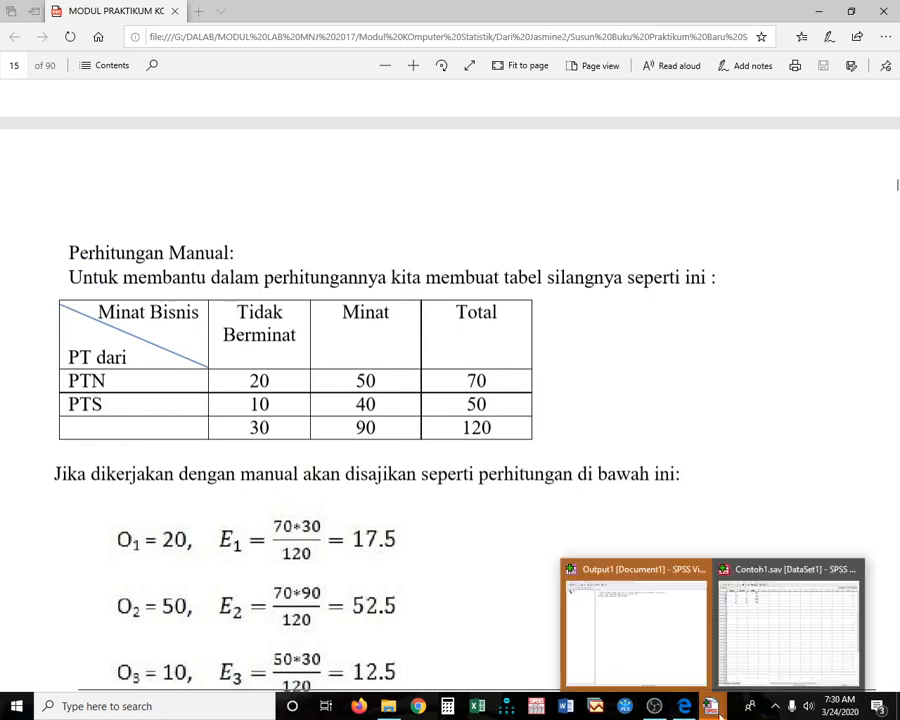
{"action": "left_click", "coordinate": [788, 620]}
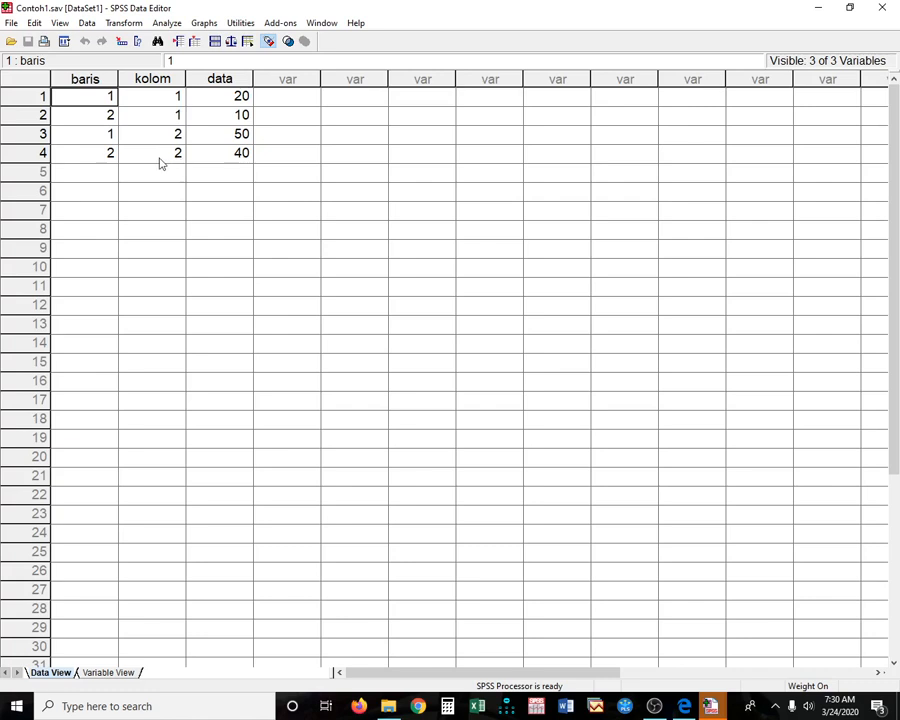
{"action": "left_click", "coordinate": [108, 672]}
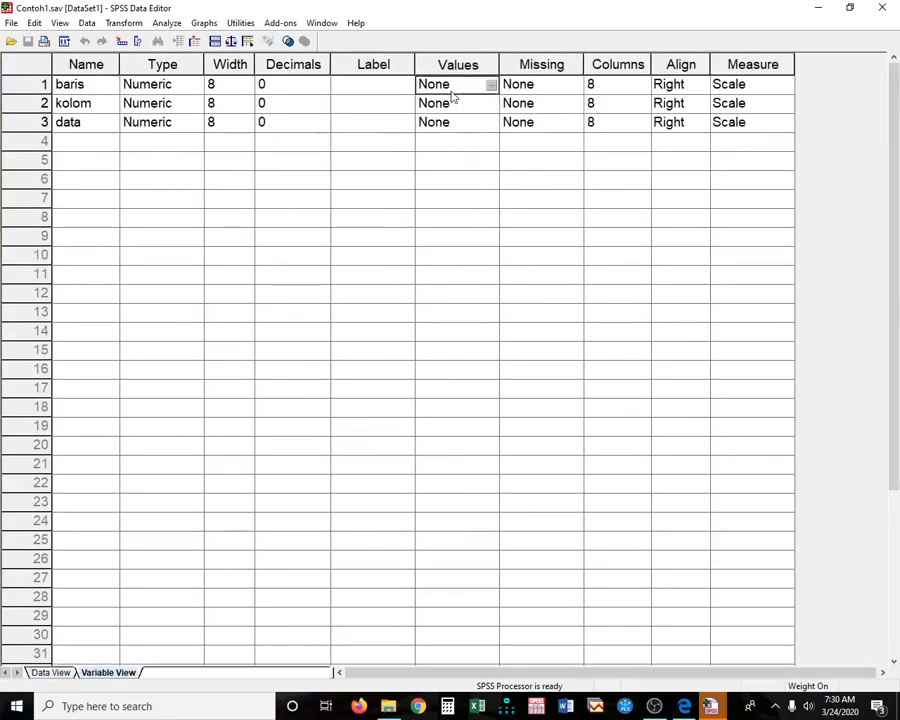
Define value labels for the baris variable: 1 as PTN and 2 as PTS
{"action": "left_click", "coordinate": [491, 84]}
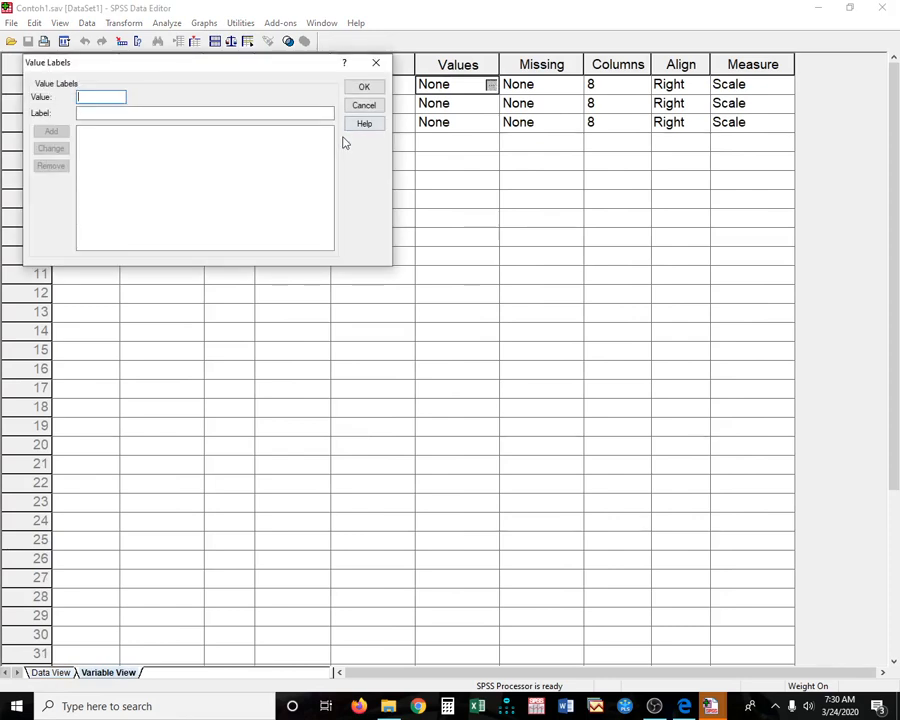
{"action": "type", "text": "1"}
{"action": "left_click", "coordinate": [215, 117]}
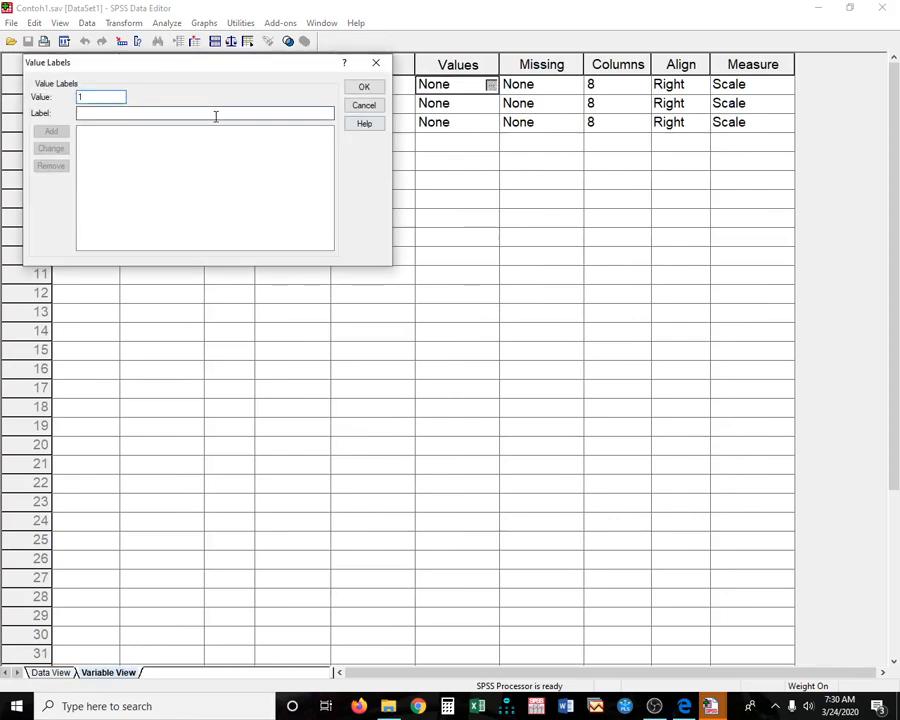
{"action": "type", "text": "PTN"}
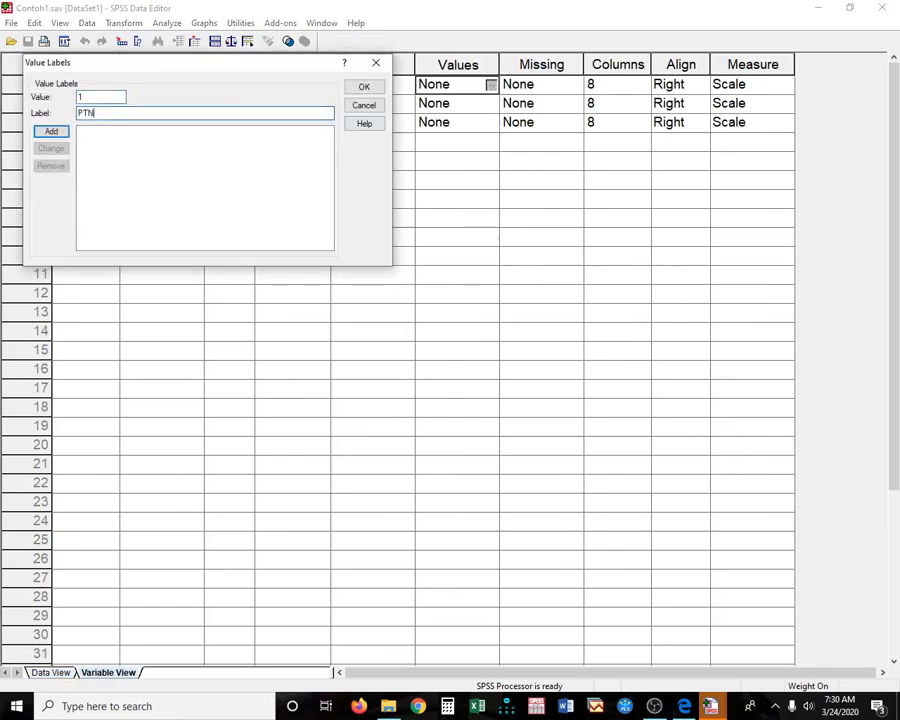
{"action": "left_click", "coordinate": [62, 135]}
{"action": "type", "text": "2"}
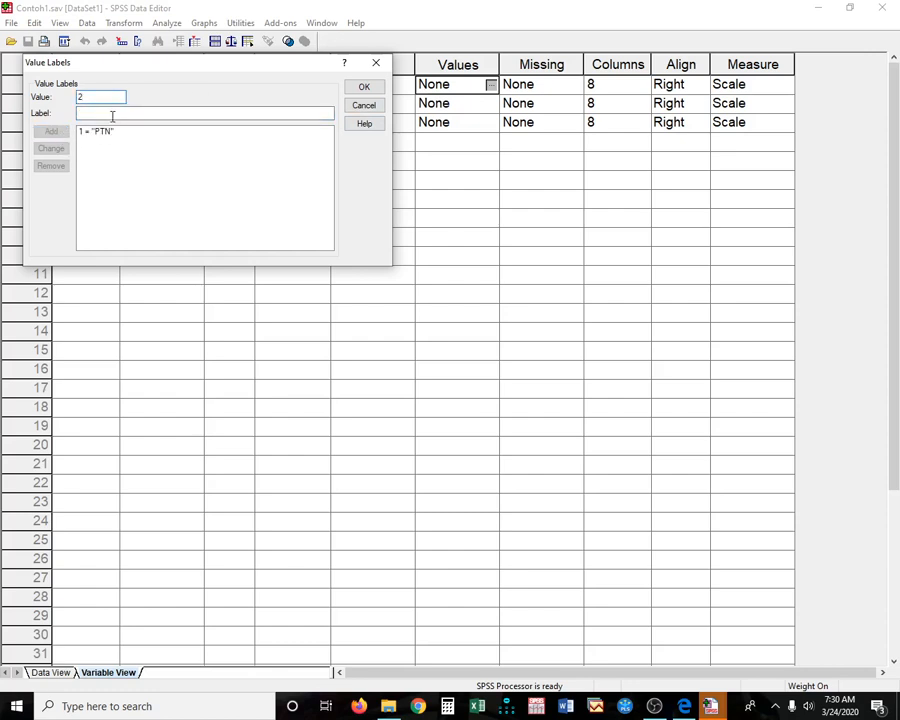
{"action": "left_click", "coordinate": [112, 113]}
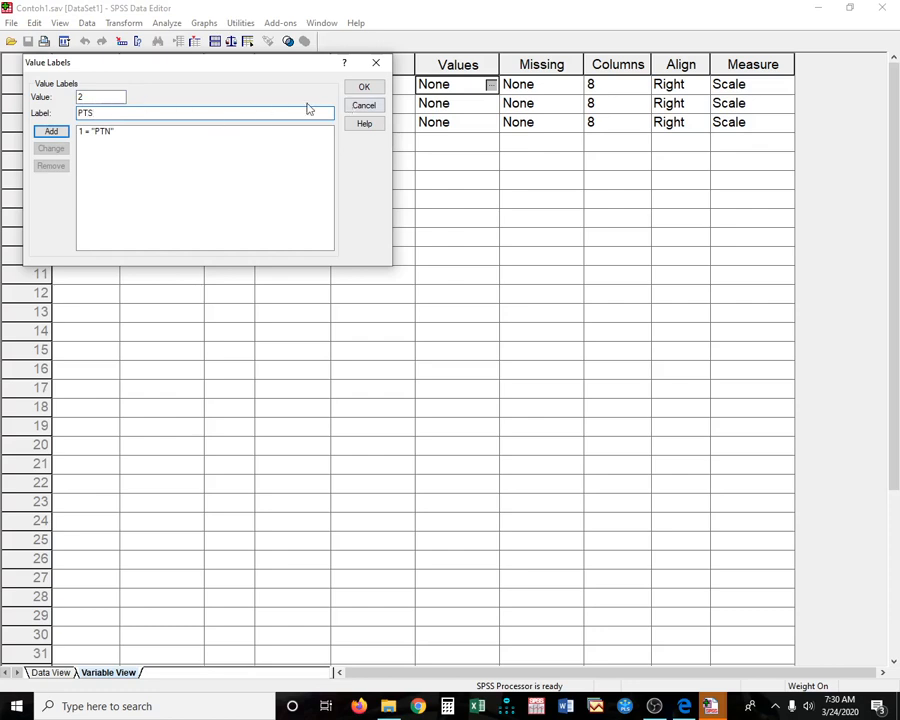
{"action": "key", "text": "Return"}
{"action": "left_click", "coordinate": [364, 88]}
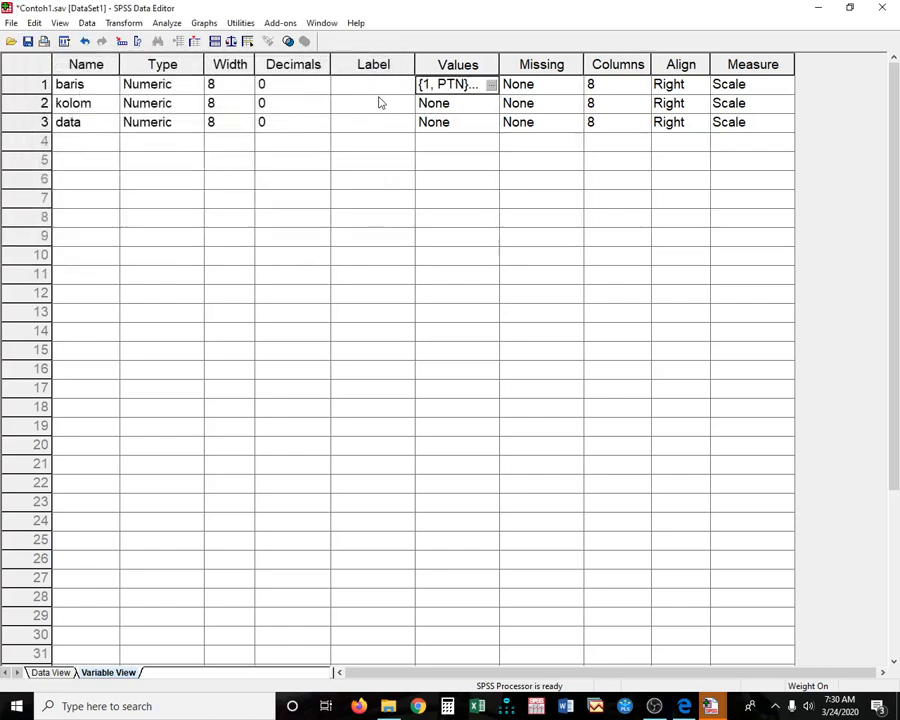
Check how the baris labels appear in the data rows and review their value label definitions
{"action": "left_click", "coordinate": [50, 672]}
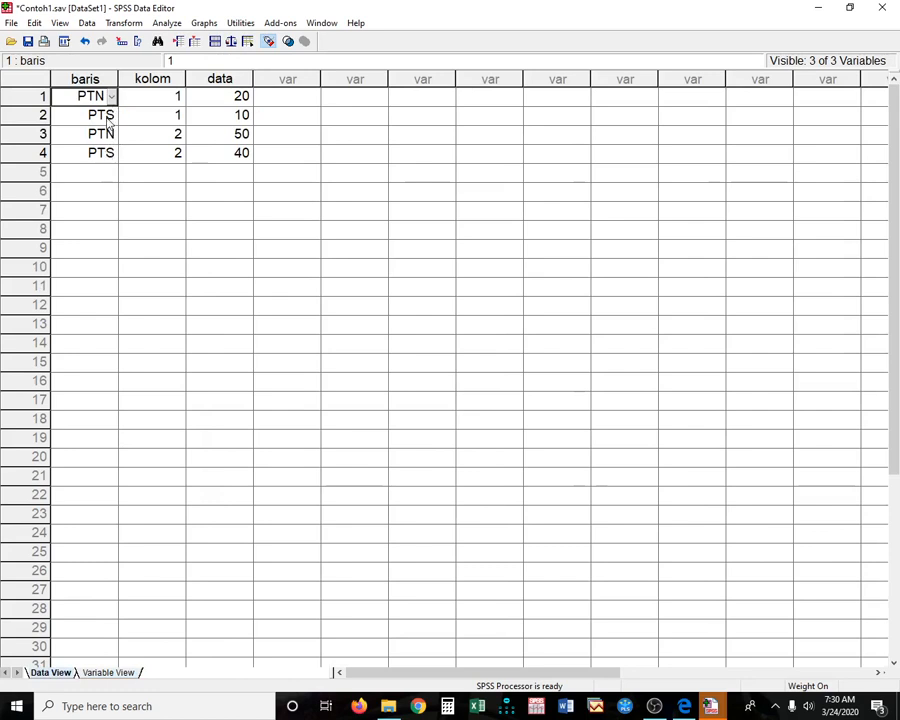
{"action": "left_click", "coordinate": [132, 194]}
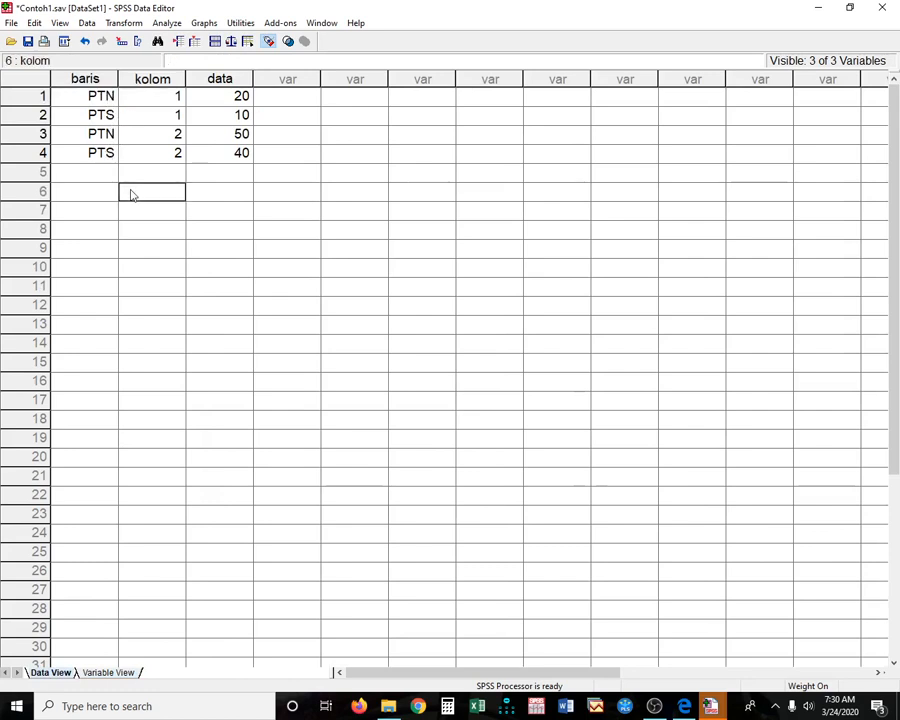
{"action": "left_click", "coordinate": [108, 98]}
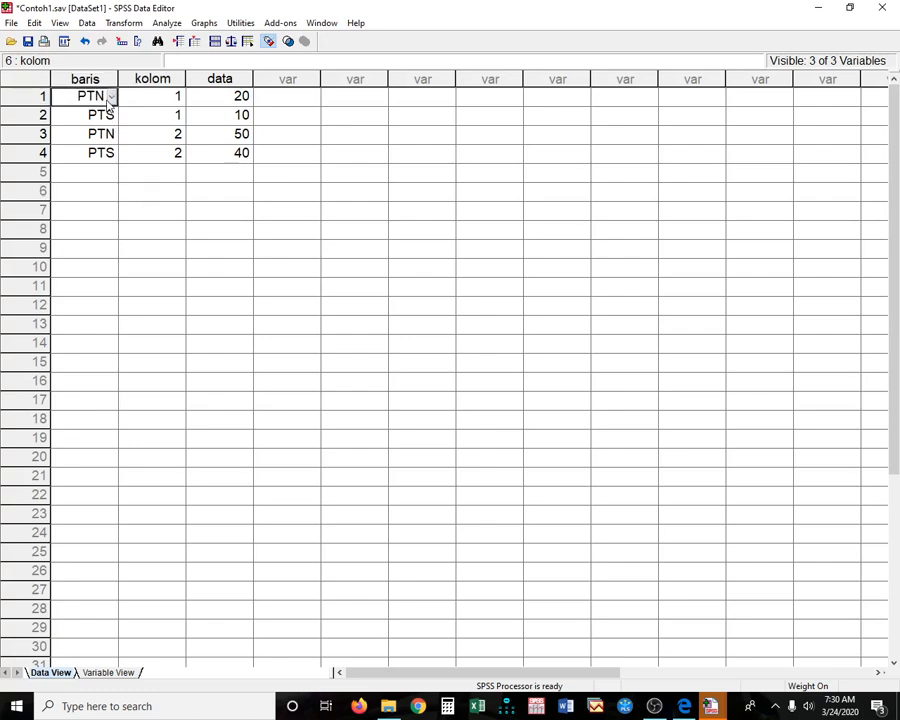
{"action": "left_click", "coordinate": [108, 672]}
{"action": "left_click", "coordinate": [490, 85]}
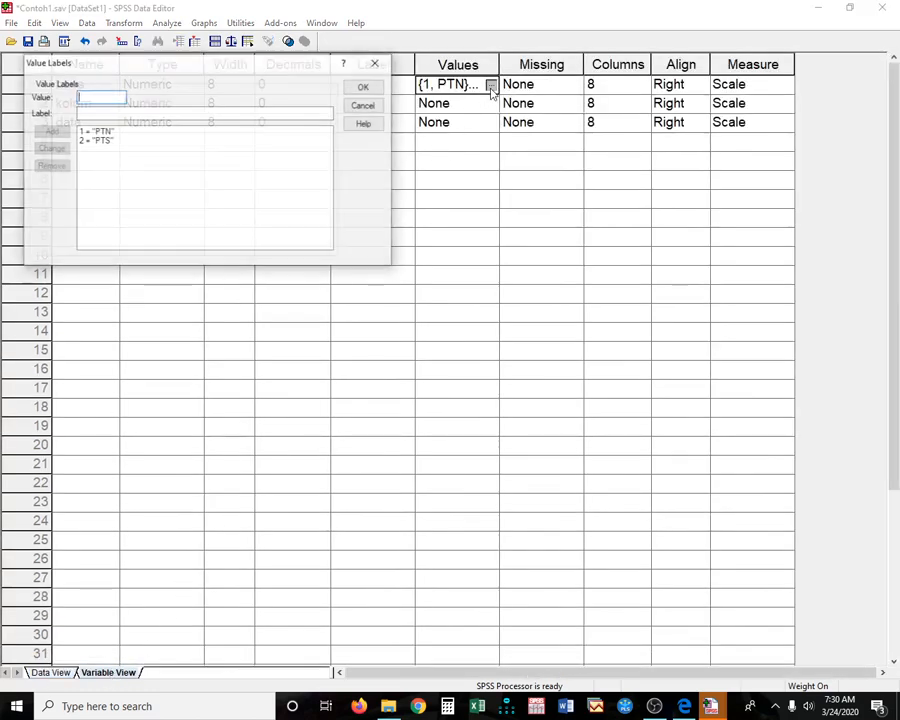
{"action": "left_click", "coordinate": [365, 108]}
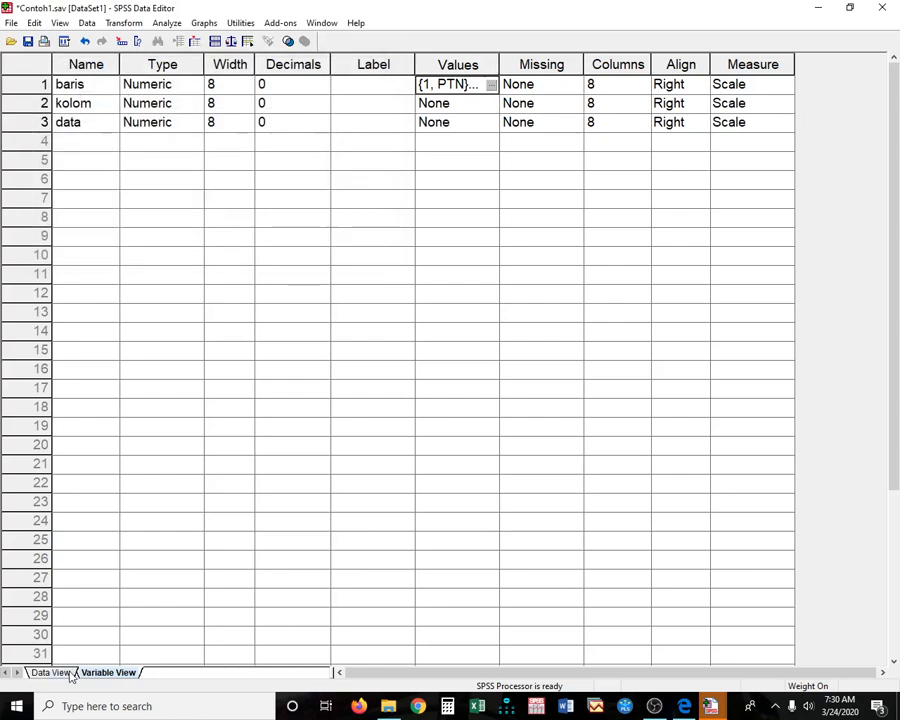
{"action": "left_click", "coordinate": [52, 672]}
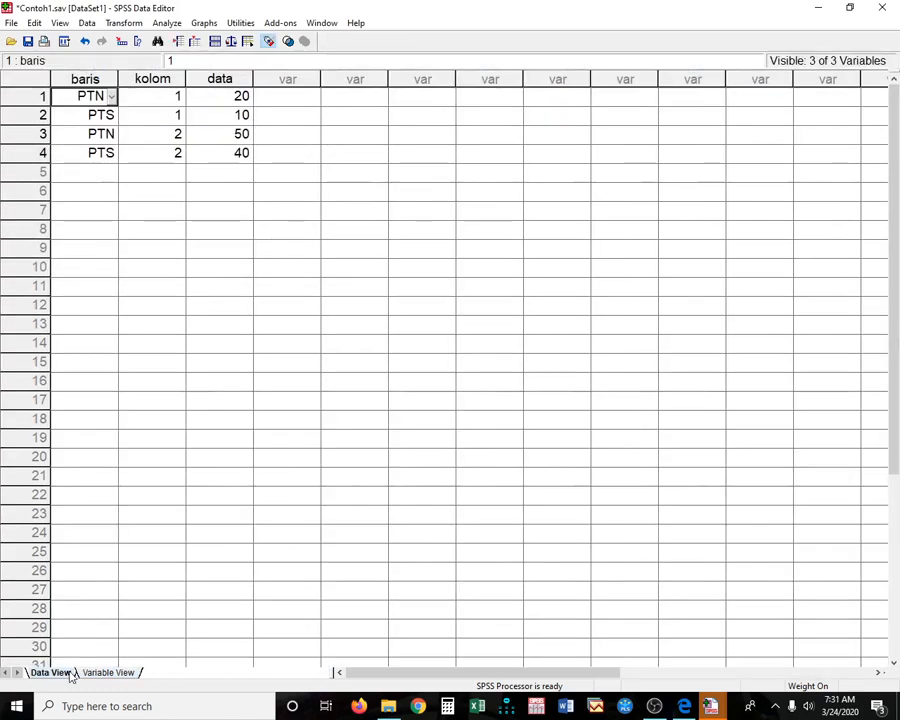
{"action": "left_click", "coordinate": [372, 400]}
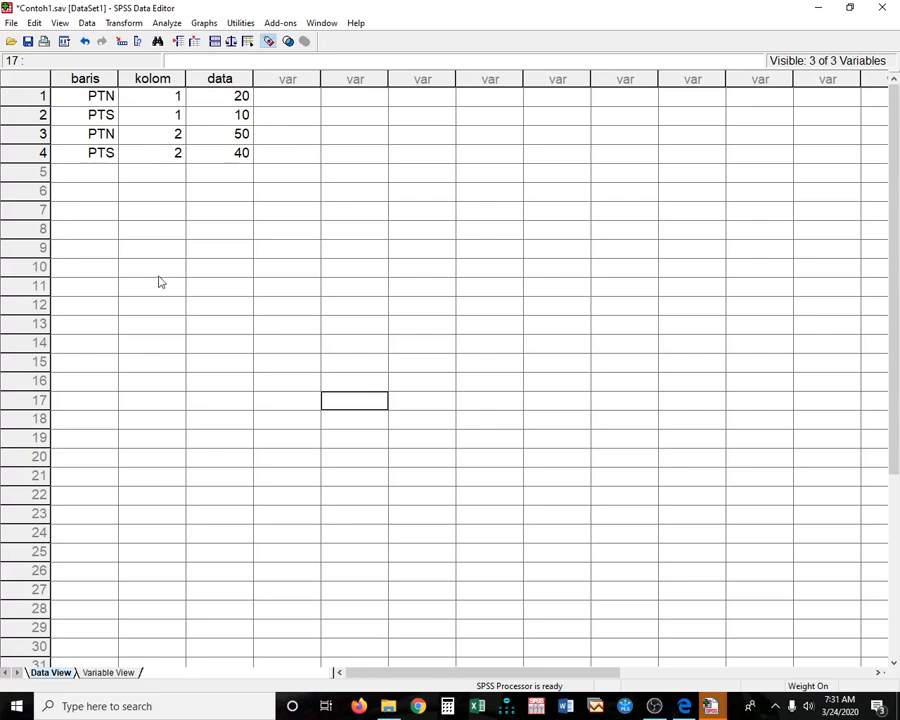
Define value labels for the kolom variable: 1 as Tdk Minat and 2 as Minat
{"action": "left_click", "coordinate": [107, 672]}
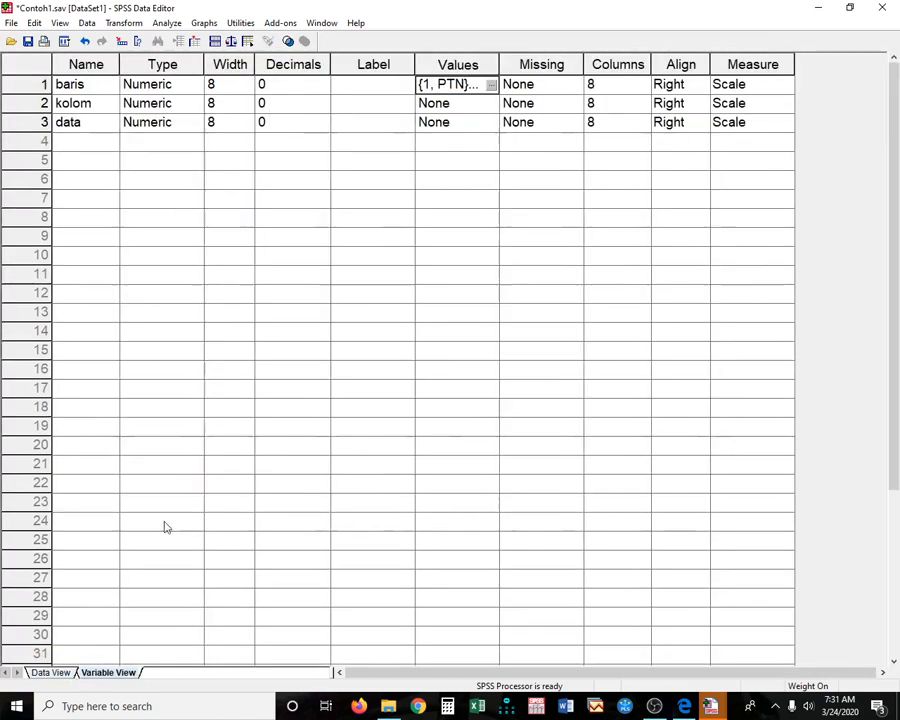
{"action": "left_click", "coordinate": [486, 106]}
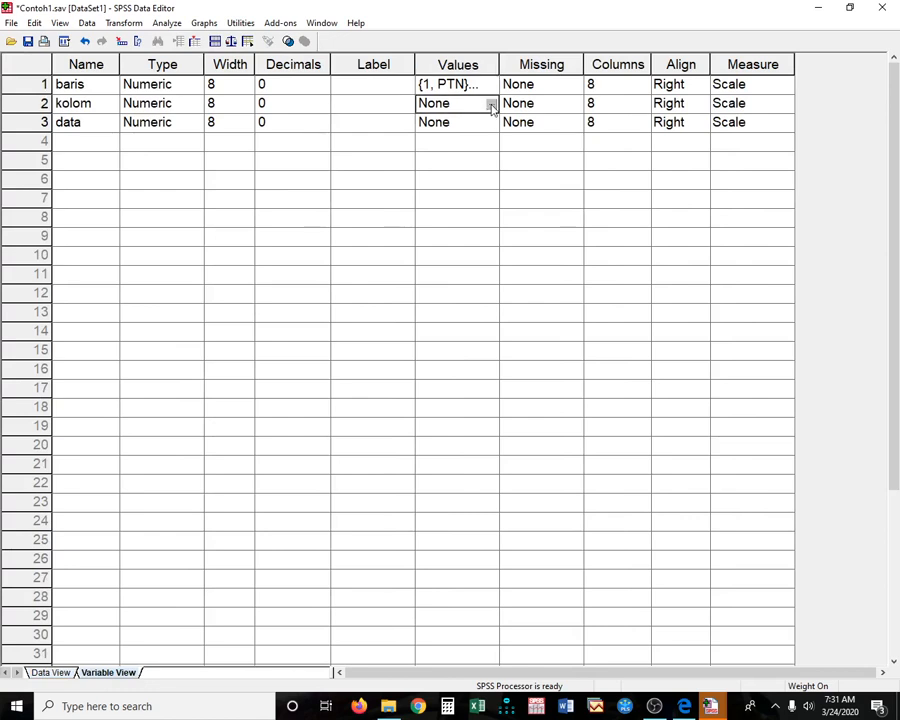
{"action": "left_click", "coordinate": [490, 104]}
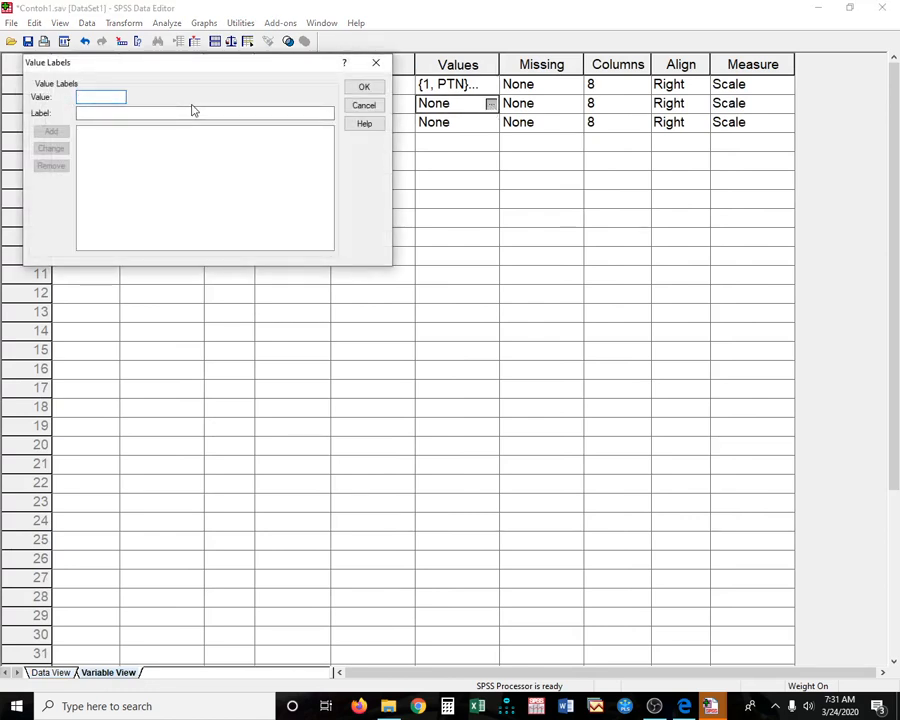
{"action": "type", "text": "m"}
{"action": "left_click", "coordinate": [90, 114]}
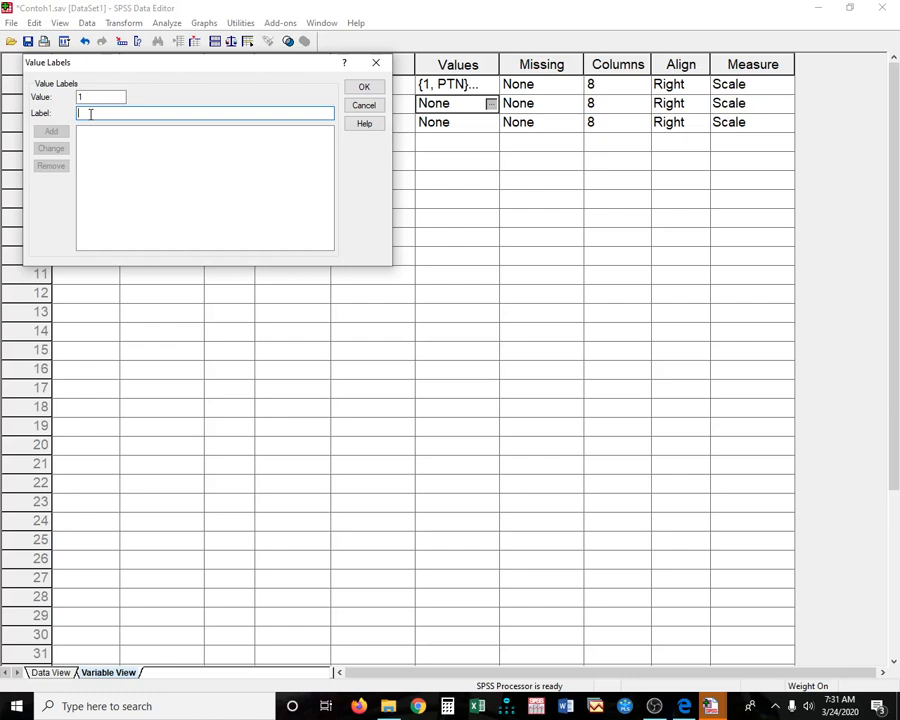
{"action": "type", "text": "Tdk Minat"}
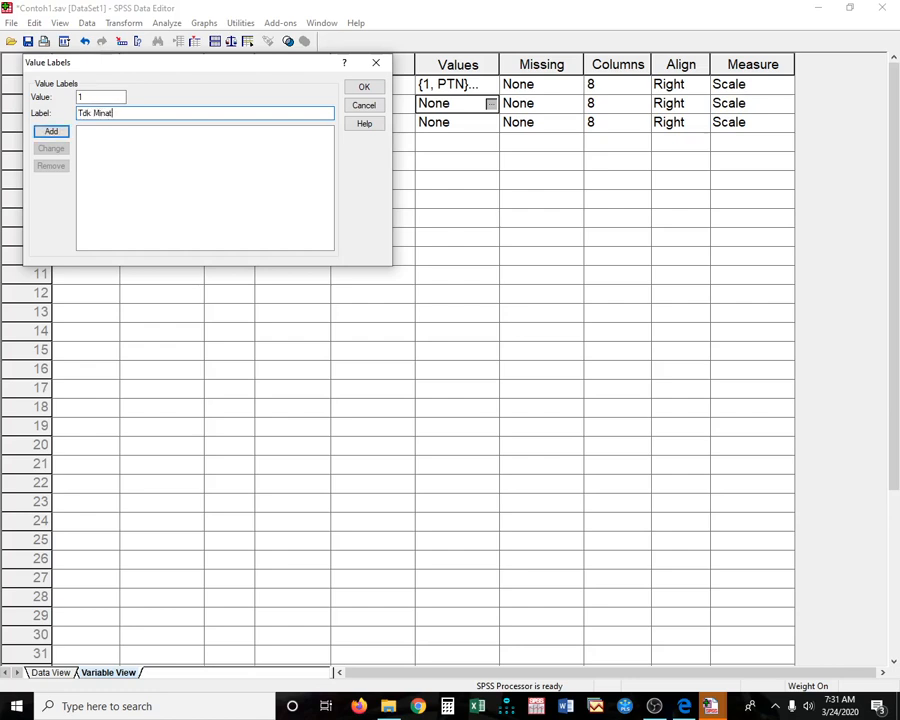
{"action": "key", "text": "Return"}
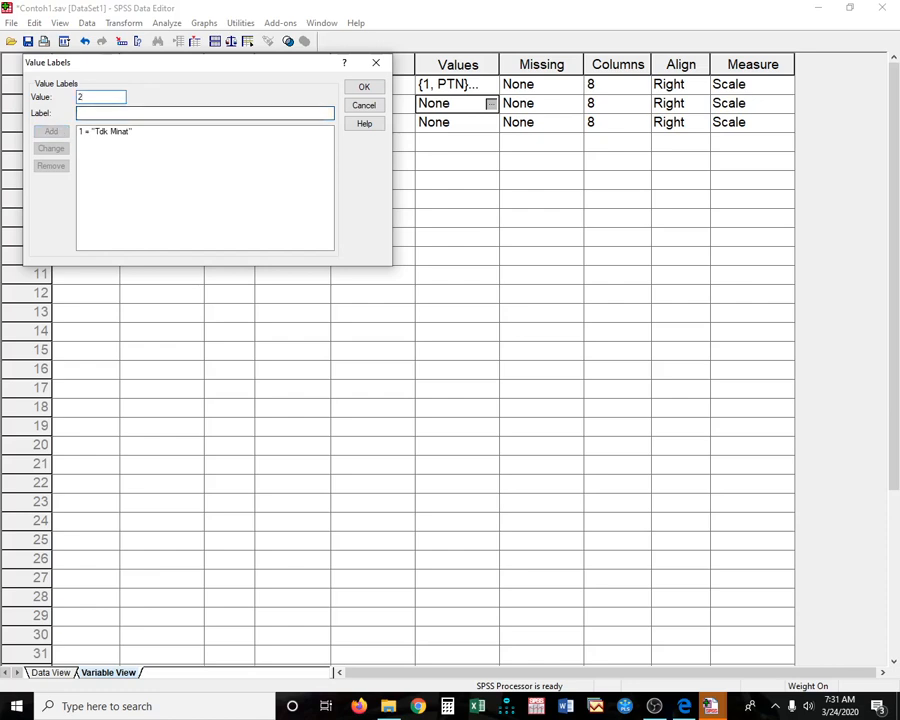
{"action": "left_click", "coordinate": [88, 113]}
{"action": "type", "text": "Minat"}
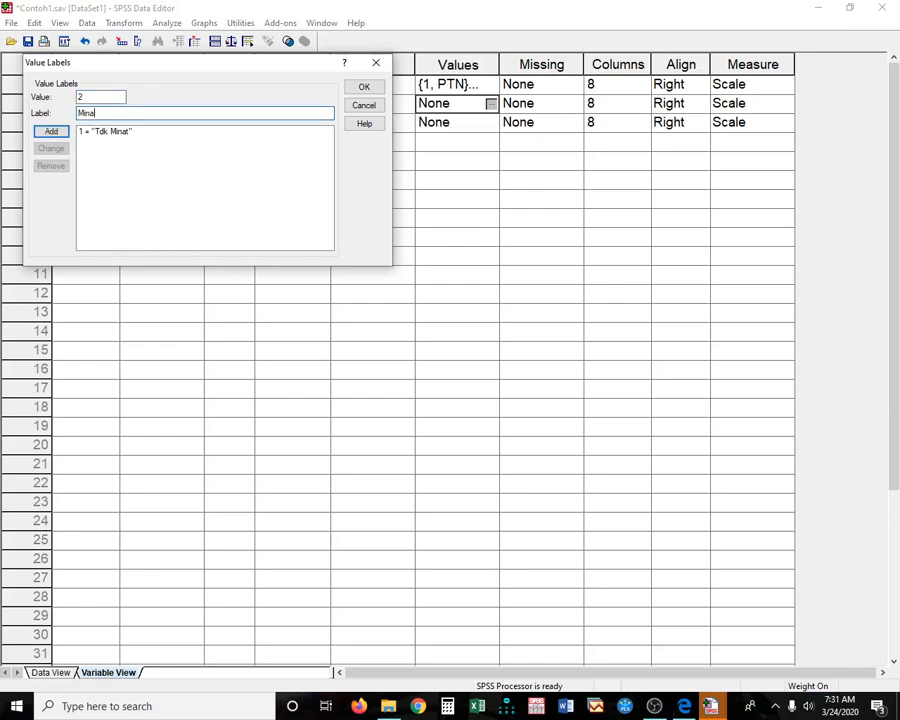
{"action": "key", "text": "Return"}
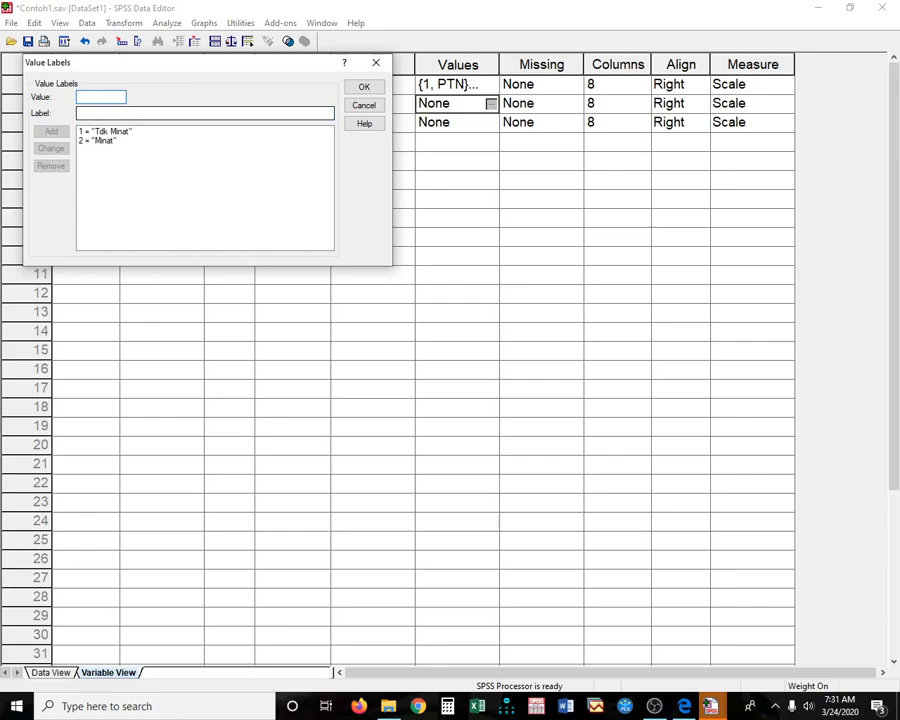
{"action": "left_click", "coordinate": [364, 87]}
Show the labelled data rows and compare them with the manual cross table in the PDF module in Edge, returning to SPSS
{"action": "left_click", "coordinate": [50, 672]}
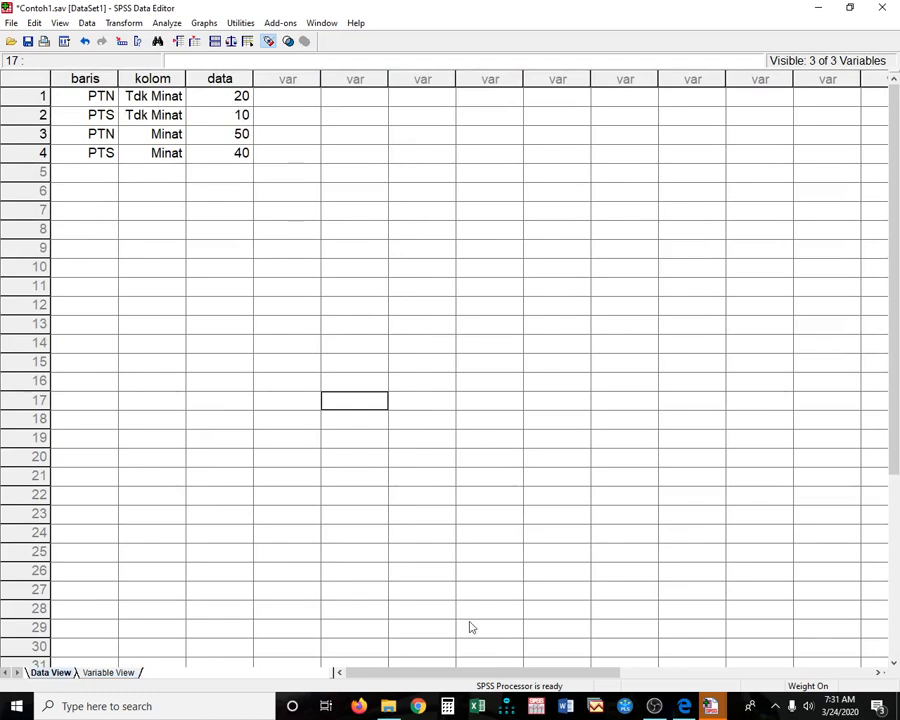
{"action": "left_click", "coordinate": [684, 706]}
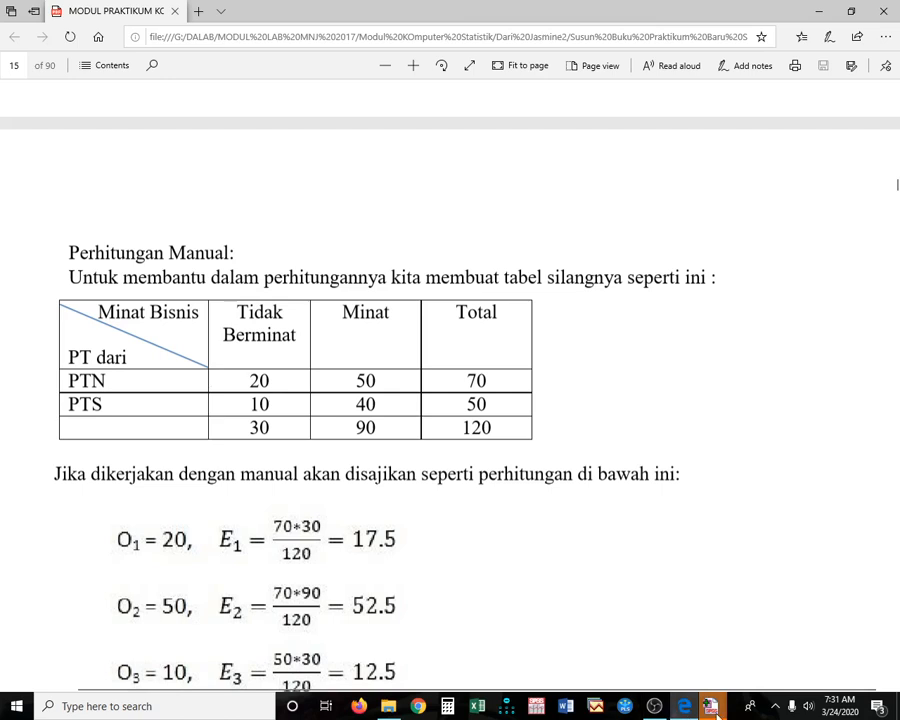
{"action": "mouse_move", "coordinate": [712, 710]}
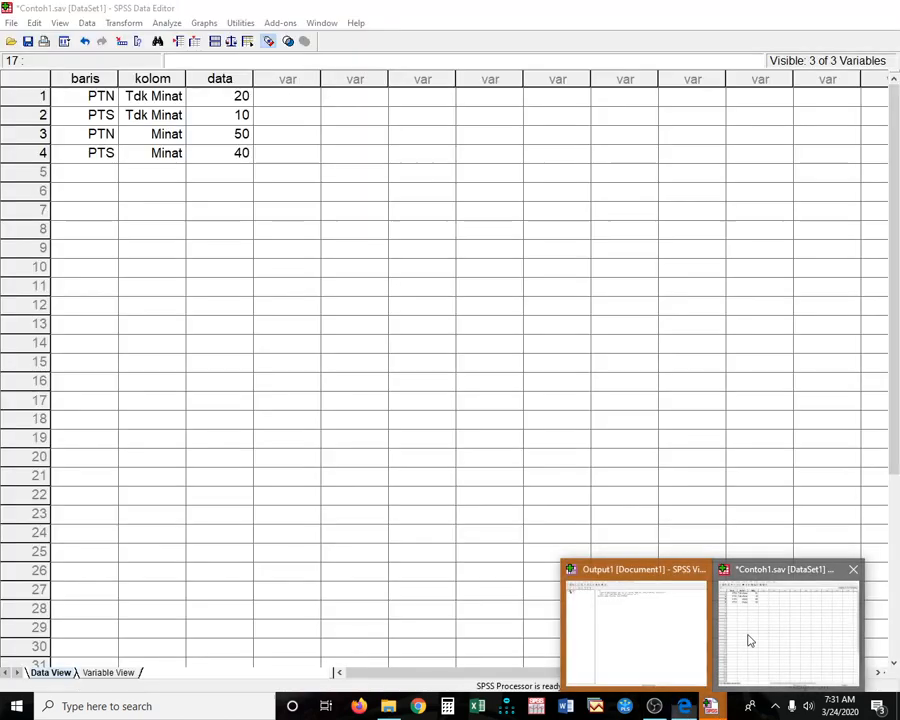
{"action": "left_click", "coordinate": [744, 636]}
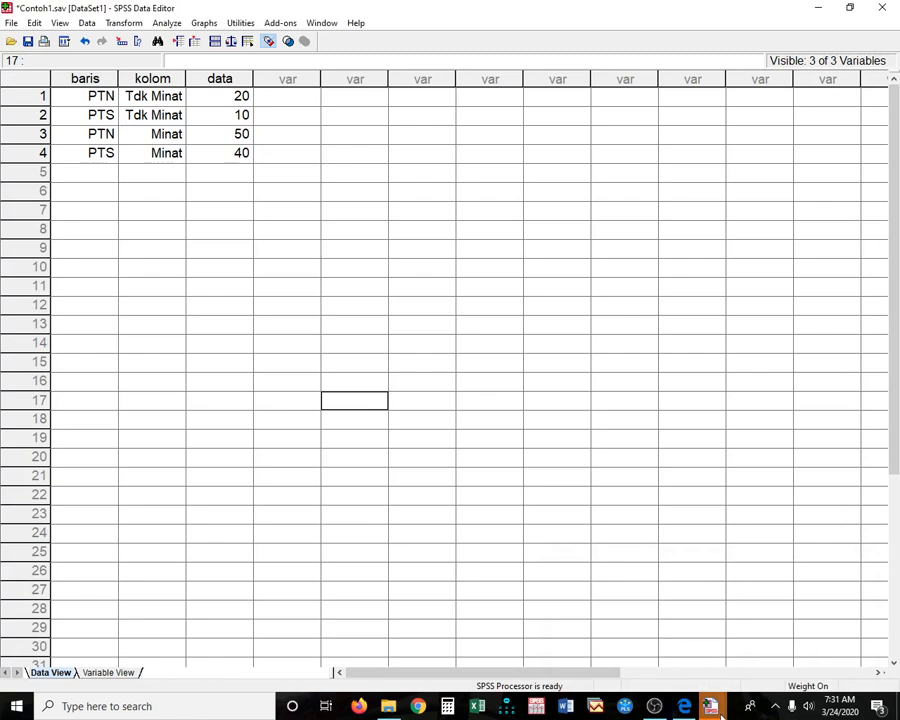
{"action": "mouse_move", "coordinate": [716, 714]}
{"action": "left_click", "coordinate": [736, 658]}
{"action": "left_click", "coordinate": [686, 707]}
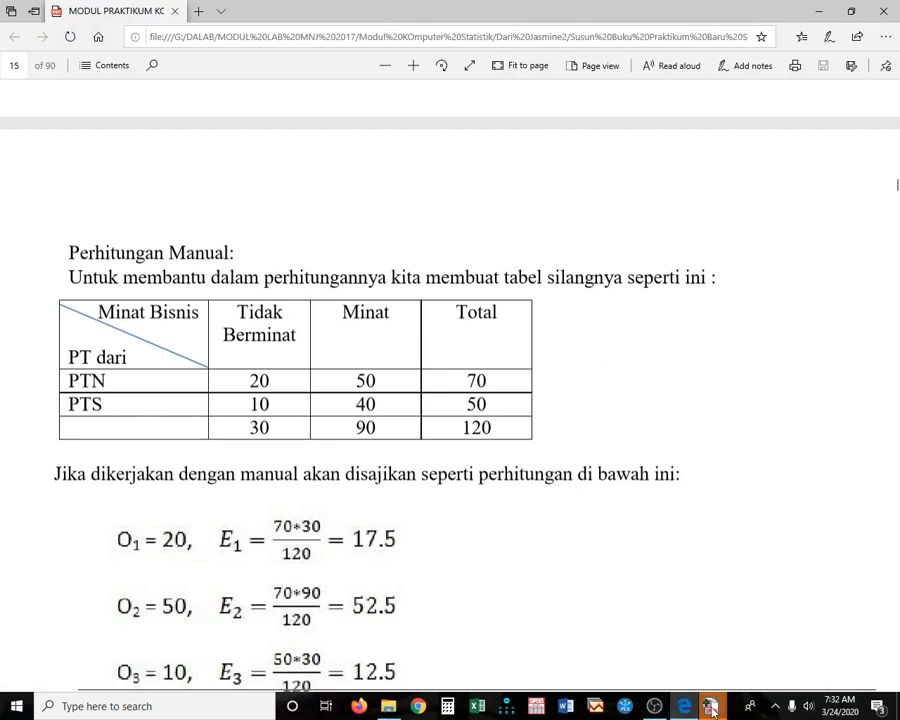
{"action": "mouse_move", "coordinate": [710, 706]}
{"action": "left_click", "coordinate": [722, 600]}
{"action": "left_click", "coordinate": [105, 134]}
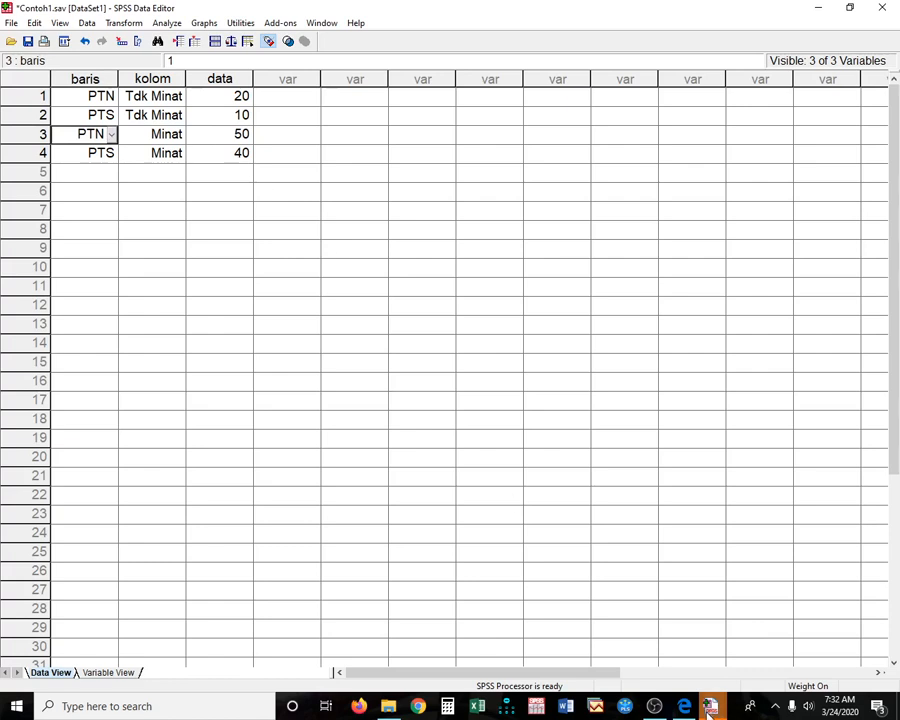
{"action": "mouse_move", "coordinate": [710, 706]}
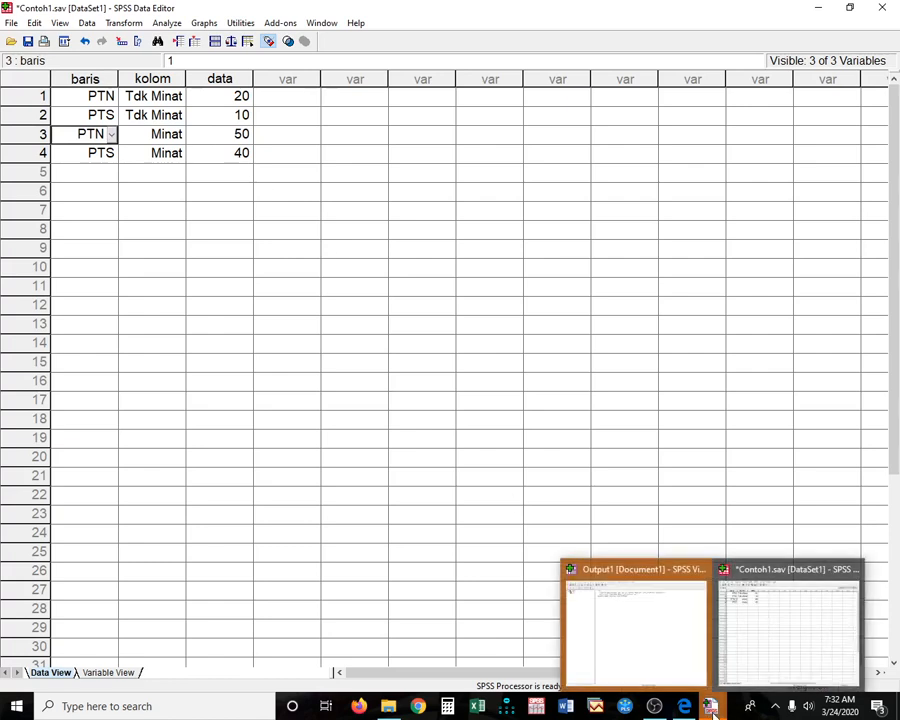
Switch to the PDF module in Edge and review its Weight Cases and Crosstabs instructions, checking them against the Contoh1.sav data in SPSS
{"action": "left_click", "coordinate": [684, 706]}
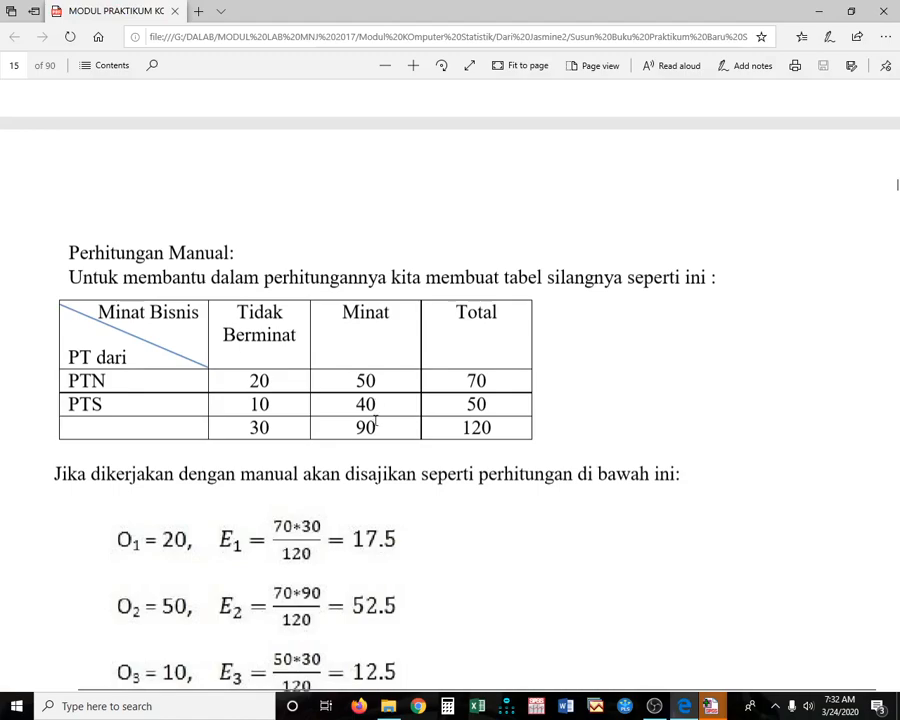
{"action": "scroll", "coordinate": [360, 530], "scroll_direction": "down", "scroll_amount": 6}
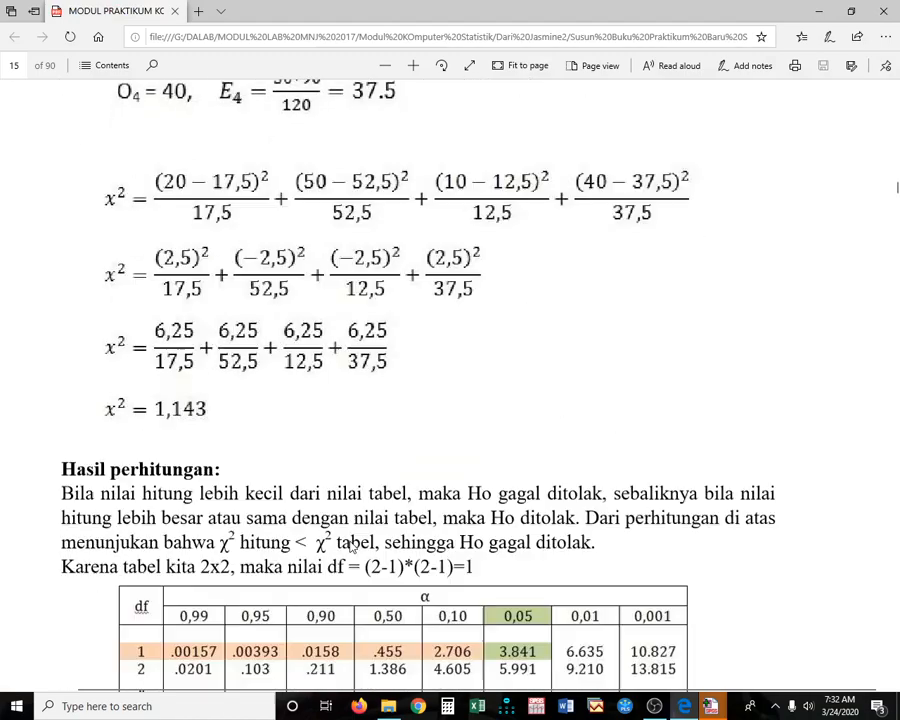
{"action": "scroll", "coordinate": [351, 546], "scroll_direction": "down", "scroll_amount": 10}
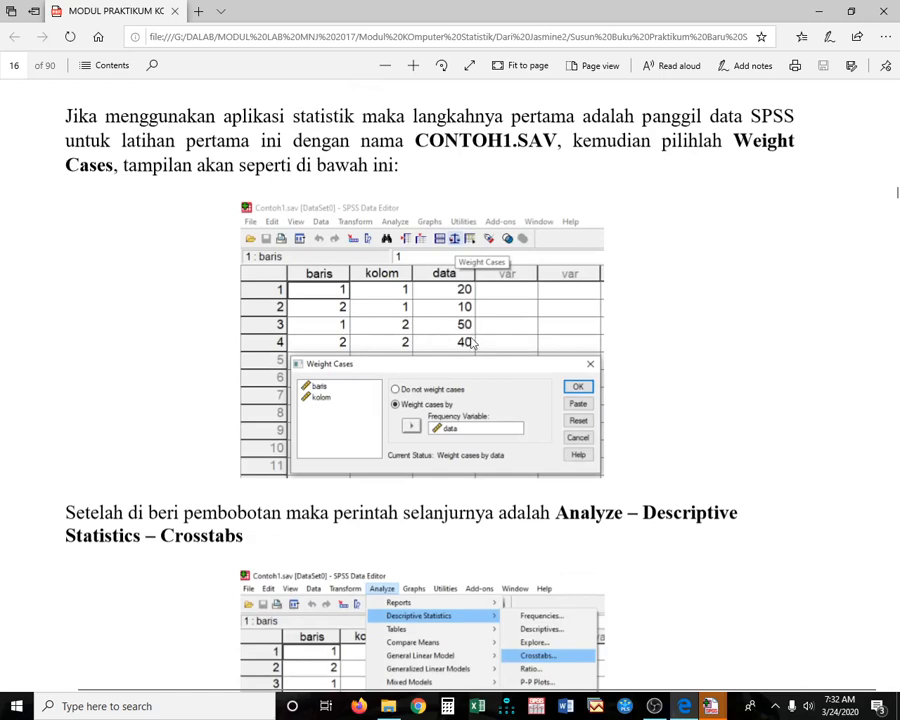
{"action": "mouse_move", "coordinate": [710, 705]}
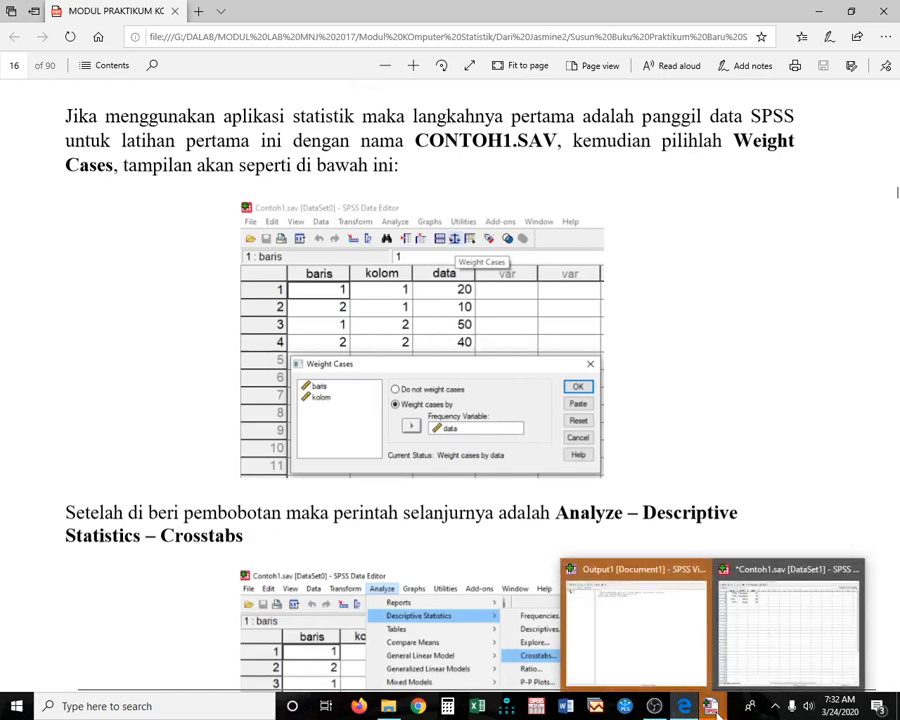
{"action": "left_click", "coordinate": [752, 660]}
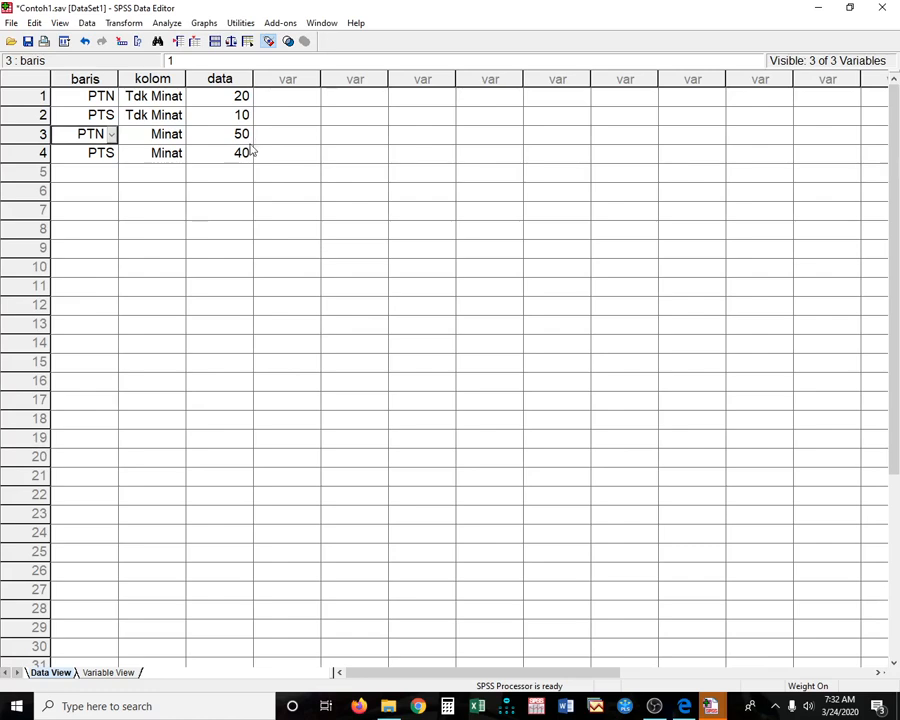
{"action": "mouse_move", "coordinate": [712, 708]}
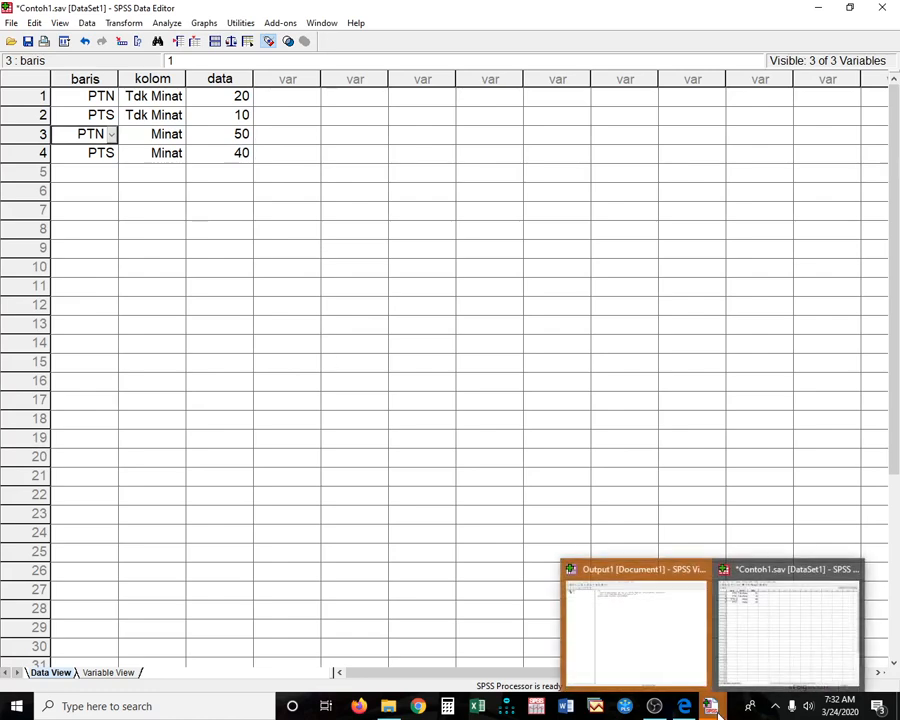
{"action": "left_click", "coordinate": [684, 706]}
{"action": "scroll", "coordinate": [455, 552], "scroll_direction": "down", "scroll_amount": 5}
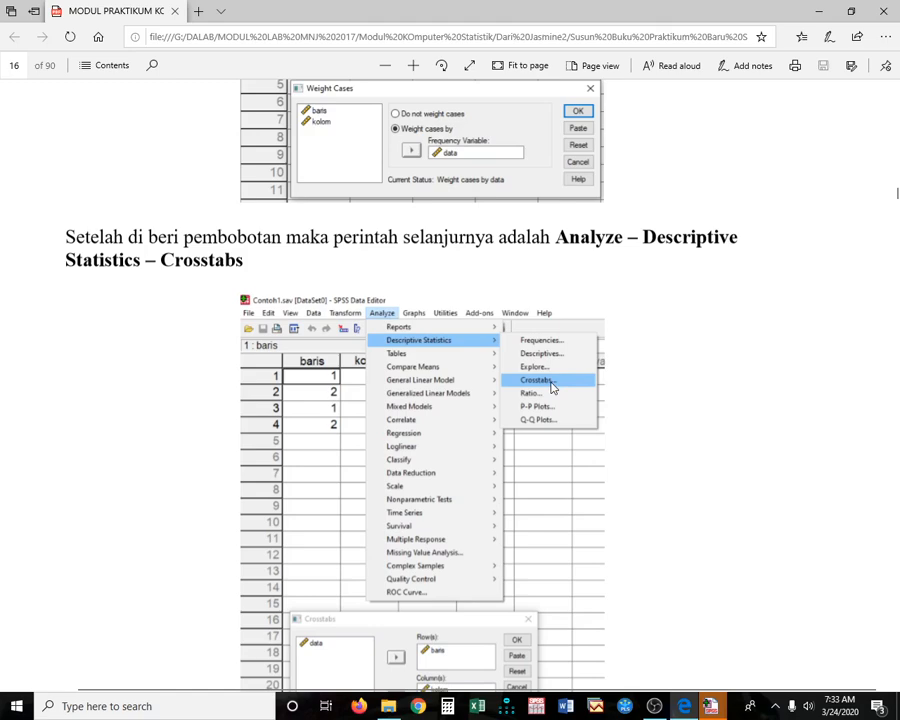
Read the module's Crosstabs instructions for placing baris and kolom, glancing at the Contoh1.sav data in SPSS and returning to the PDF in Edge
{"action": "scroll", "coordinate": [551, 390], "scroll_direction": "down", "scroll_amount": 3}
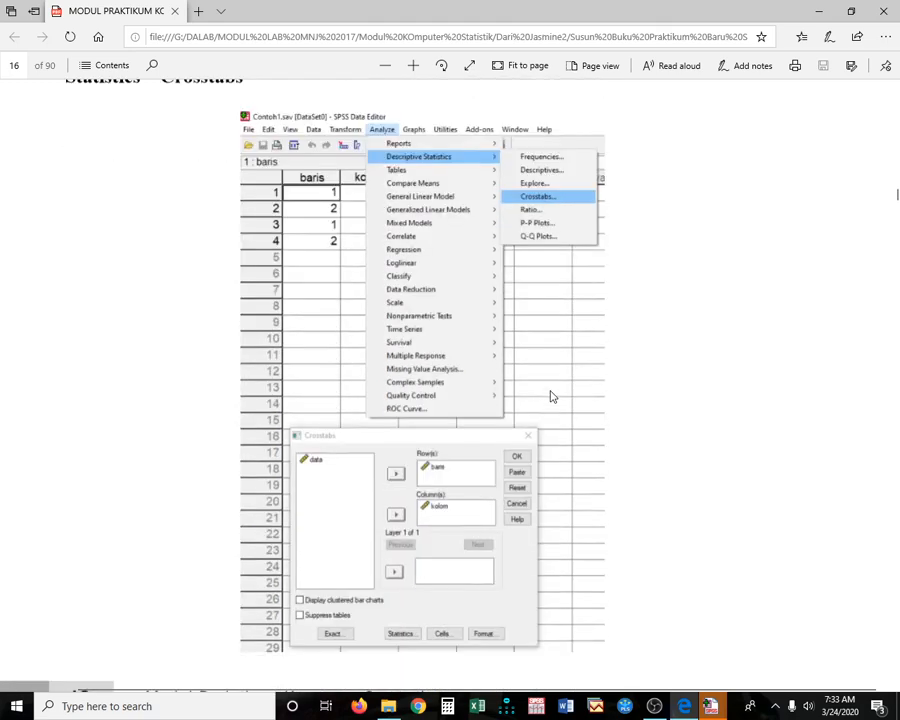
{"action": "scroll", "coordinate": [550, 395], "scroll_direction": "down", "scroll_amount": 6}
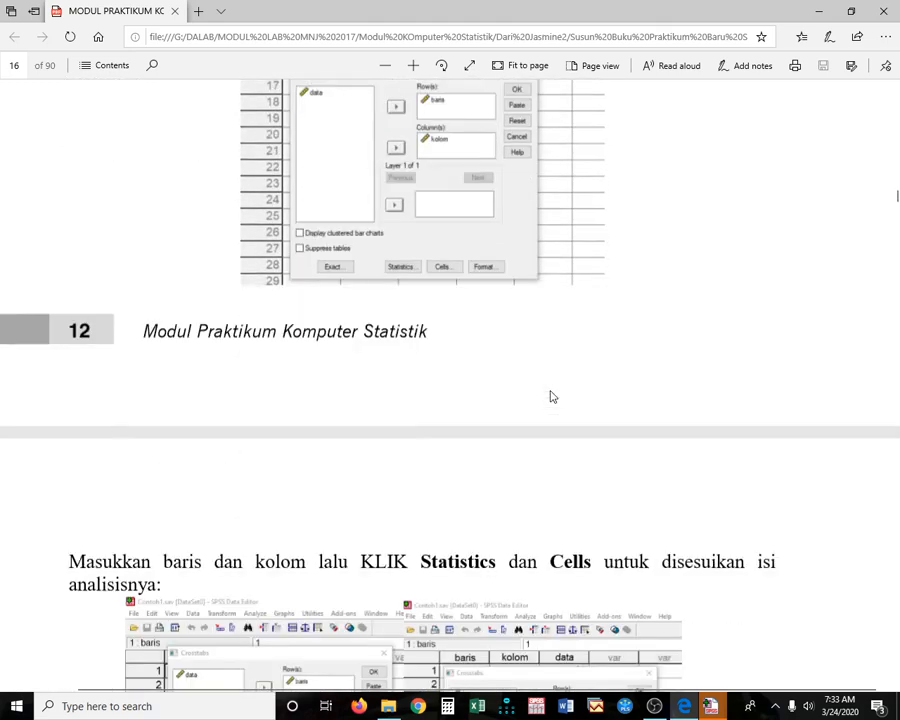
{"action": "scroll", "coordinate": [536, 394], "scroll_direction": "up", "scroll_amount": 3}
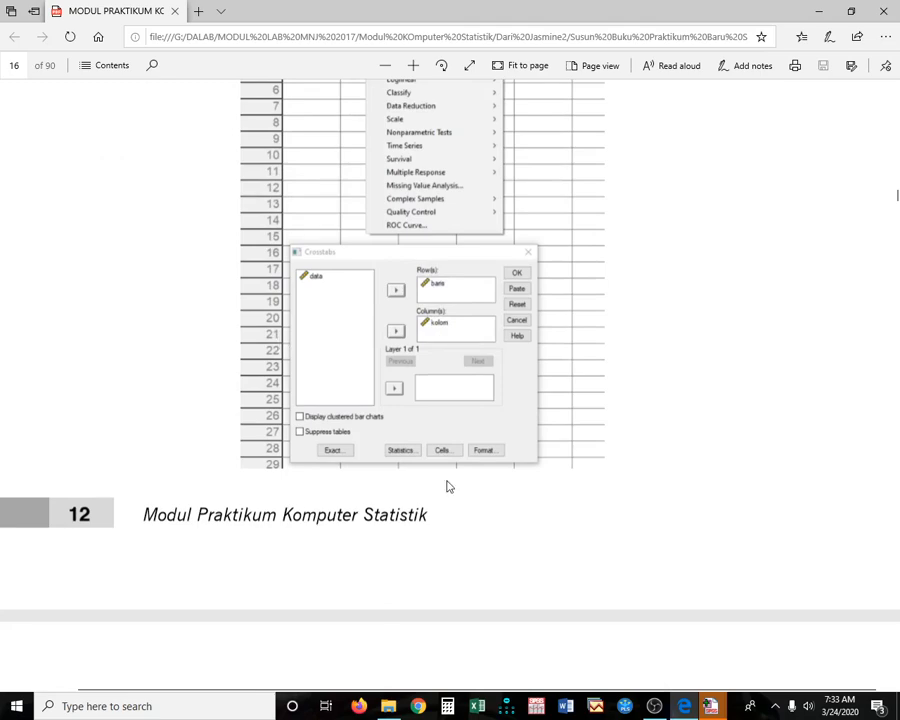
{"action": "scroll", "coordinate": [446, 482], "scroll_direction": "down", "scroll_amount": 7}
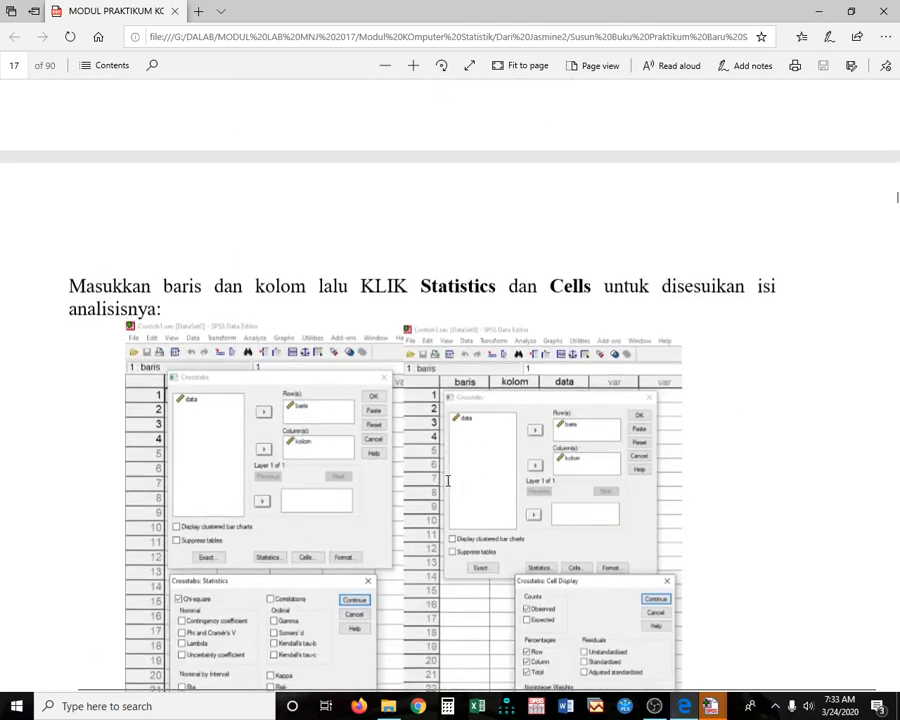
{"action": "mouse_move", "coordinate": [710, 705]}
{"action": "left_click", "coordinate": [765, 662]}
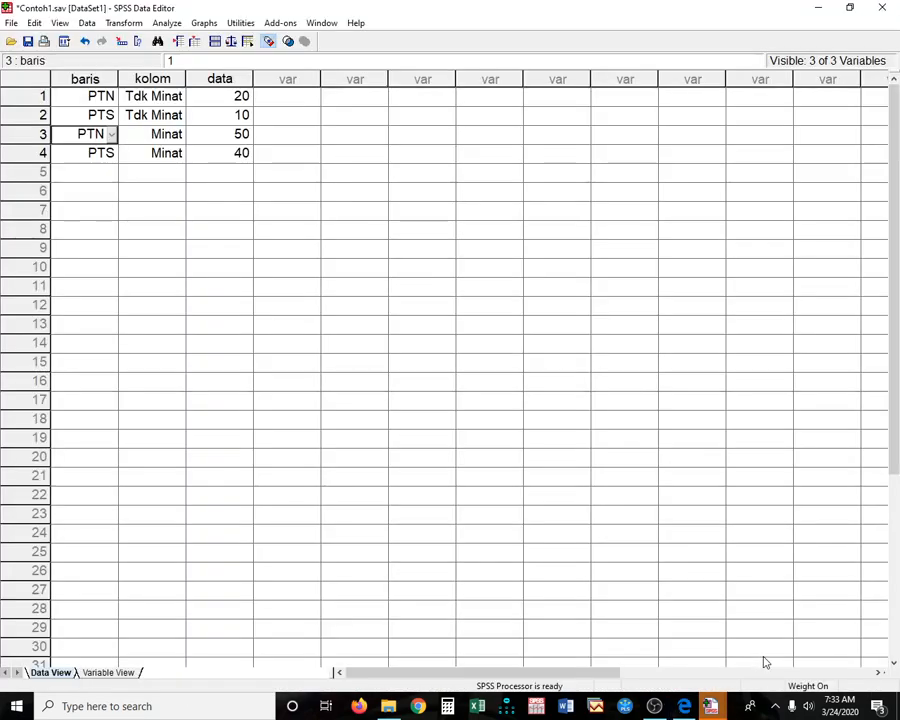
{"action": "left_click", "coordinate": [712, 707]}
{"action": "left_click", "coordinate": [684, 706]}
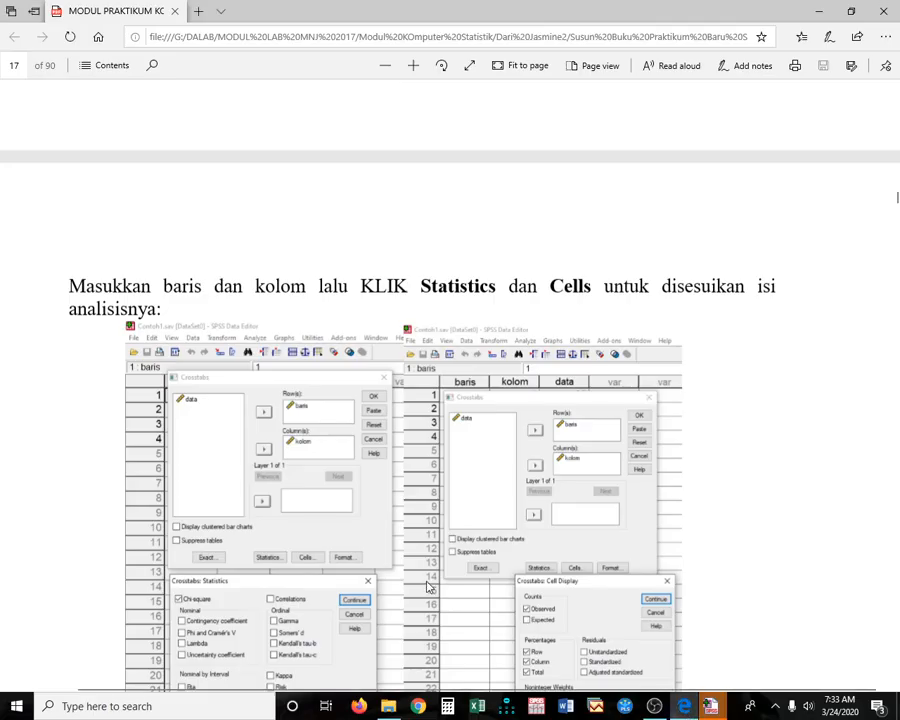
Examine the module's Crosstabs Statistics and Cell Display settings together with its expected crosstabulation and Chi-Square Tests tables
{"action": "scroll", "coordinate": [428, 587], "scroll_direction": "down", "scroll_amount": 1}
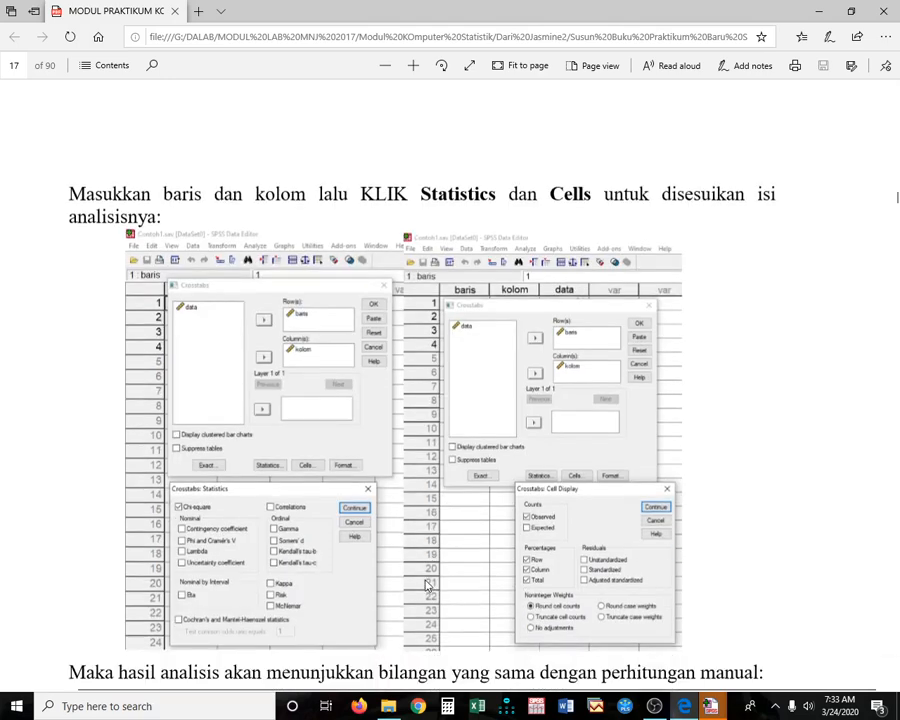
{"action": "scroll", "coordinate": [428, 587], "scroll_direction": "down", "scroll_amount": 1}
{"action": "scroll", "coordinate": [428, 587], "scroll_direction": "down", "scroll_amount": 1}
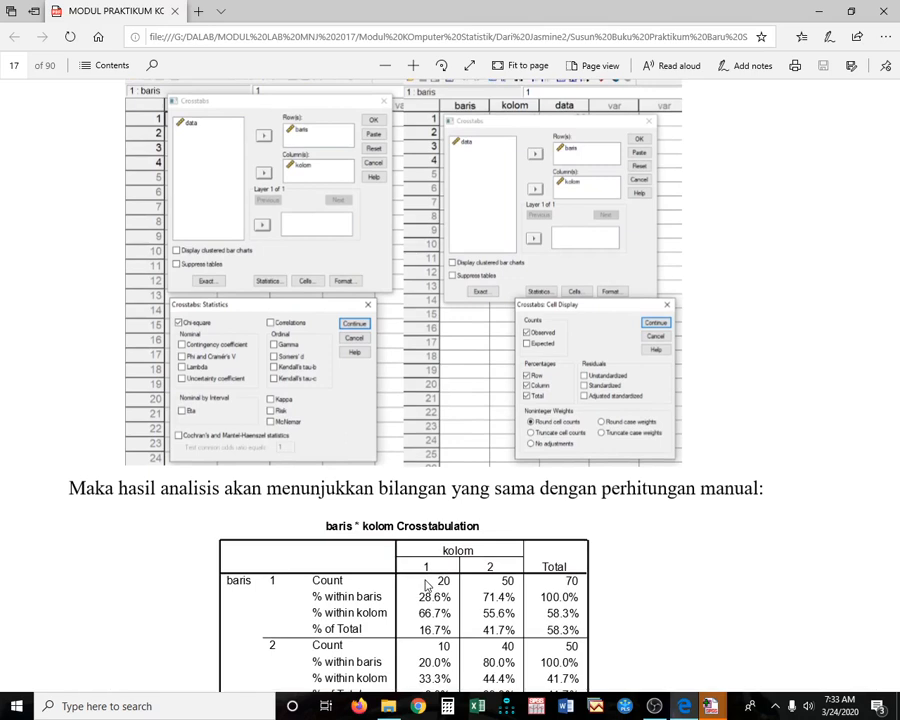
{"action": "scroll", "coordinate": [428, 587], "scroll_direction": "down", "scroll_amount": 1}
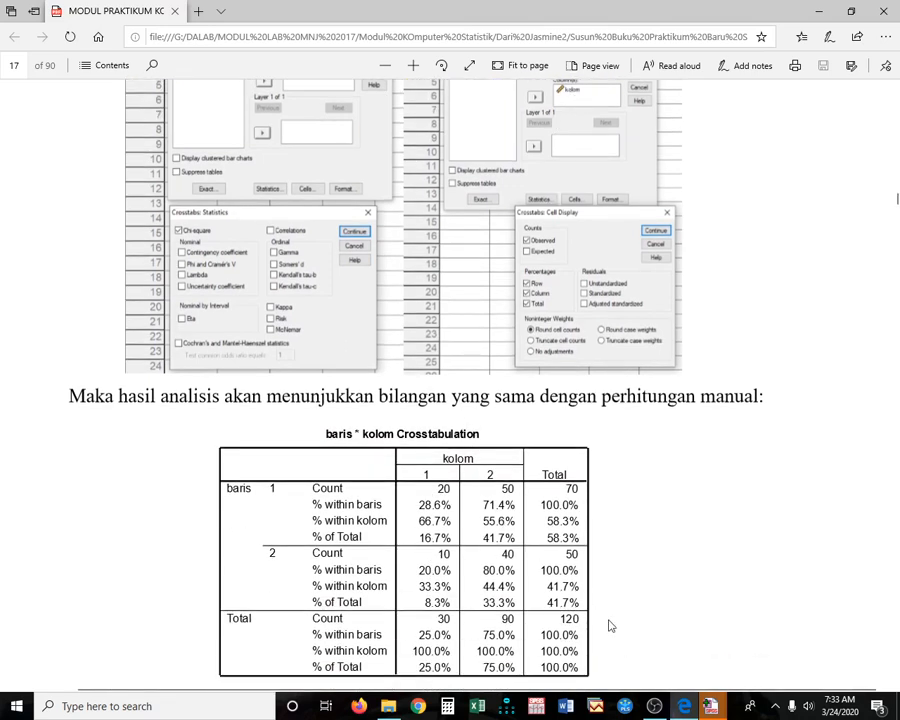
{"action": "scroll", "coordinate": [483, 489], "scroll_direction": "down", "scroll_amount": 4}
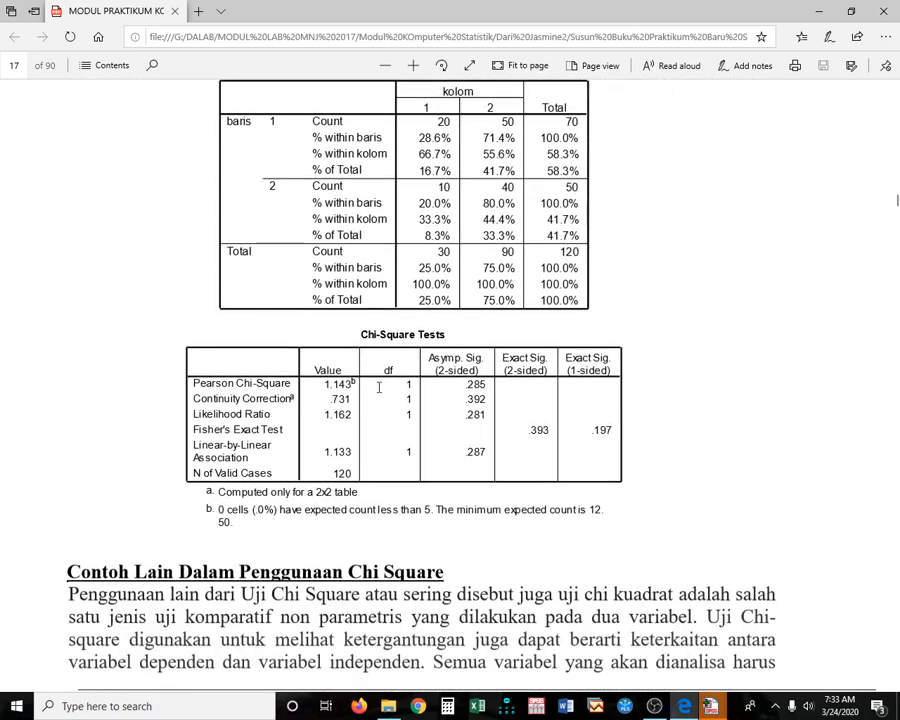
{"action": "scroll", "coordinate": [379, 388], "scroll_direction": "up", "scroll_amount": 2}
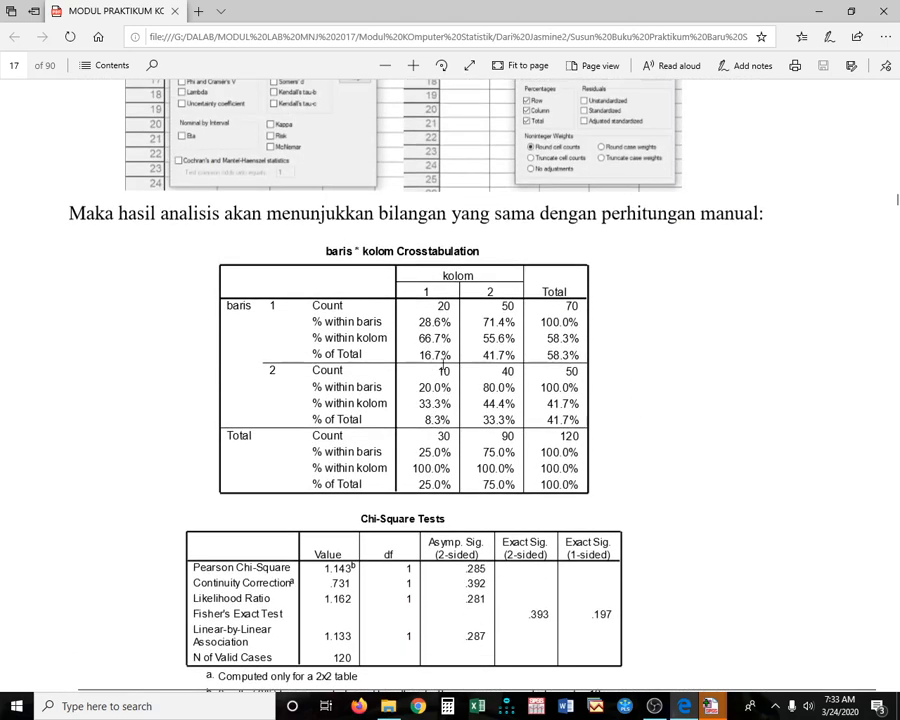
{"action": "scroll", "coordinate": [432, 378], "scroll_direction": "up", "scroll_amount": 2}
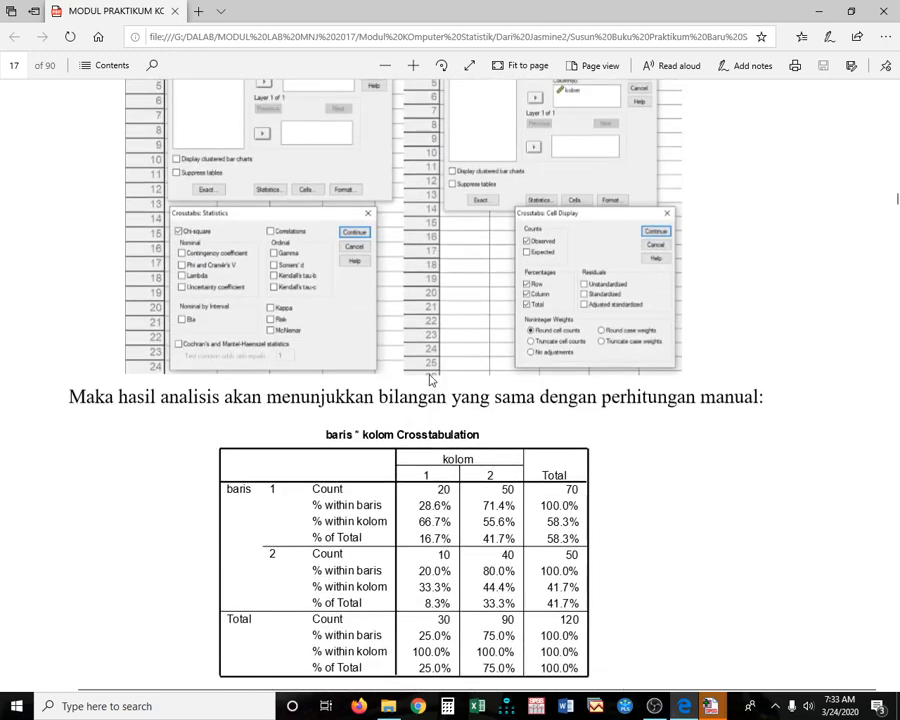
{"action": "scroll", "coordinate": [432, 378], "scroll_direction": "down", "scroll_amount": 2}
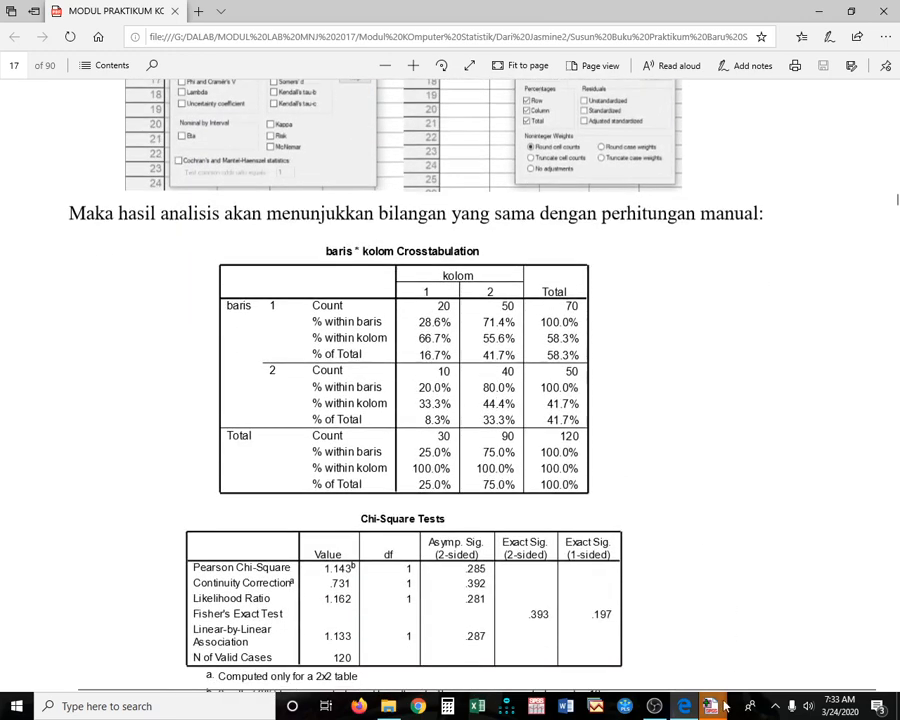
Switch to the Contoh1.sav data in SPSS and set up a Crosstabs analysis with baris as rows and kolom as columns
{"action": "mouse_move", "coordinate": [716, 706]}
{"action": "left_click", "coordinate": [788, 622]}
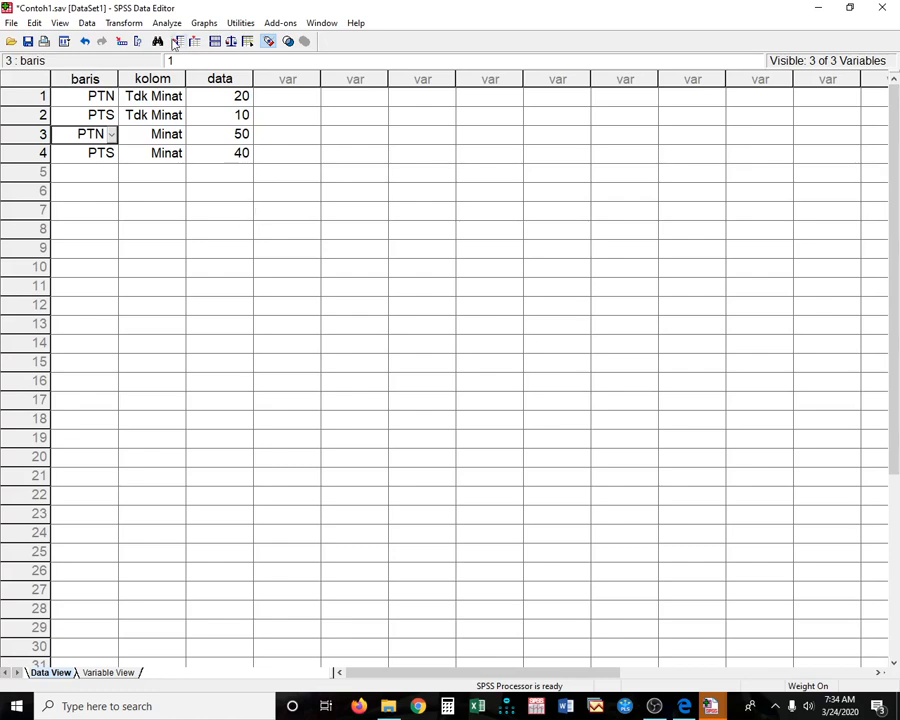
{"action": "left_click", "coordinate": [174, 28]}
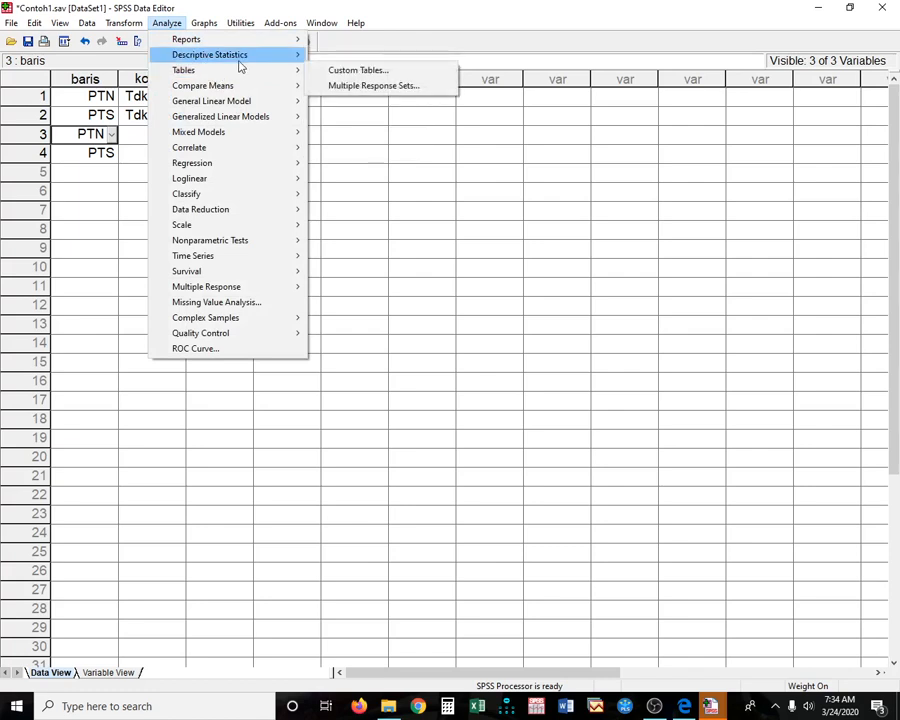
{"action": "mouse_move", "coordinate": [243, 56]}
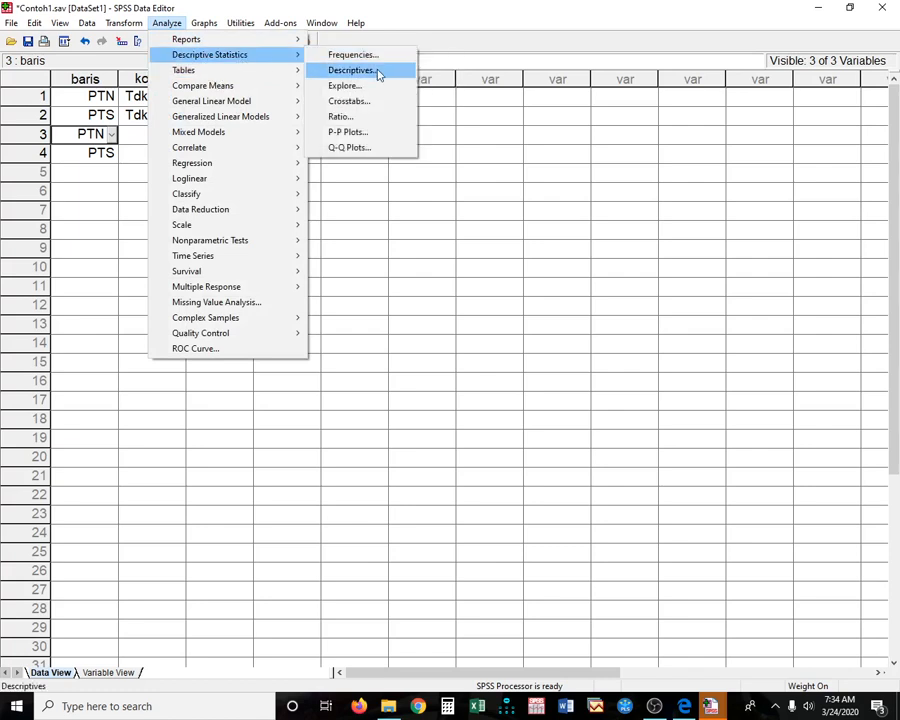
{"action": "left_click", "coordinate": [375, 102]}
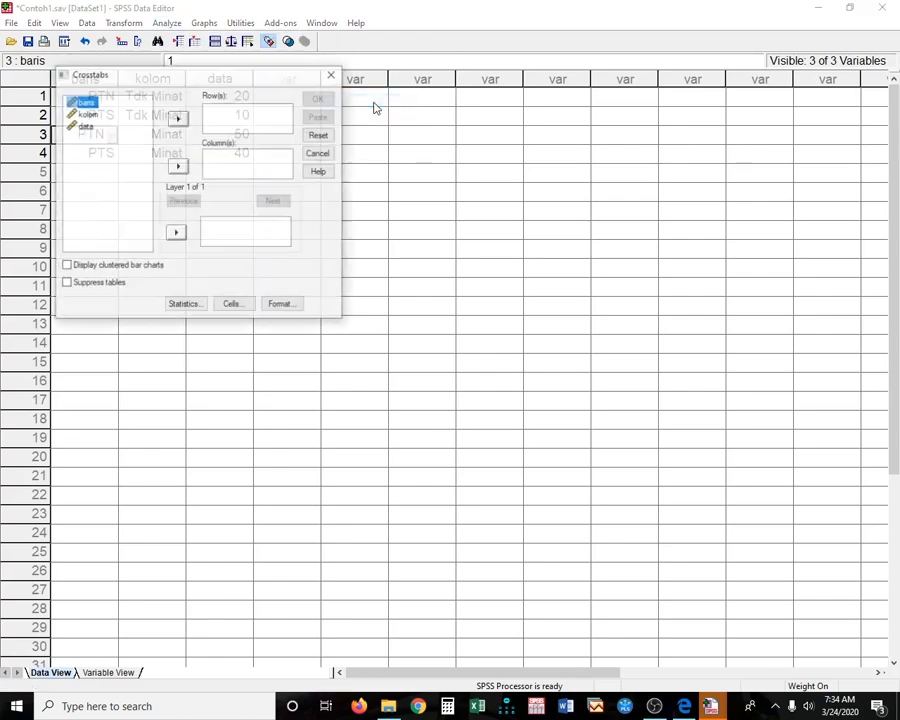
{"action": "left_click_drag", "start_coordinate": [278, 80], "coordinate": [527, 145]}
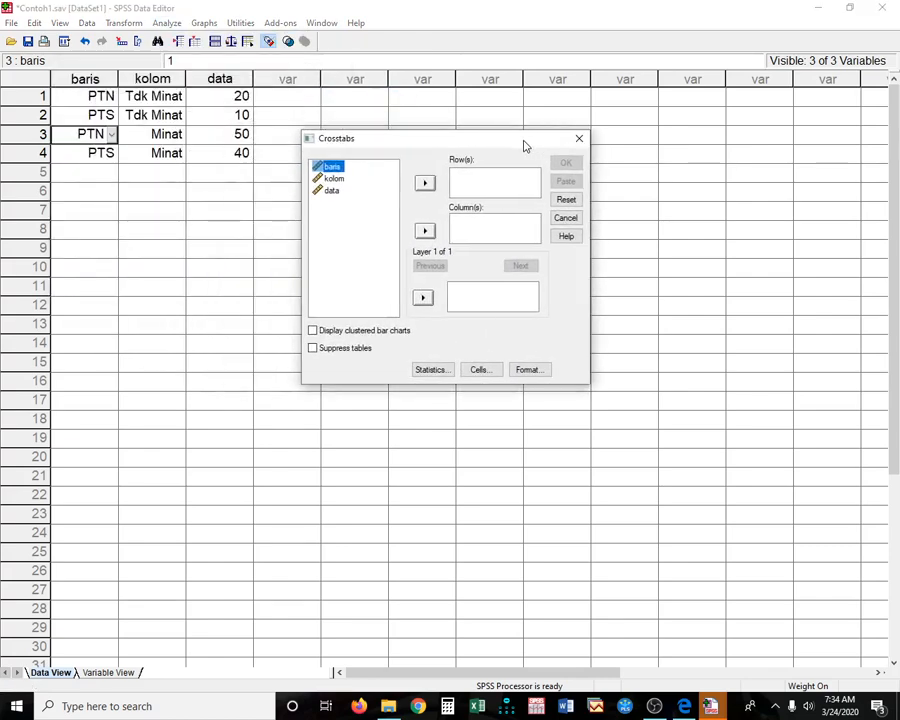
{"action": "left_click", "coordinate": [425, 184]}
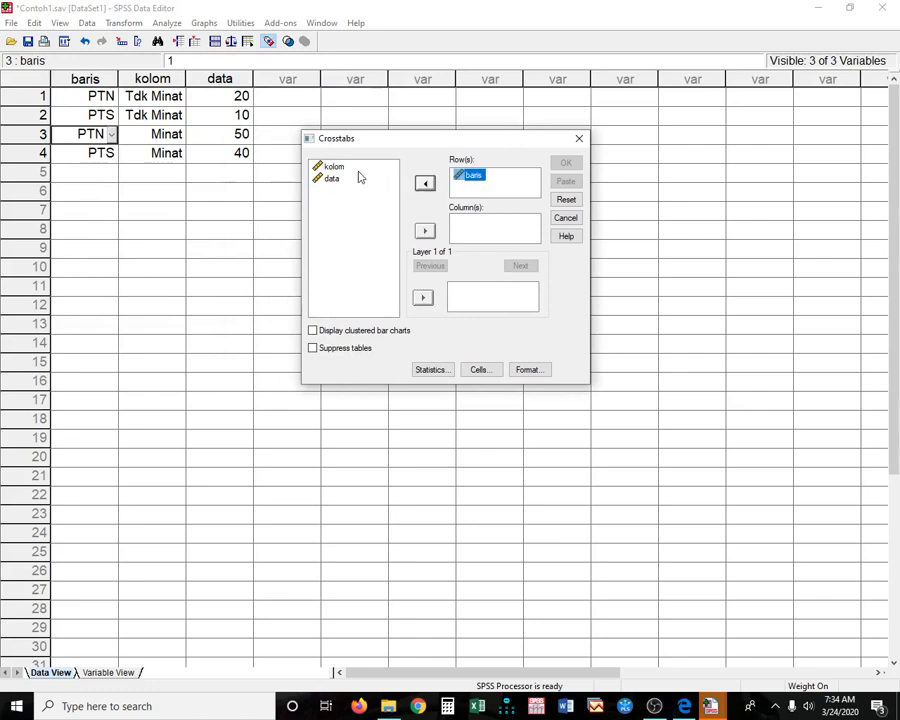
{"action": "left_click", "coordinate": [425, 231]}
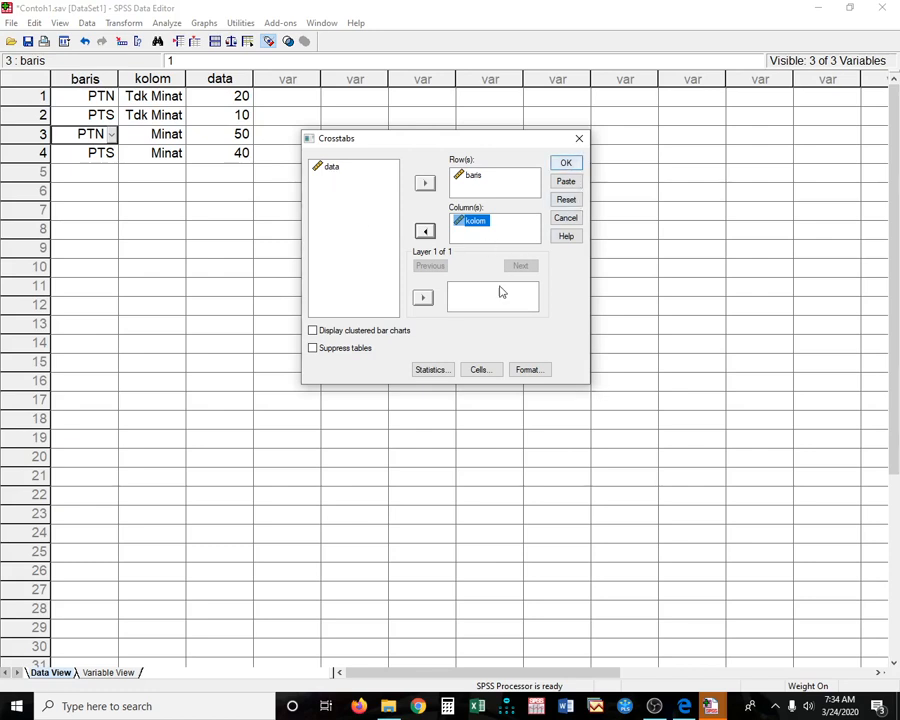
Include the Chi-square and Contingency coefficient statistics in the Crosstabs analysis
{"action": "left_click", "coordinate": [431, 370]}
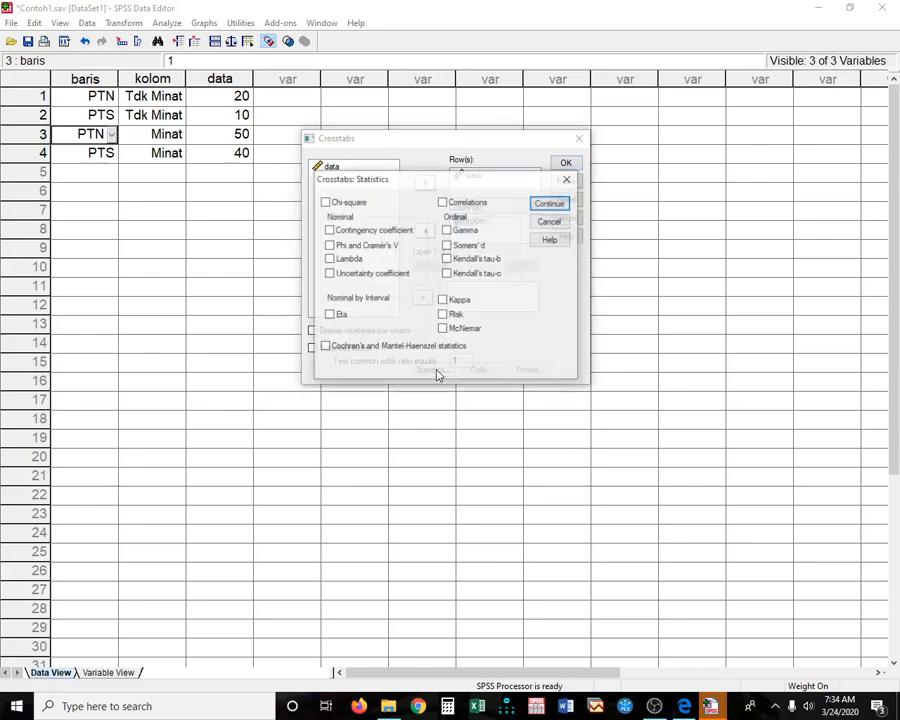
{"action": "left_click", "coordinate": [345, 204]}
{"action": "left_click", "coordinate": [376, 229]}
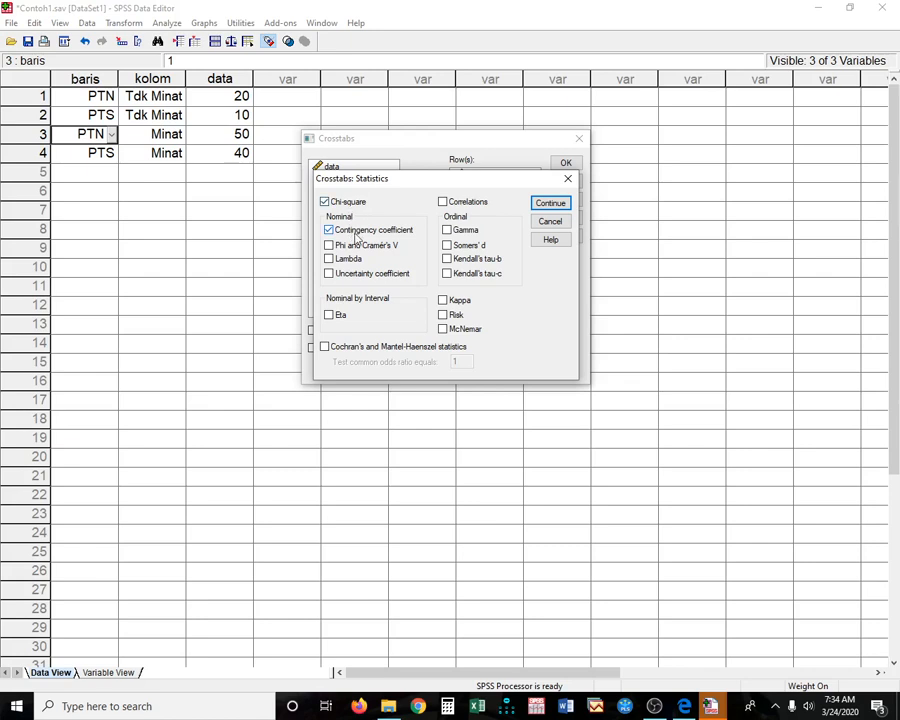
{"action": "left_click", "coordinate": [548, 205]}
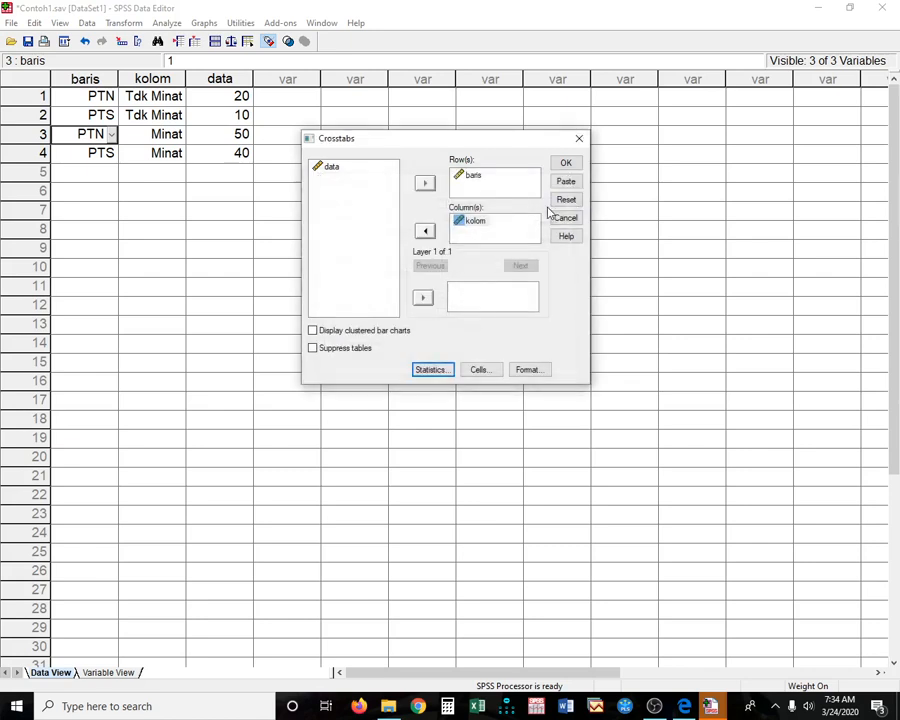
Add row, column and total percentages to the crosstab cells and run the analysis
{"action": "left_click", "coordinate": [484, 371]}
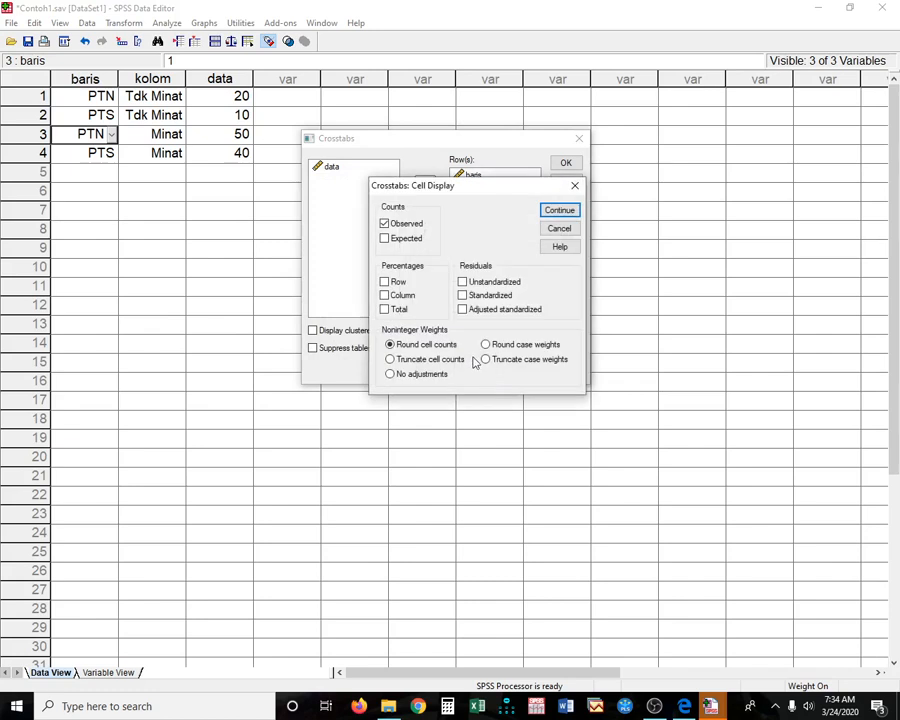
{"action": "left_click", "coordinate": [395, 282]}
{"action": "left_click", "coordinate": [397, 295]}
{"action": "left_click", "coordinate": [397, 309]}
{"action": "left_click", "coordinate": [566, 213]}
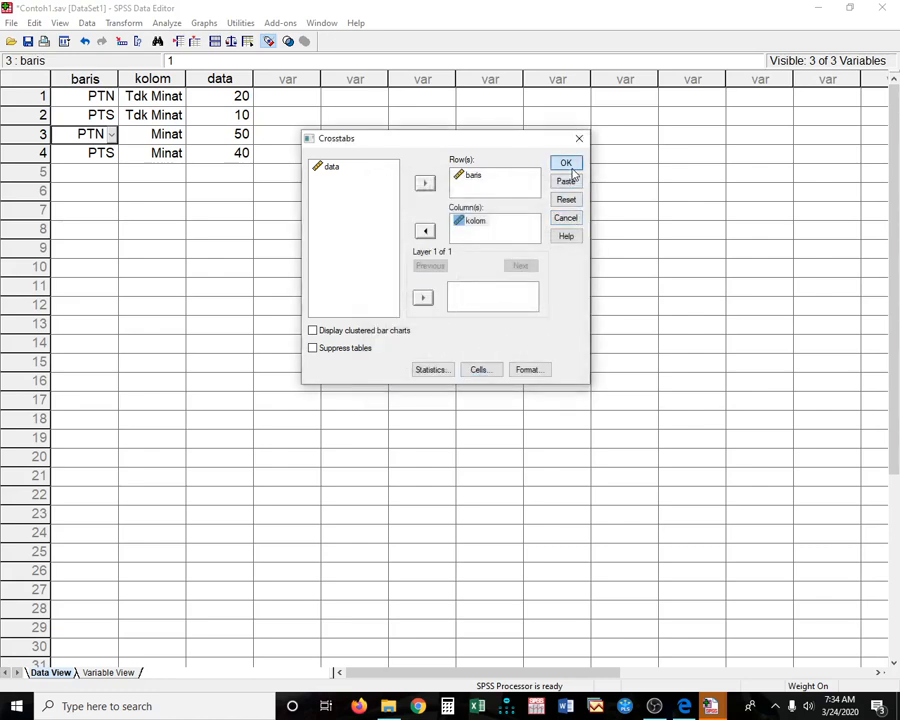
{"action": "left_click", "coordinate": [566, 164]}
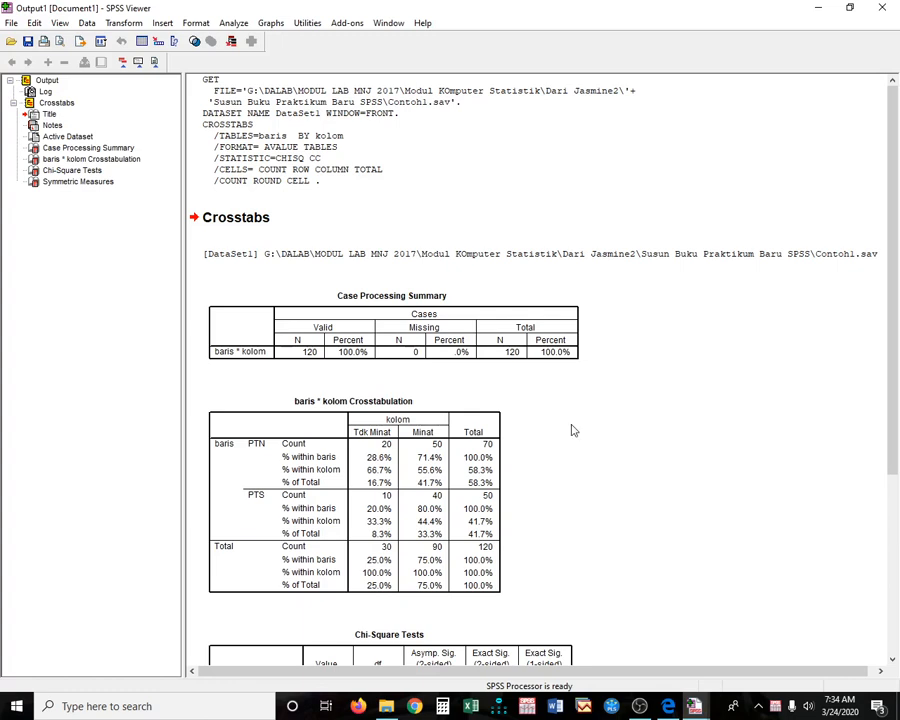
Look through the Crosstabs output tables and delete the syntax log block above them
{"action": "scroll", "coordinate": [564, 424], "scroll_direction": "down", "scroll_amount": 3}
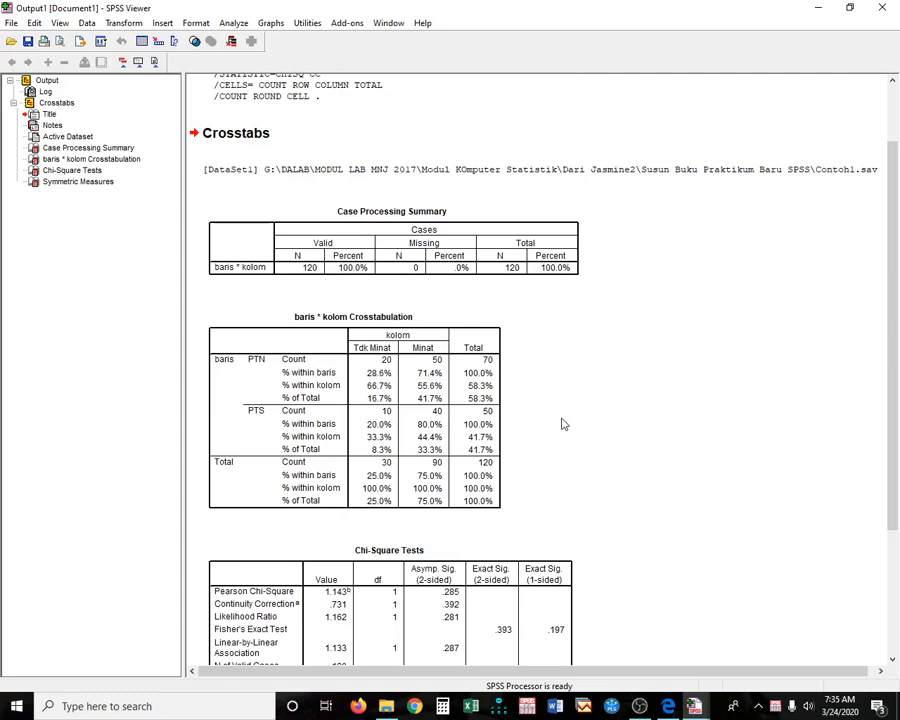
{"action": "scroll", "coordinate": [564, 424], "scroll_direction": "down", "scroll_amount": 3}
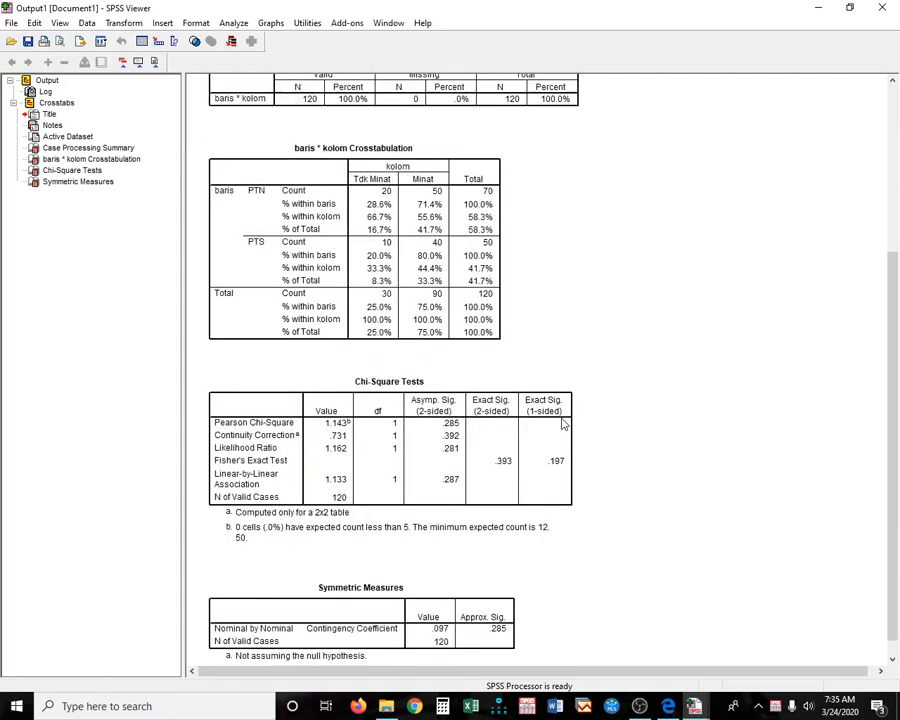
{"action": "scroll", "coordinate": [490, 416], "scroll_direction": "up", "scroll_amount": 6}
{"action": "left_click", "coordinate": [380, 152]}
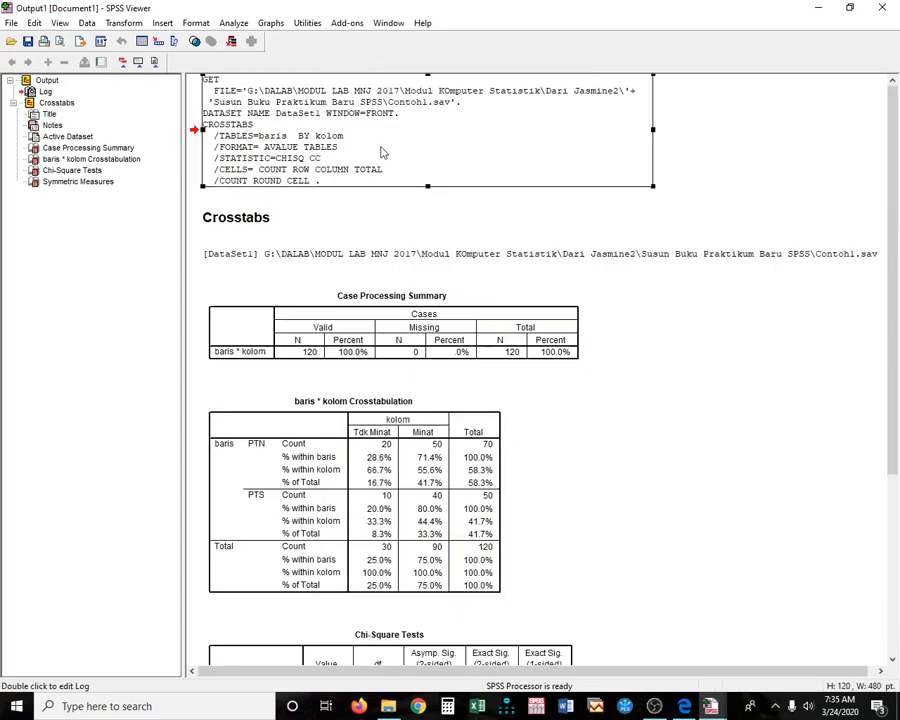
{"action": "key", "text": "Delete"}
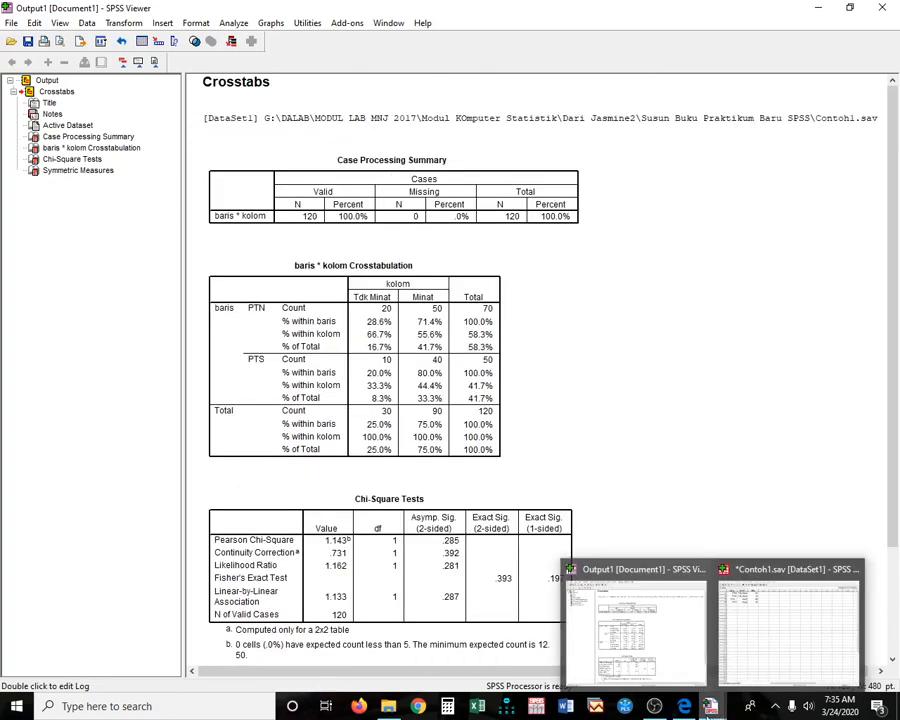
Compare the module's crosstabulation and Chi-Square Tests tables in Edge with the SPSS output, returning to the SPSS Viewer
{"action": "left_click", "coordinate": [685, 707]}
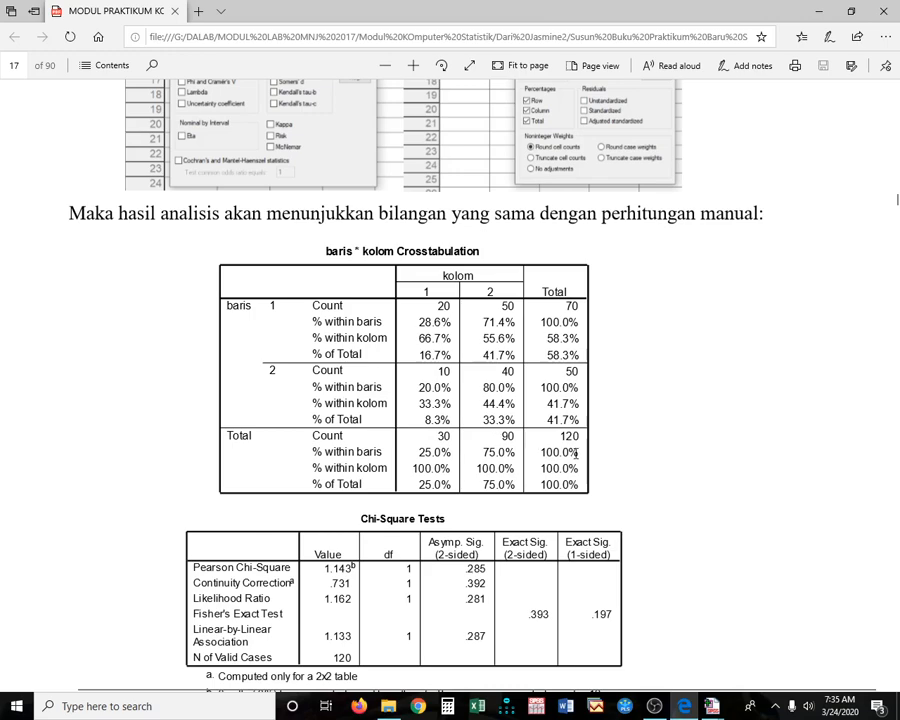
{"action": "scroll", "coordinate": [590, 477], "scroll_direction": "down", "scroll_amount": 2}
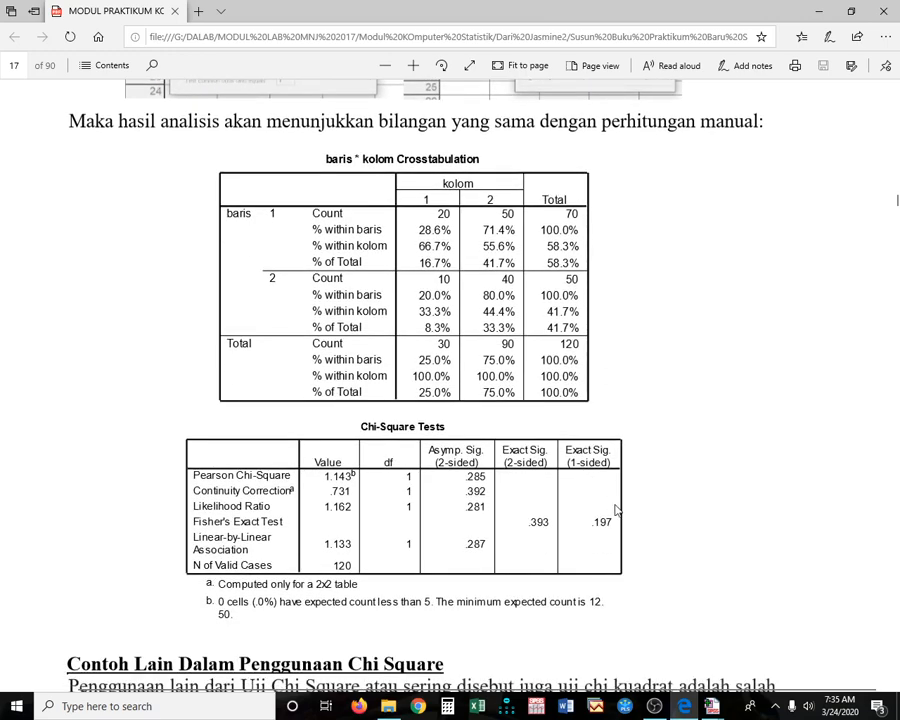
{"action": "scroll", "coordinate": [615, 509], "scroll_direction": "up", "scroll_amount": 2}
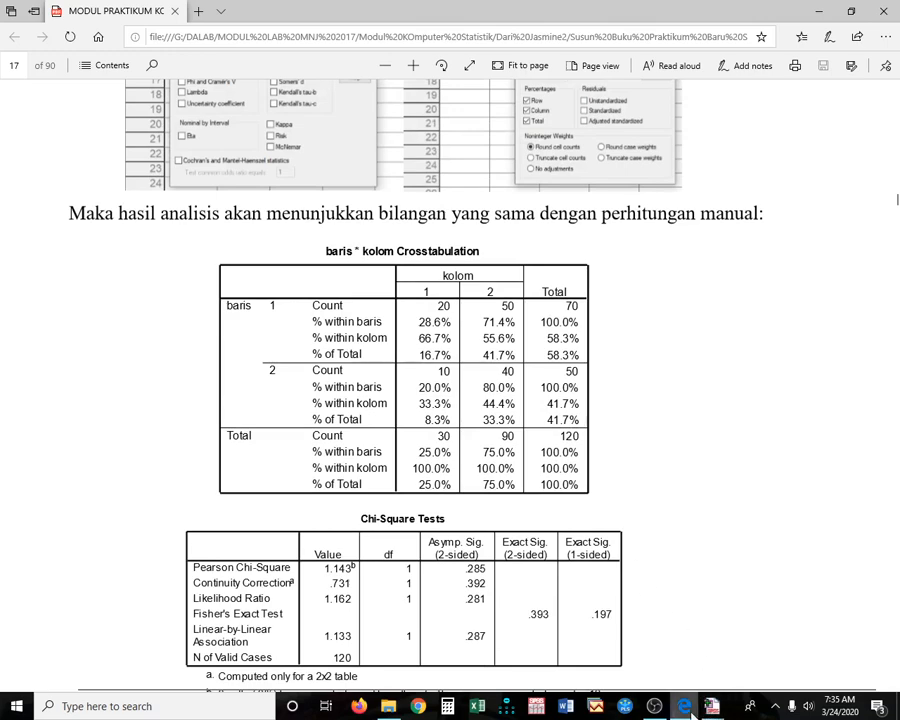
{"action": "mouse_move", "coordinate": [690, 712]}
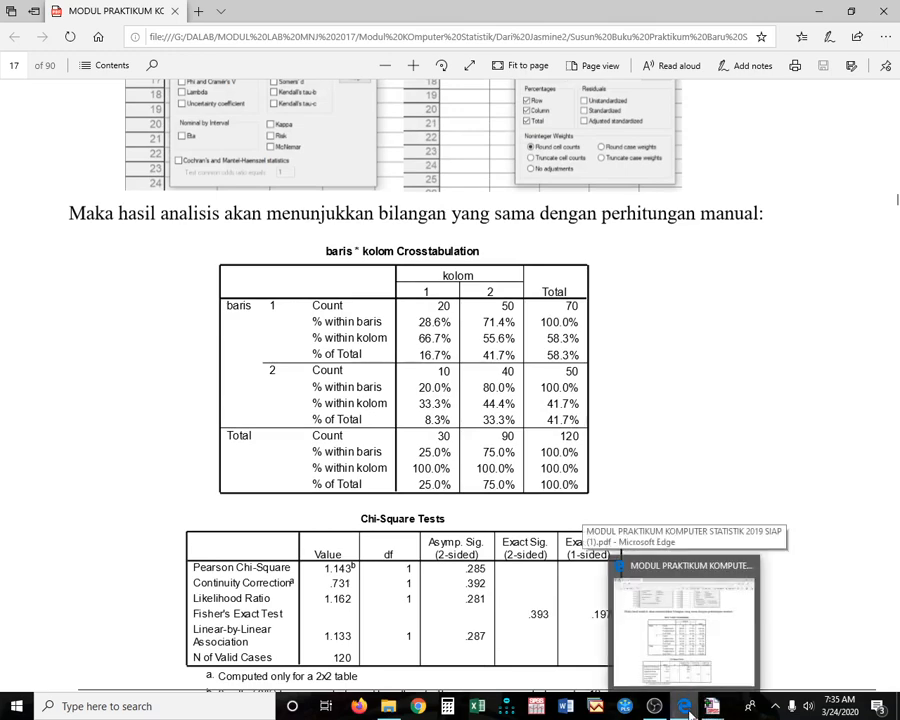
{"action": "left_click", "coordinate": [623, 588]}
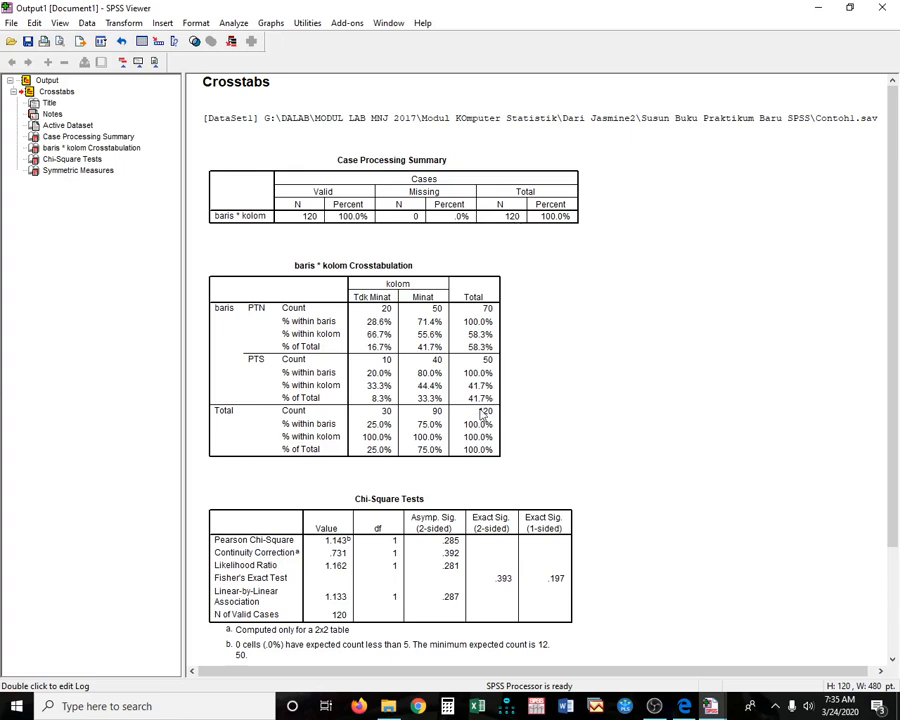
Review the Chi-Square Tests and Symmetric Measures tables in the Crosstabs output
{"action": "scroll", "coordinate": [484, 418], "scroll_direction": "down", "scroll_amount": 2}
{"action": "scroll", "coordinate": [484, 418], "scroll_direction": "down", "scroll_amount": 1}
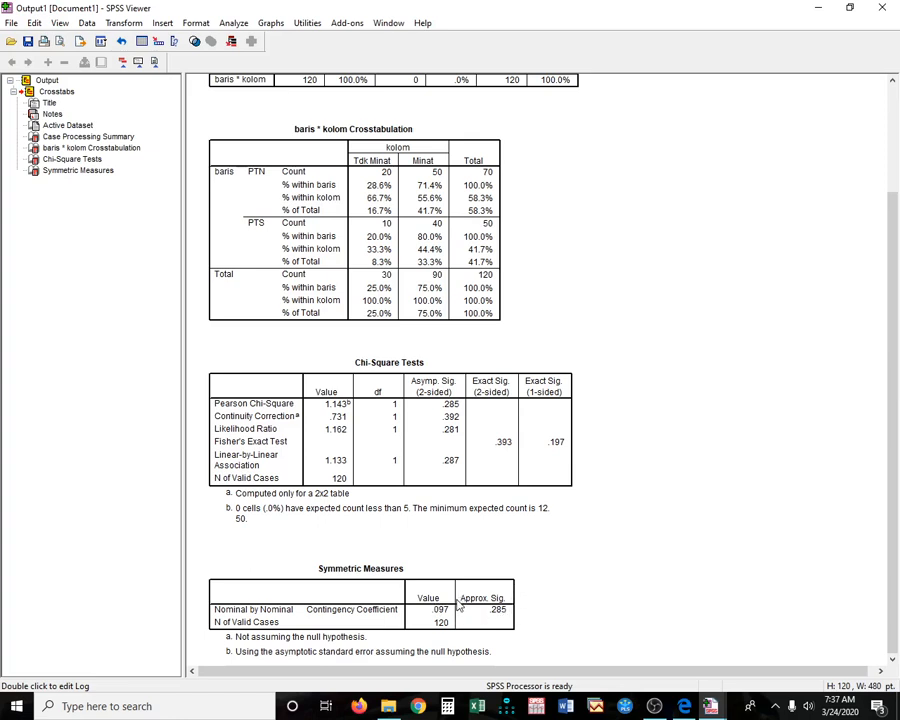
{"action": "scroll", "coordinate": [458, 605], "scroll_direction": "up", "scroll_amount": 3}
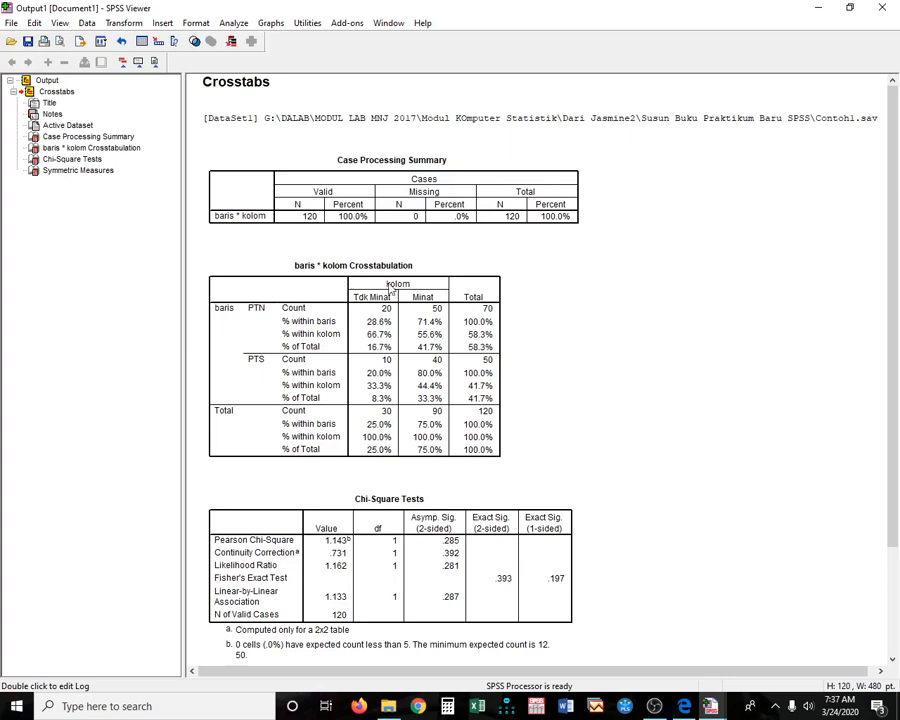
Revisit the Crosstabs setup and its cell display options, close it without rerunning, and return to the output tables
{"action": "left_click", "coordinate": [233, 22]}
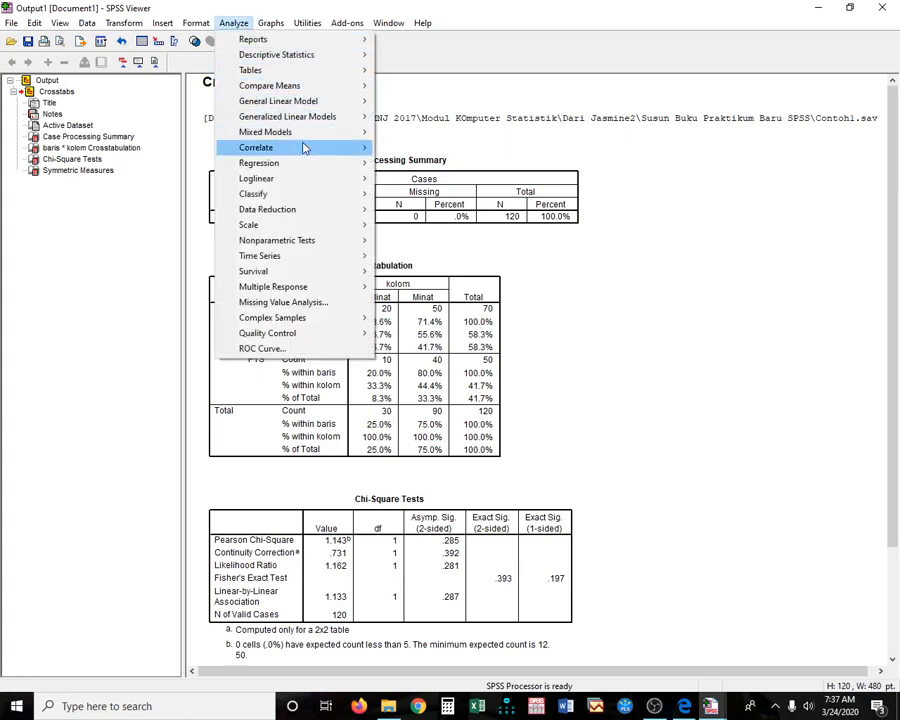
{"action": "mouse_move", "coordinate": [285, 101]}
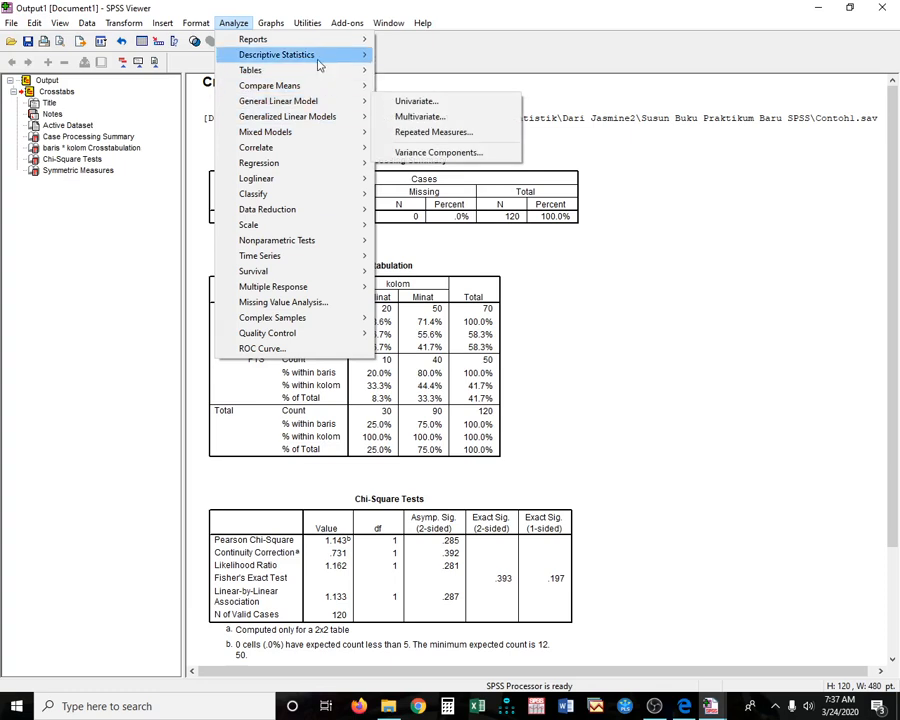
{"action": "mouse_move", "coordinate": [340, 58]}
{"action": "left_click", "coordinate": [437, 104]}
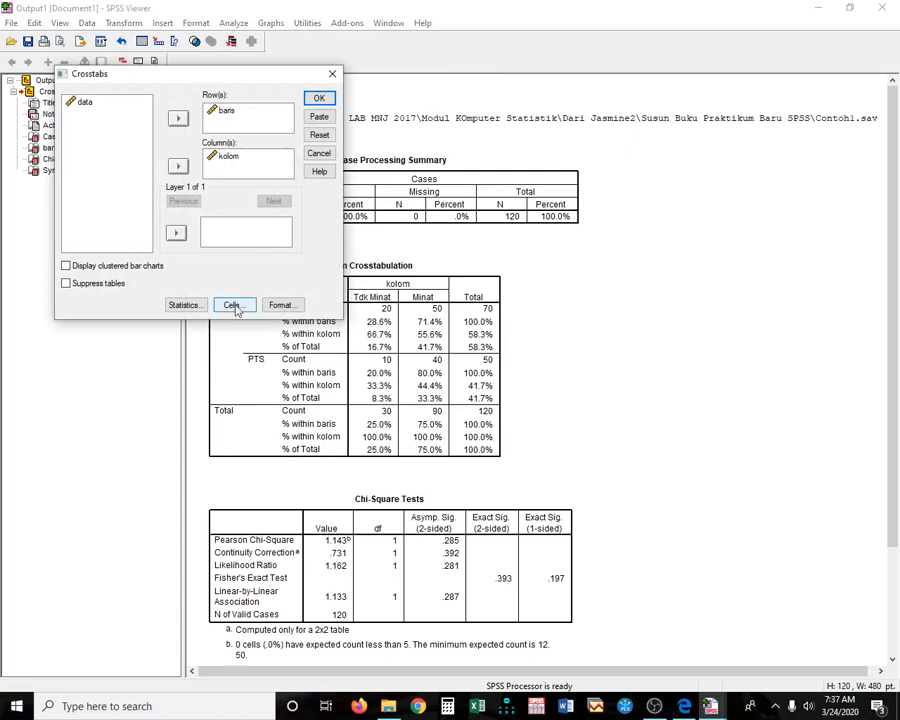
{"action": "left_click", "coordinate": [233, 305]}
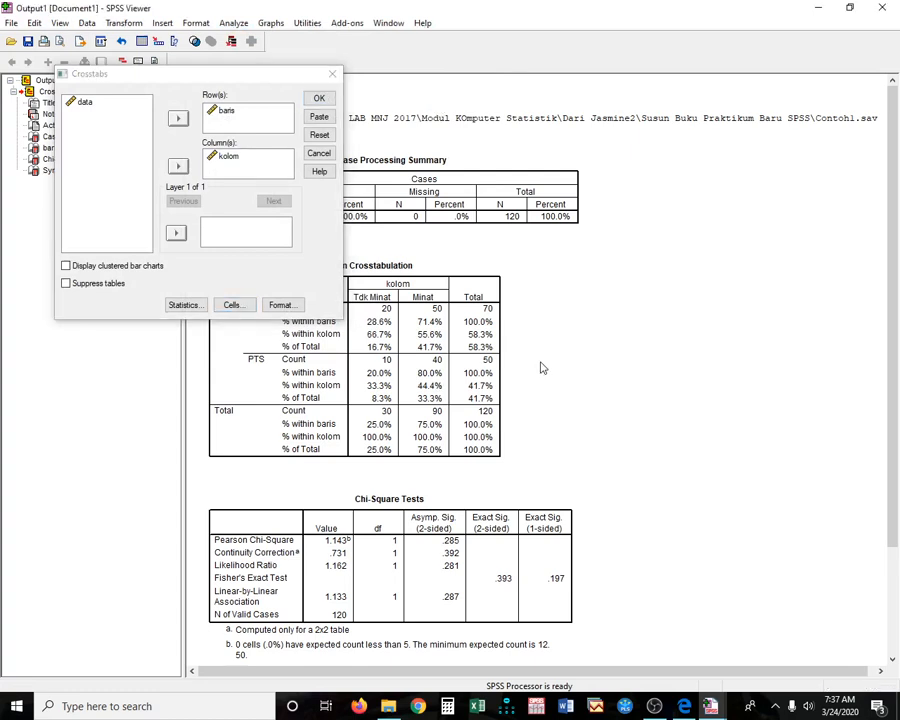
{"action": "left_click", "coordinate": [333, 77]}
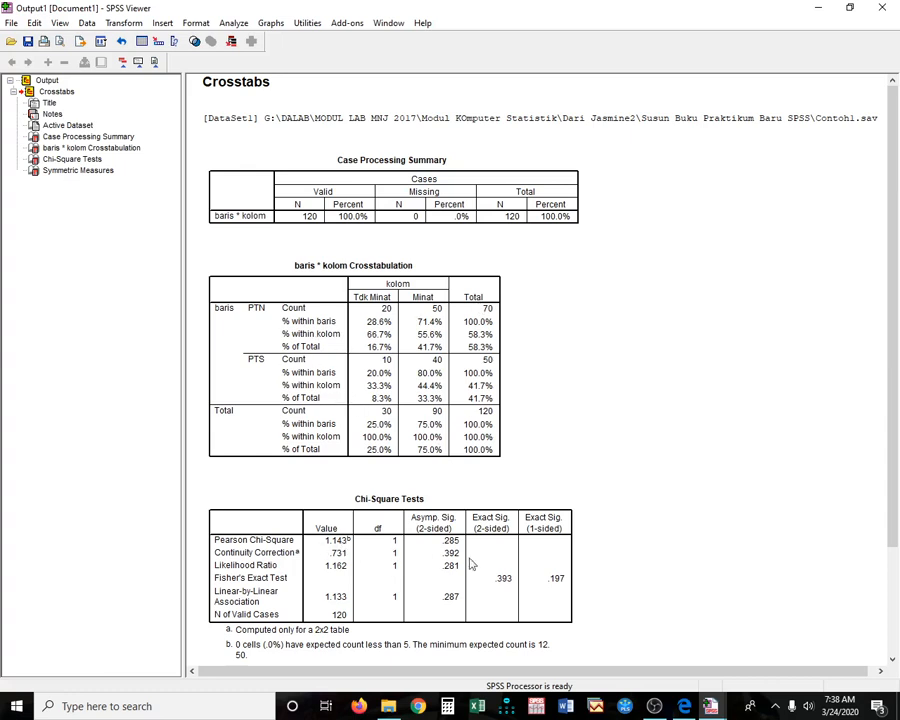
{"action": "scroll", "coordinate": [702, 468], "scroll_direction": "down", "scroll_amount": 3}
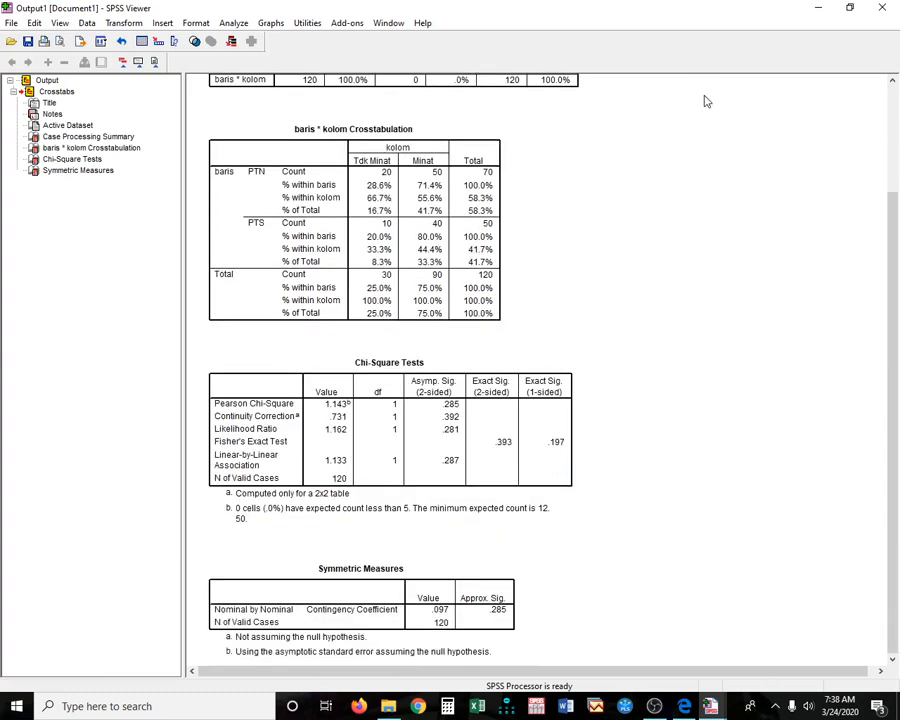
Close the output document and the Contoh1.sav dataset without saving either one
{"action": "left_click", "coordinate": [887, 8]}
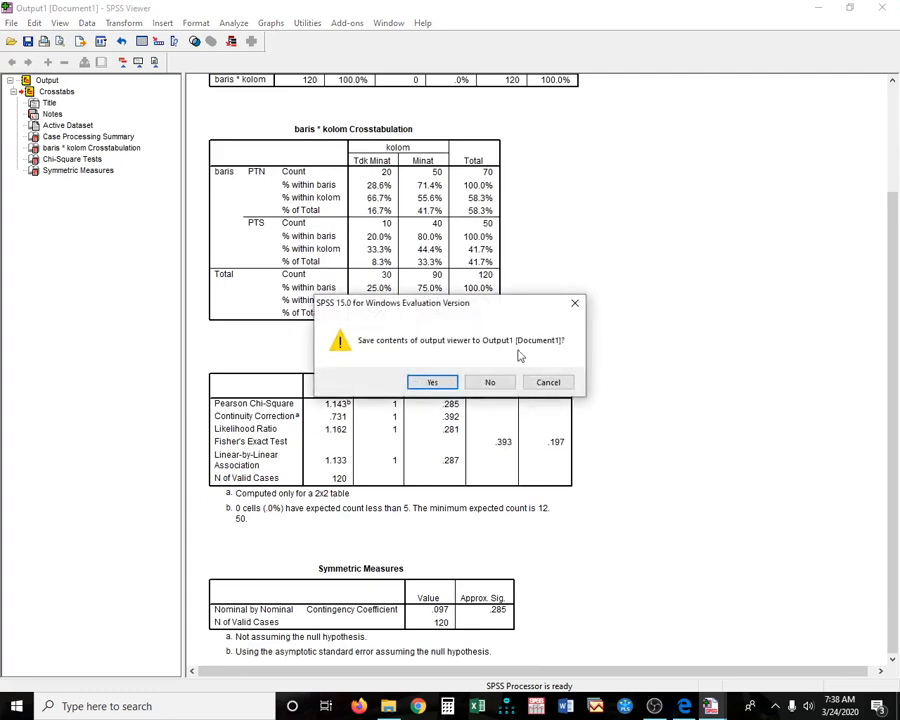
{"action": "left_click", "coordinate": [490, 382]}
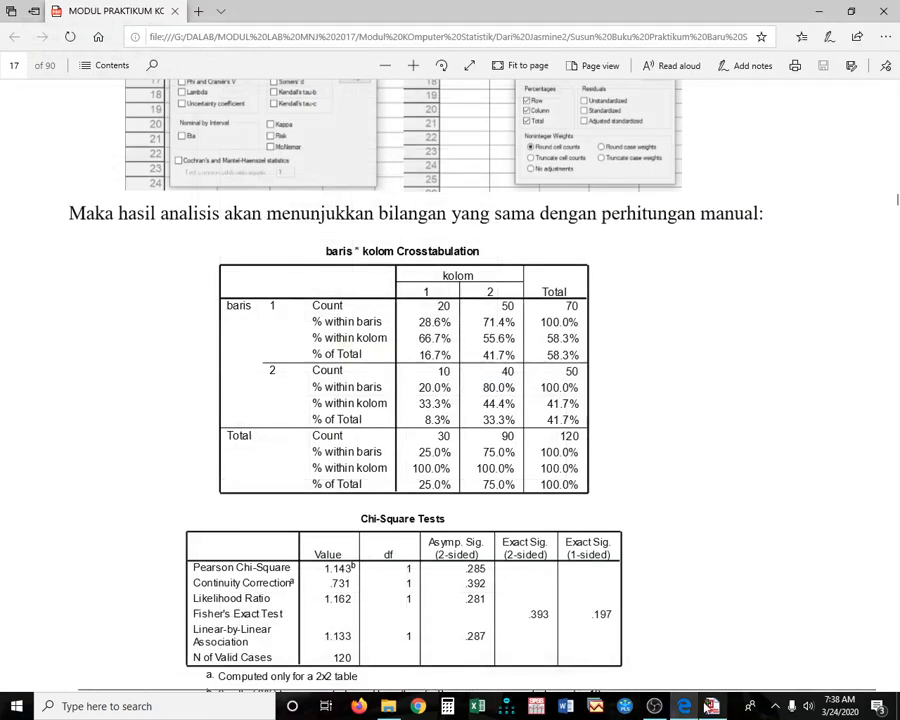
{"action": "left_click", "coordinate": [712, 706]}
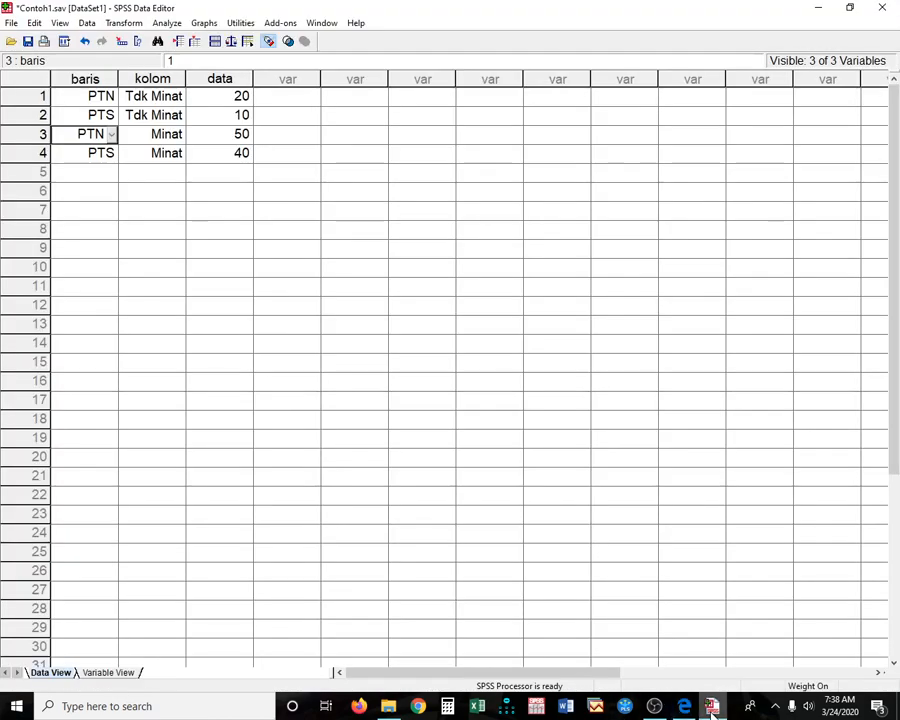
{"action": "left_click", "coordinate": [882, 8]}
{"action": "left_click", "coordinate": [429, 386]}
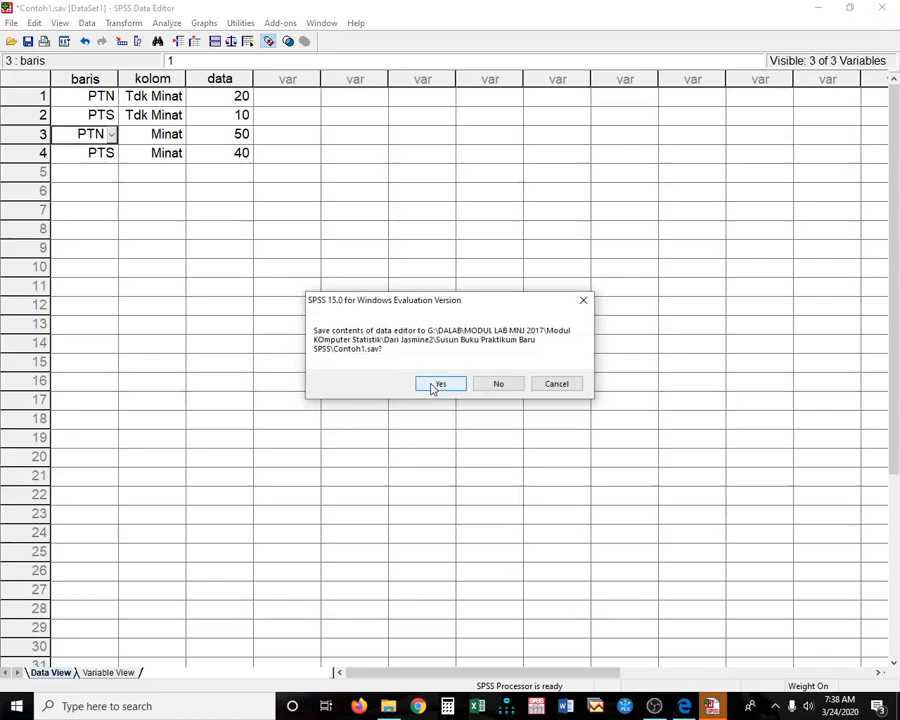
{"action": "left_click", "coordinate": [500, 386]}
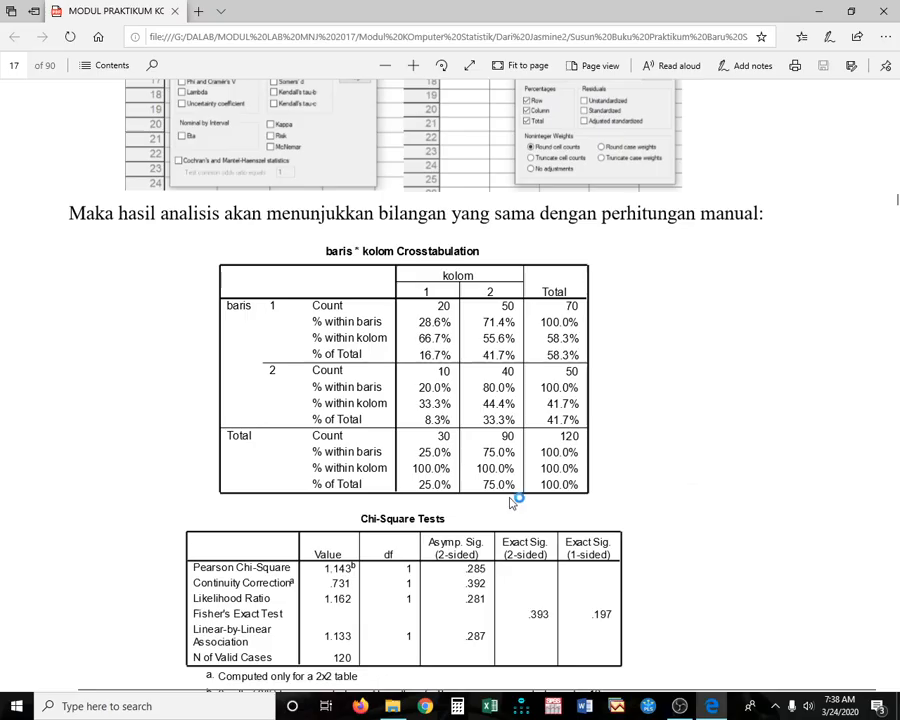
Read Contoh kasus 2 in the module, examining its PBB payment table, the SPSS data layout and the Weight Cases instructions
{"action": "scroll", "coordinate": [507, 492], "scroll_direction": "down", "scroll_amount": 10}
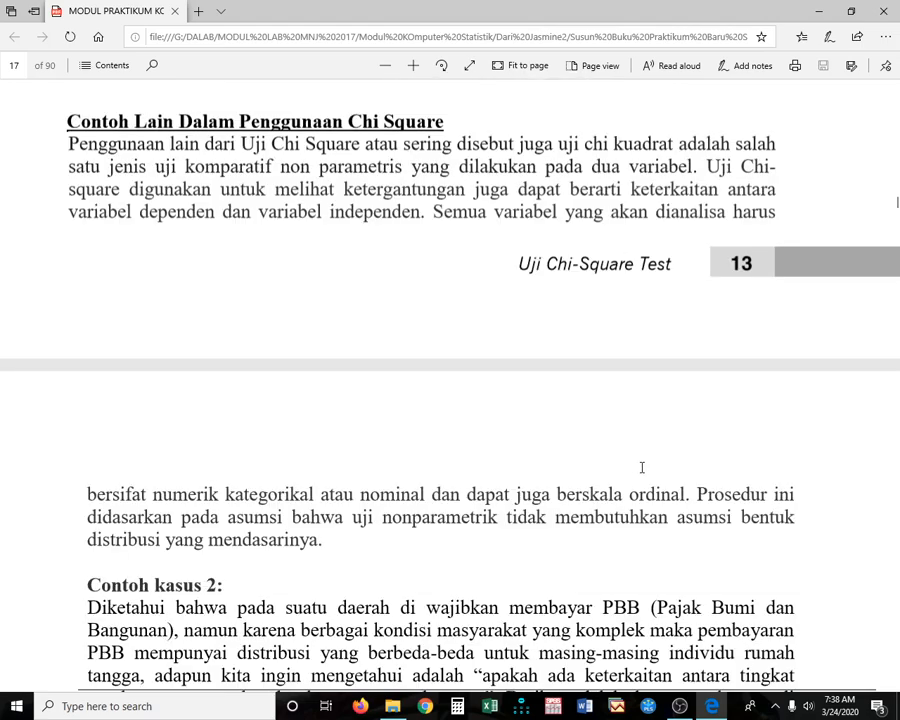
{"action": "scroll", "coordinate": [362, 467], "scroll_direction": "down", "scroll_amount": 1}
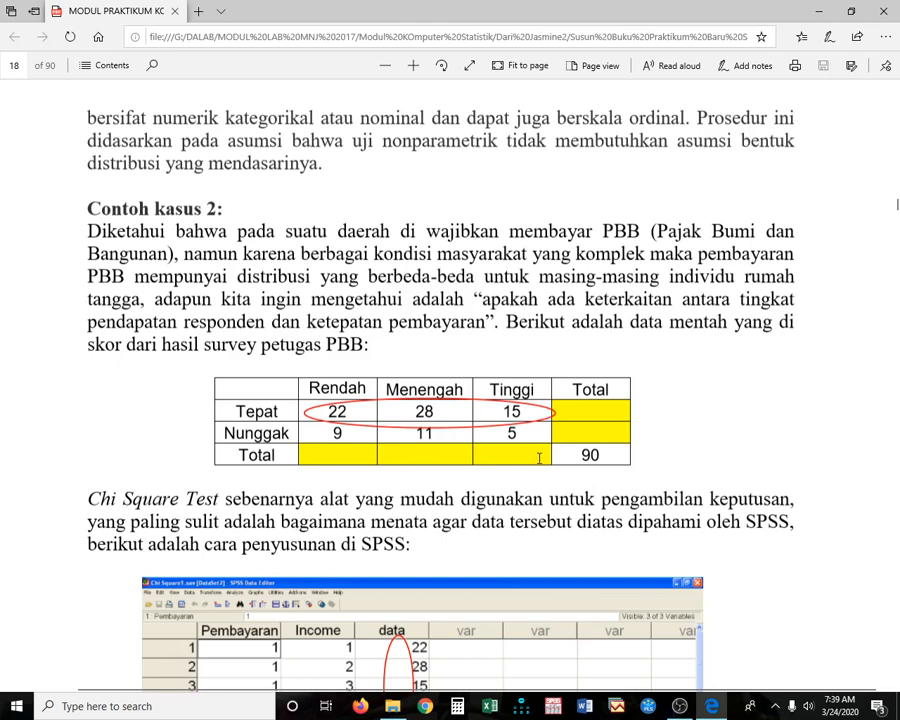
{"action": "scroll", "coordinate": [533, 447], "scroll_direction": "down", "scroll_amount": 5}
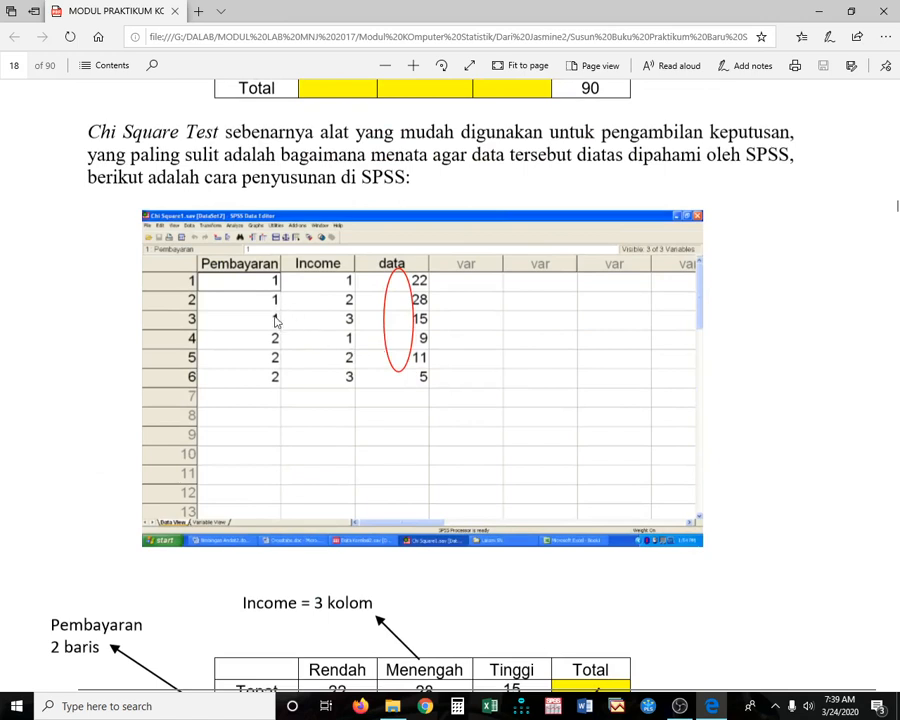
{"action": "scroll", "coordinate": [275, 327], "scroll_direction": "up", "scroll_amount": 1}
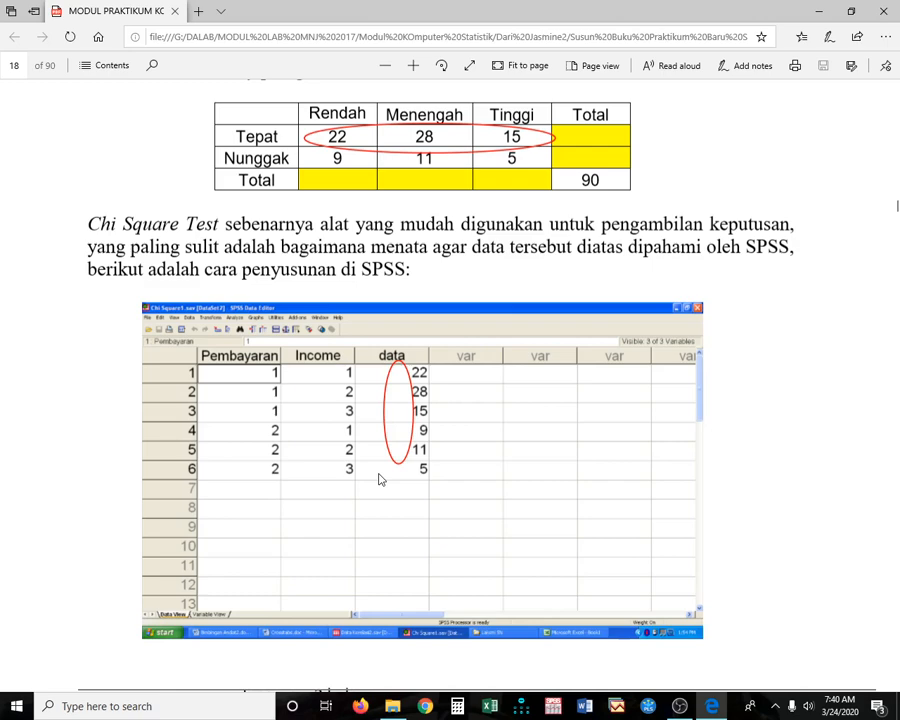
{"action": "scroll", "coordinate": [379, 479], "scroll_direction": "down", "scroll_amount": 3}
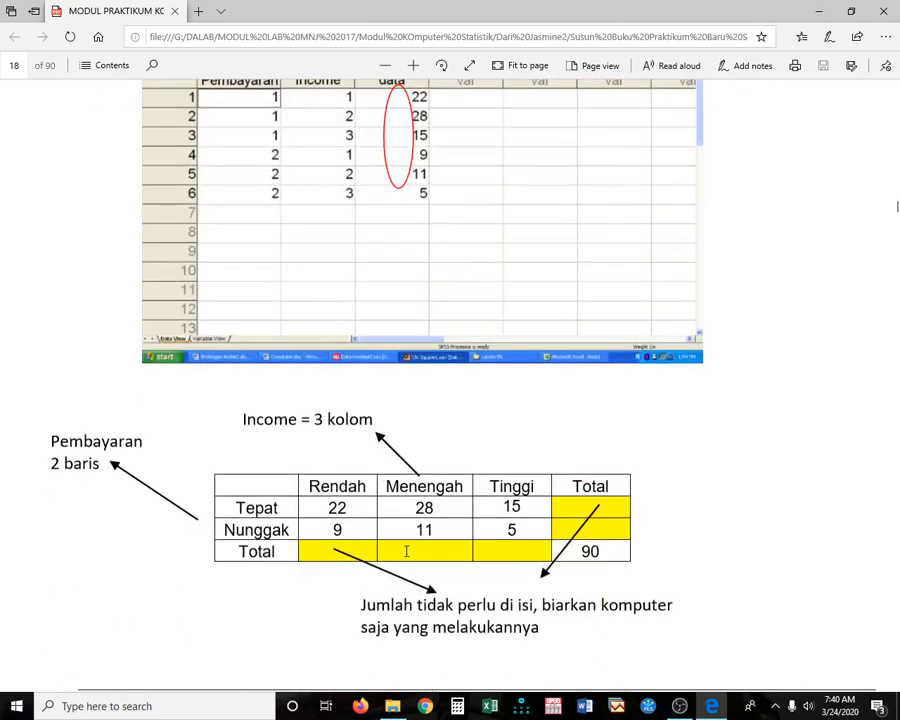
{"action": "scroll", "coordinate": [406, 551], "scroll_direction": "up", "scroll_amount": 3}
{"action": "scroll", "coordinate": [406, 551], "scroll_direction": "down", "scroll_amount": 2}
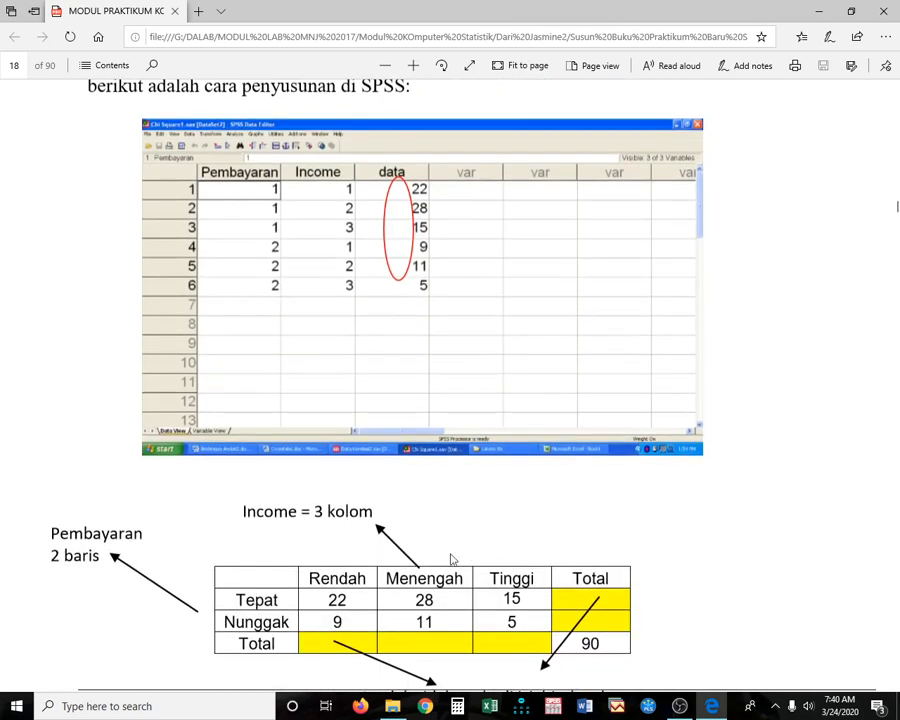
{"action": "scroll", "coordinate": [536, 522], "scroll_direction": "down", "scroll_amount": 3}
{"action": "scroll", "coordinate": [536, 522], "scroll_direction": "down", "scroll_amount": 5}
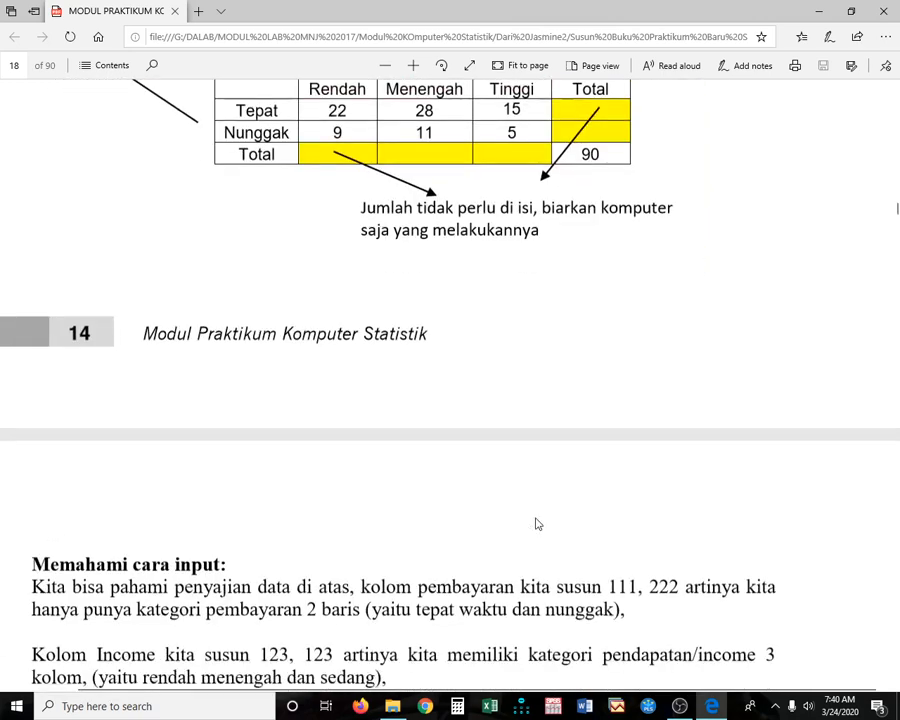
{"action": "scroll", "coordinate": [536, 522], "scroll_direction": "down", "scroll_amount": 2}
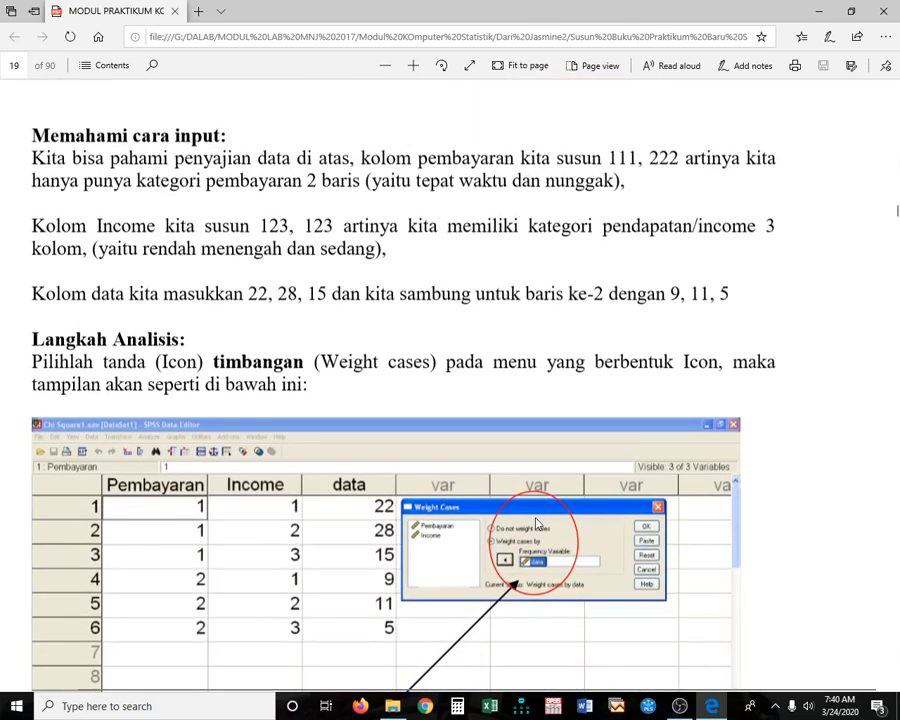
{"action": "scroll", "coordinate": [536, 522], "scroll_direction": "down", "scroll_amount": 1}
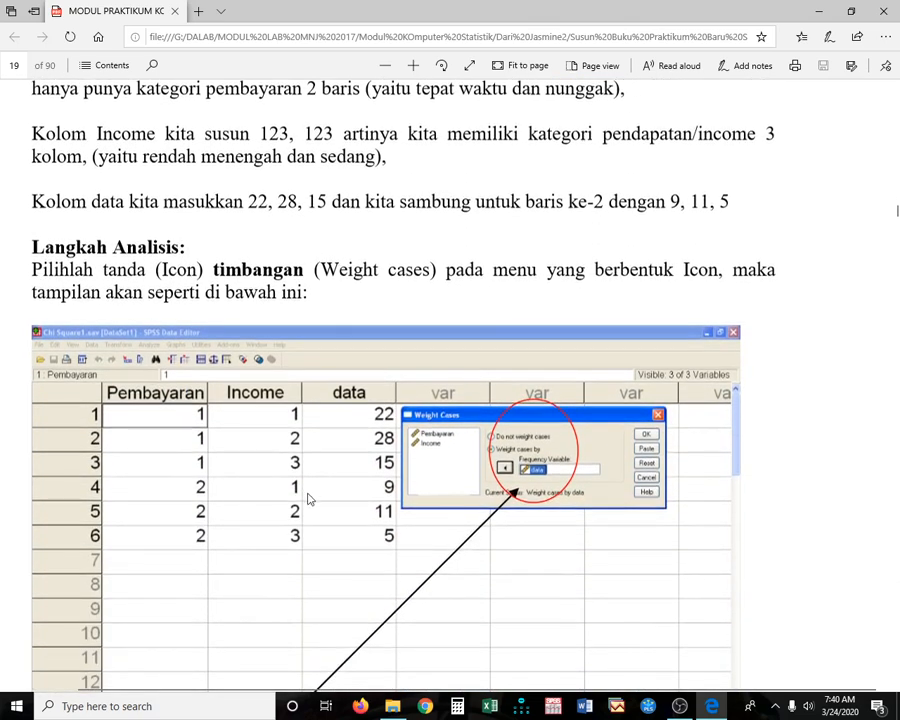
{"action": "scroll", "coordinate": [308, 498], "scroll_direction": "down", "scroll_amount": 1}
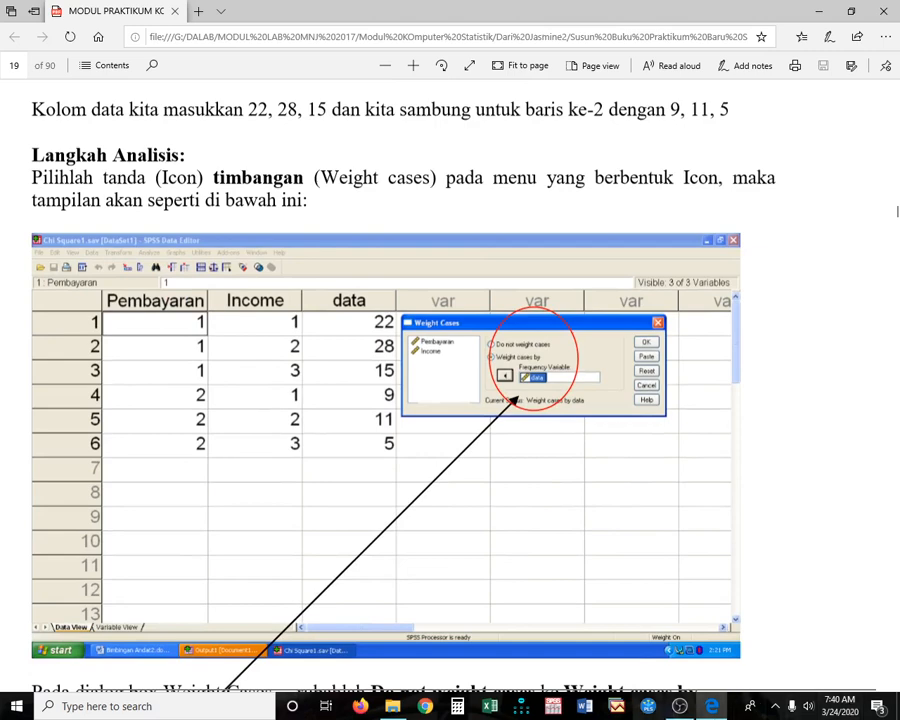
Start SPSS with a blank dataset and fill the first column with 1, 1, 1, 2, 2, 2
{"action": "left_click", "coordinate": [393, 706]}
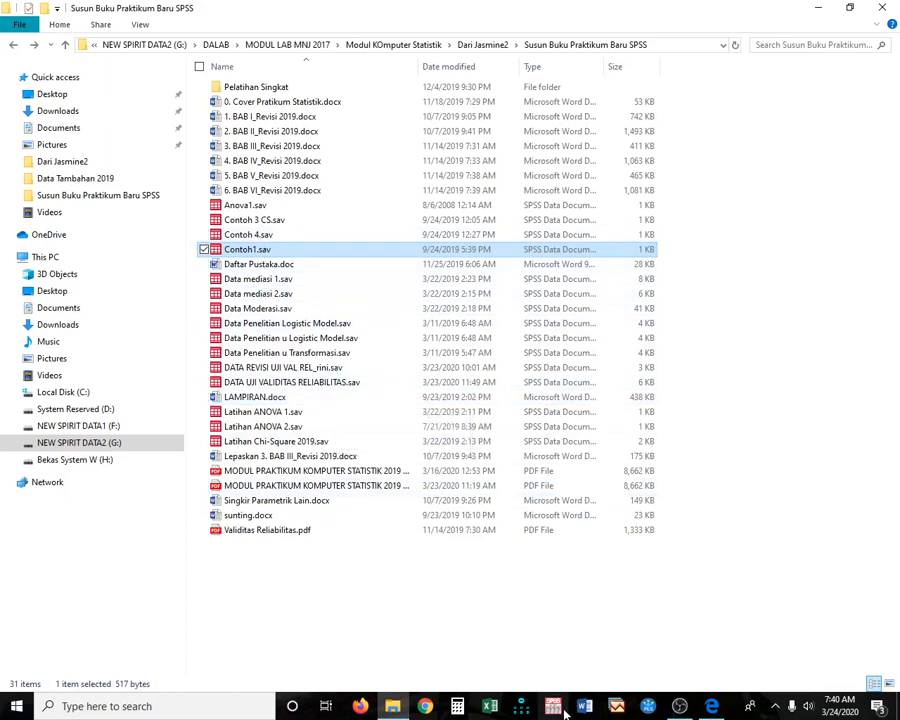
{"action": "key", "text": "Return"}
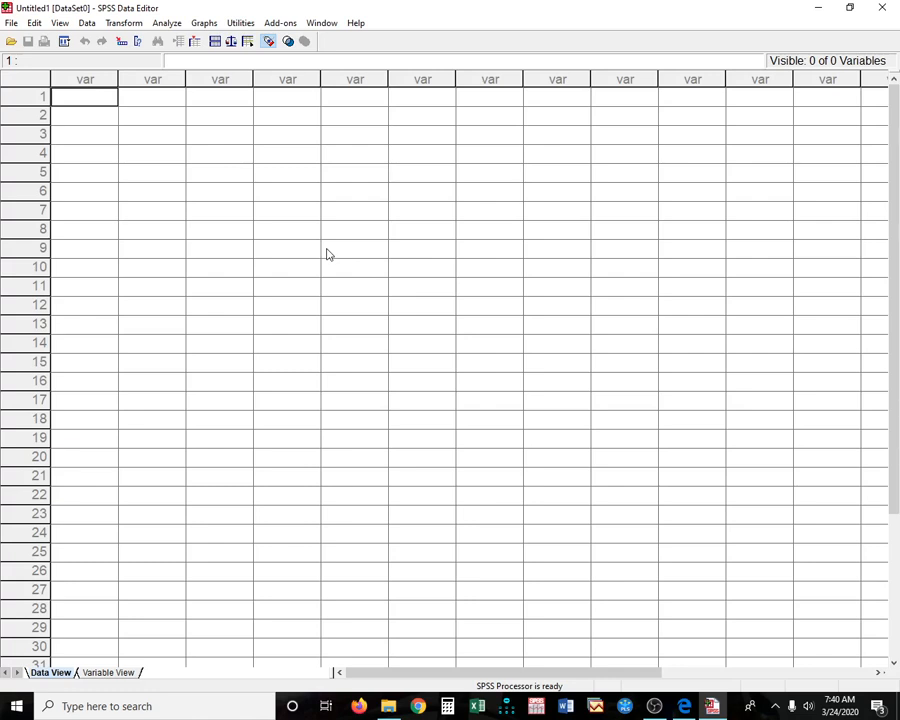
{"action": "type", "text": "1"}
{"action": "key", "text": "Return"}
{"action": "type", "text": "1"}
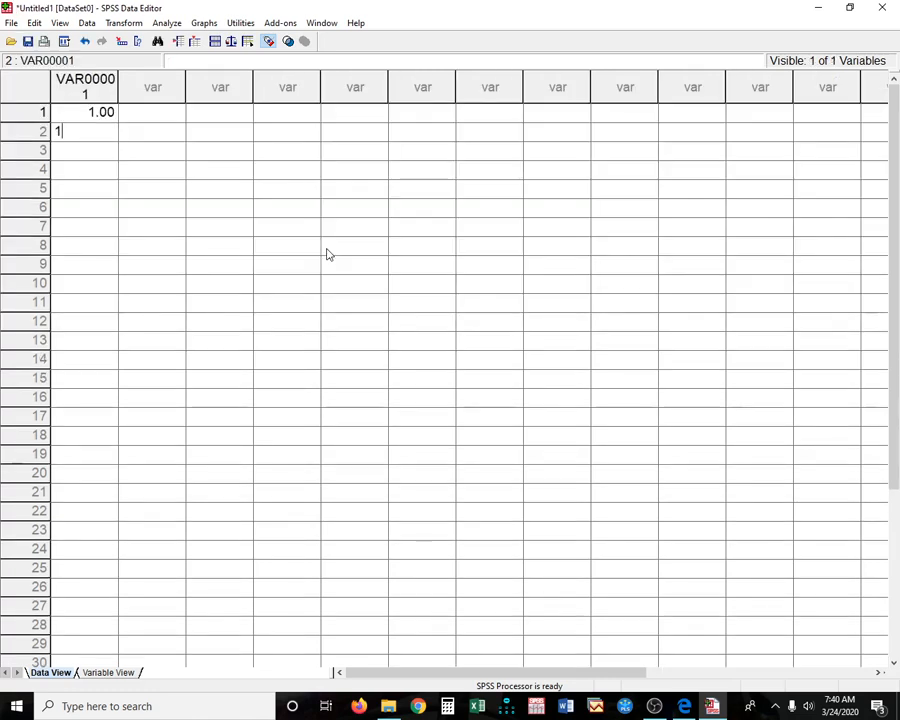
{"action": "key", "text": "Return"}
{"action": "type", "text": "1"}
{"action": "key", "text": "Return"}
{"action": "type", "text": "2"}
{"action": "key", "text": "Return"}
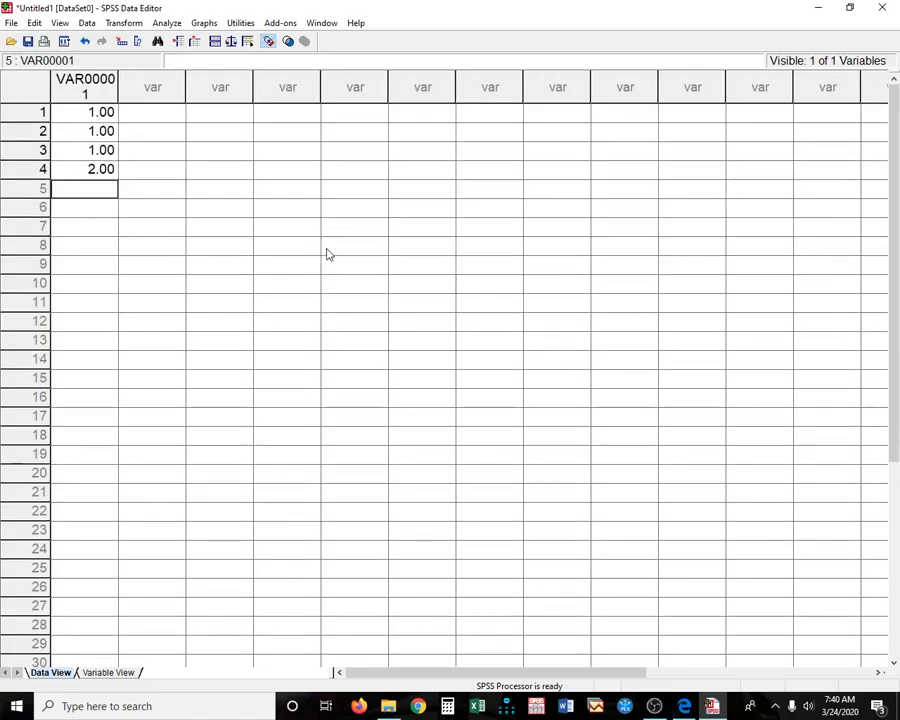
{"action": "type", "text": "2"}
{"action": "key", "text": "Return"}
{"action": "type", "text": "2"}
{"action": "key", "text": "Return"}
{"action": "key", "text": "ctrl+Home"}
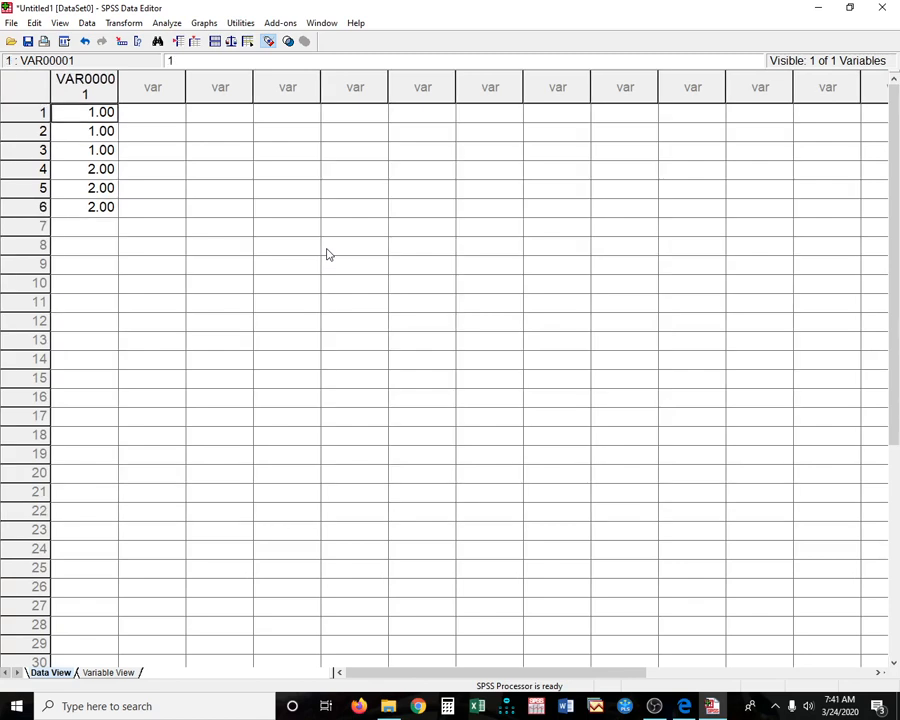
Fill the second column with 1, 2, 3, 1, 2, 3 and move to the first cell of the third column
{"action": "key", "text": "Right"}
{"action": "type", "text": "1"}
{"action": "key", "text": "Return"}
{"action": "type", "text": "2"}
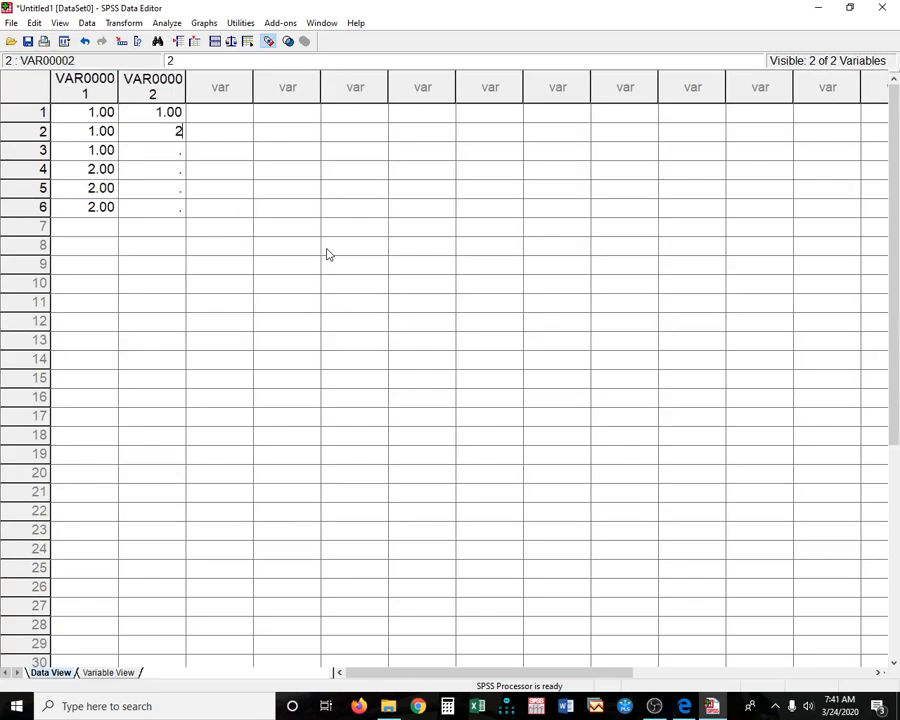
{"action": "key", "text": "Return"}
{"action": "type", "text": "3"}
{"action": "key", "text": "Return"}
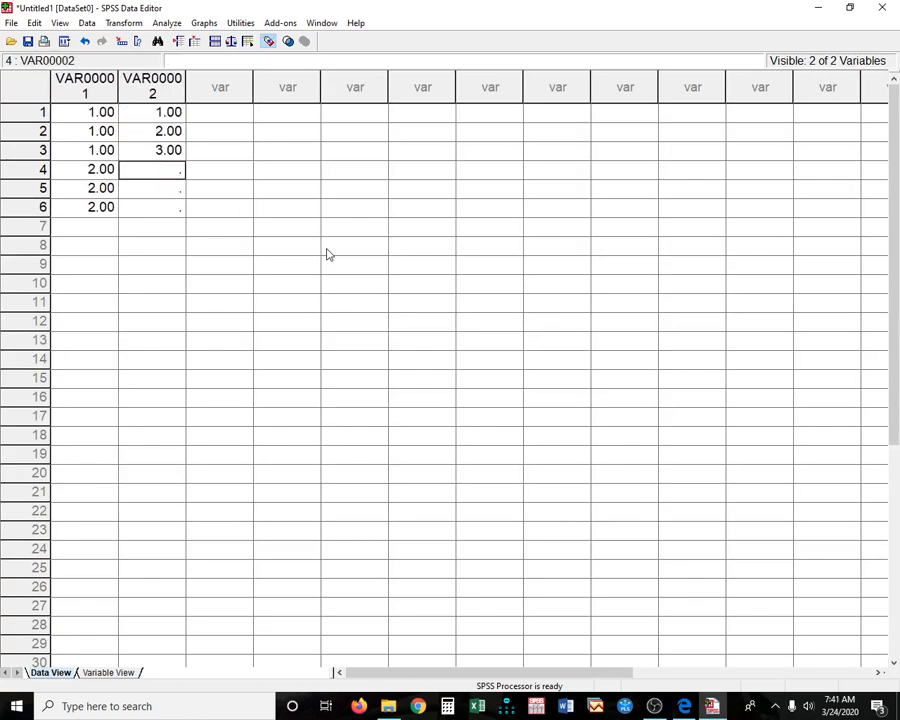
{"action": "type", "text": "1"}
{"action": "key", "text": "Return"}
{"action": "type", "text": "2"}
{"action": "key", "text": "Return"}
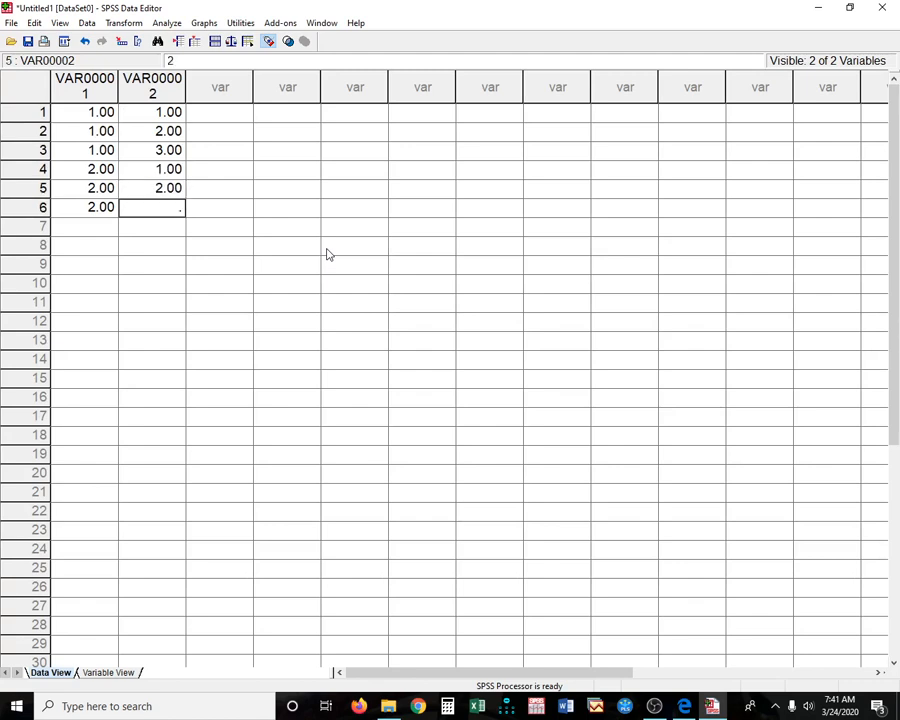
{"action": "type", "text": "3"}
{"action": "key", "text": "Up"}
{"action": "key", "text": "Up"}
{"action": "key", "text": "Up"}
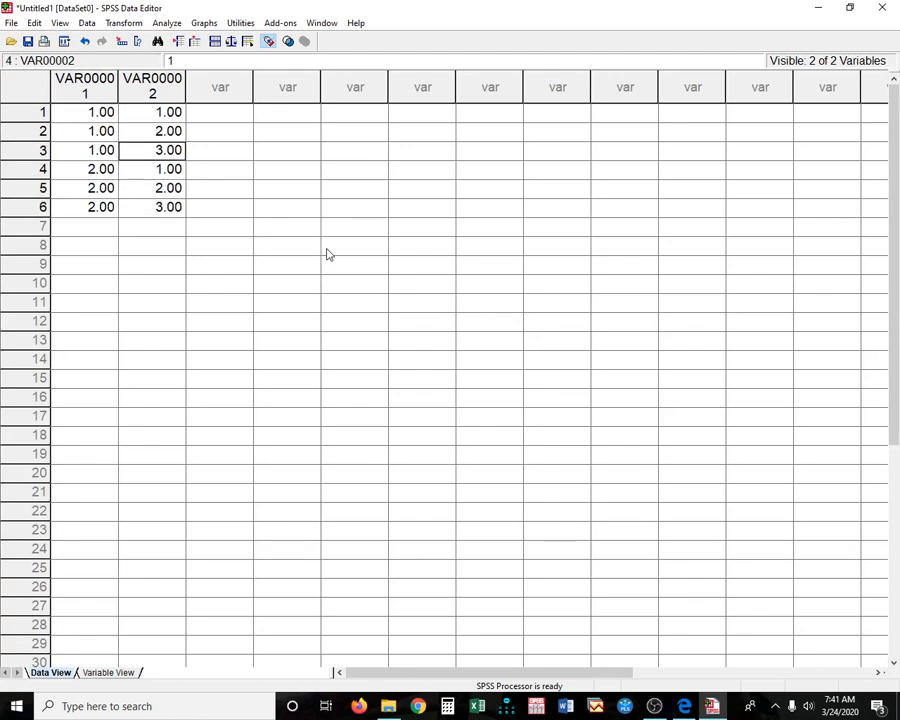
{"action": "key", "text": "Up"}
{"action": "key", "text": "Up"}
{"action": "key", "text": "Right"}
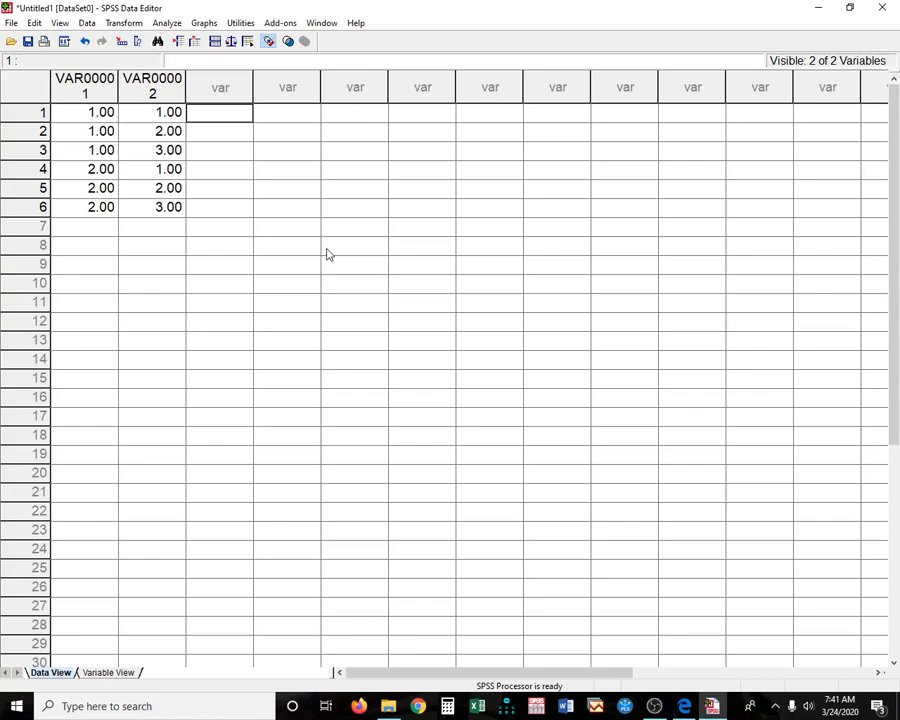
Name the first variable Pembayaran and the second variable Income
{"action": "left_click", "coordinate": [109, 673]}
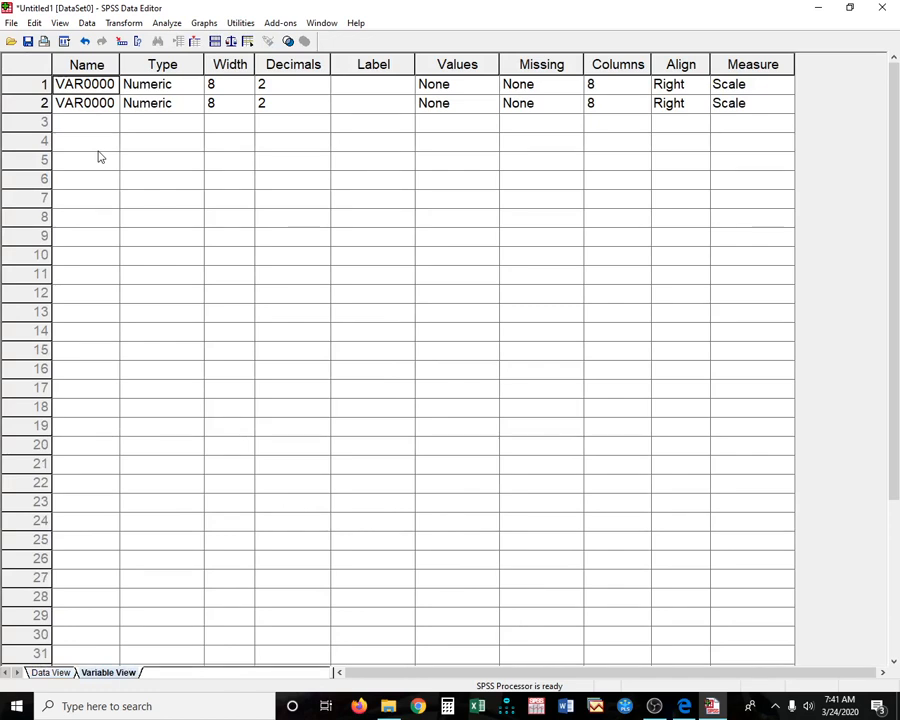
{"action": "type", "text": "Pembayaran"}
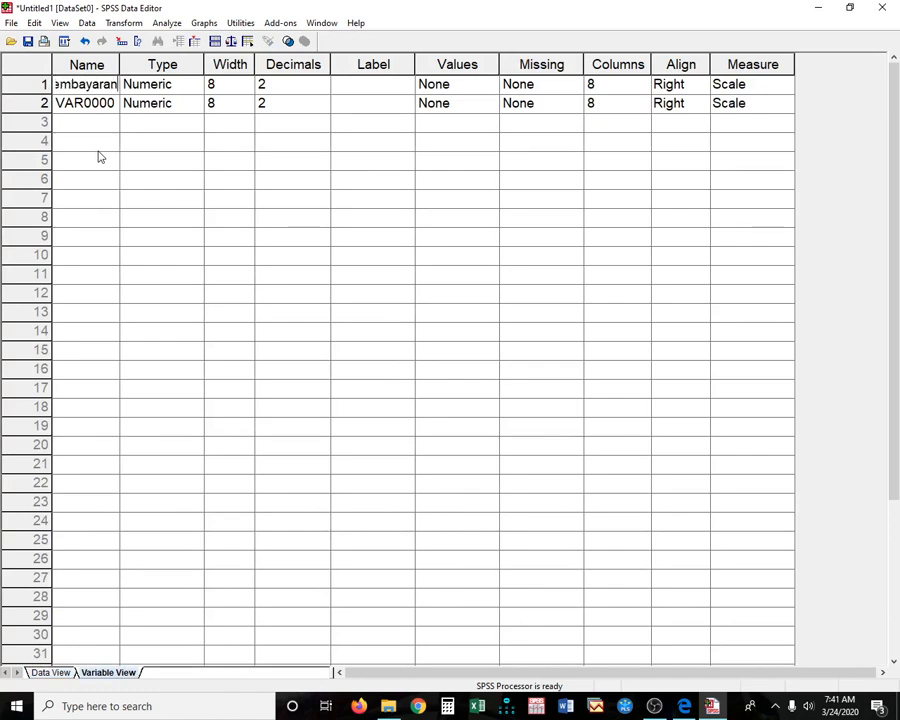
{"action": "key", "text": "Return"}
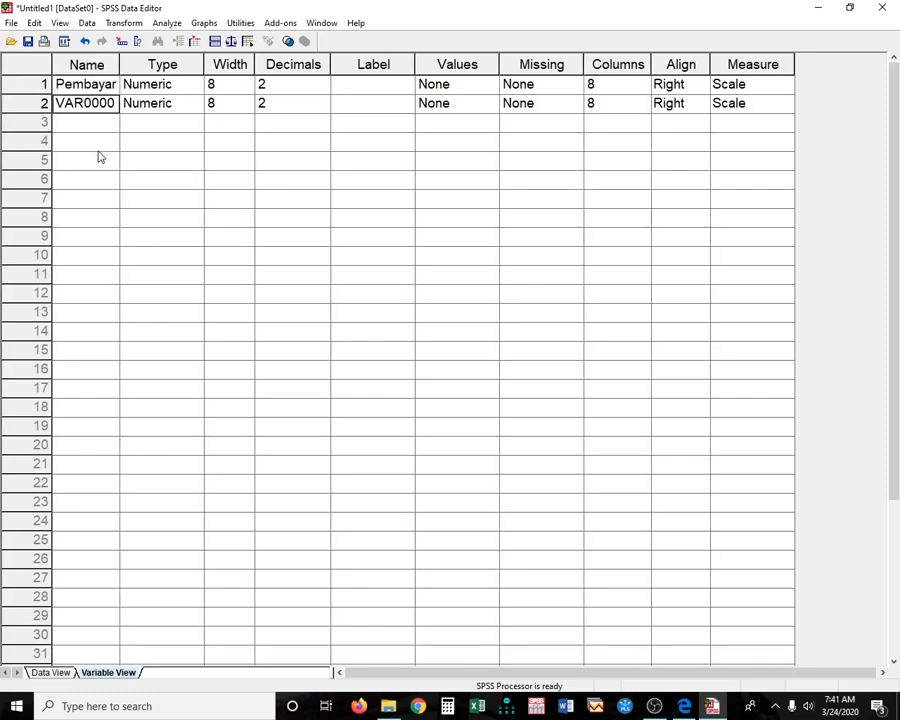
{"action": "type", "text": "Incom"}
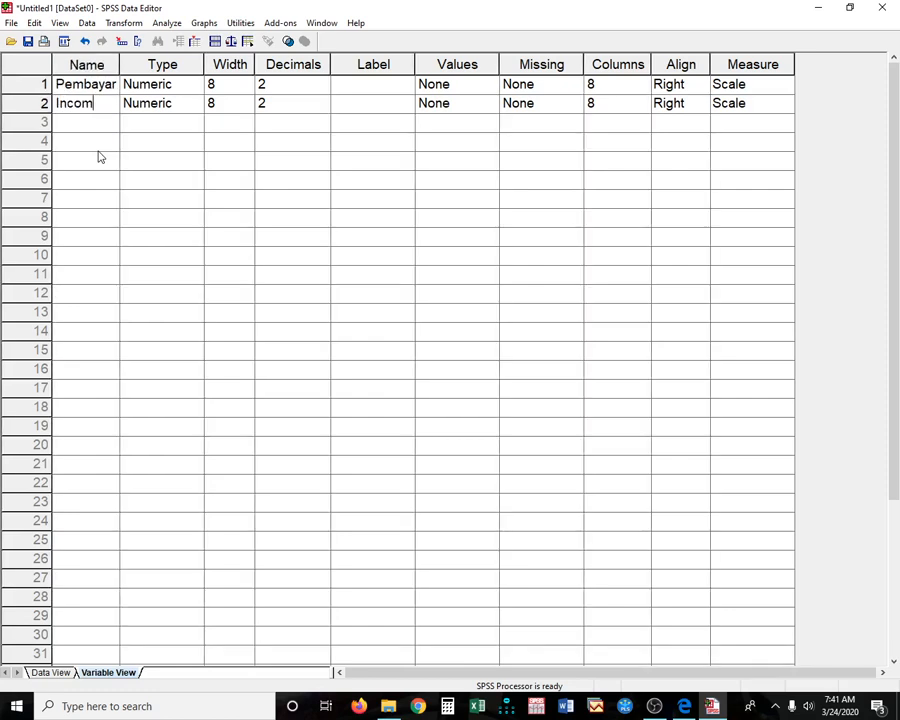
{"action": "type", "text": "e"}
Set the decimals of both Pembayaran and Income to 0 and return to the data grid
{"action": "key", "text": "Right"}
{"action": "key", "text": "Up"}
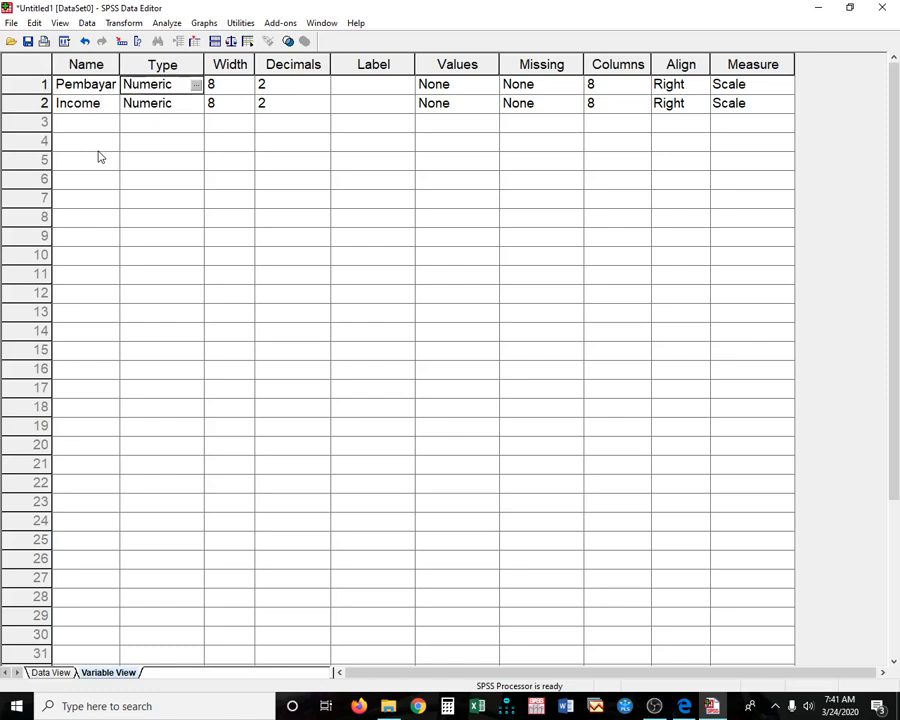
{"action": "key", "text": "Right"}
{"action": "key", "text": "Right"}
{"action": "type", "text": "0"}
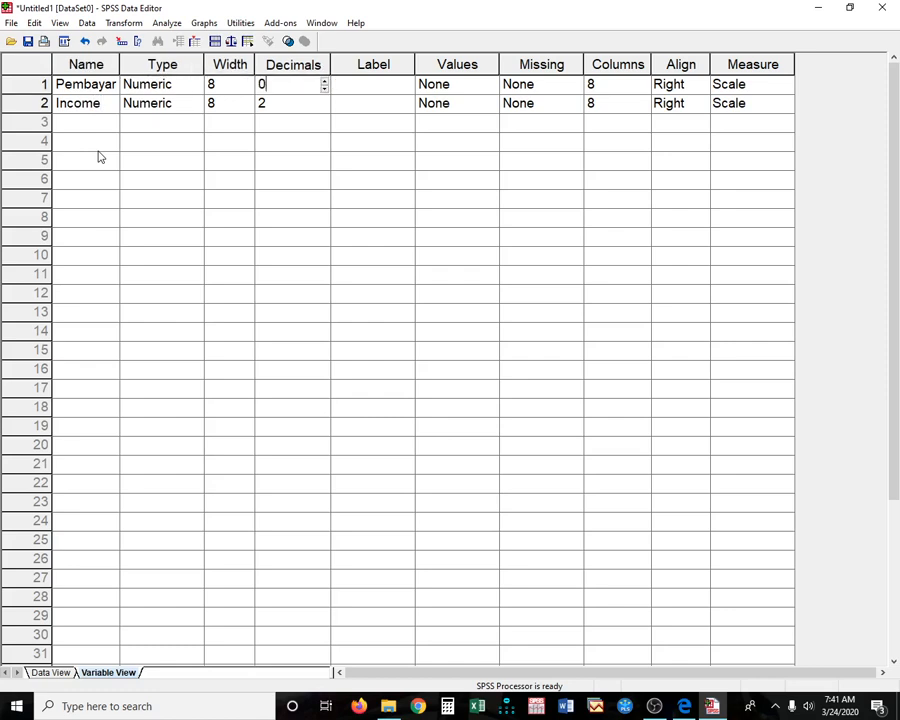
{"action": "key", "text": "Down"}
{"action": "type", "text": "0"}
{"action": "key", "text": "Up"}
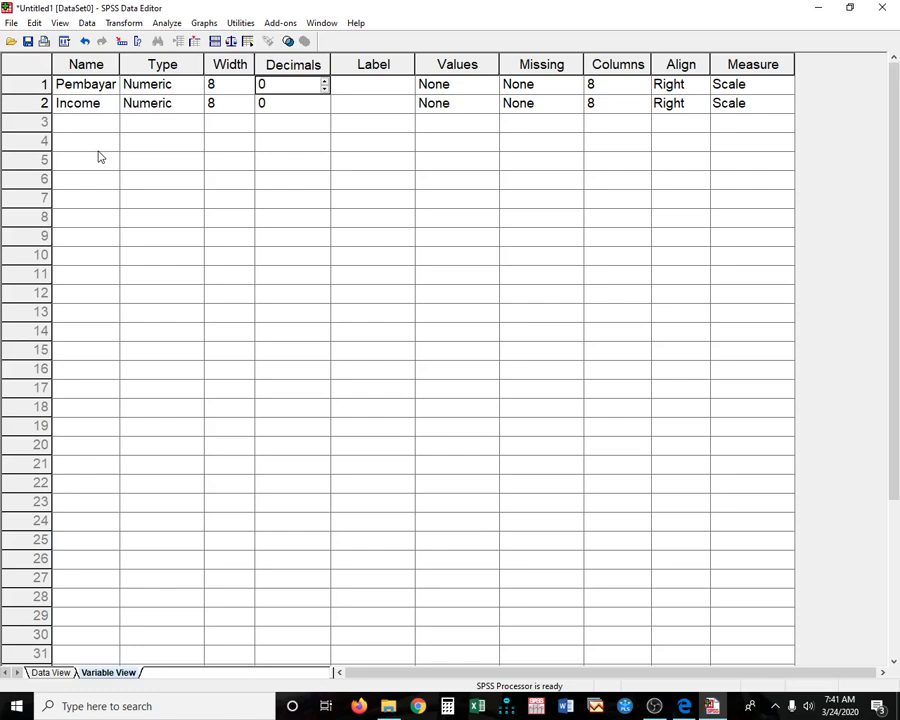
{"action": "left_click", "coordinate": [55, 675]}
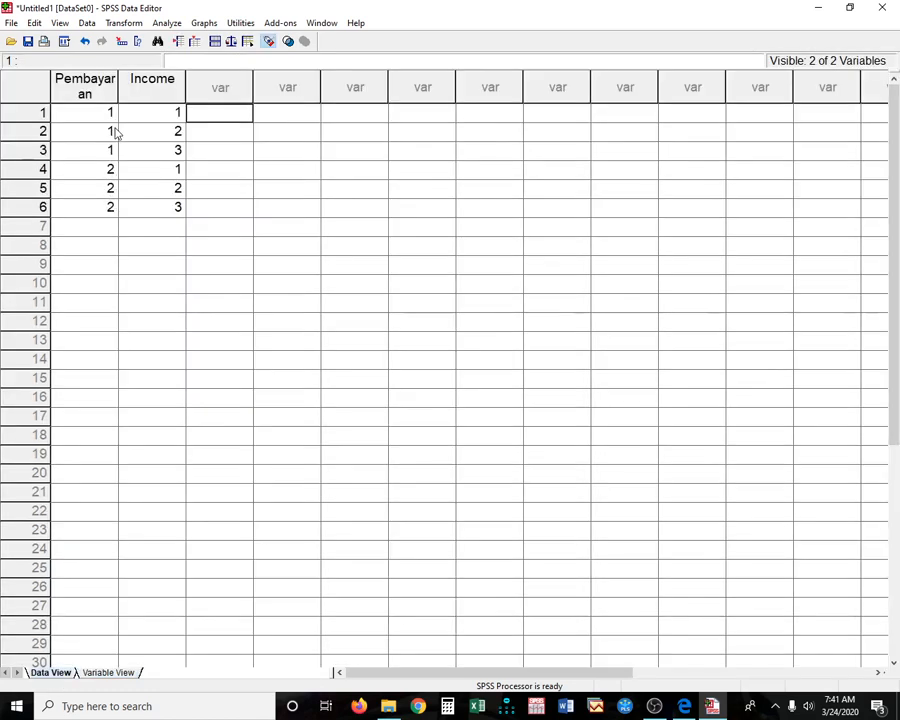
Set the column width of both Pembayaran and Income to 10 and return to the data grid
{"action": "left_click", "coordinate": [130, 672]}
{"action": "left_click", "coordinate": [605, 85]}
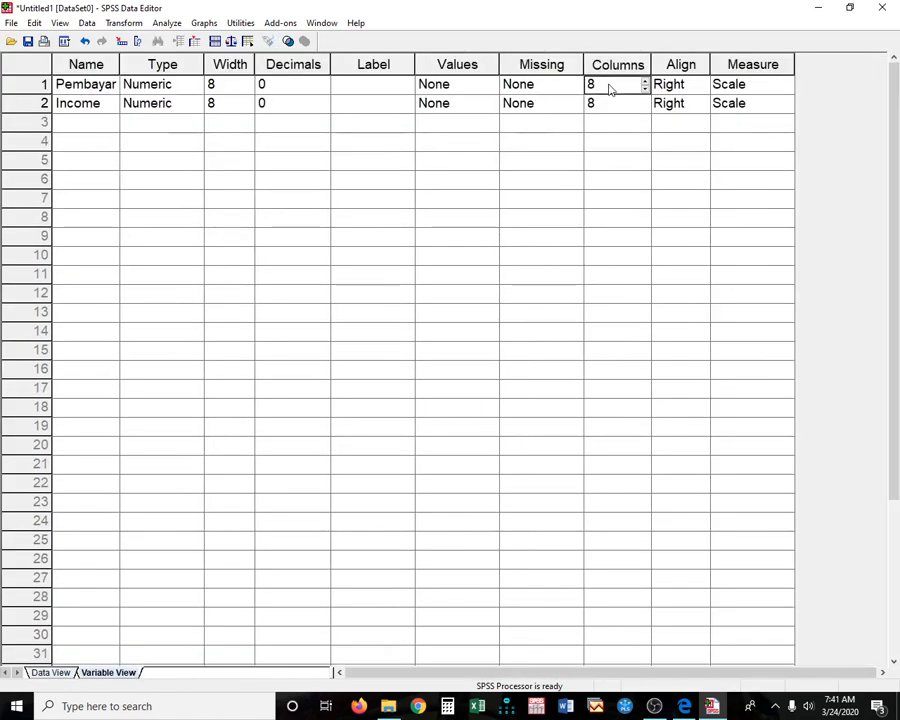
{"action": "type", "text": "10"}
{"action": "key", "text": "Down"}
{"action": "type", "text": "1"}
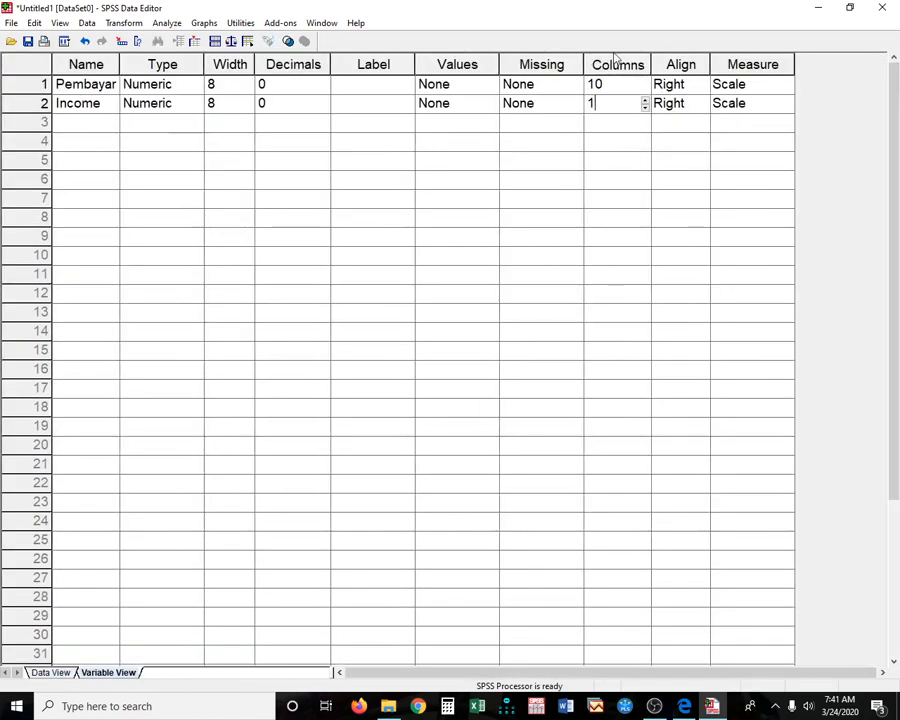
{"action": "type", "text": "0"}
{"action": "key", "text": "Tab"}
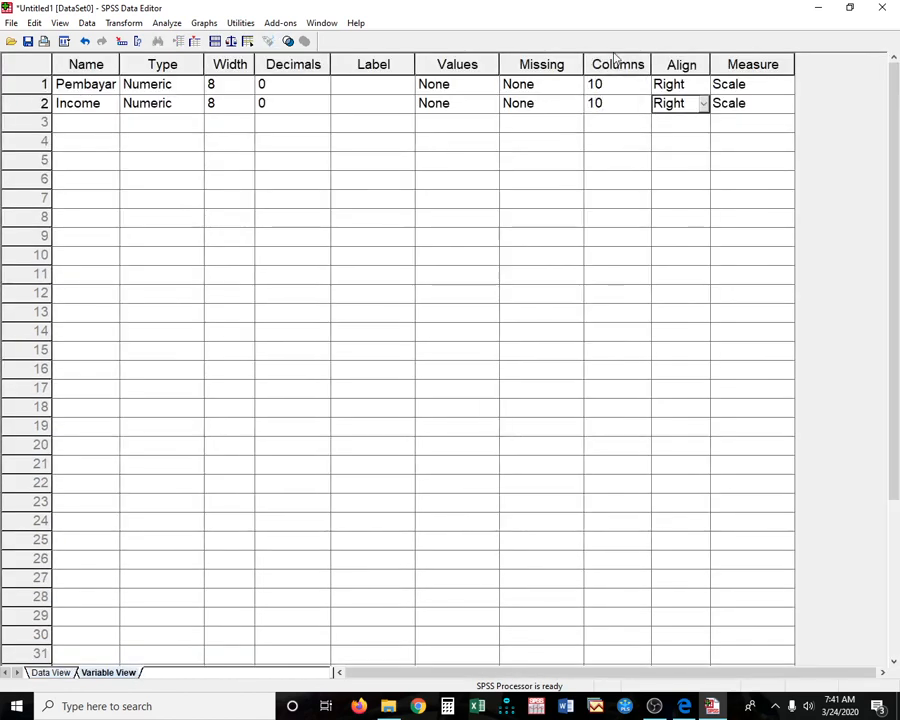
{"action": "left_click", "coordinate": [52, 672]}
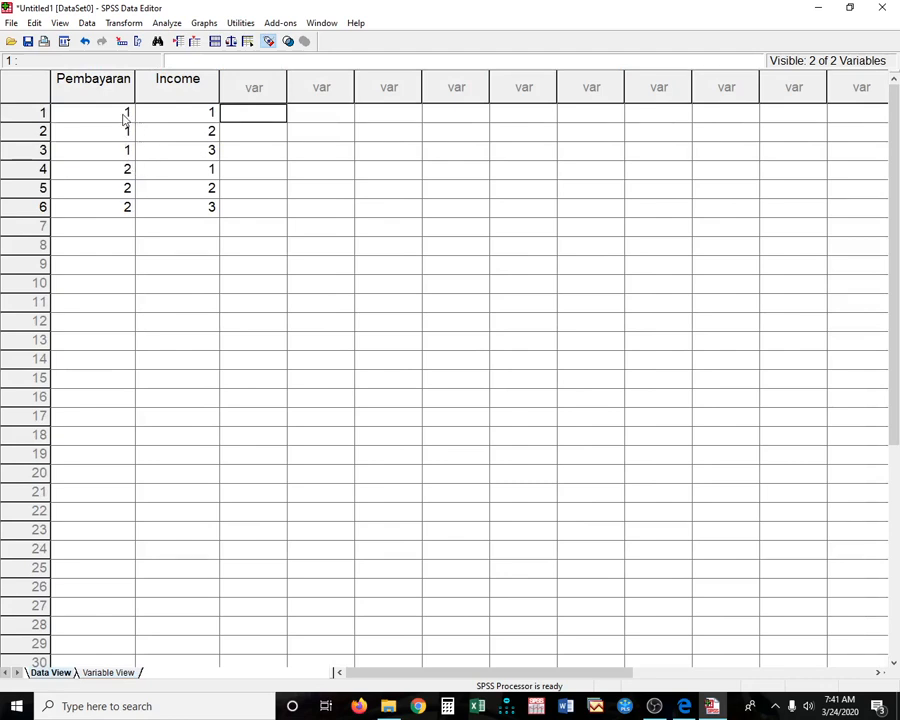
Switch to the module PDF in Edge, examine the payment-by-income table on page 14, and return to SPSS
{"action": "left_click", "coordinate": [684, 706]}
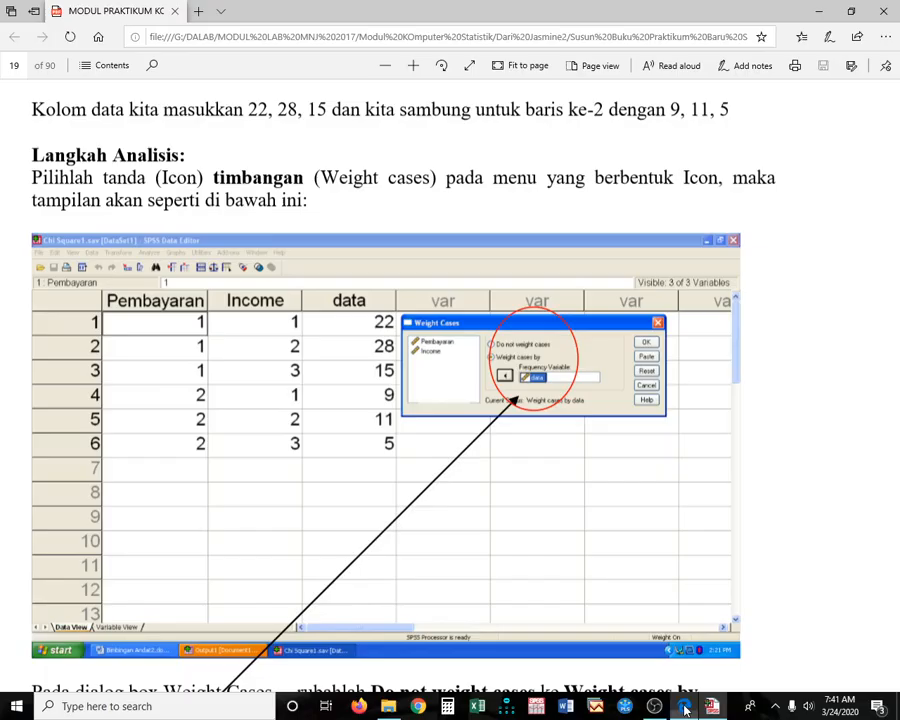
{"action": "scroll", "coordinate": [308, 515], "scroll_direction": "up", "scroll_amount": 10}
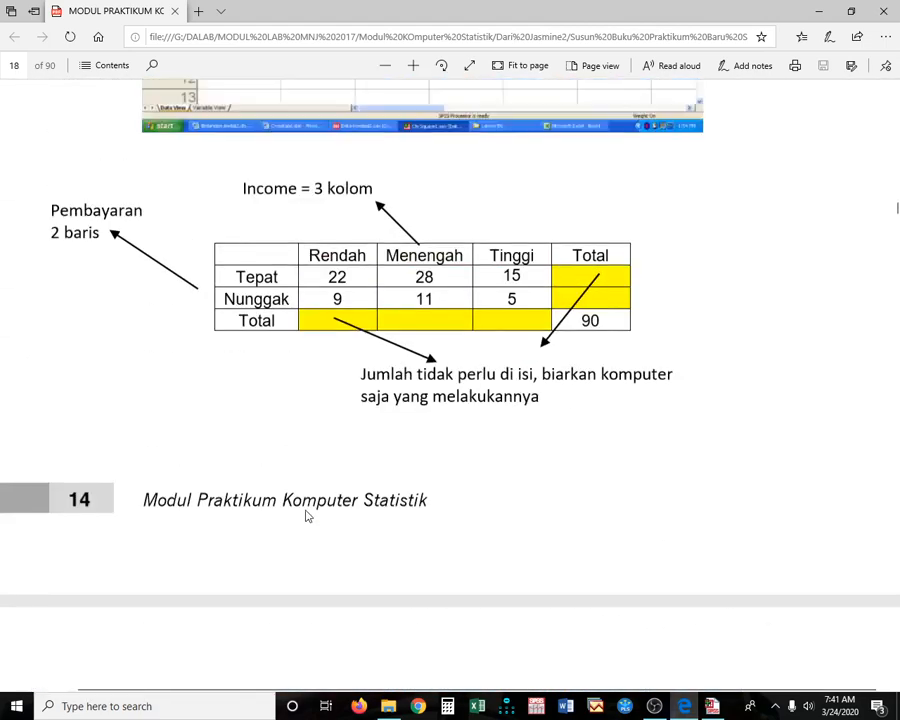
{"action": "scroll", "coordinate": [308, 515], "scroll_direction": "up", "scroll_amount": 2}
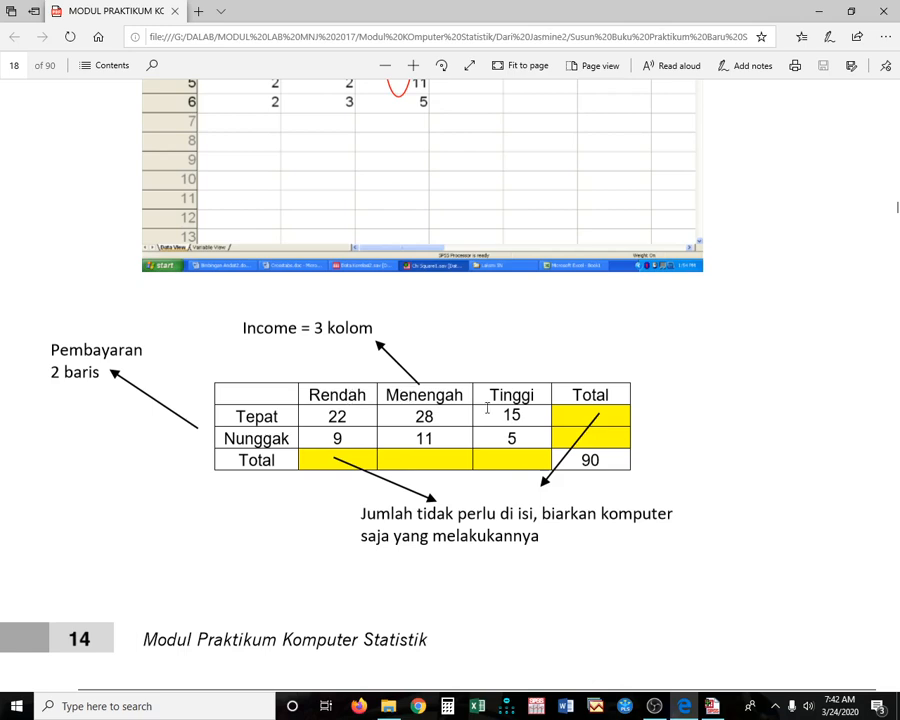
{"action": "left_click", "coordinate": [711, 706]}
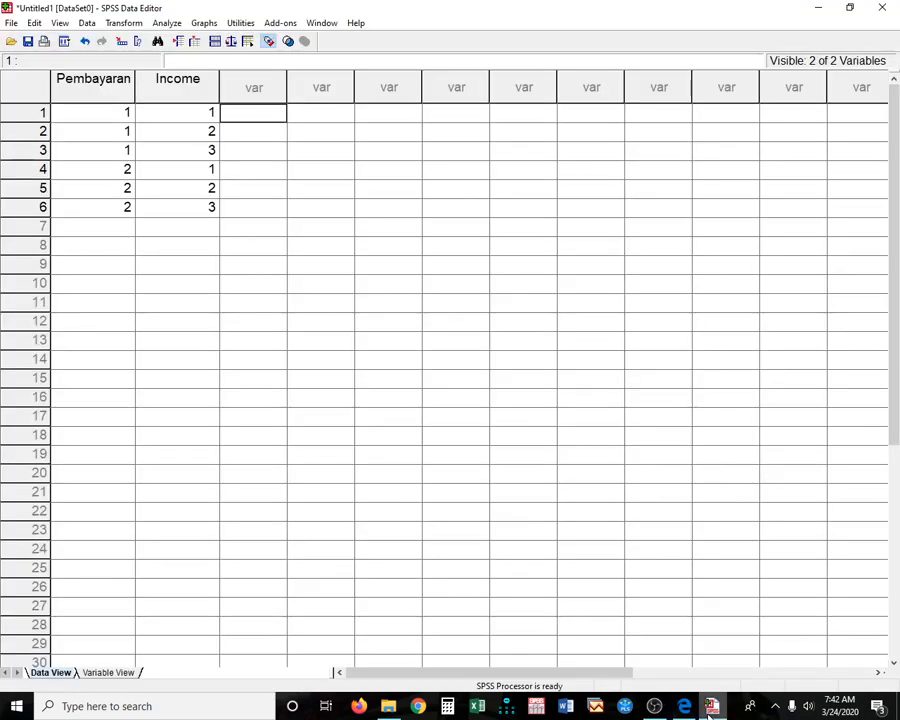
Define value labels for Pembayaran: 1 as "Tepat W" and 2 as "TTepat W"
{"action": "left_click", "coordinate": [124, 116]}
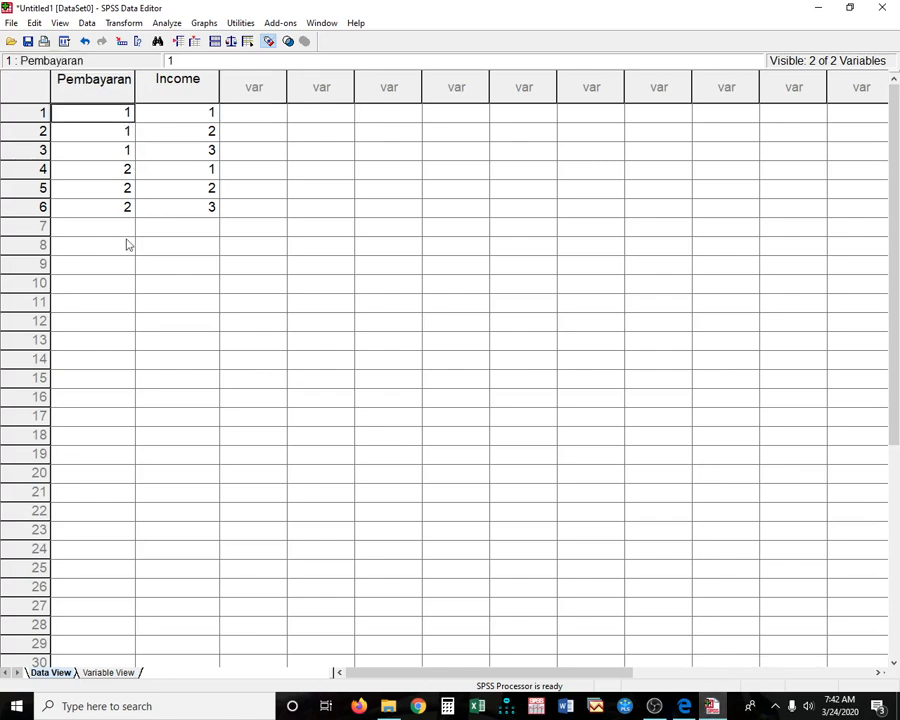
{"action": "left_click", "coordinate": [118, 673]}
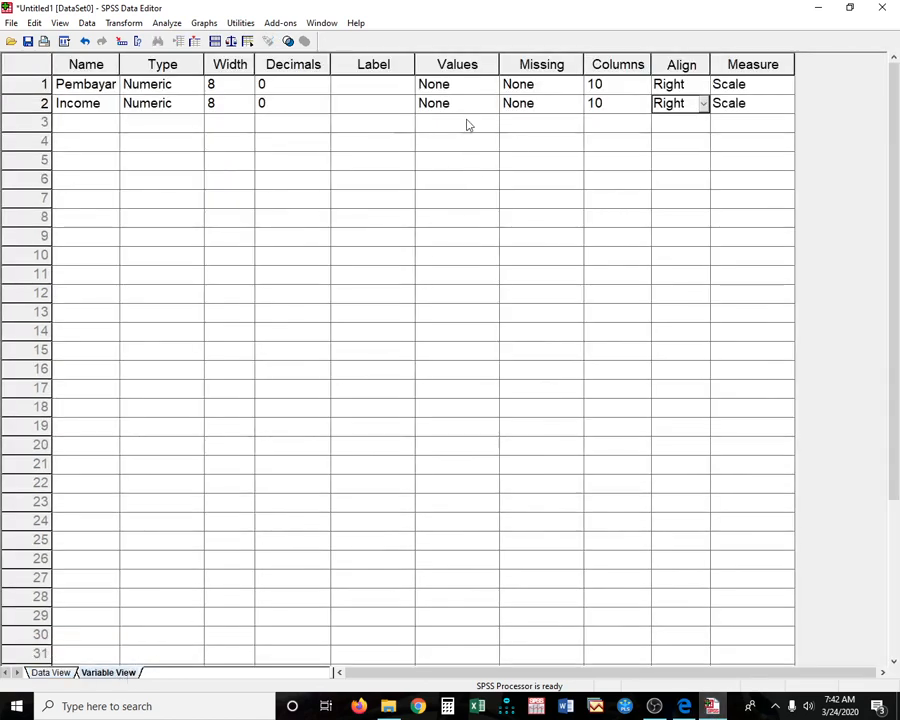
{"action": "left_click", "coordinate": [482, 89]}
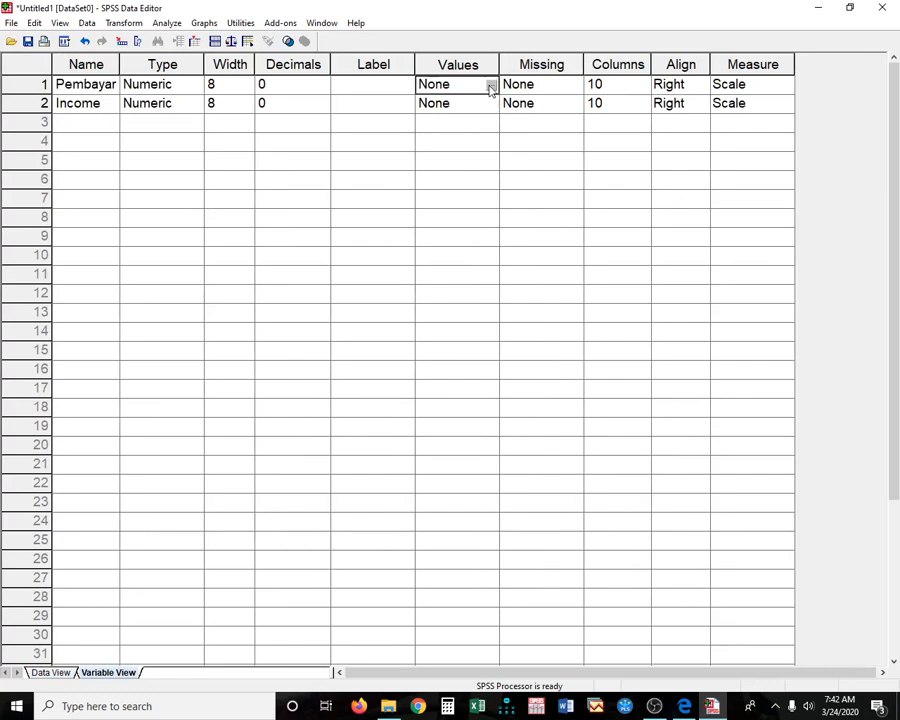
{"action": "left_click", "coordinate": [491, 89]}
{"action": "type", "text": "1"}
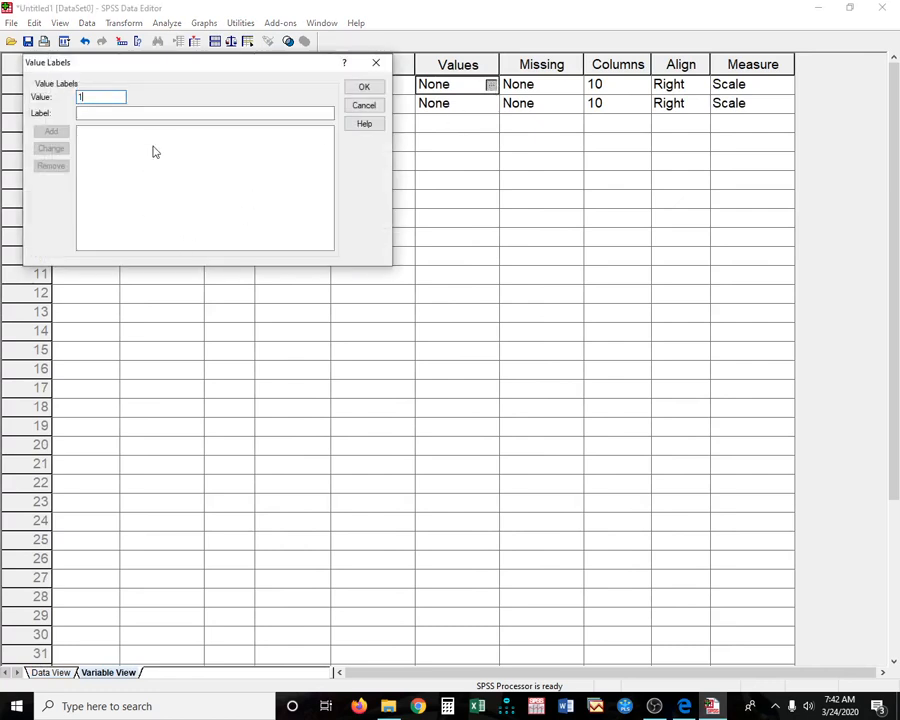
{"action": "left_click", "coordinate": [153, 113]}
{"action": "type", "text": "Tepat W"}
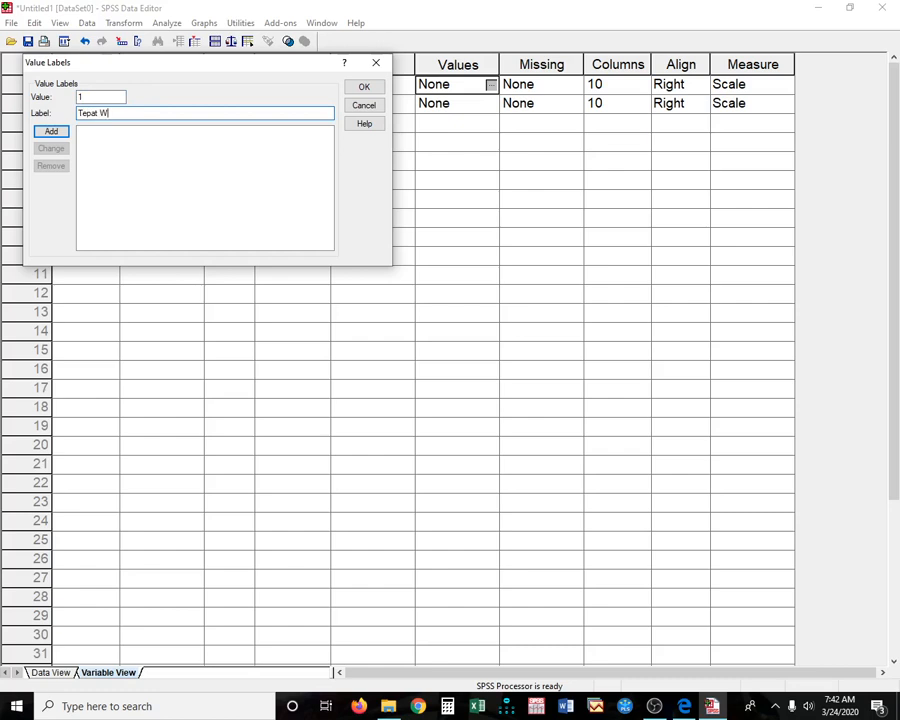
{"action": "key", "text": "Return"}
{"action": "type", "text": "2"}
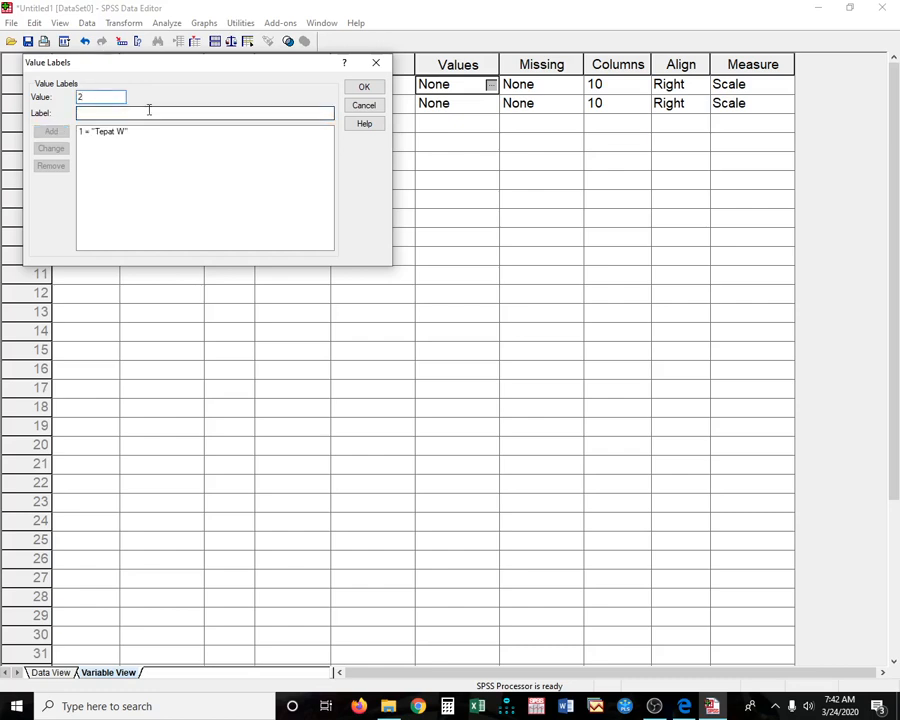
{"action": "left_click", "coordinate": [136, 114]}
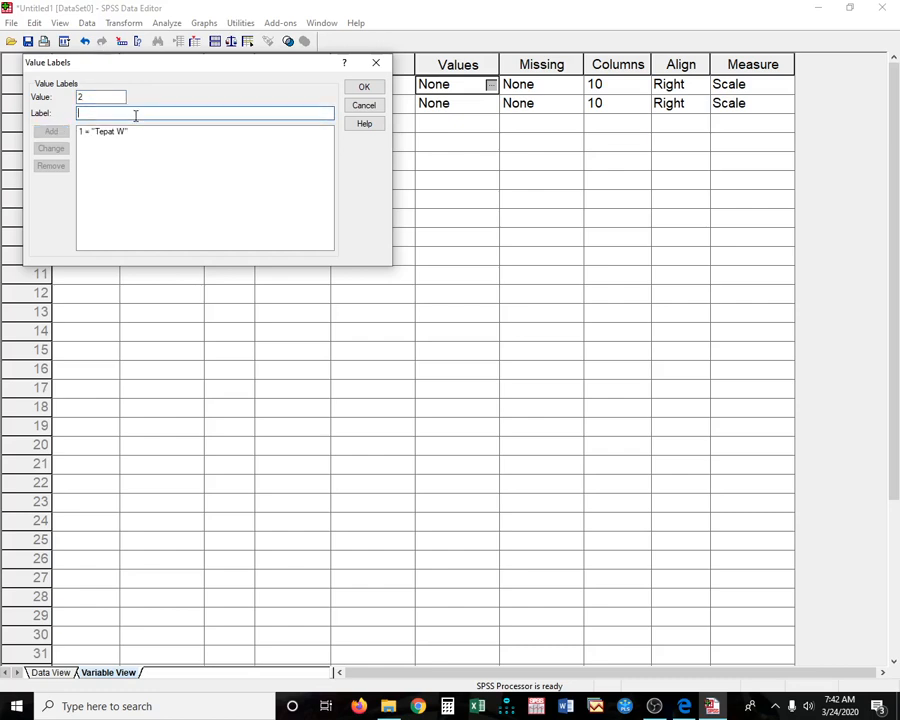
{"action": "type", "text": "TTepat W"}
{"action": "key", "text": "Return"}
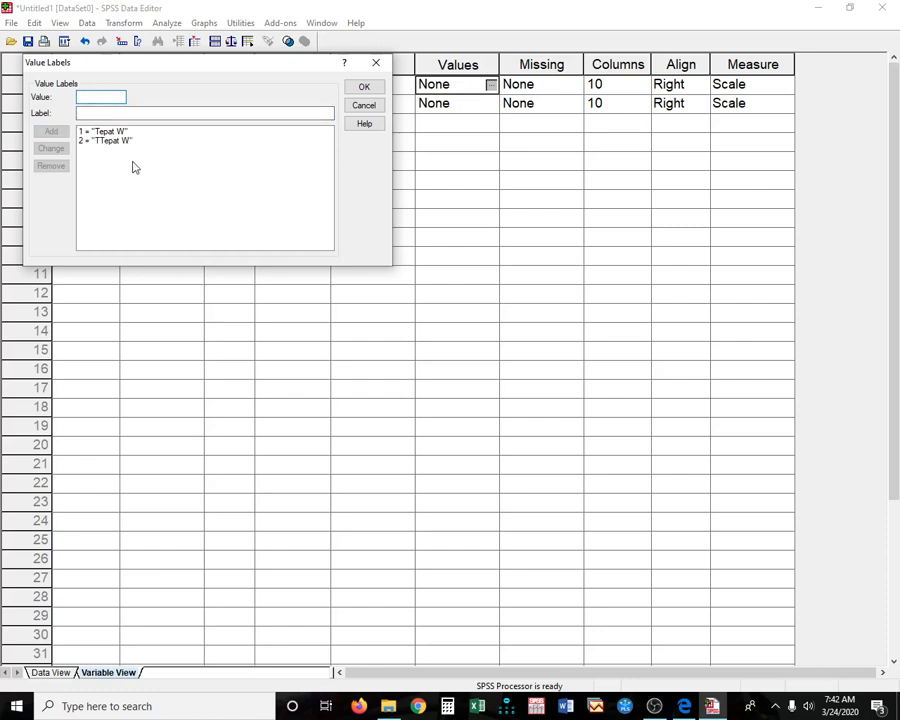
{"action": "left_click", "coordinate": [376, 87]}
Define value labels for Income: 1 as "Rendah", 2 as "Sedang" and 3 as "Tinggi"
{"action": "left_click", "coordinate": [466, 105]}
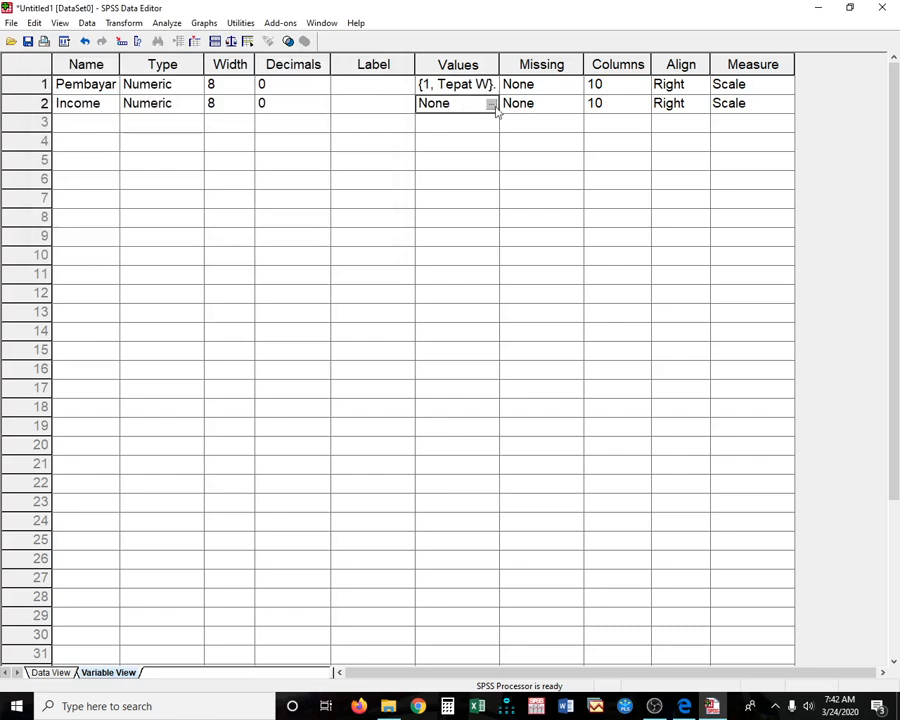
{"action": "left_click", "coordinate": [491, 104]}
{"action": "type", "text": "1"}
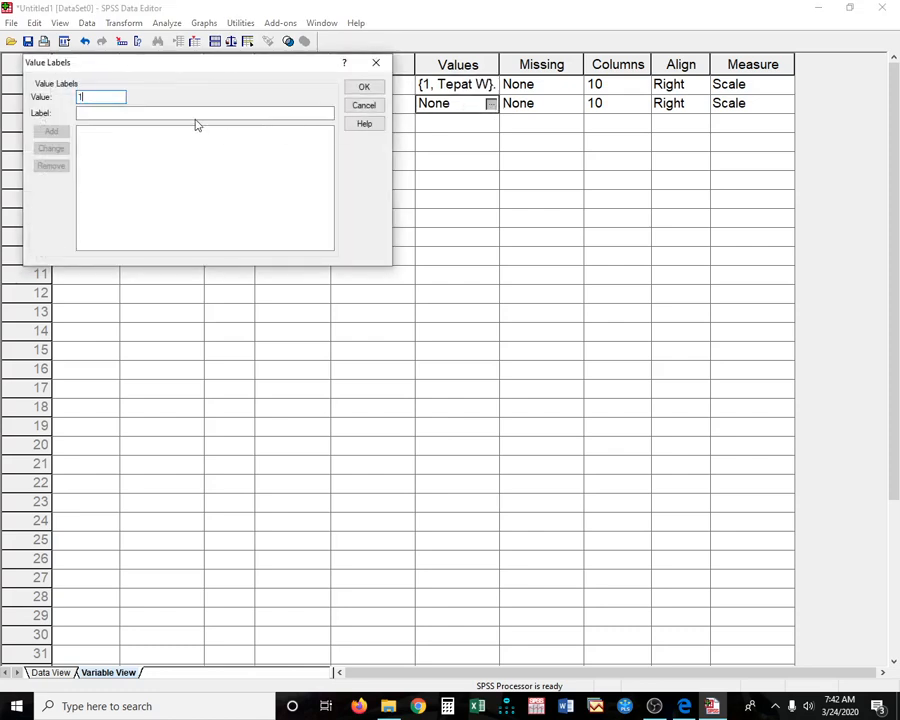
{"action": "left_click", "coordinate": [195, 112]}
{"action": "type", "text": "Rendah"}
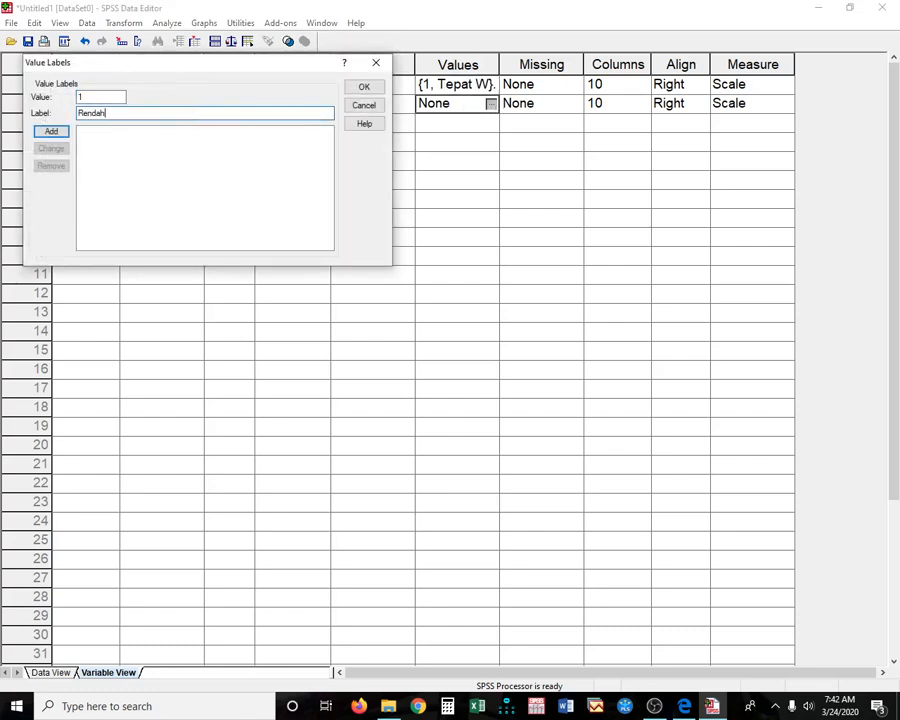
{"action": "key", "text": "Return"}
{"action": "type", "text": "2"}
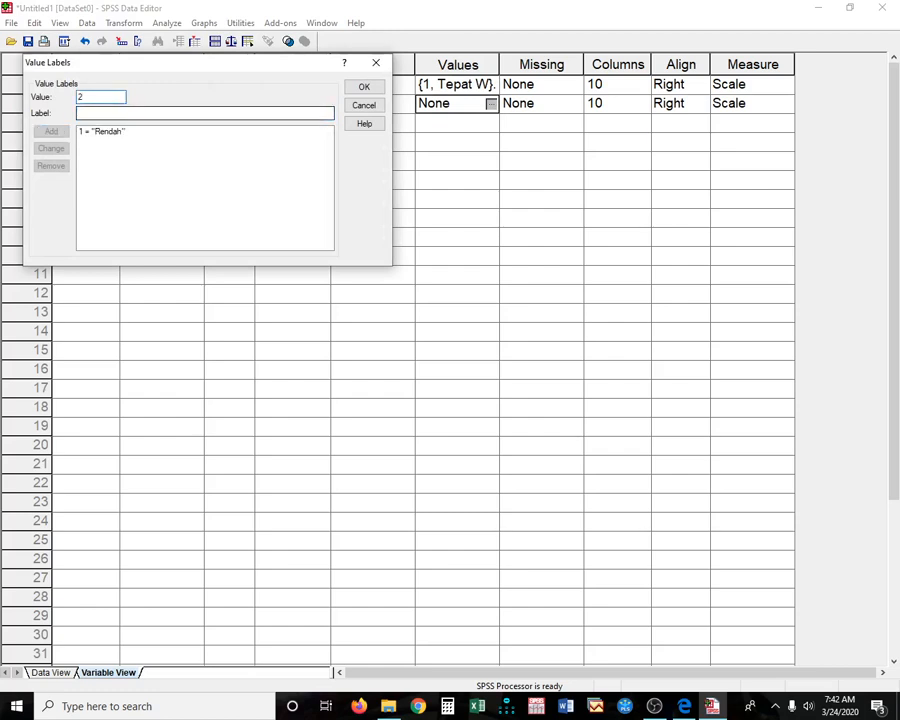
{"action": "left_click", "coordinate": [176, 110]}
{"action": "type", "text": "Sedang"}
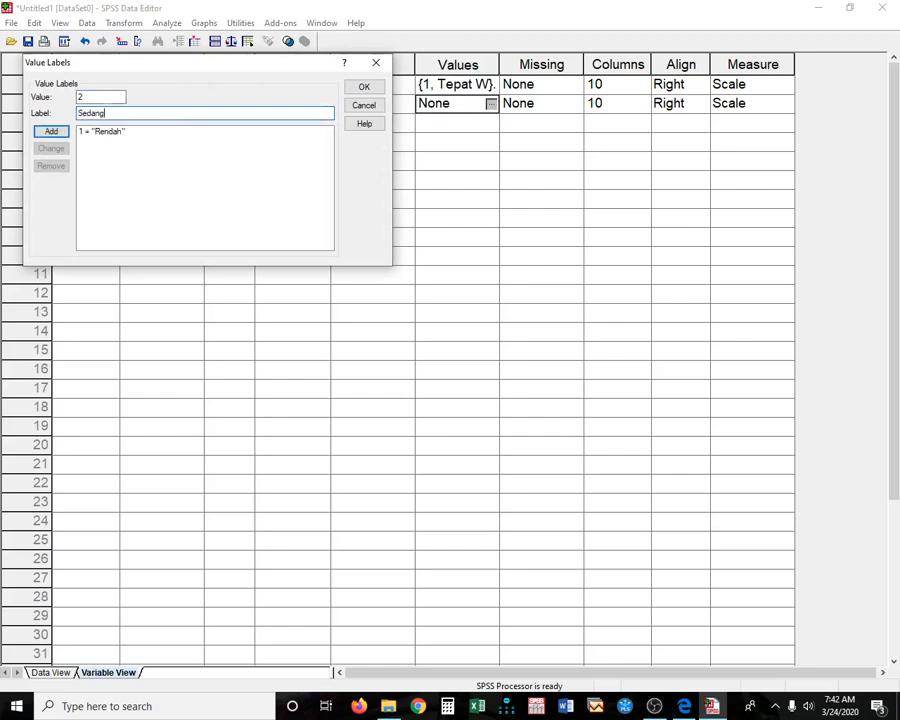
{"action": "key", "text": "Return"}
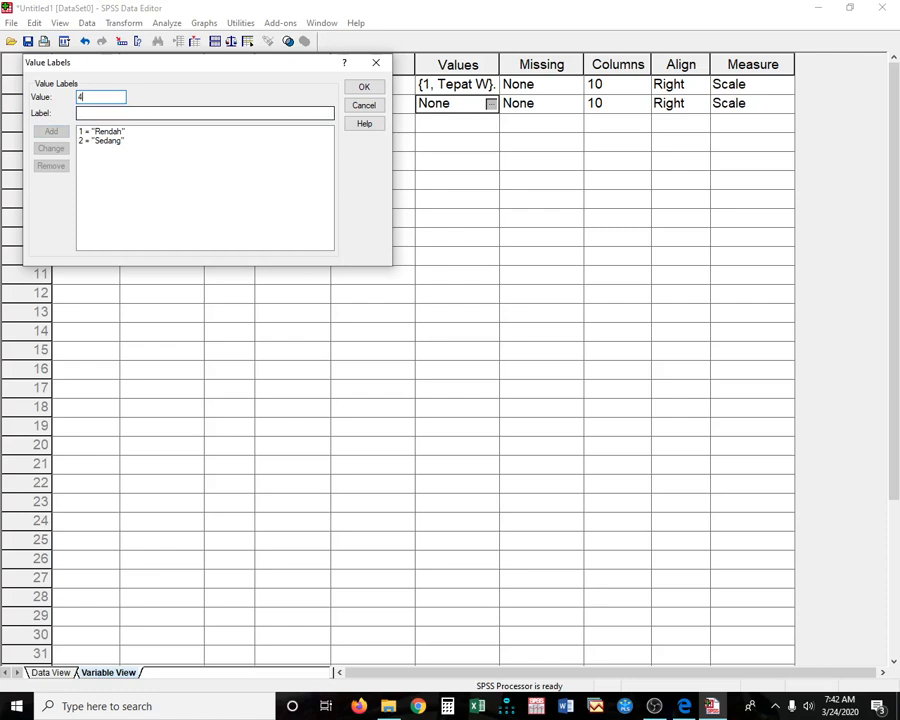
{"action": "left_click", "coordinate": [181, 114]}
{"action": "type", "text": "Tinggi"}
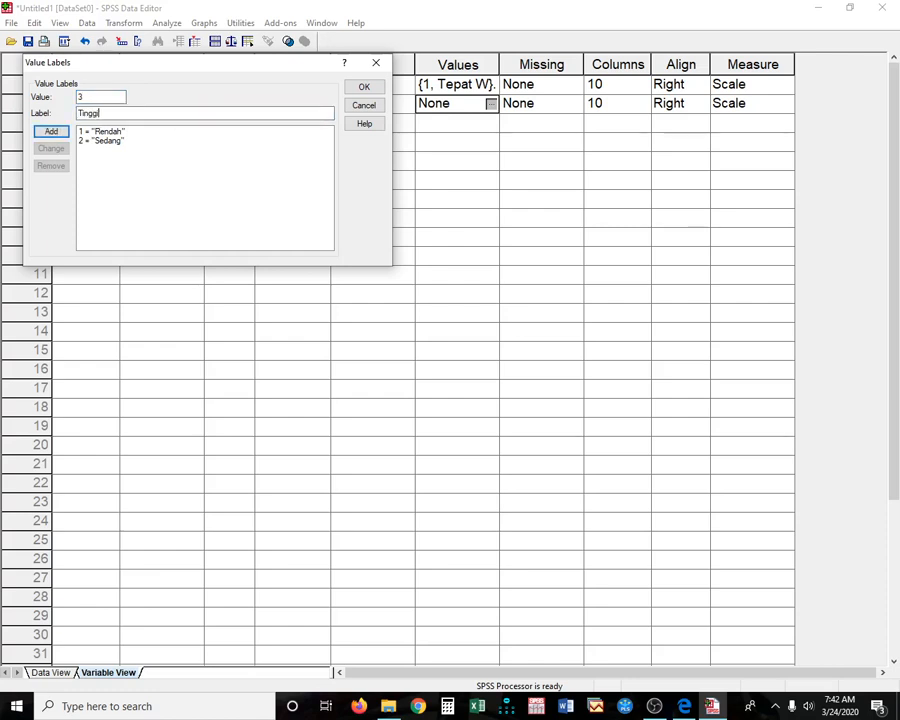
{"action": "key", "text": "Return"}
{"action": "left_click", "coordinate": [360, 88]}
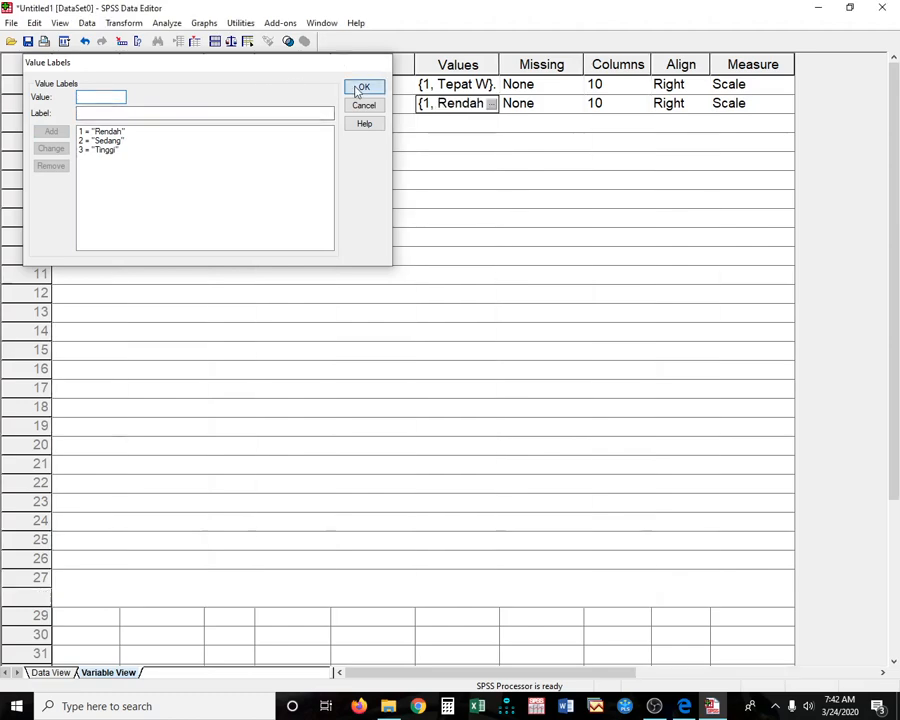
Select the first cell of the empty third column, examine the Contoh kasus 2 table in the module PDF in Edge, and return to SPSS
{"action": "left_click", "coordinate": [52, 674]}
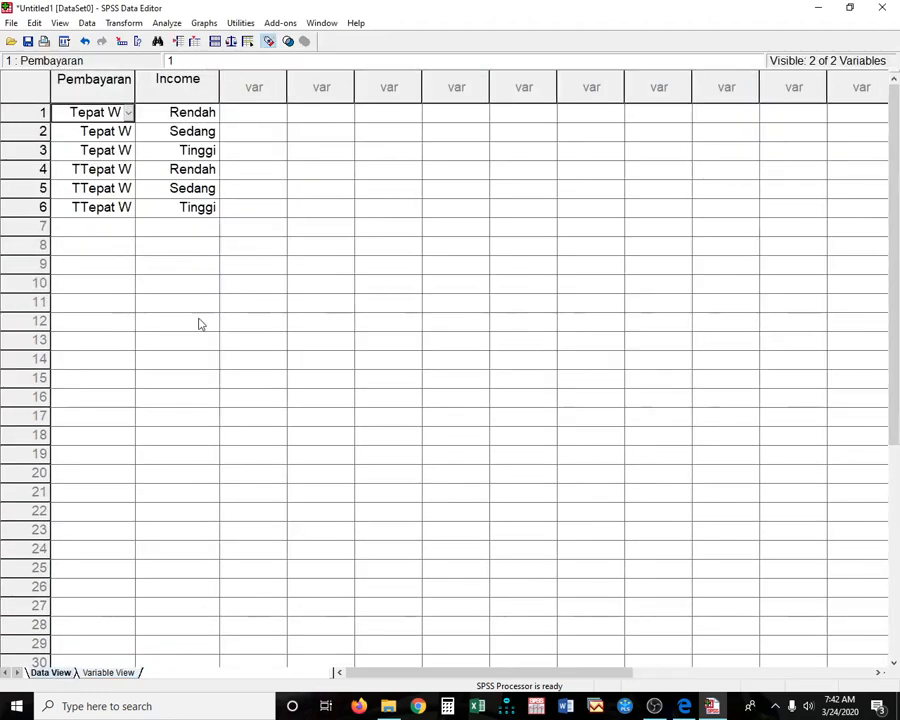
{"action": "left_click", "coordinate": [253, 113]}
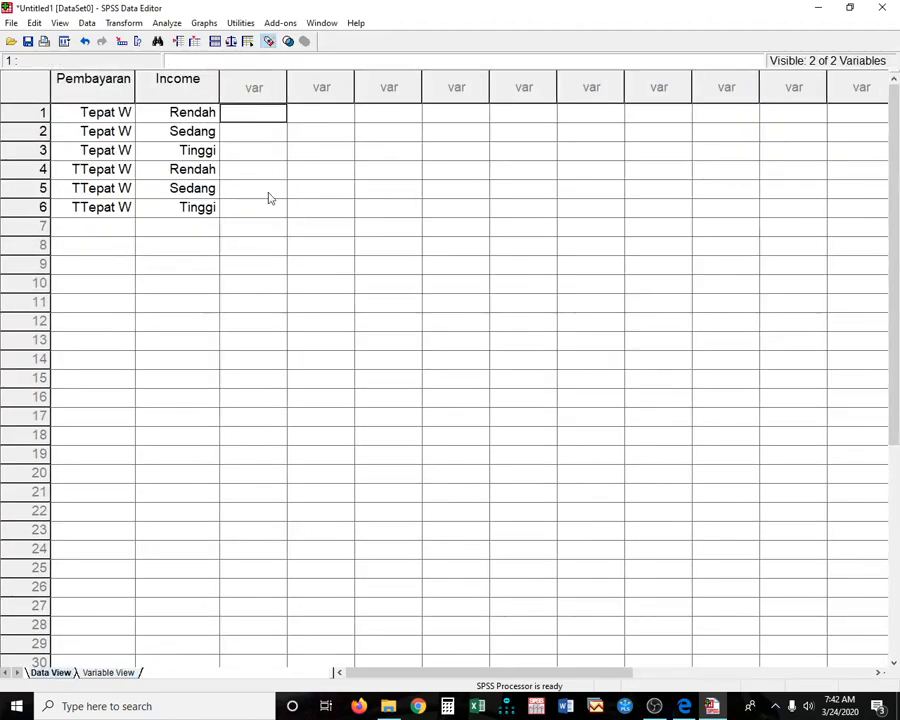
{"action": "left_click", "coordinate": [686, 707]}
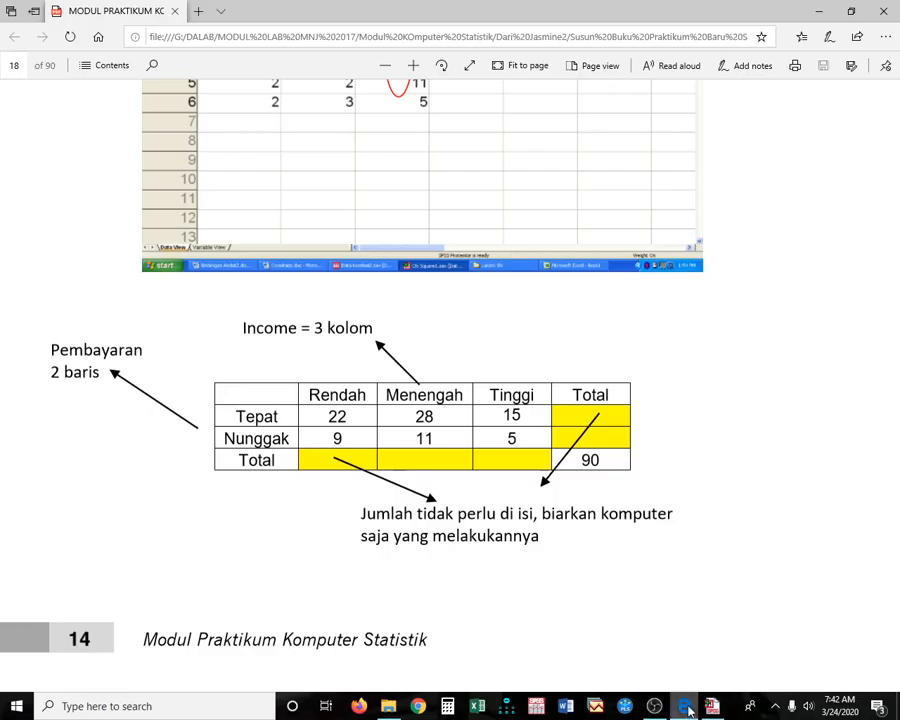
{"action": "scroll", "coordinate": [362, 440], "scroll_direction": "up", "scroll_amount": 4}
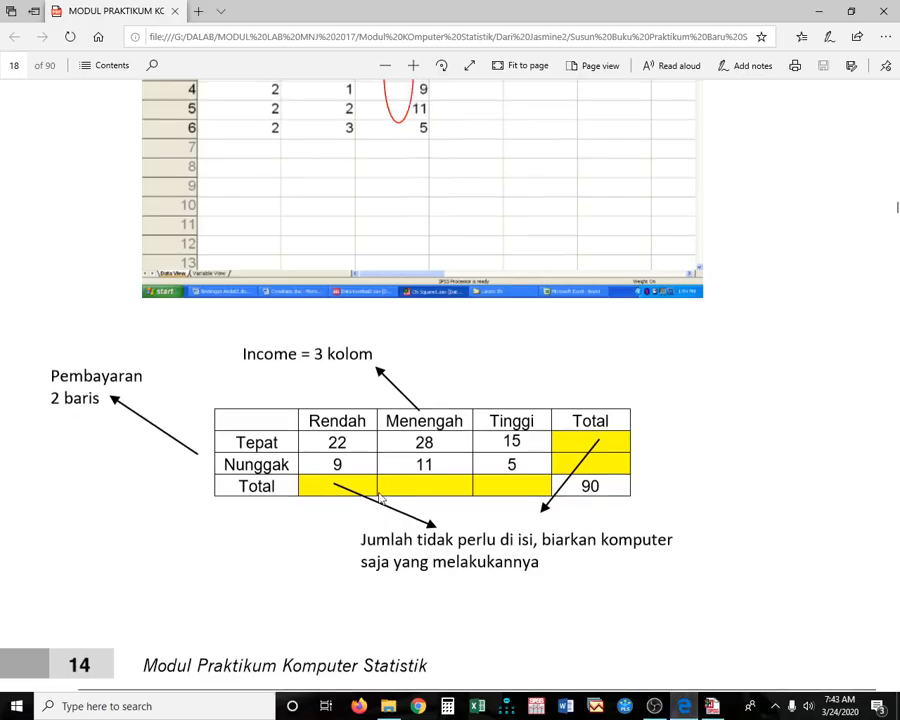
{"action": "scroll", "coordinate": [380, 500], "scroll_direction": "up", "scroll_amount": 1}
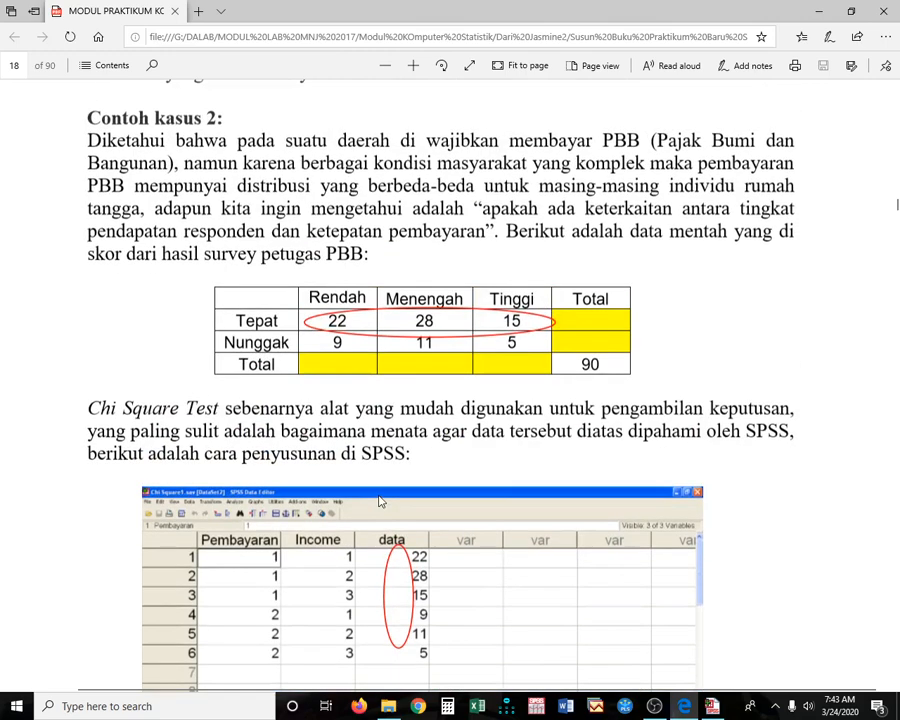
{"action": "scroll", "coordinate": [340, 288], "scroll_direction": "down", "scroll_amount": 1}
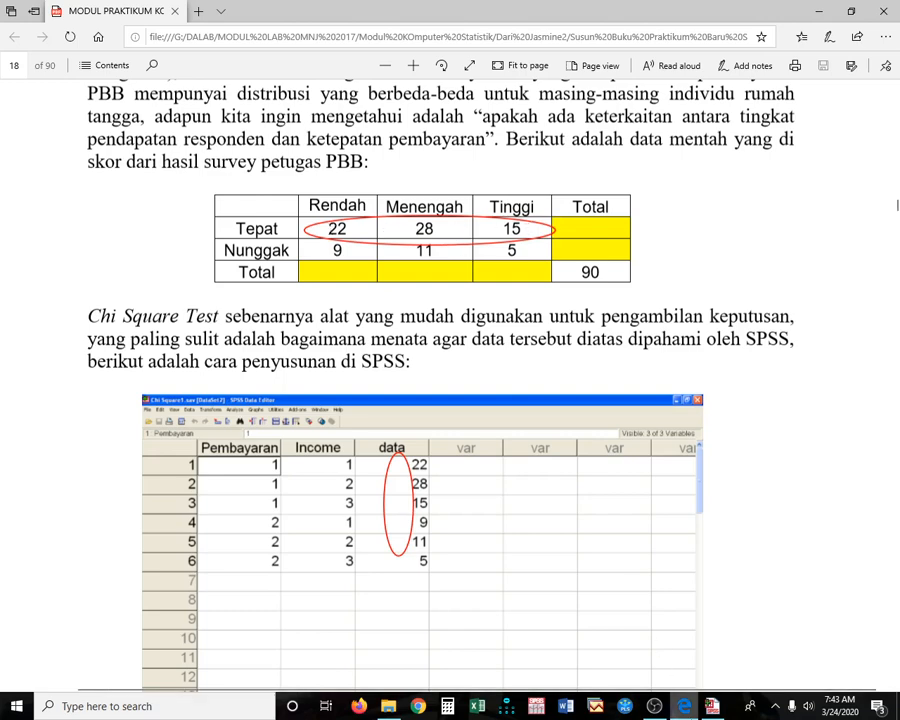
{"action": "left_click", "coordinate": [722, 708]}
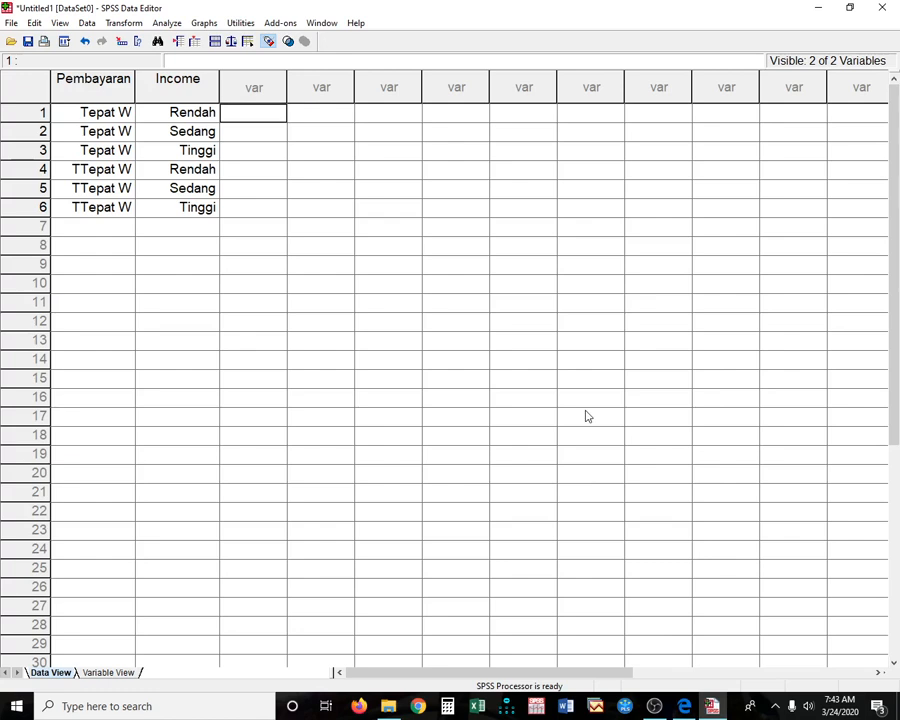
Enter the frequencies 22, 28 and 15 in the third column for the three "Tepat W" rows
{"action": "type", "text": "2"}
{"action": "key", "text": "Return"}
{"action": "type", "text": "28"}
{"action": "key", "text": "Return"}
{"action": "type", "text": "15"}
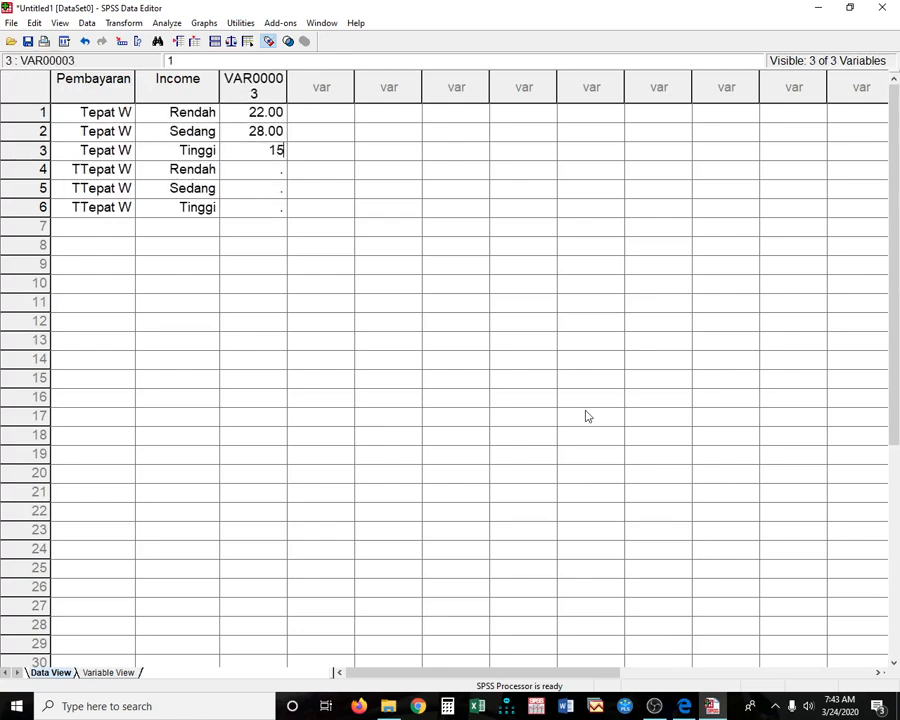
{"action": "key", "text": "Return"}
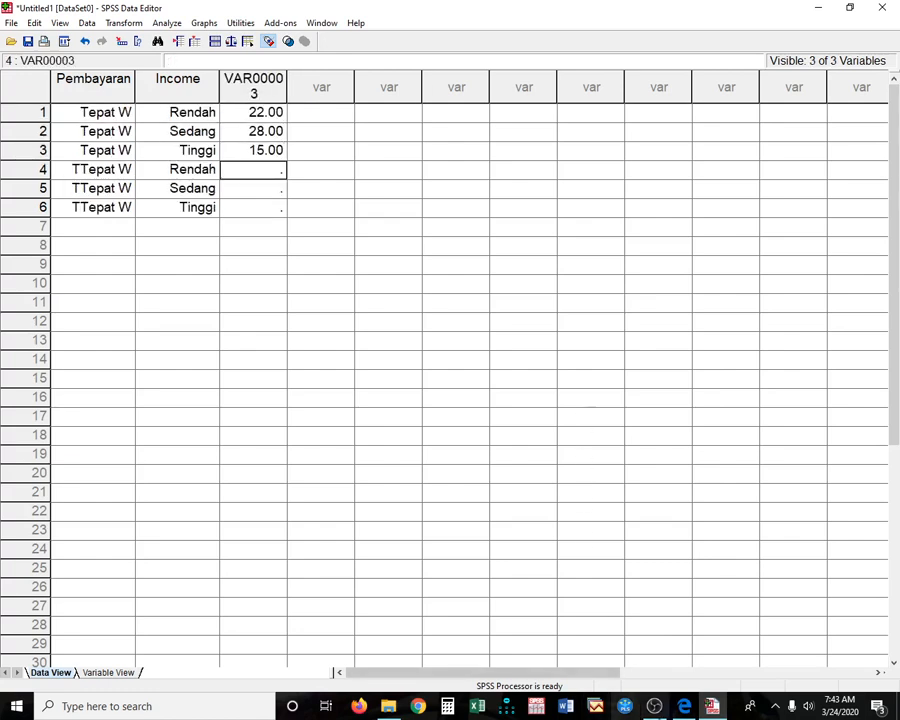
Check the Nunggak row in the module PDF in Edge, return to SPSS, and enter 9, 11 and 5 for the three "TTepat W" rows
{"action": "left_click", "coordinate": [688, 710]}
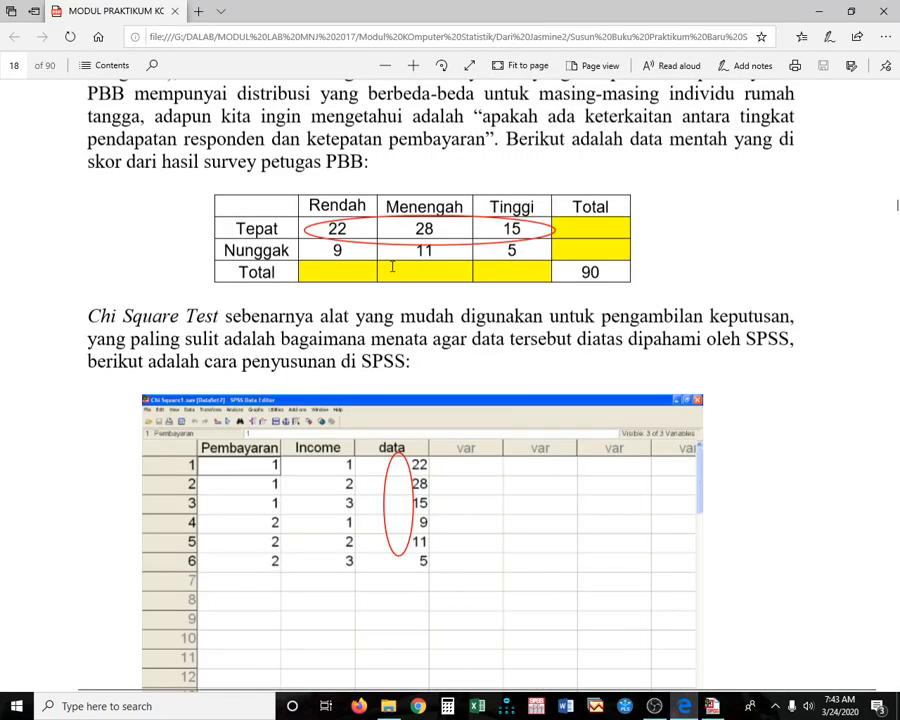
{"action": "left_click", "coordinate": [712, 706]}
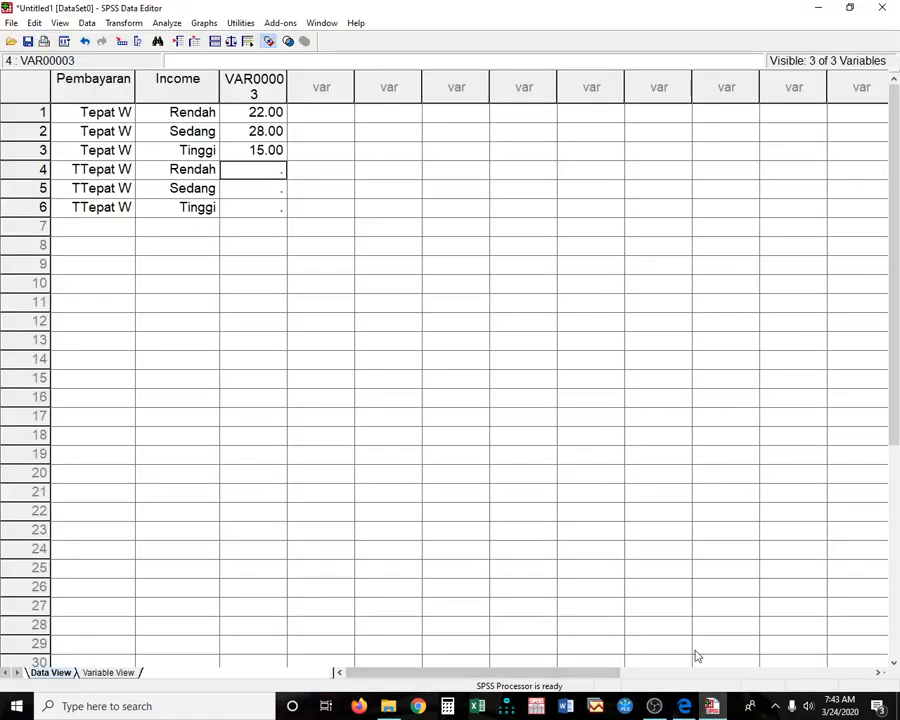
{"action": "type", "text": "9"}
{"action": "key", "text": "Return"}
{"action": "type", "text": "11"}
{"action": "key", "text": "Return"}
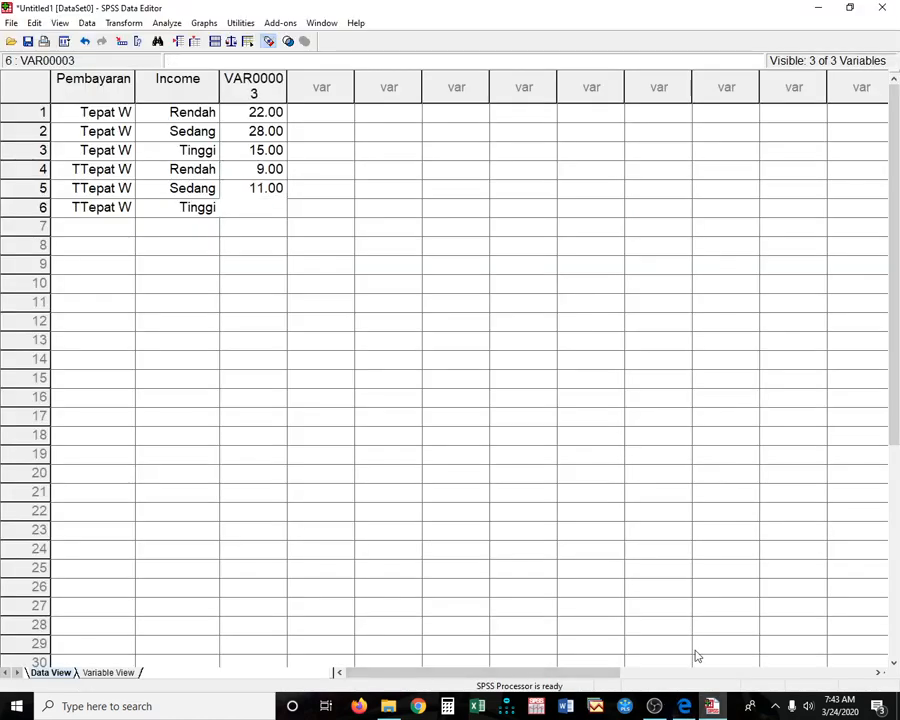
{"action": "type", "text": "5"}
{"action": "key", "text": "Return"}
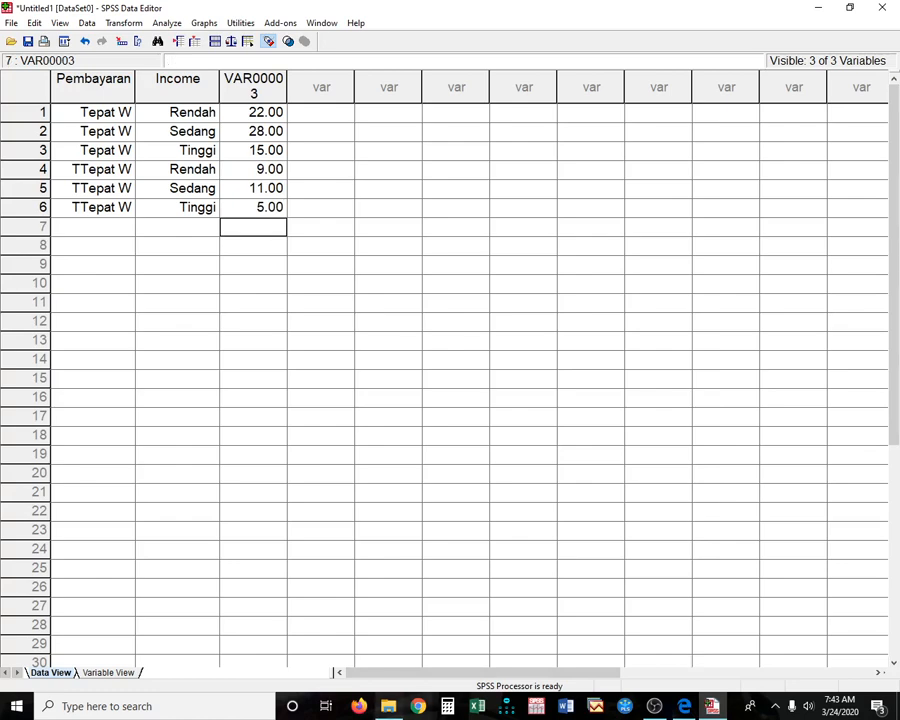
Rename the third variable as Data, set its decimals to 0, and return to the data grid
{"action": "left_click", "coordinate": [130, 672]}
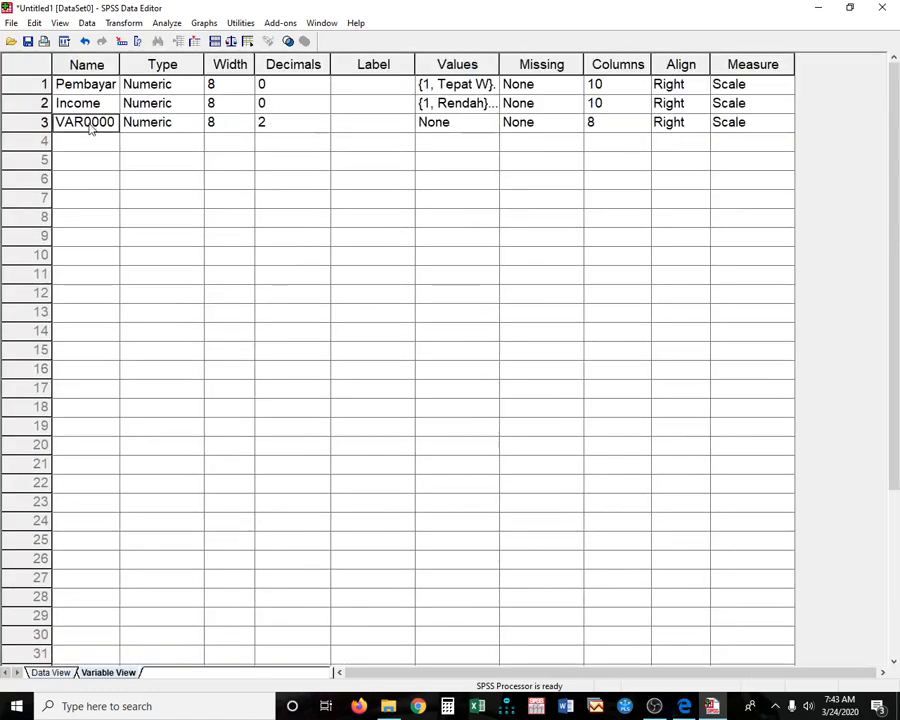
{"action": "type", "text": "Data"}
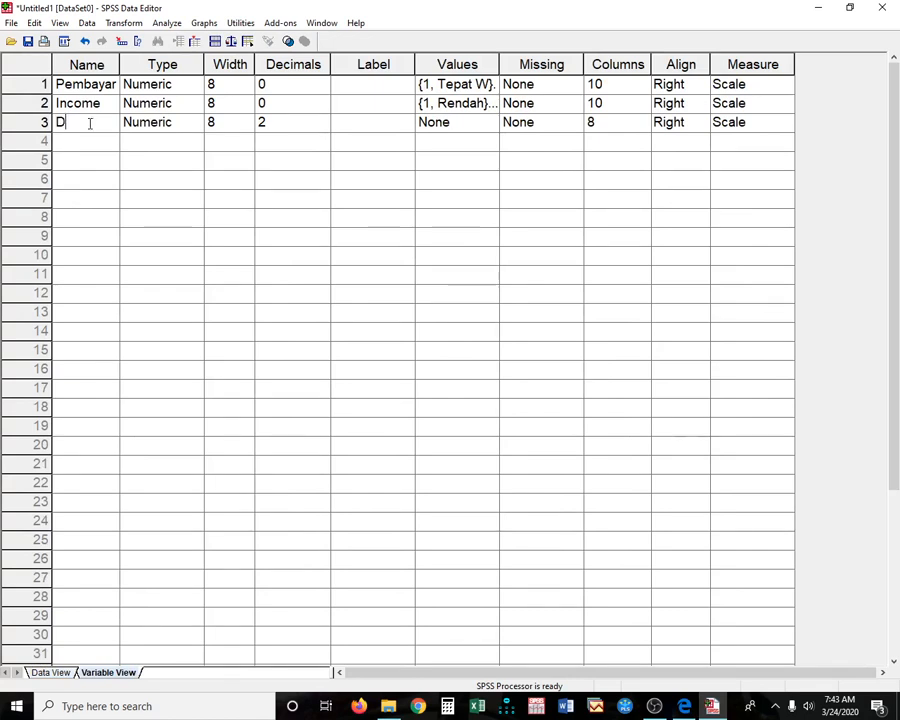
{"action": "key", "text": "Tab"}
{"action": "key", "text": "Tab"}
{"action": "key", "text": "Tab"}
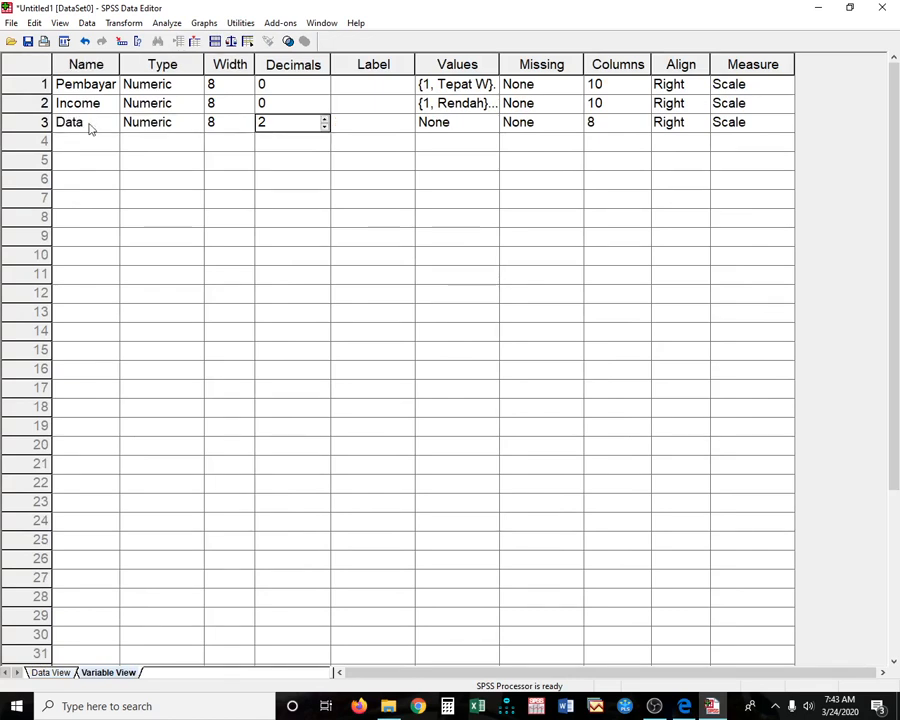
{"action": "type", "text": "0"}
{"action": "key", "text": "Tab"}
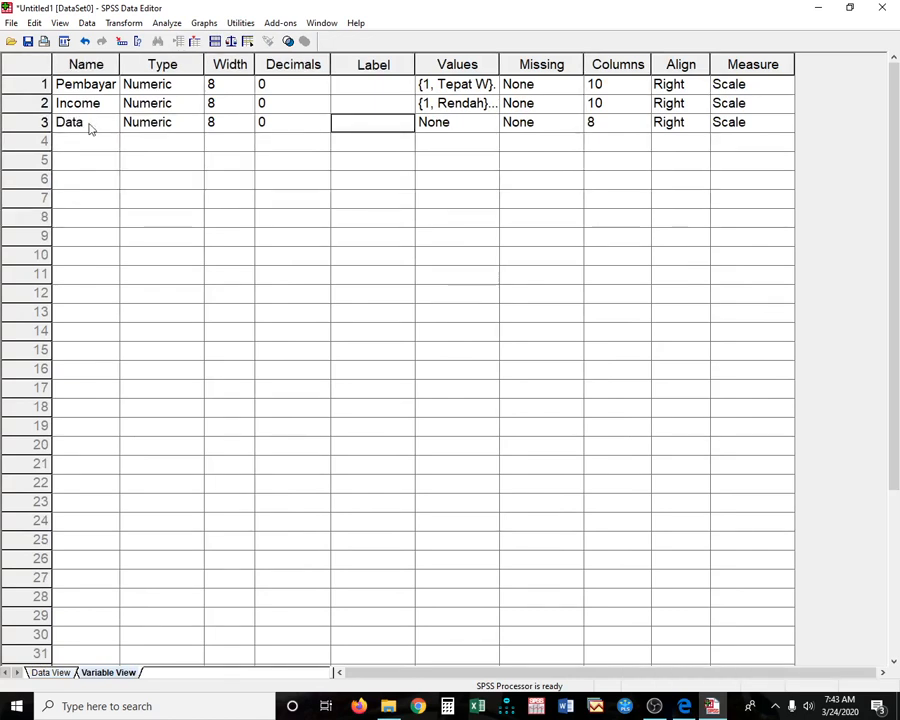
{"action": "key", "text": "Tab"}
{"action": "key", "text": "Tab"}
{"action": "key", "text": "Tab"}
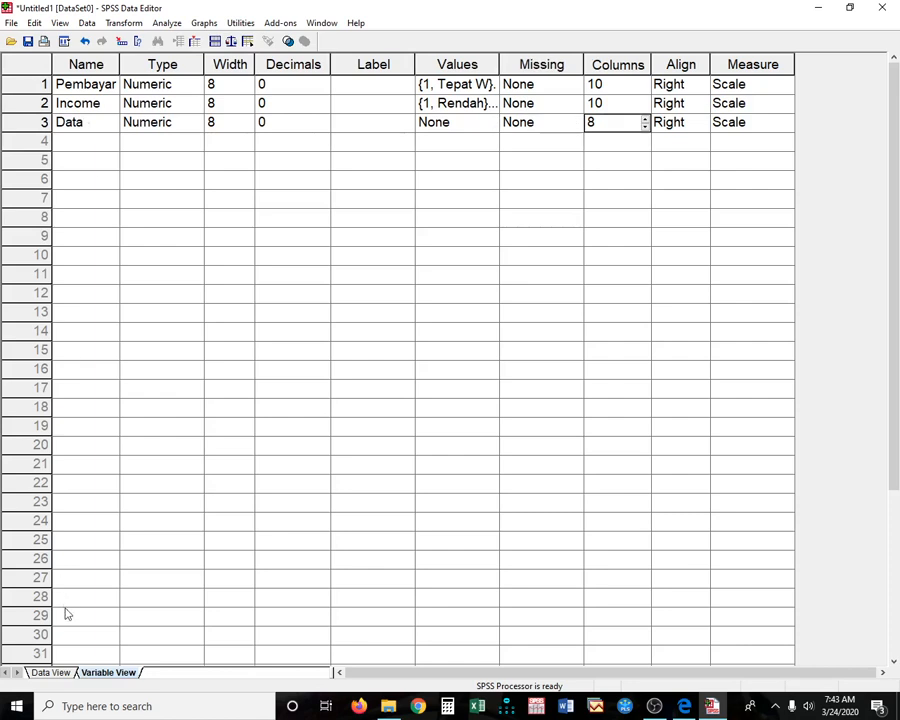
{"action": "left_click", "coordinate": [50, 672]}
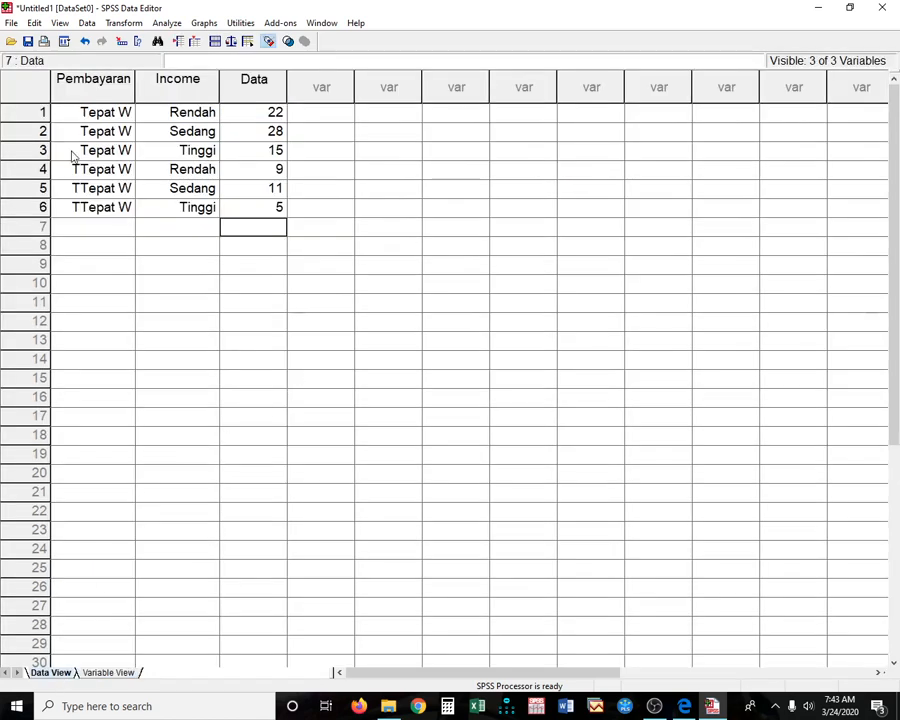
{"action": "left_click", "coordinate": [30, 44]}
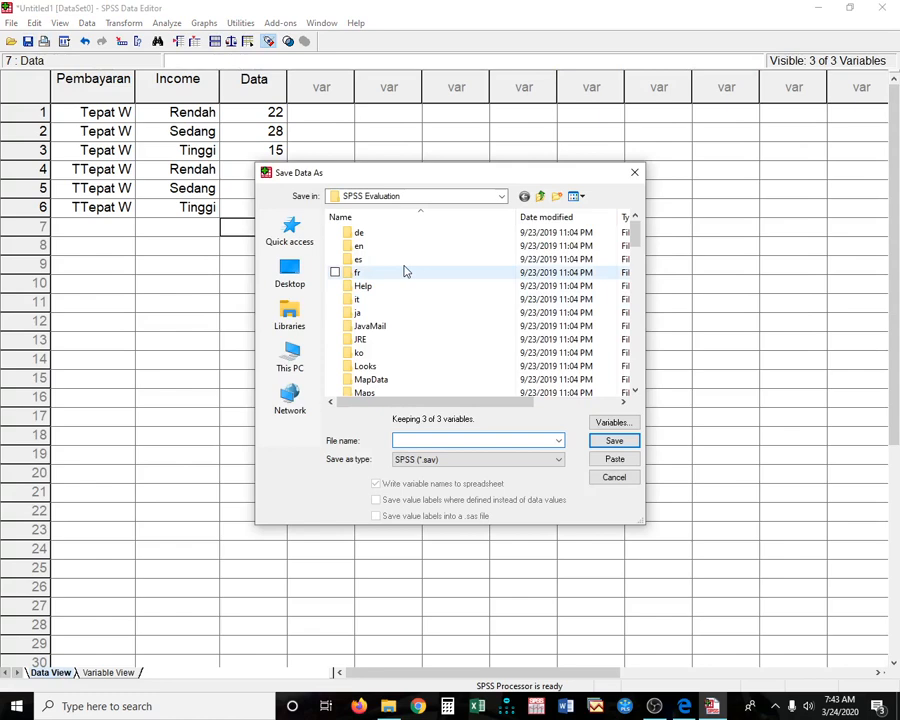
{"action": "left_click", "coordinate": [505, 197]}
{"action": "left_click", "coordinate": [503, 196]}
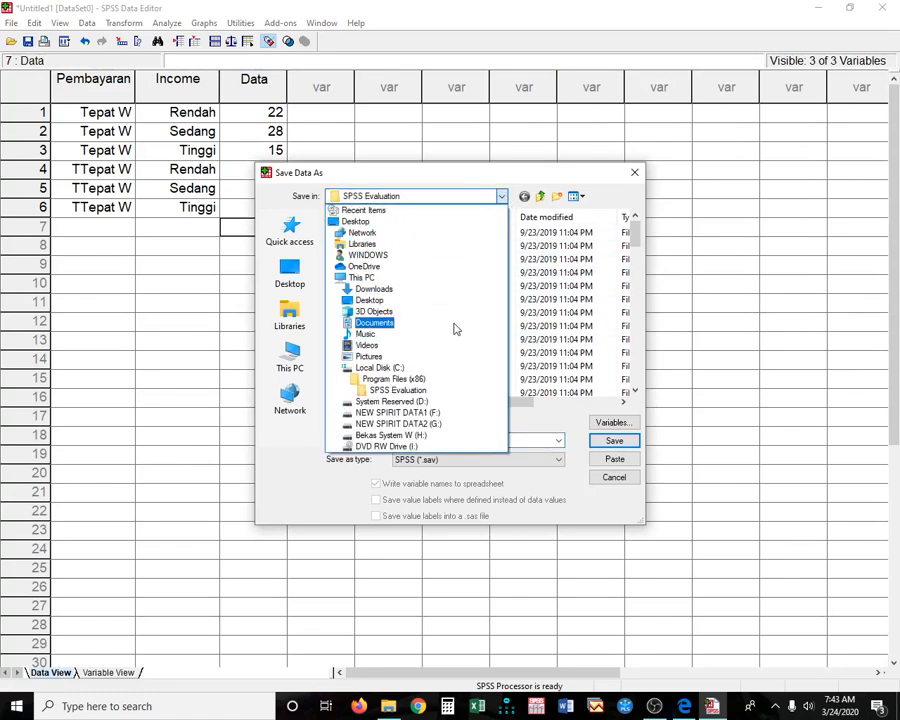
{"action": "key", "text": "Escape"}
{"action": "key", "text": "Escape"}
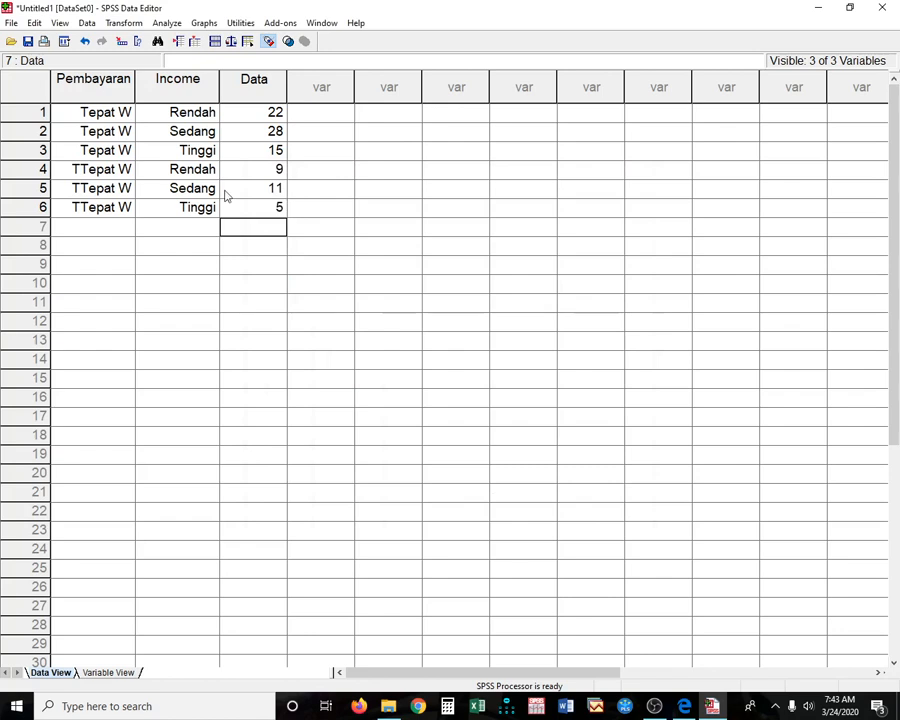
Review the entered rows, examine the Weight Cases instructions under Langkah Analisis in the module PDF in Edge, and return to SPSS
{"action": "left_click", "coordinate": [114, 236]}
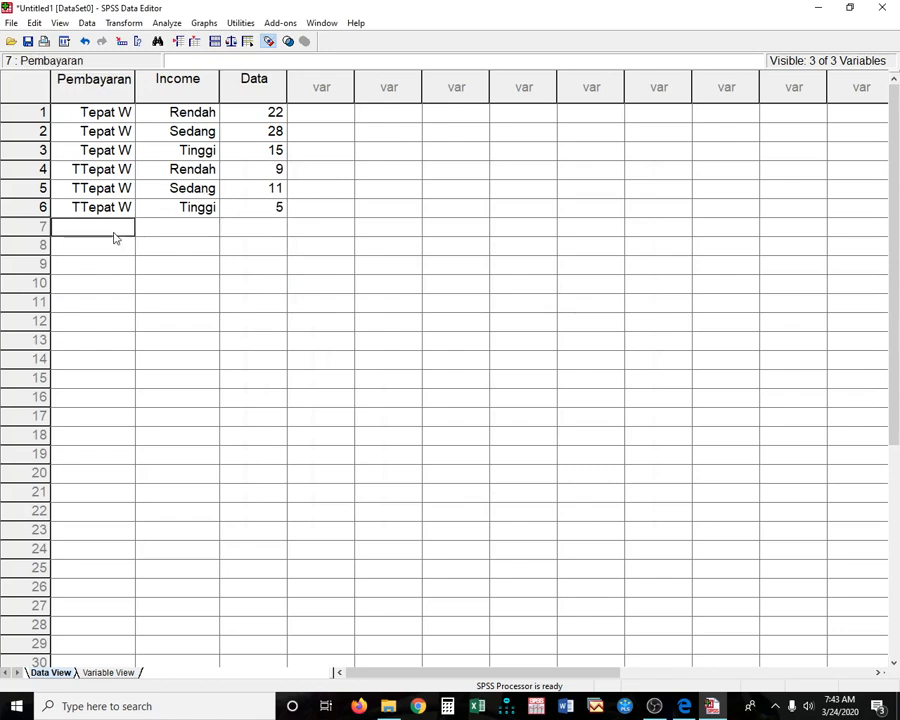
{"action": "left_click", "coordinate": [97, 117]}
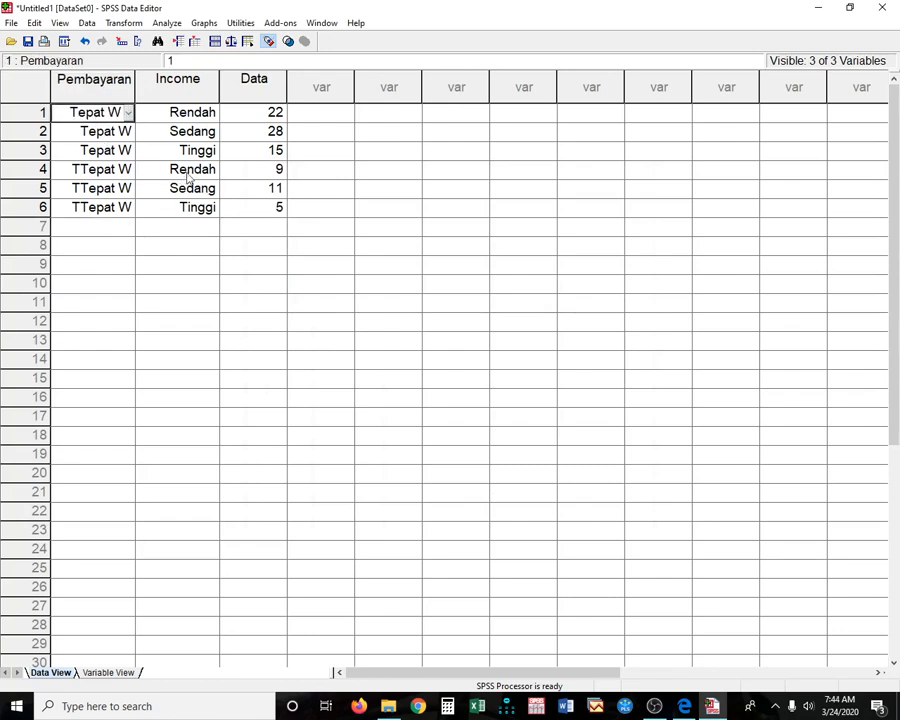
{"action": "left_click", "coordinate": [294, 207]}
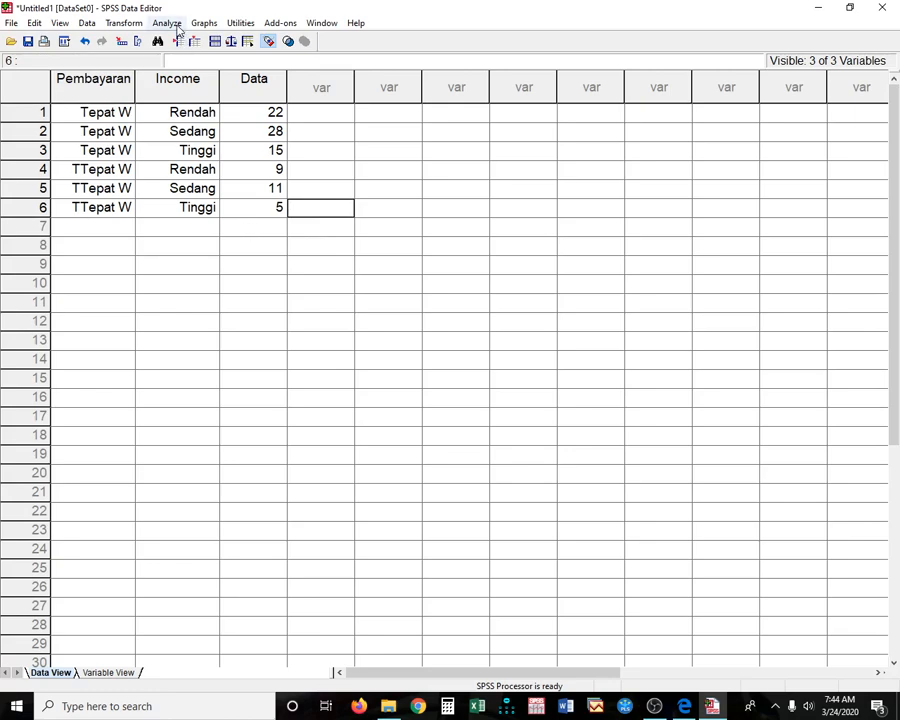
{"action": "left_click", "coordinate": [684, 706]}
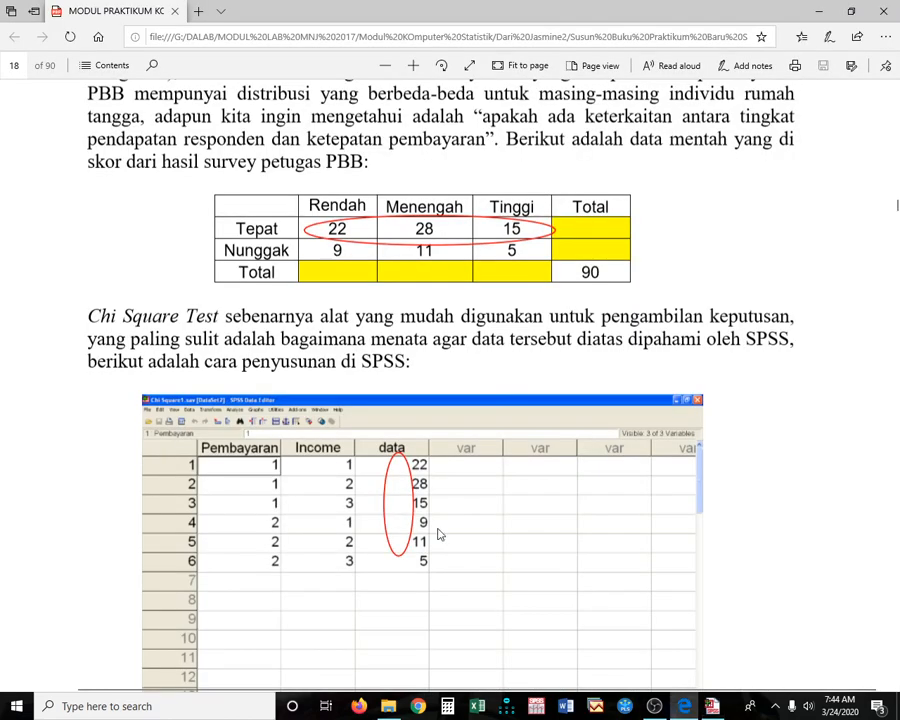
{"action": "scroll", "coordinate": [437, 535], "scroll_direction": "down", "scroll_amount": 15}
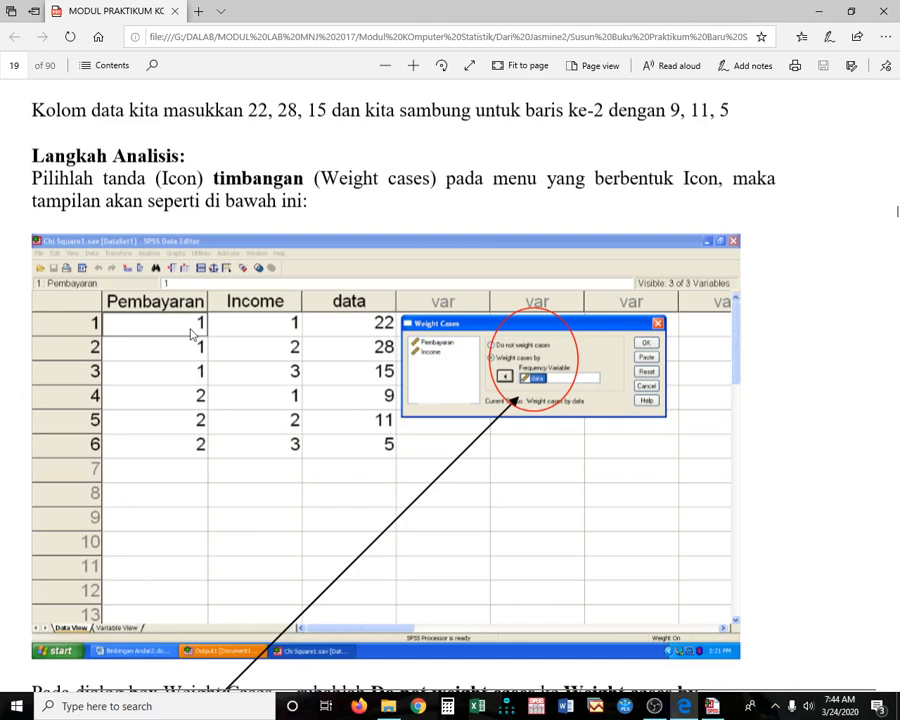
{"action": "left_click", "coordinate": [712, 706]}
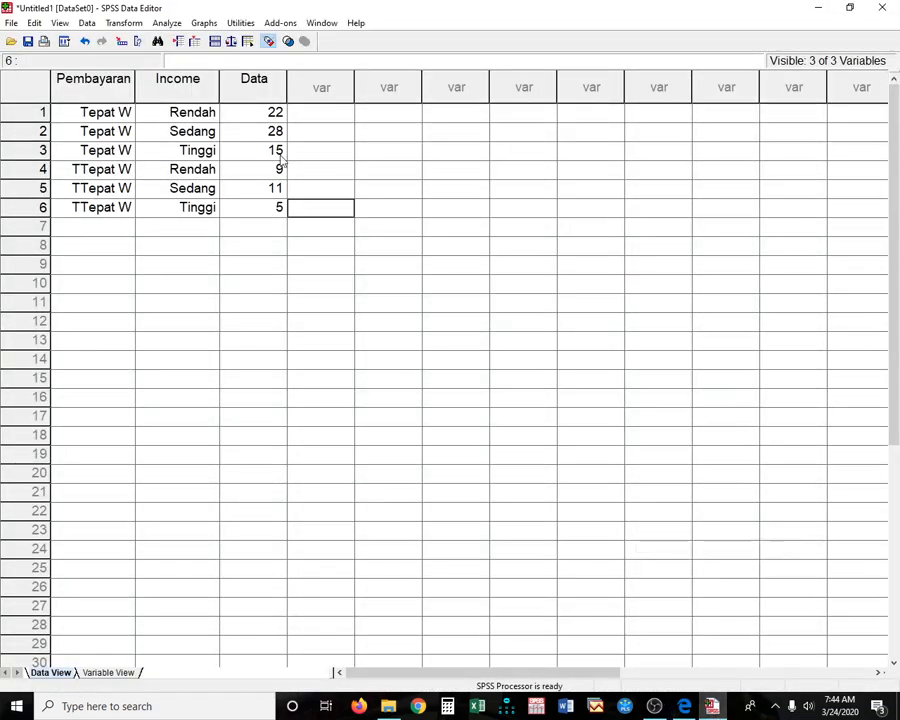
Weight the cases by Data as the frequency variable and close the output viewer window
{"action": "left_click", "coordinate": [232, 44]}
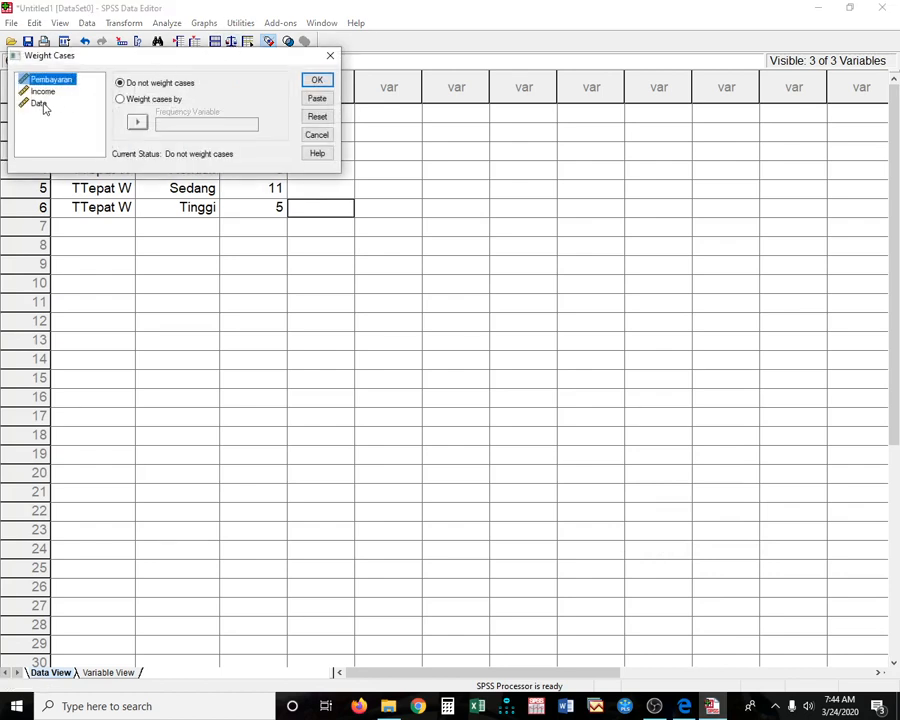
{"action": "left_click", "coordinate": [40, 104]}
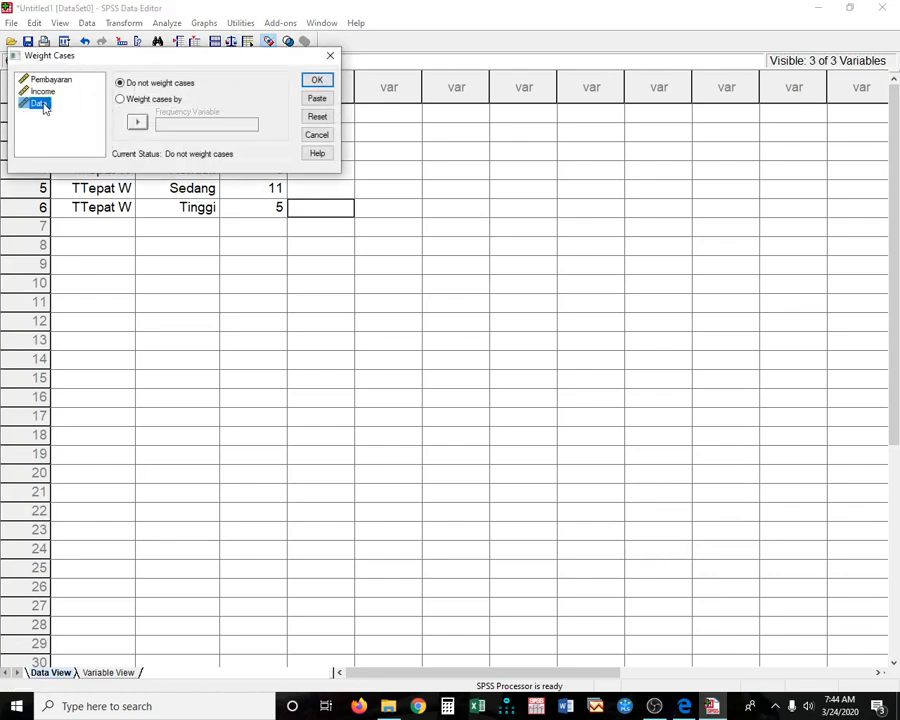
{"action": "left_click", "coordinate": [139, 122]}
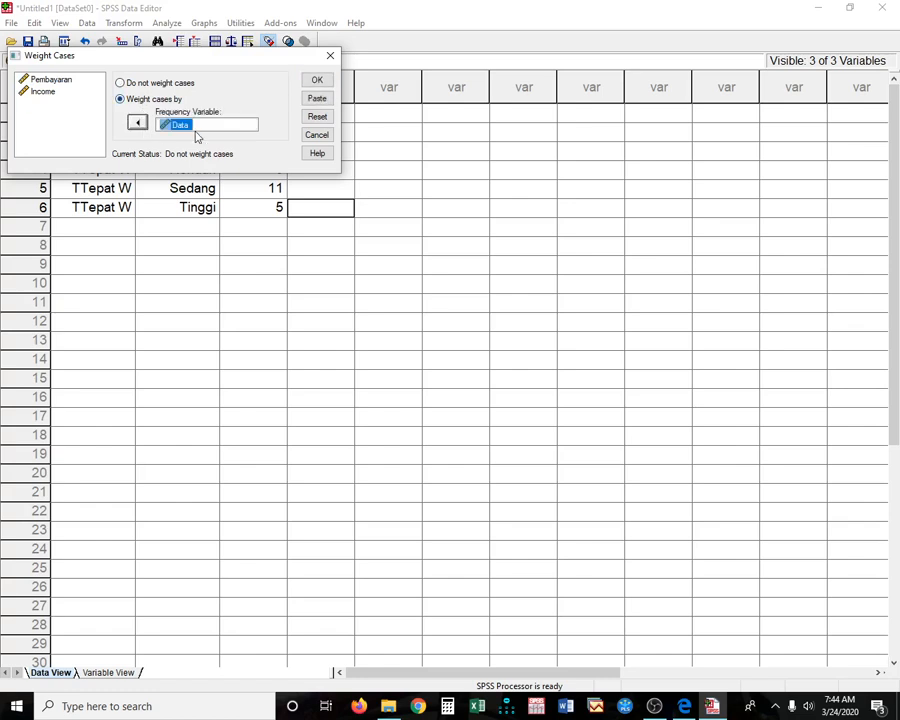
{"action": "left_click", "coordinate": [318, 82]}
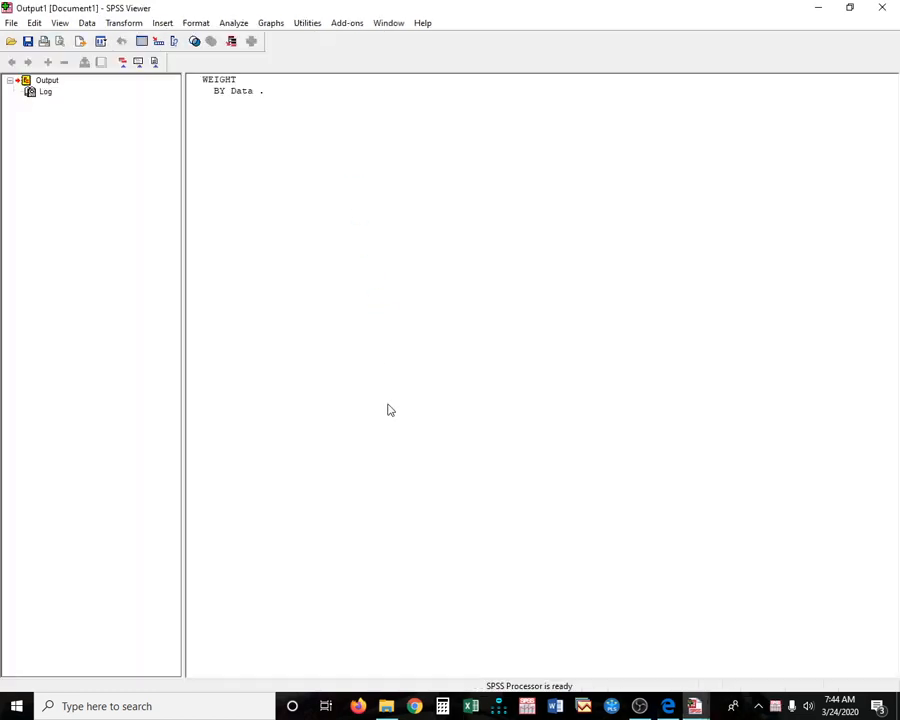
{"action": "left_click", "coordinate": [894, 9]}
{"action": "left_click", "coordinate": [490, 383]}
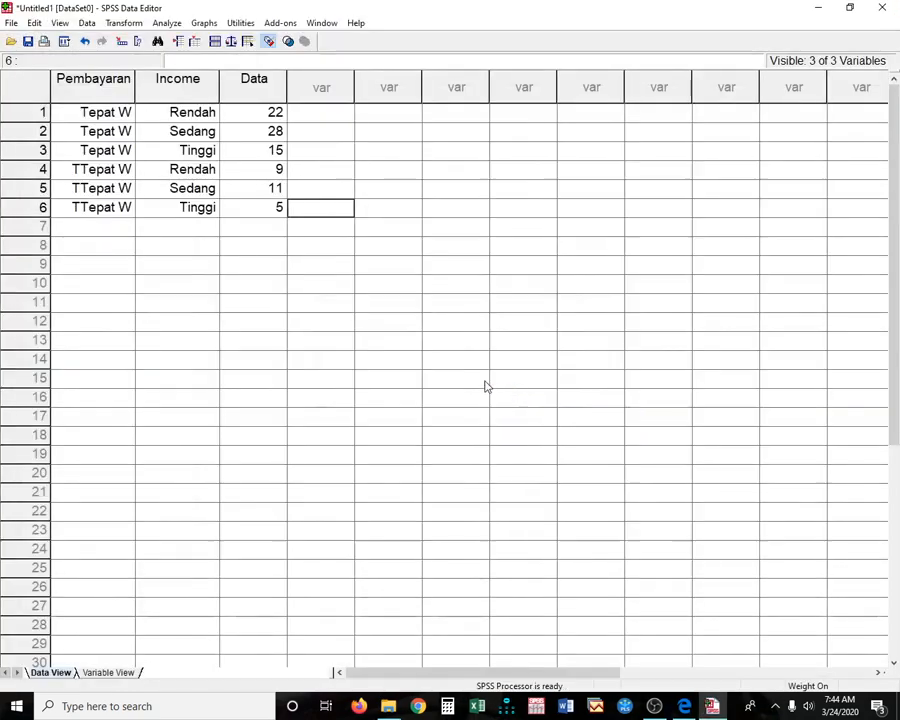
Set up a Crosstabs analysis with Pembayaran as the row variable and Income as the column variable
{"action": "left_click", "coordinate": [170, 24]}
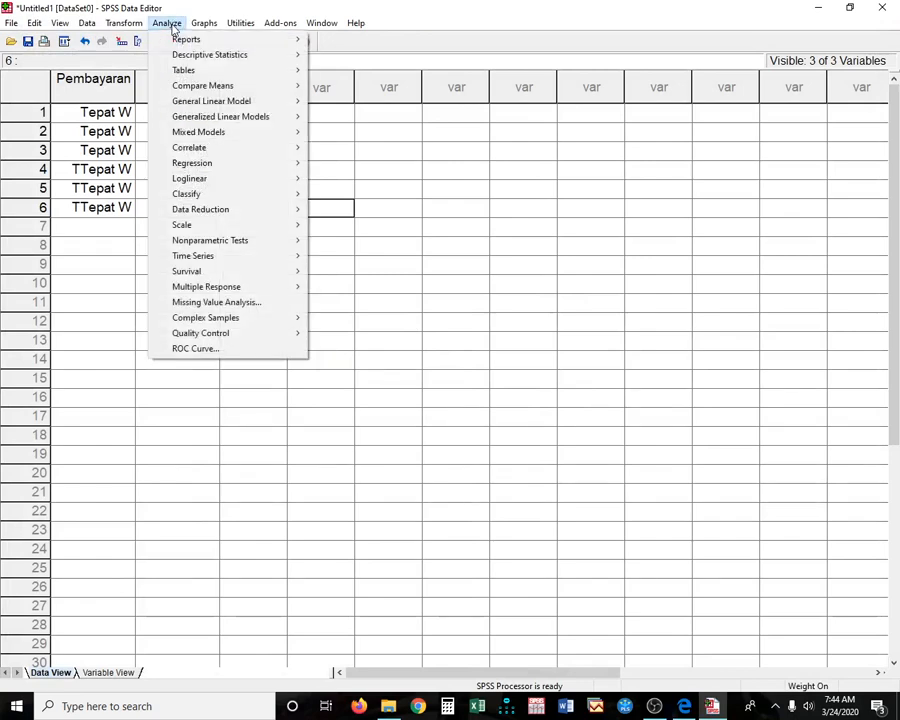
{"action": "mouse_move", "coordinate": [220, 56]}
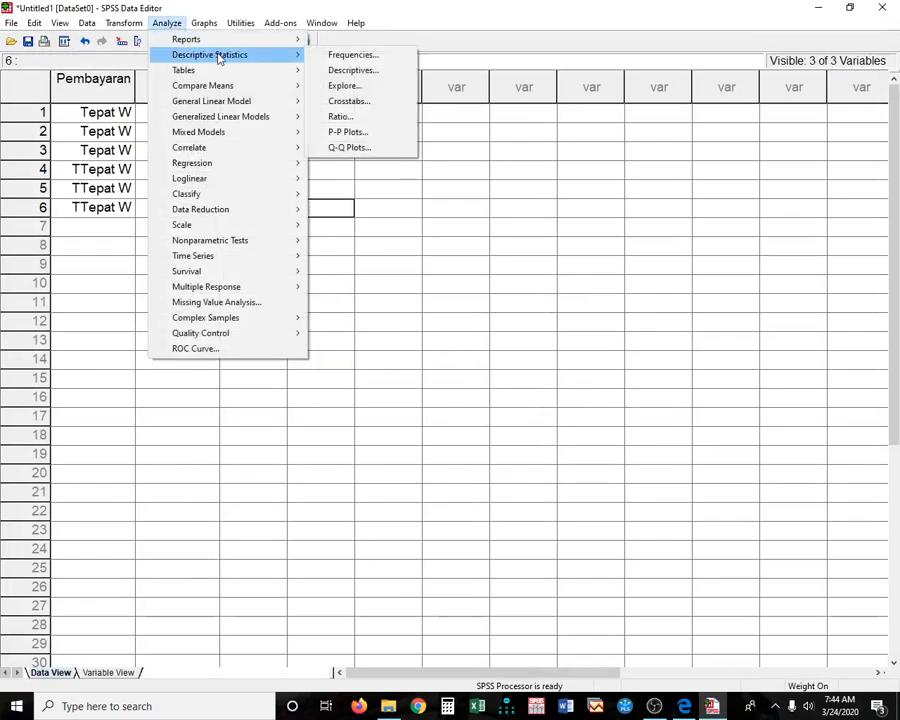
{"action": "left_click", "coordinate": [369, 99]}
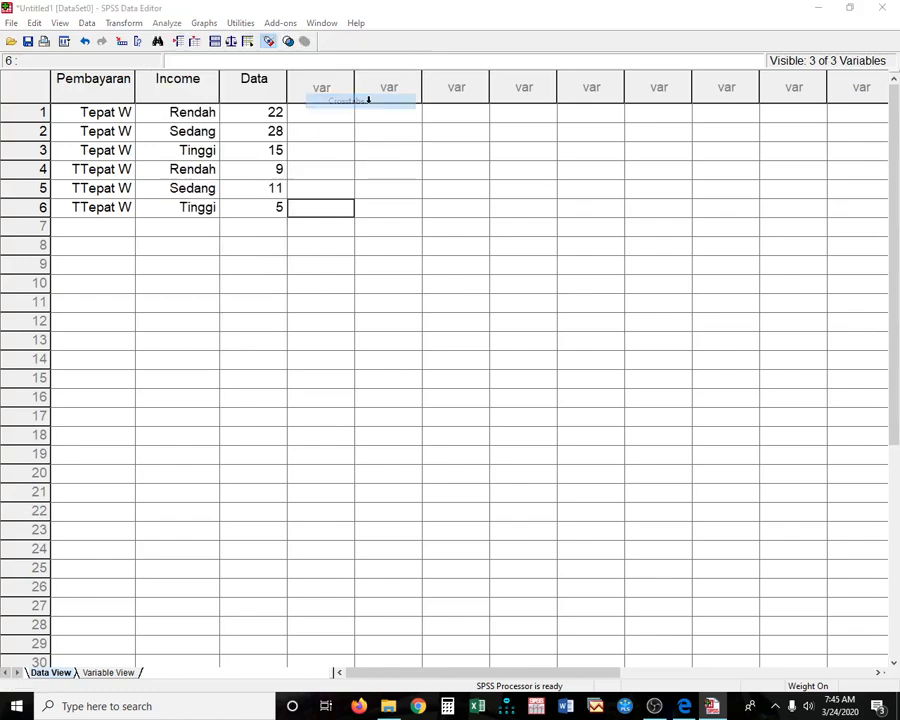
{"action": "left_click_drag", "start_coordinate": [238, 77], "coordinate": [542, 209]}
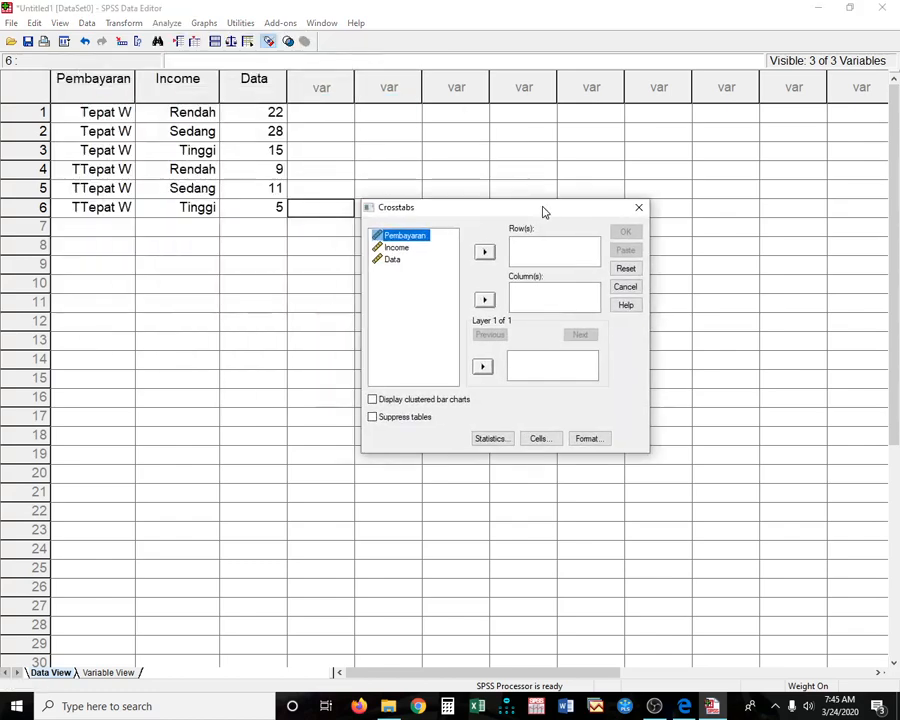
{"action": "left_click", "coordinate": [484, 252]}
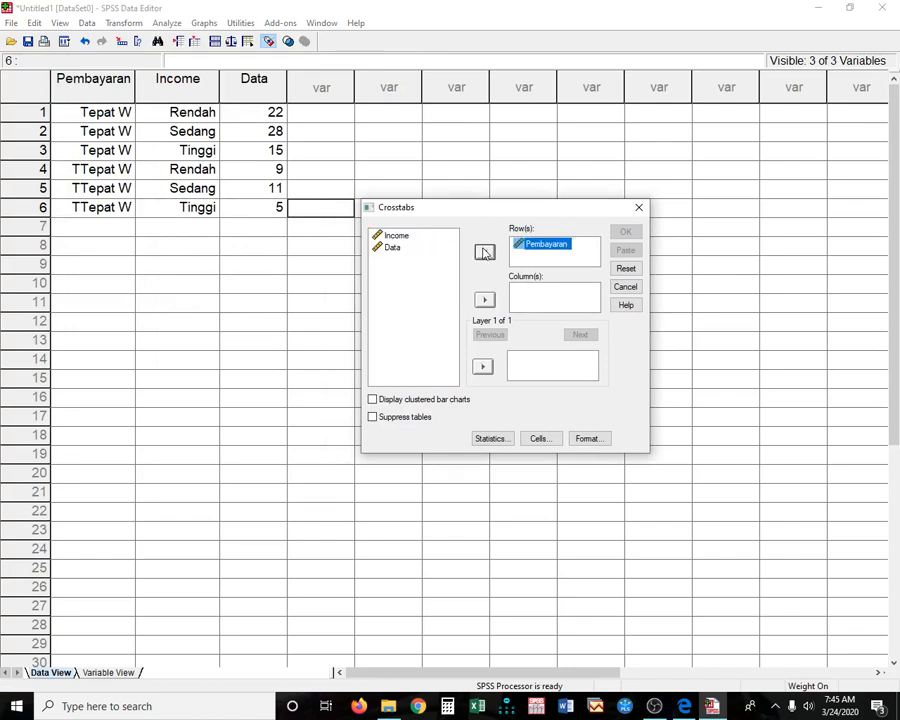
{"action": "left_click", "coordinate": [396, 236]}
{"action": "left_click", "coordinate": [484, 300]}
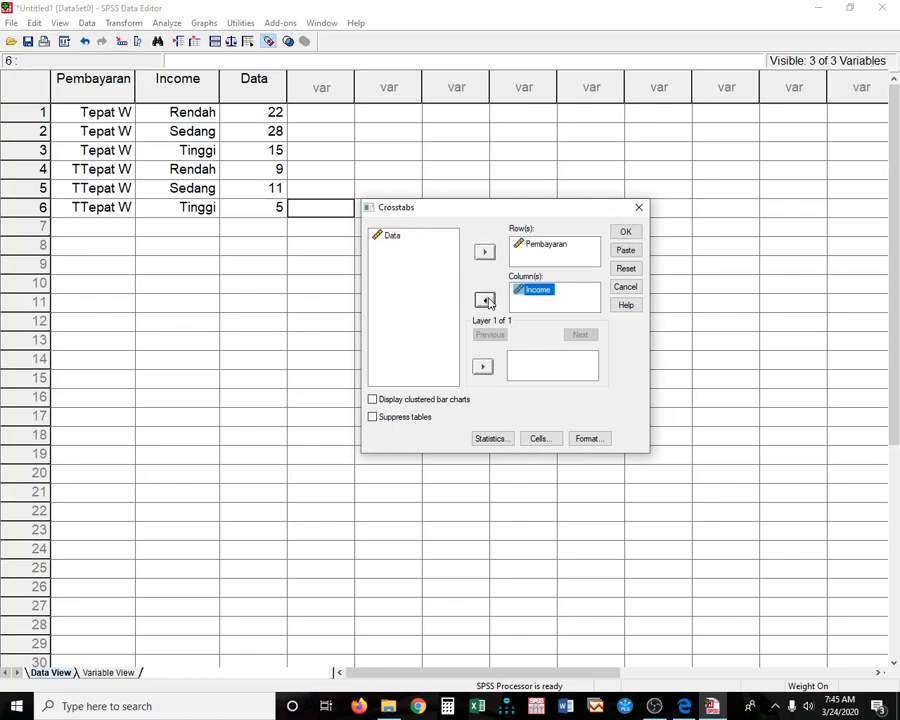
Switch to the module PDF in Edge and review its instructions from the data layout through the Crosstabs variable and statistics selections
{"action": "left_click", "coordinate": [683, 706]}
{"action": "scroll", "coordinate": [450, 478], "scroll_direction": "up", "scroll_amount": 3}
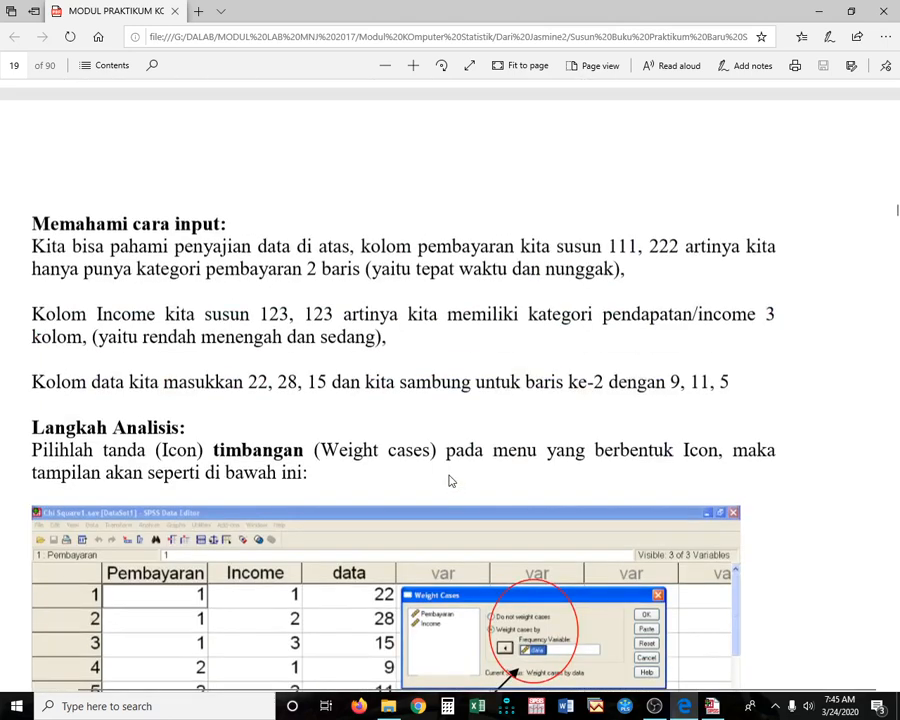
{"action": "scroll", "coordinate": [450, 481], "scroll_direction": "up", "scroll_amount": 7}
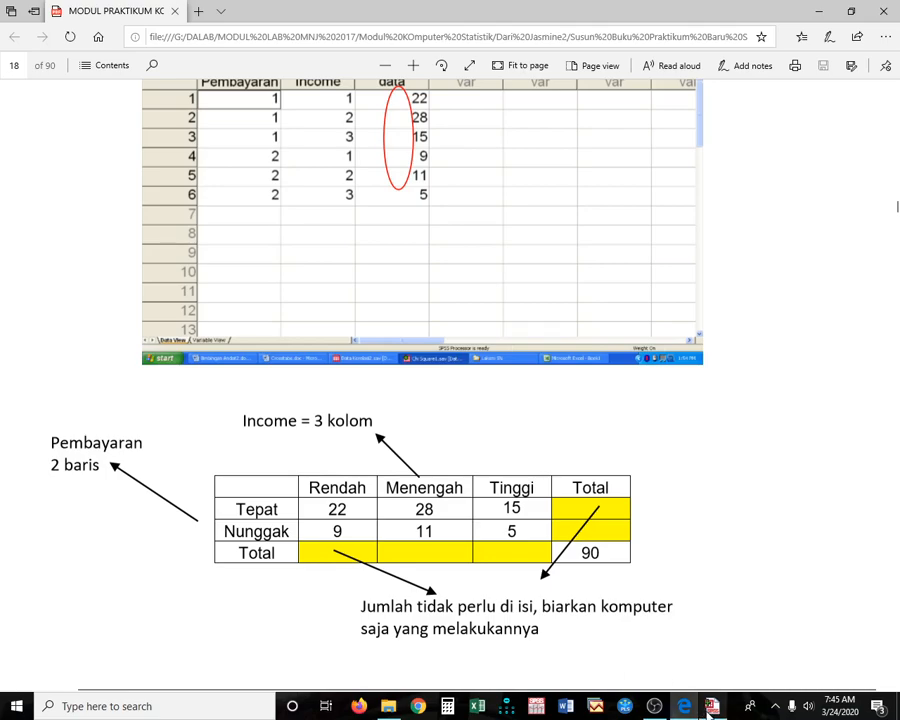
{"action": "scroll", "coordinate": [464, 574], "scroll_direction": "down", "scroll_amount": 10}
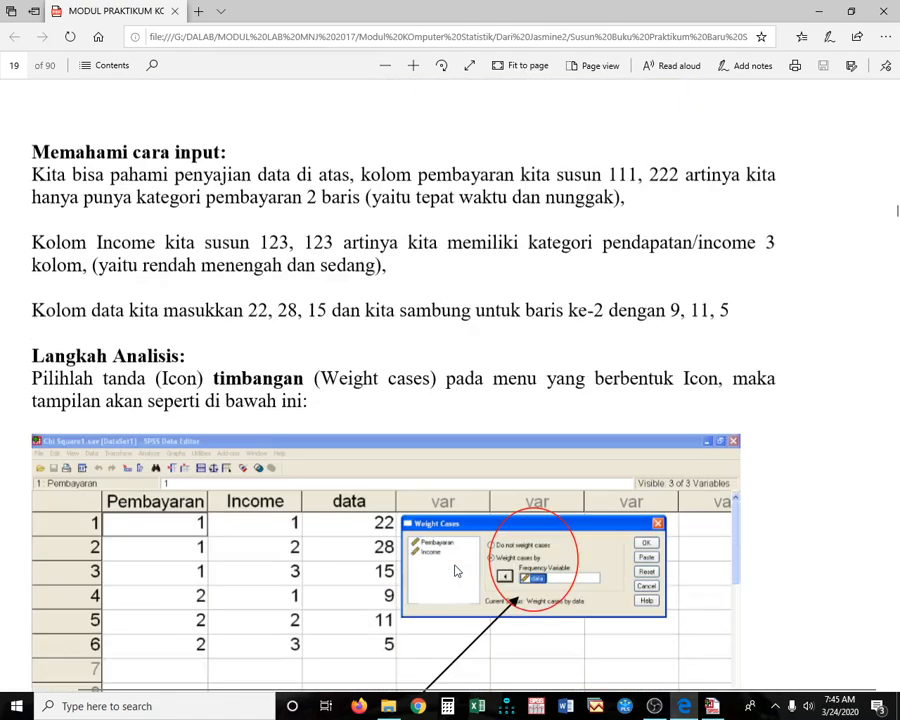
{"action": "scroll", "coordinate": [486, 452], "scroll_direction": "down", "scroll_amount": 5}
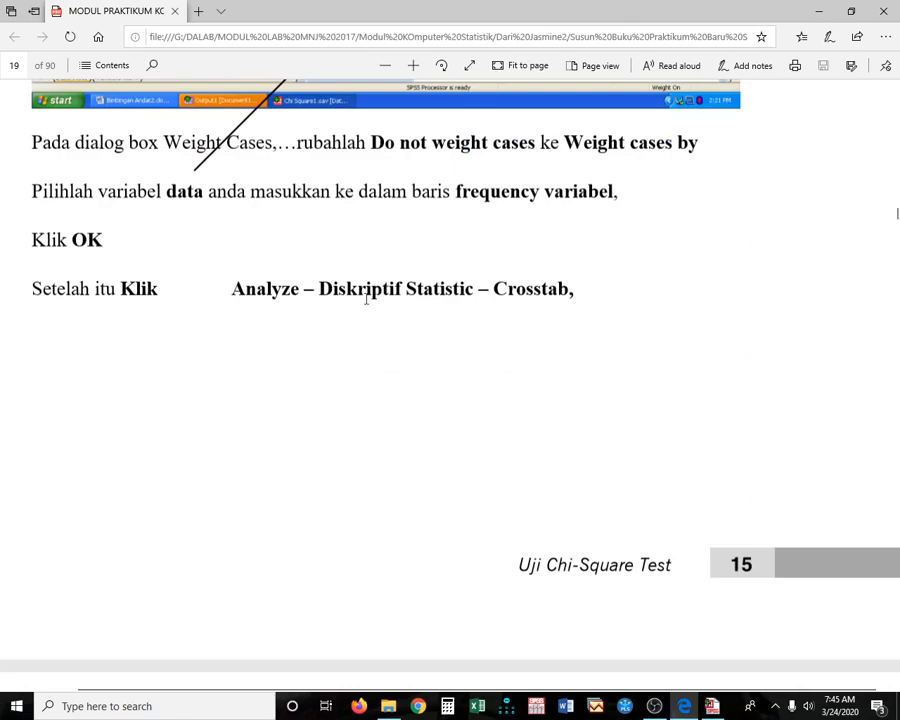
{"action": "scroll", "coordinate": [422, 354], "scroll_direction": "down", "scroll_amount": 5}
{"action": "scroll", "coordinate": [424, 358], "scroll_direction": "down", "scroll_amount": 1}
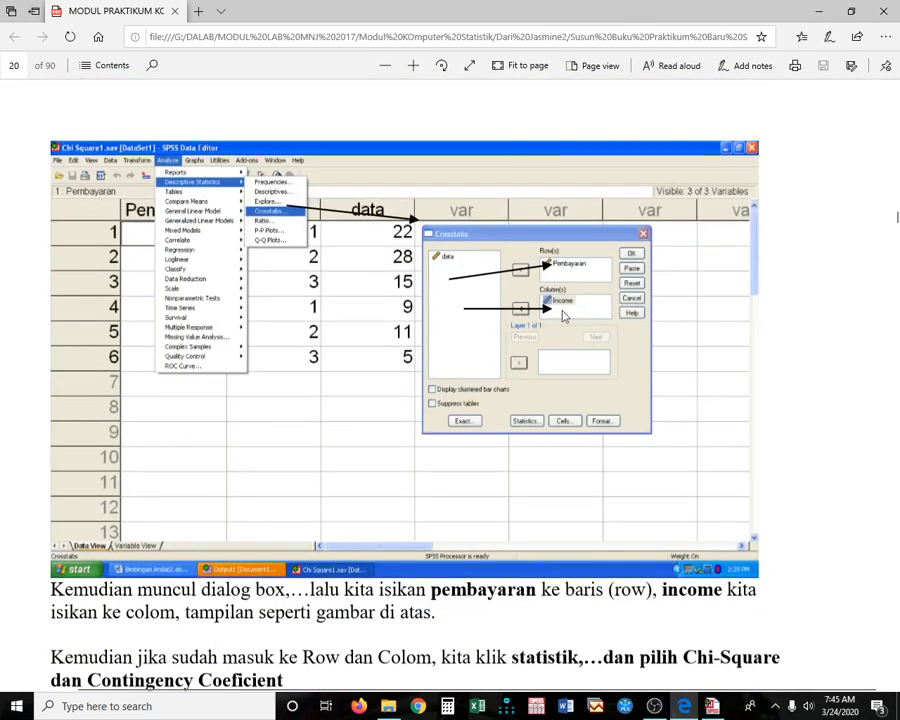
{"action": "scroll", "coordinate": [556, 326], "scroll_direction": "down", "scroll_amount": 3}
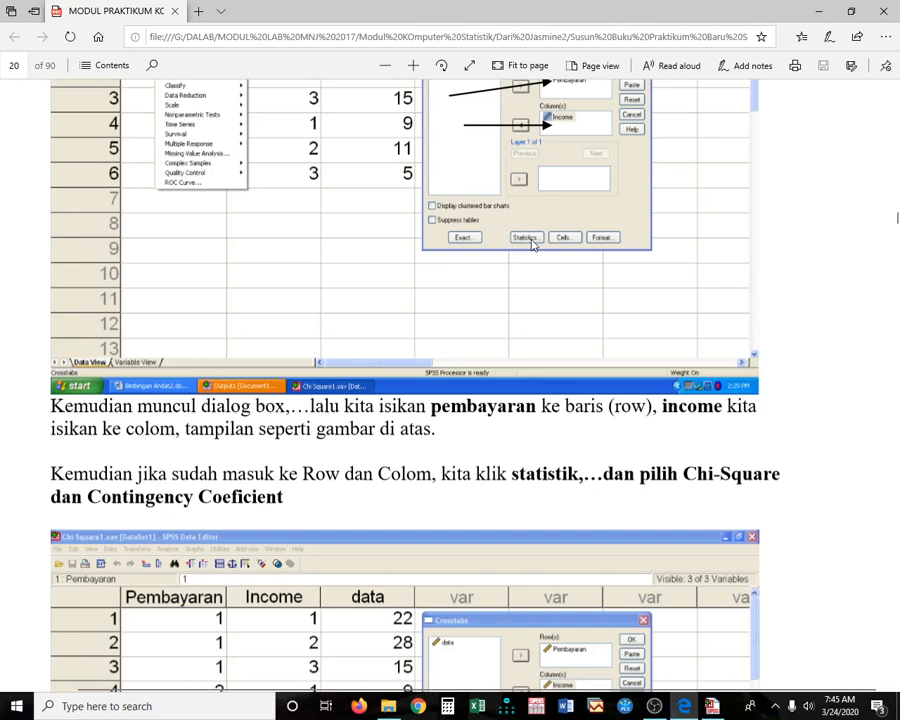
{"action": "scroll", "coordinate": [560, 300], "scroll_direction": "down", "scroll_amount": 3}
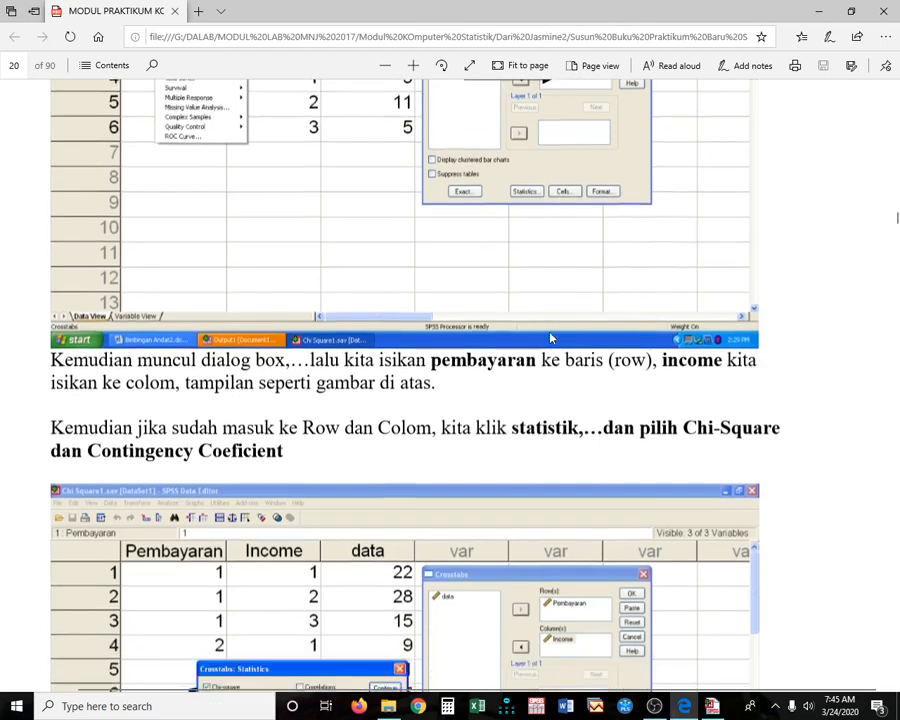
{"action": "scroll", "coordinate": [545, 342], "scroll_direction": "down", "scroll_amount": 3}
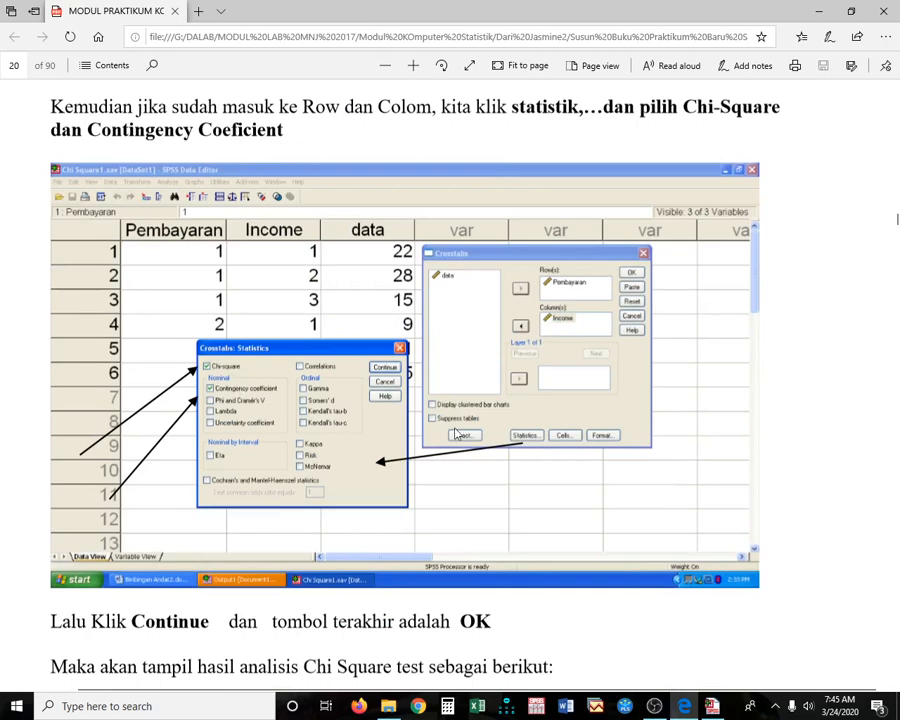
Examine the module's sample Crosstabs output, comparing its crosstabulation with the source table and reading the Chi-Square Tests explanation
{"action": "scroll", "coordinate": [560, 436], "scroll_direction": "down", "scroll_amount": 10}
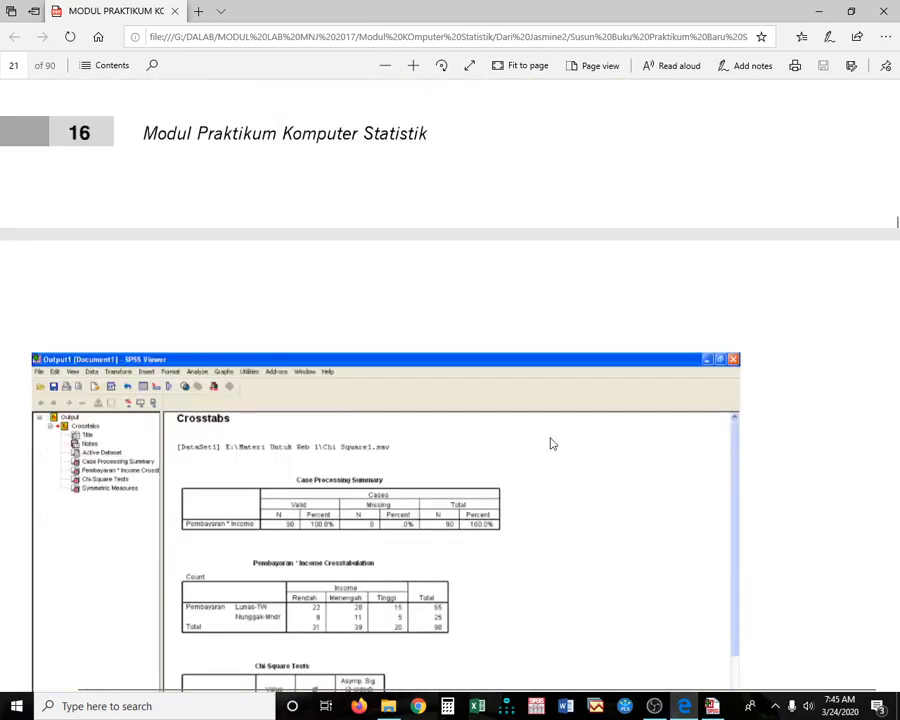
{"action": "scroll", "coordinate": [551, 443], "scroll_direction": "down", "scroll_amount": 8}
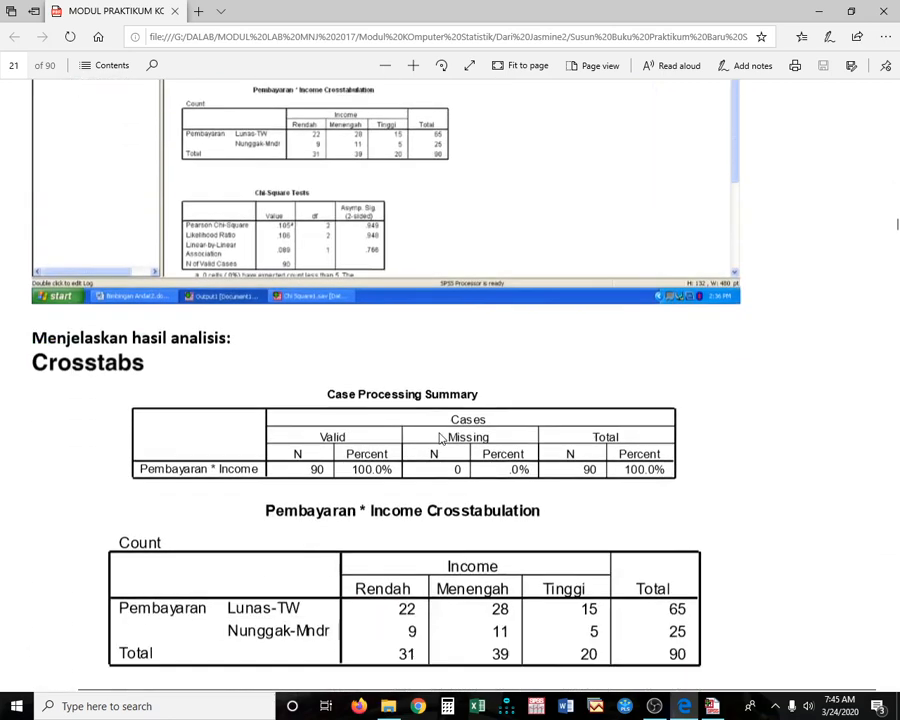
{"action": "scroll", "coordinate": [440, 437], "scroll_direction": "down", "scroll_amount": 3}
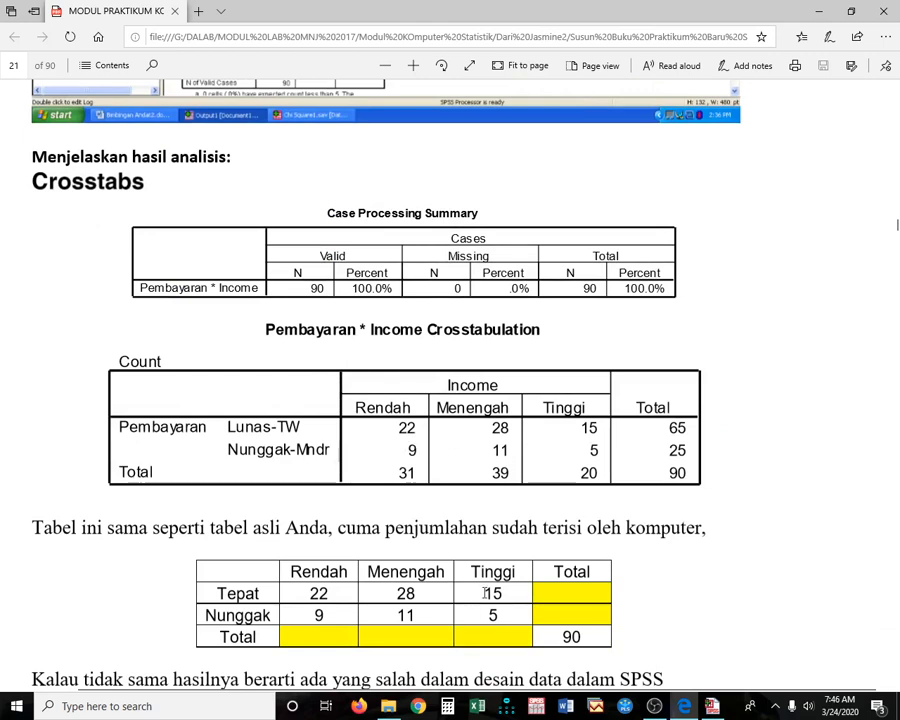
{"action": "scroll", "coordinate": [484, 572], "scroll_direction": "down", "scroll_amount": 10}
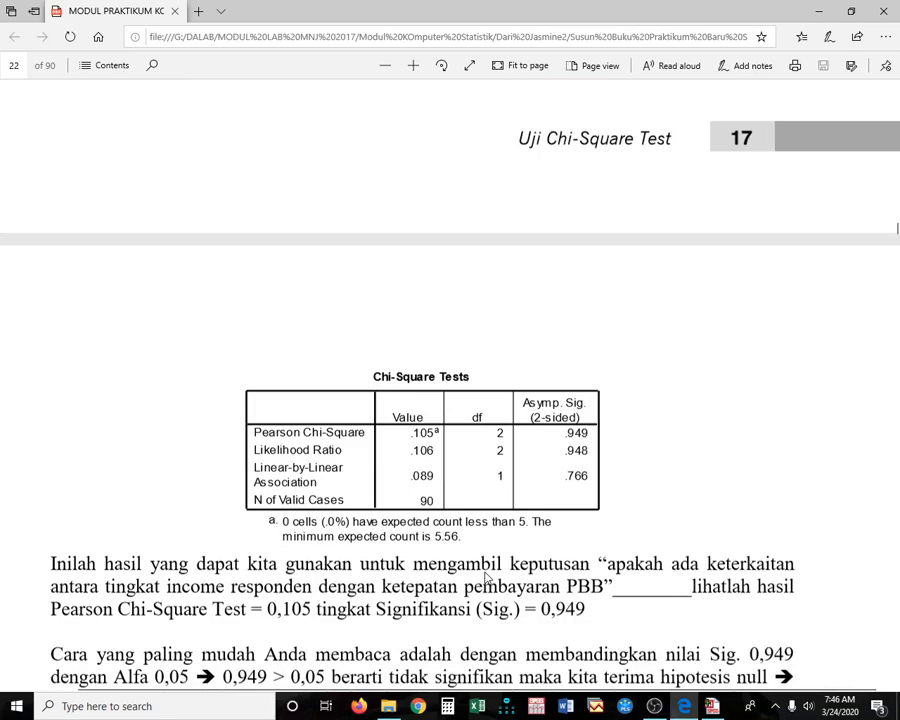
{"action": "scroll", "coordinate": [484, 578], "scroll_direction": "down", "scroll_amount": 3}
{"action": "scroll", "coordinate": [484, 577], "scroll_direction": "up", "scroll_amount": 8}
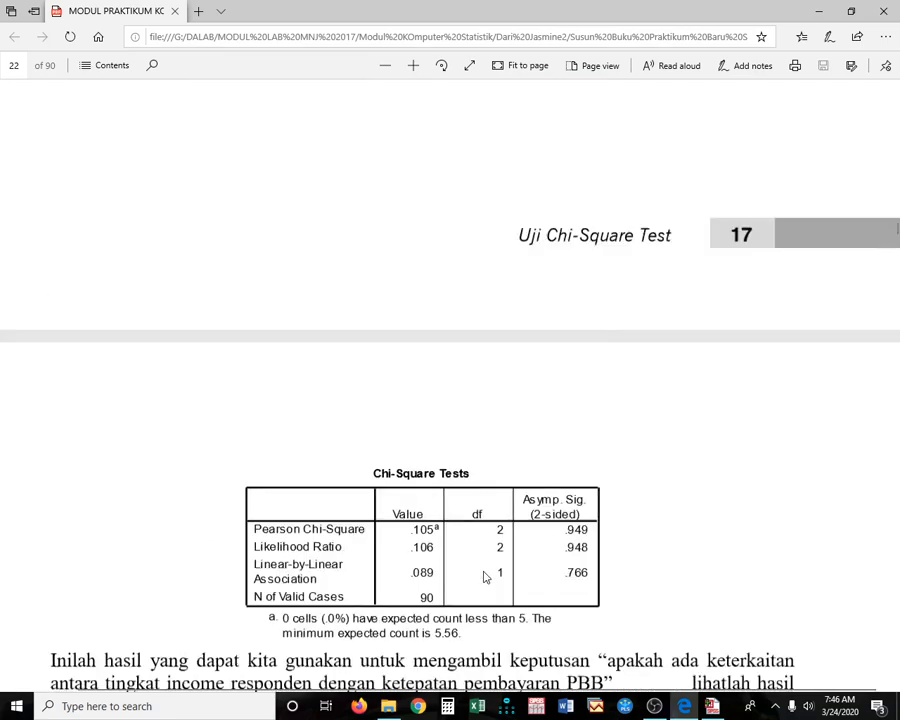
{"action": "scroll", "coordinate": [486, 578], "scroll_direction": "up", "scroll_amount": 1}
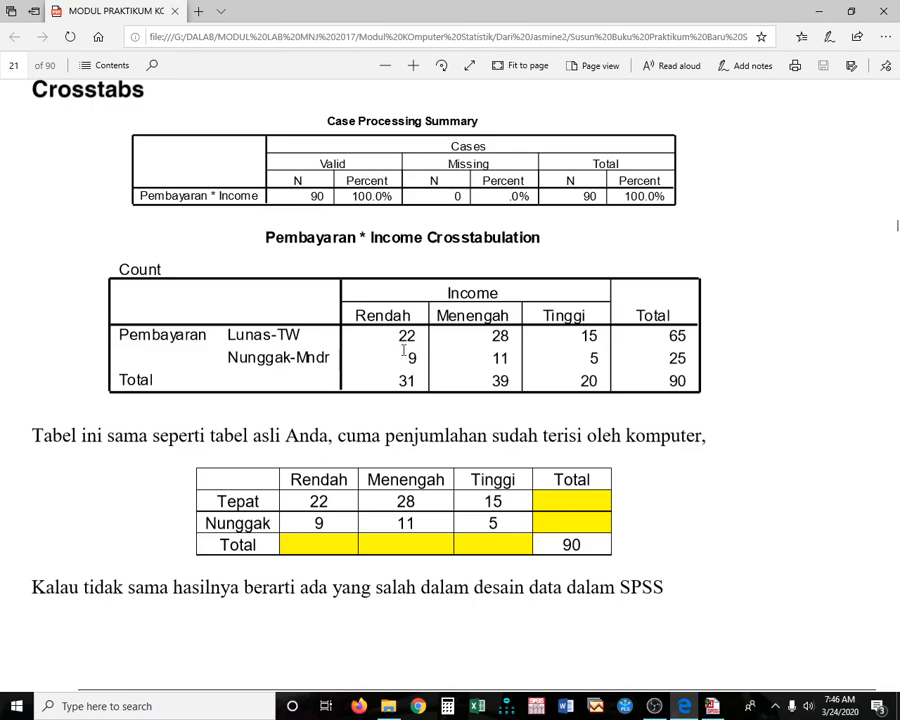
{"action": "scroll", "coordinate": [384, 459], "scroll_direction": "down", "scroll_amount": 15}
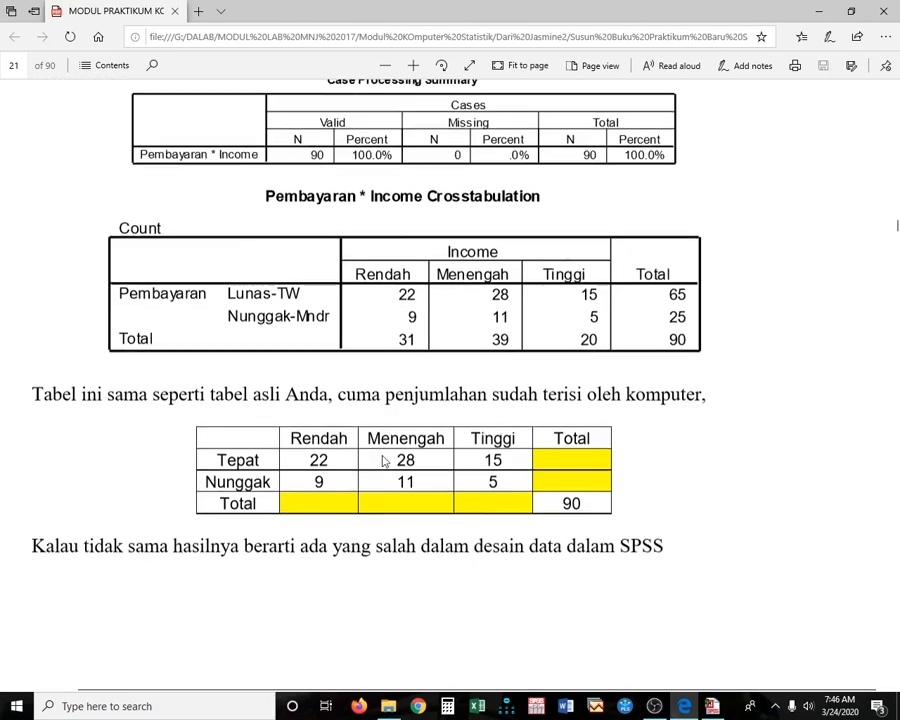
{"action": "scroll", "coordinate": [384, 460], "scroll_direction": "down", "scroll_amount": 1}
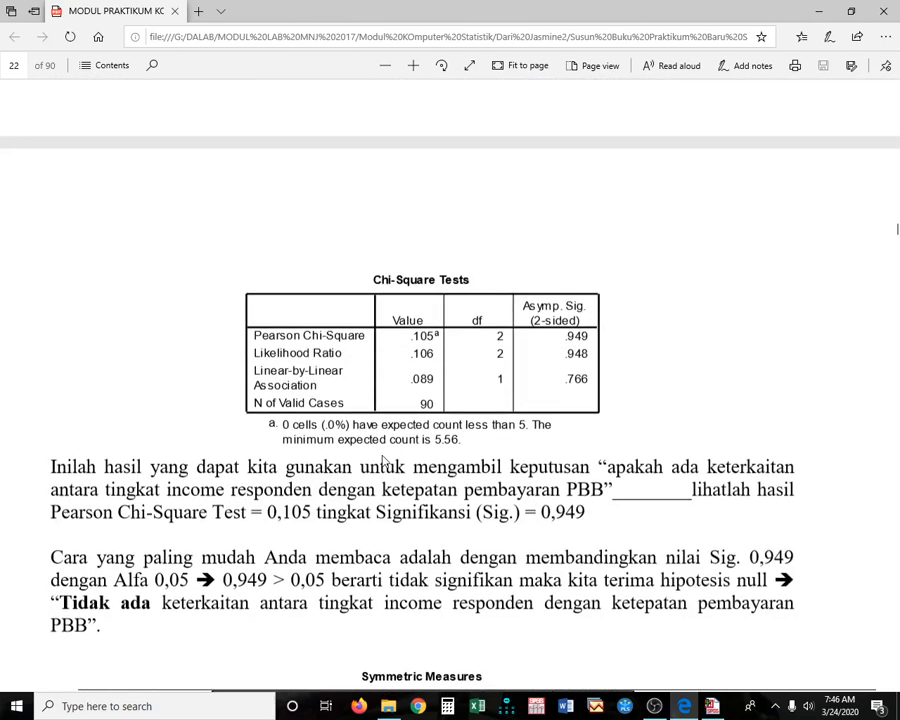
Examine the module's Symmetric Measures table and the detailed crosstabulation with percentages, and return to SPSS
{"action": "scroll", "coordinate": [384, 460], "scroll_direction": "down", "scroll_amount": 4}
{"action": "scroll", "coordinate": [384, 460], "scroll_direction": "down", "scroll_amount": 2}
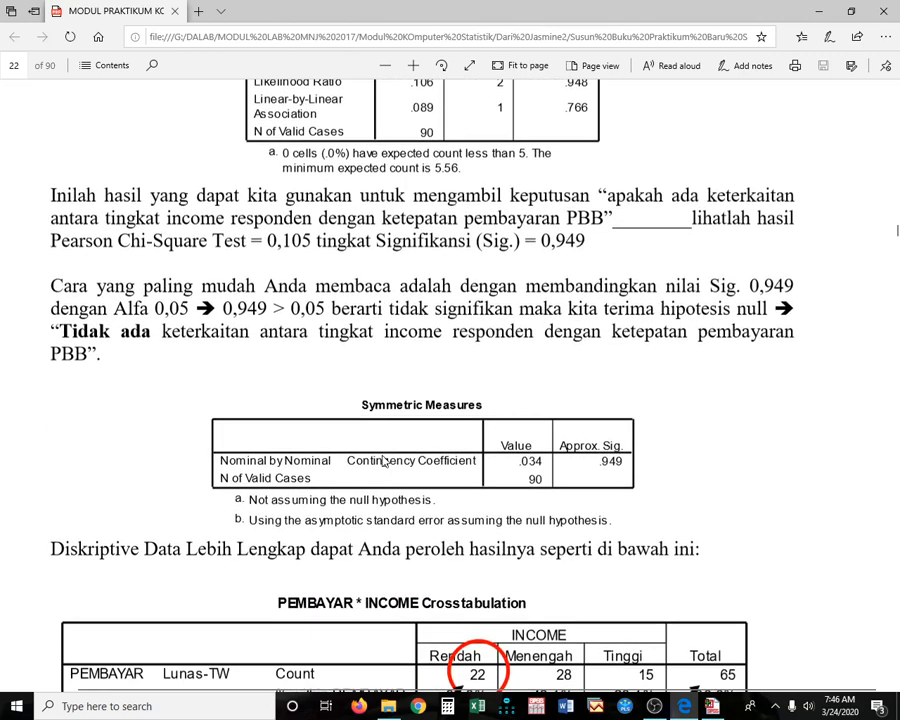
{"action": "scroll", "coordinate": [384, 460], "scroll_direction": "down", "scroll_amount": 4}
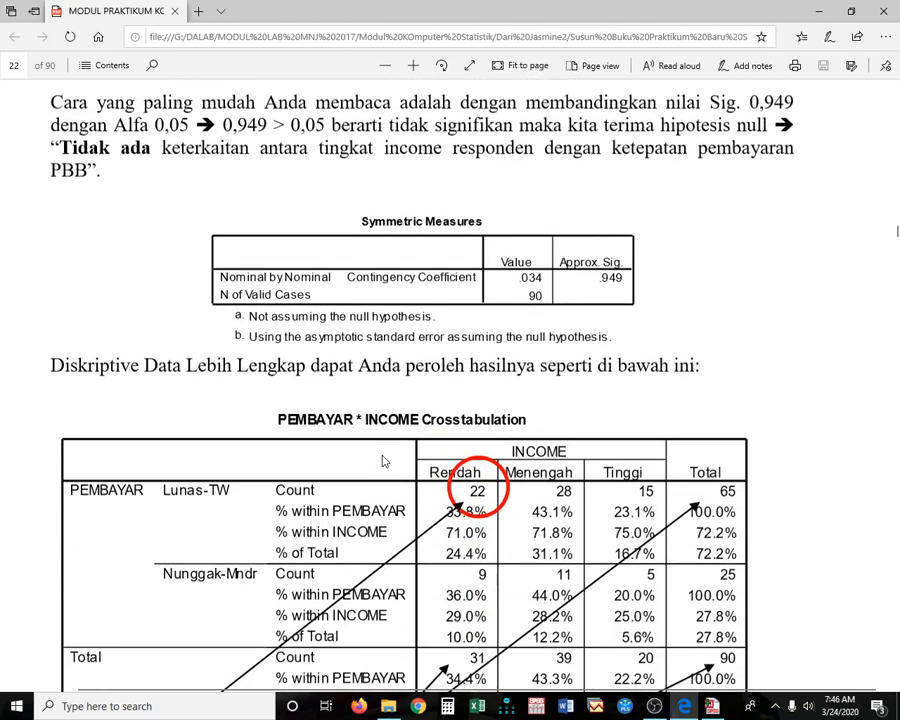
{"action": "scroll", "coordinate": [383, 460], "scroll_direction": "down", "scroll_amount": 2}
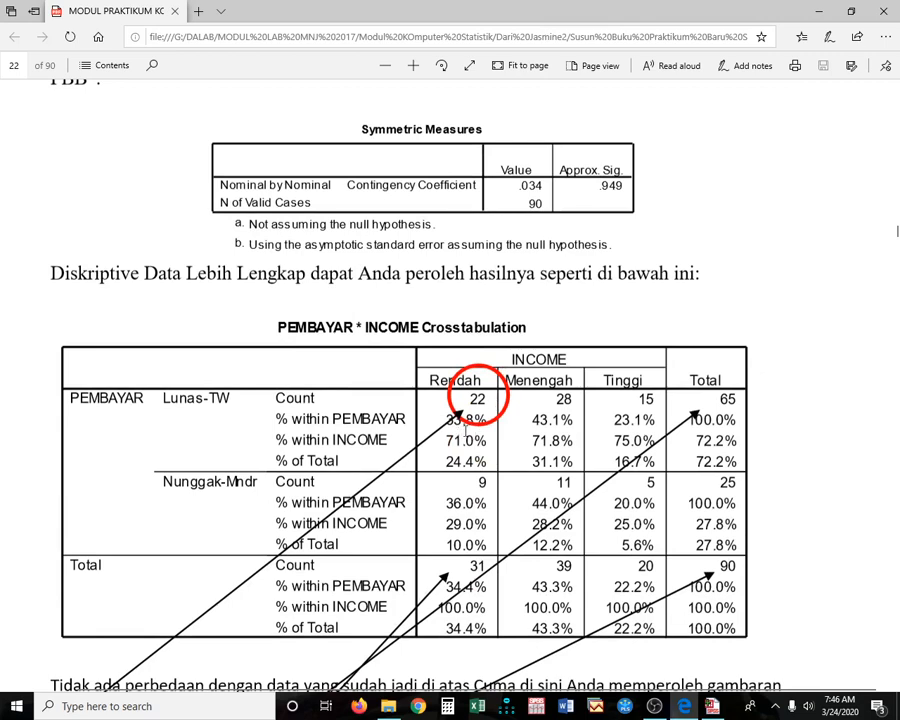
{"action": "scroll", "coordinate": [463, 434], "scroll_direction": "down", "scroll_amount": 10}
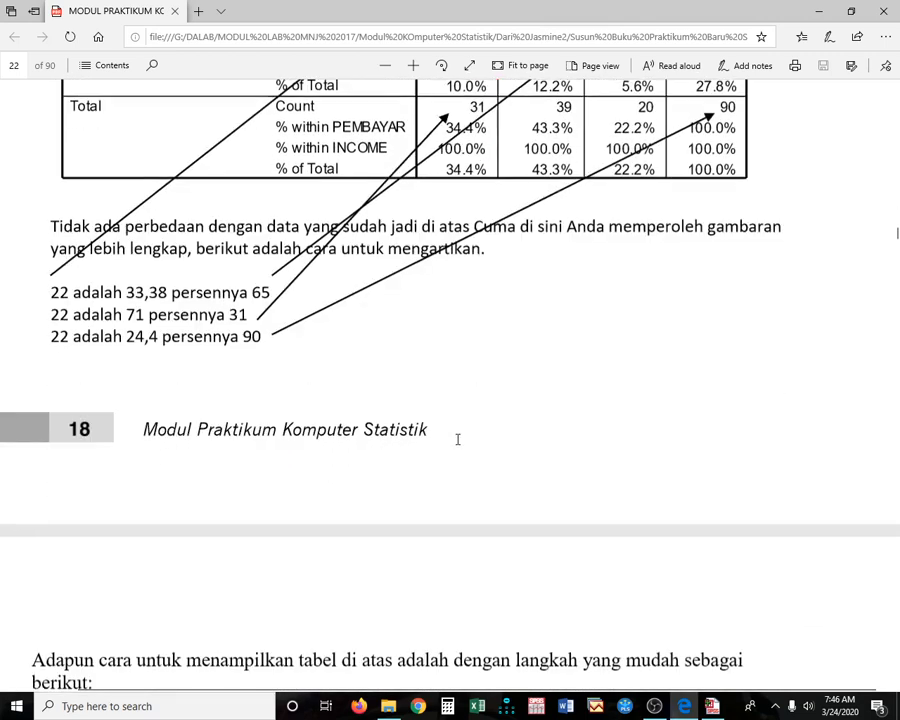
{"action": "scroll", "coordinate": [458, 439], "scroll_direction": "down", "scroll_amount": 8}
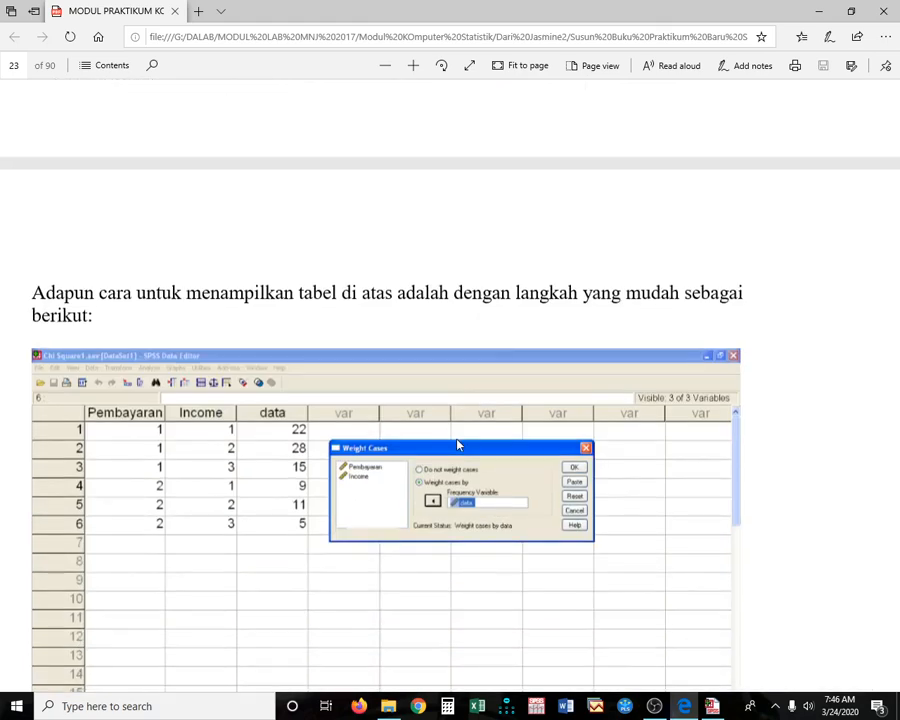
{"action": "scroll", "coordinate": [458, 445], "scroll_direction": "up", "scroll_amount": 9}
{"action": "scroll", "coordinate": [458, 445], "scroll_direction": "up", "scroll_amount": 5}
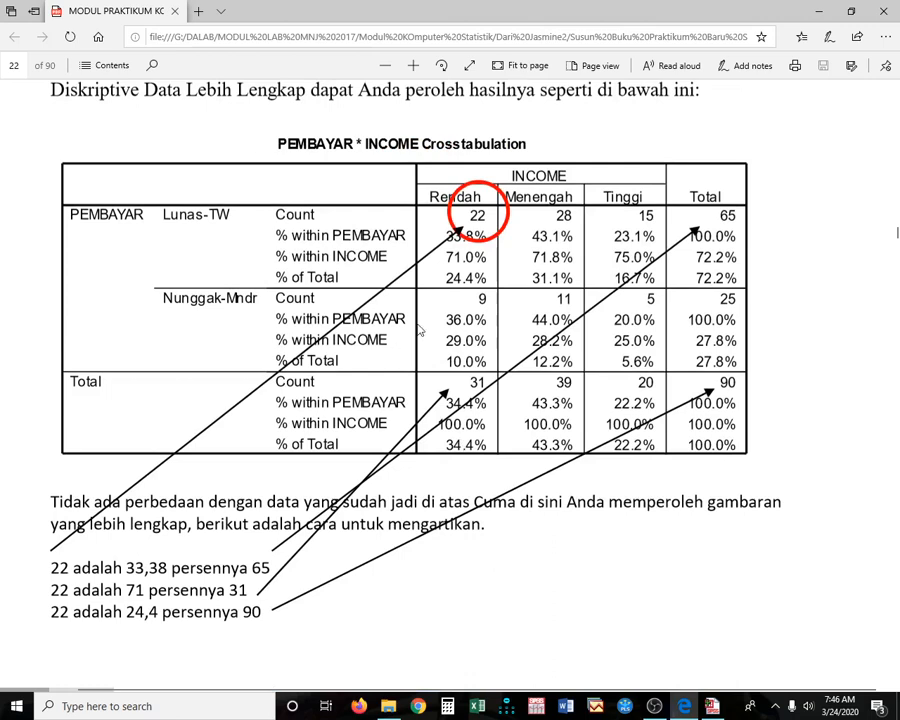
{"action": "left_click", "coordinate": [720, 708]}
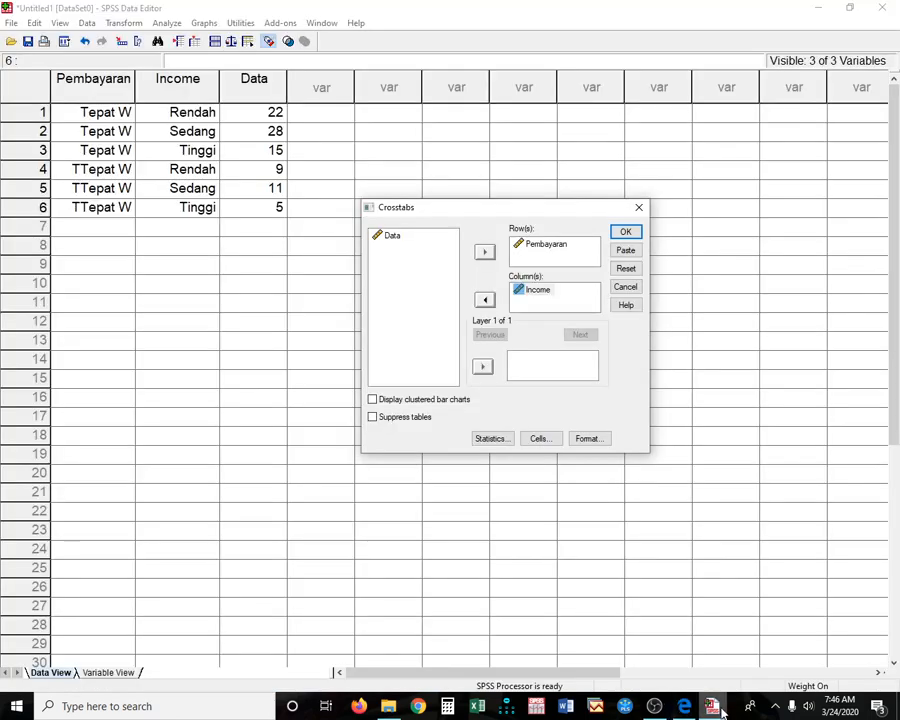
Request the Chi-square and Contingency coefficient statistics for the crosstab
{"action": "left_click", "coordinate": [490, 439]}
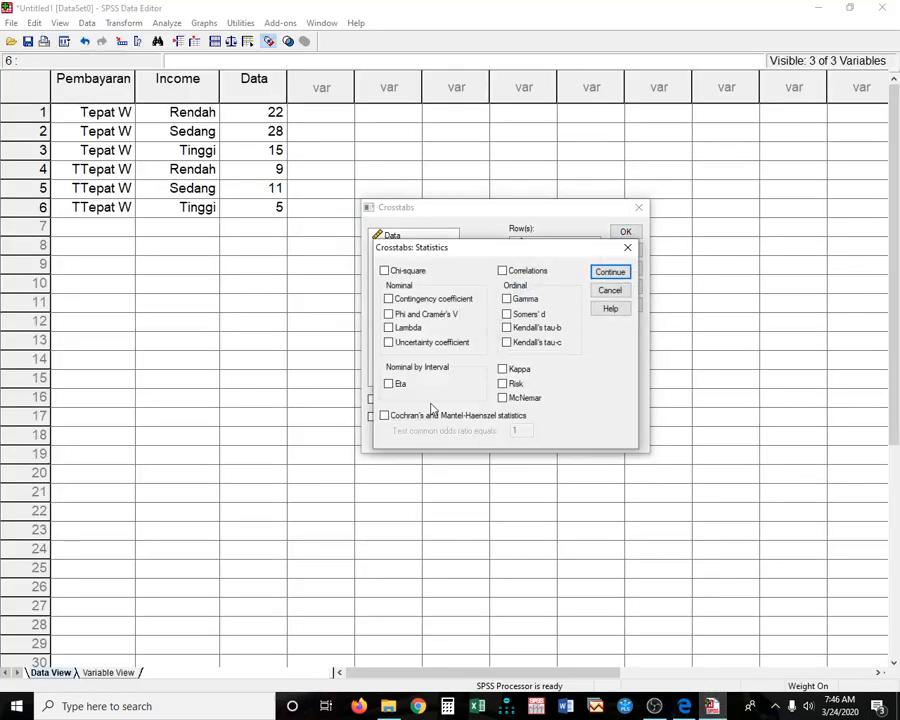
{"action": "left_click", "coordinate": [402, 272]}
{"action": "left_click", "coordinate": [608, 273]}
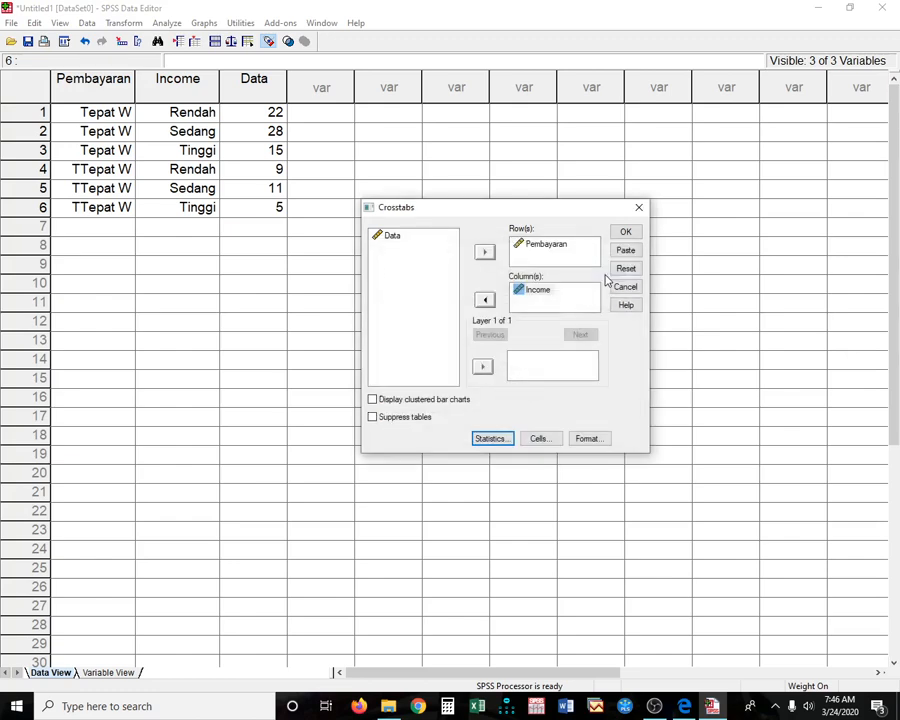
Add row, column and total percentages to the crosstab's cell display
{"action": "left_click", "coordinate": [539, 439]}
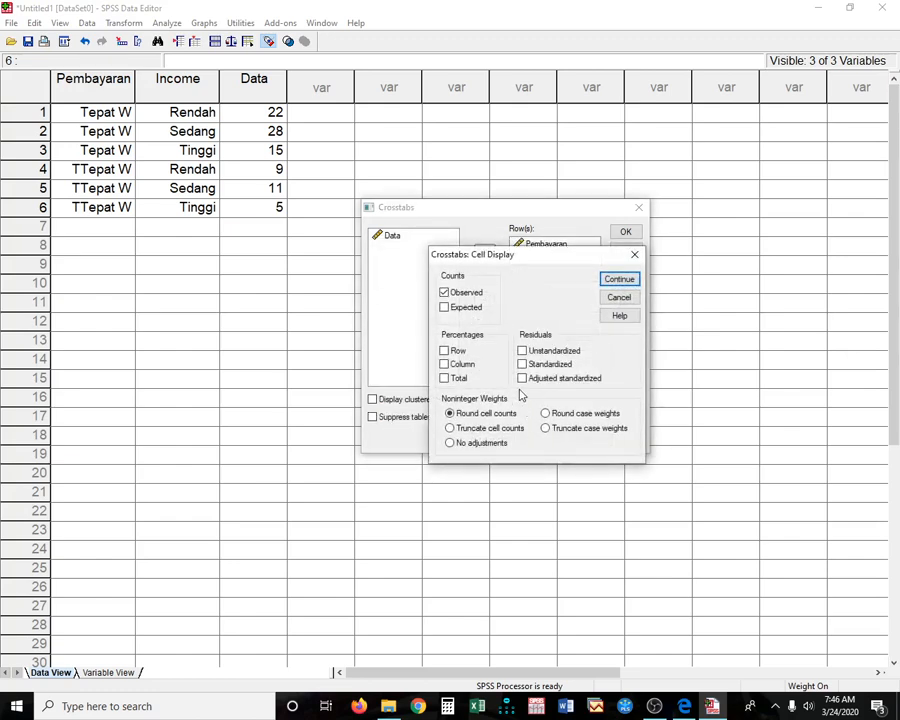
{"action": "left_click", "coordinate": [444, 351]}
{"action": "left_click", "coordinate": [444, 364]}
{"action": "left_click", "coordinate": [444, 378]}
{"action": "left_click", "coordinate": [621, 283]}
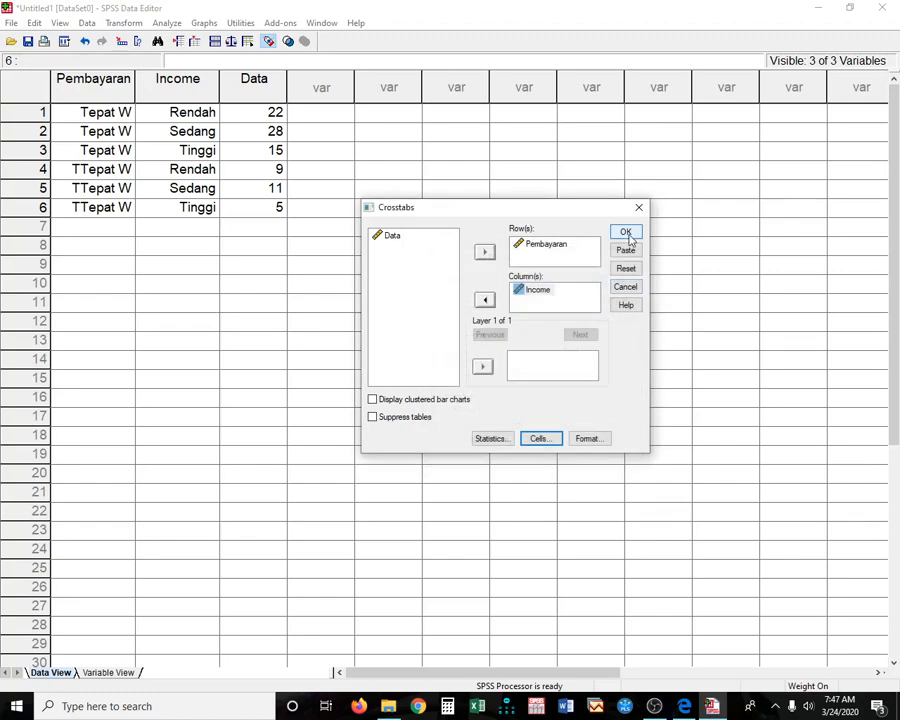
Run the Crosstabs analysis and delete the syntax log from the output
{"action": "left_click", "coordinate": [629, 236]}
{"action": "left_click", "coordinate": [320, 130]}
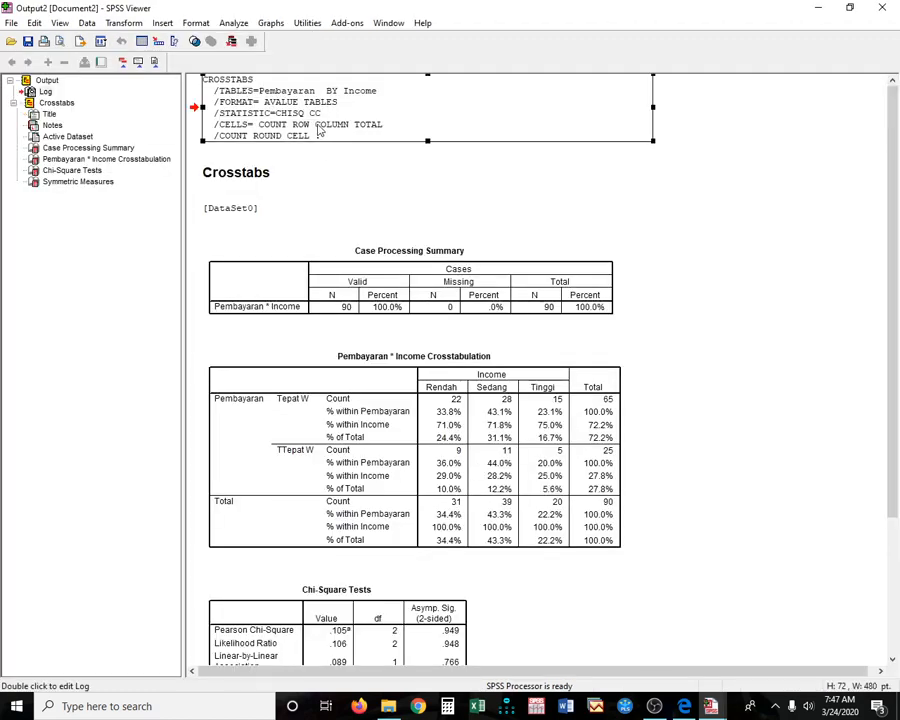
{"action": "key", "text": "Delete"}
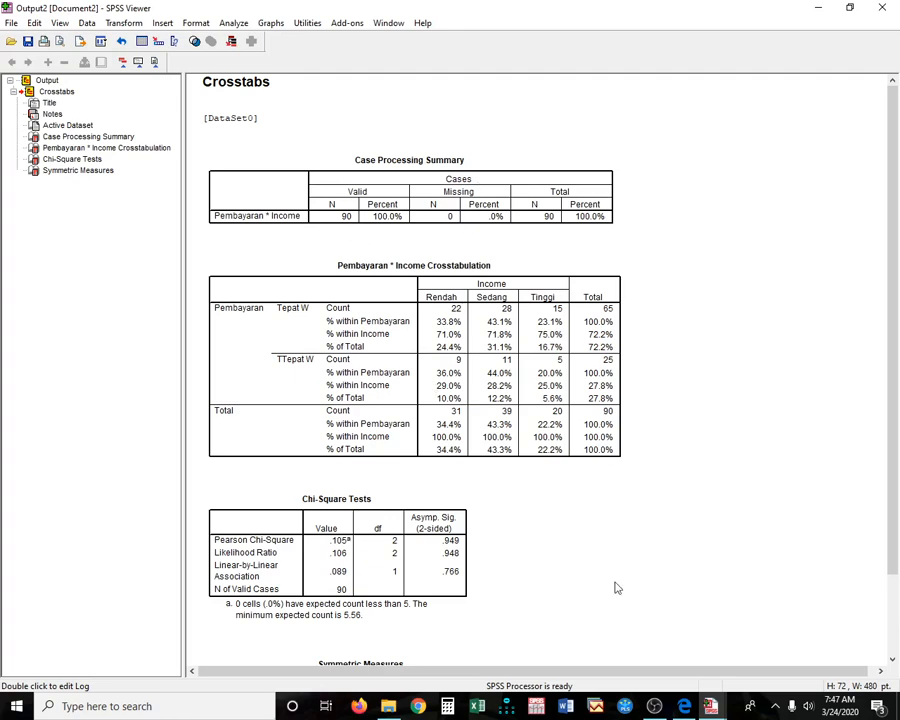
Compare the module's Pembayaran by Income crosstabulation with the SPSS output, including the Chi-Square Tests and Symmetric Measures tables
{"action": "left_click", "coordinate": [685, 706]}
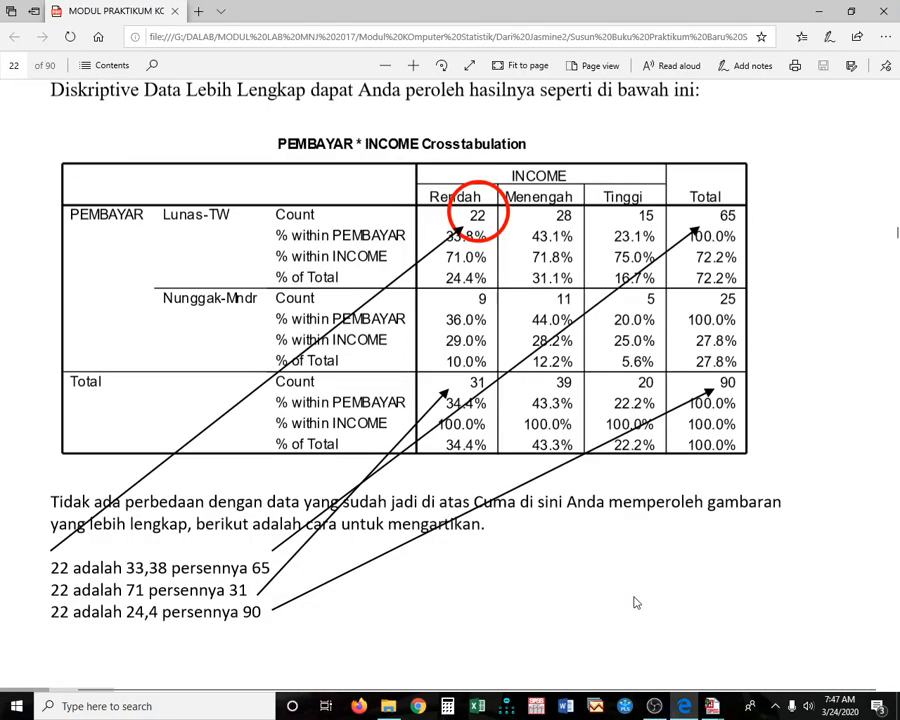
{"action": "scroll", "coordinate": [636, 602], "scroll_direction": "up", "scroll_amount": 10}
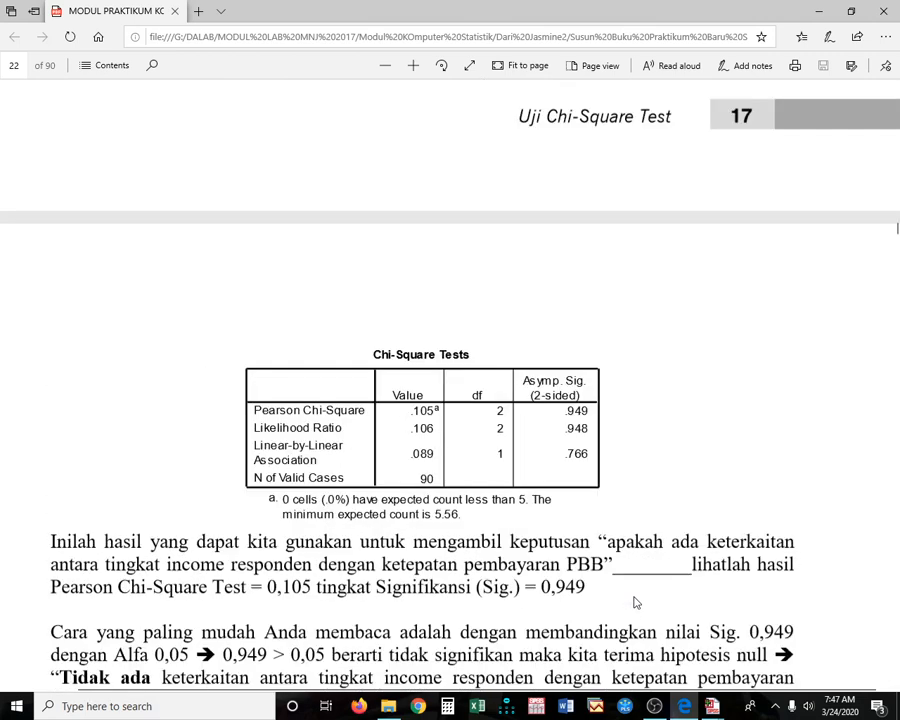
{"action": "scroll", "coordinate": [615, 558], "scroll_direction": "up", "scroll_amount": 5}
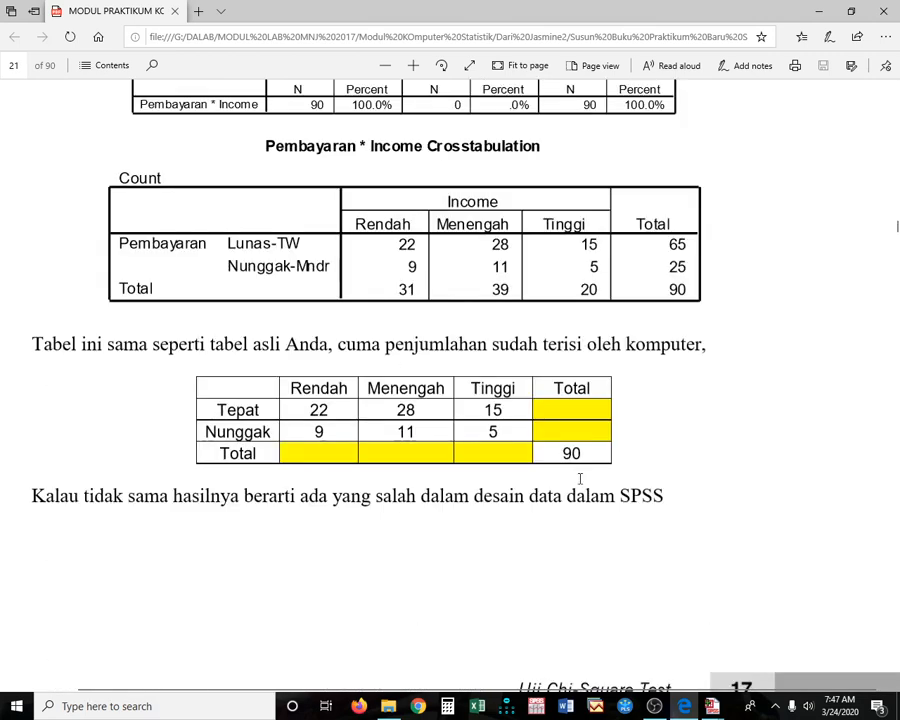
{"action": "mouse_move", "coordinate": [712, 706]}
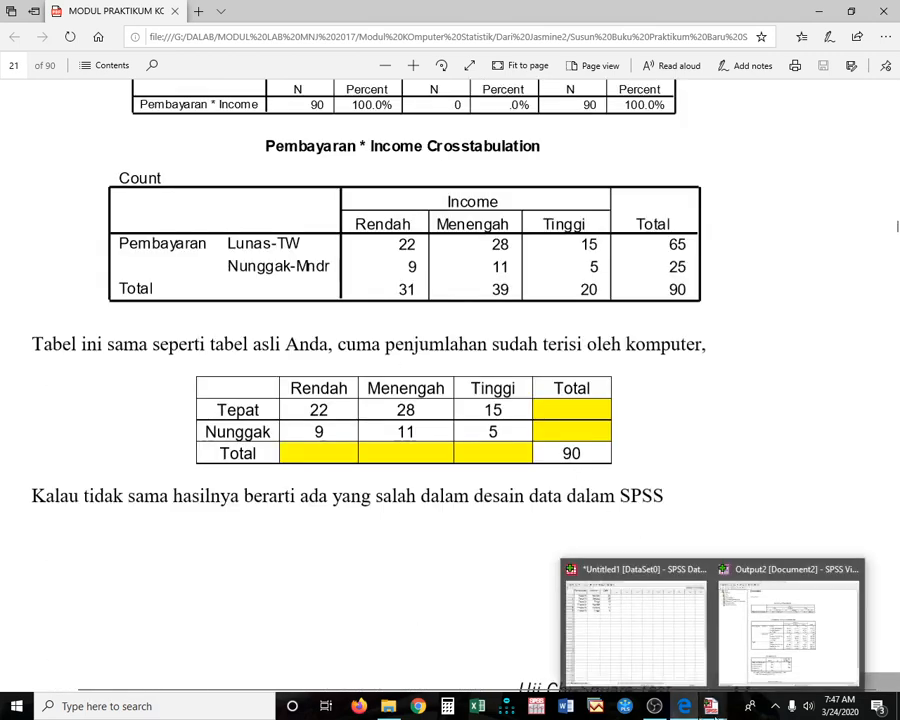
{"action": "left_click", "coordinate": [745, 678]}
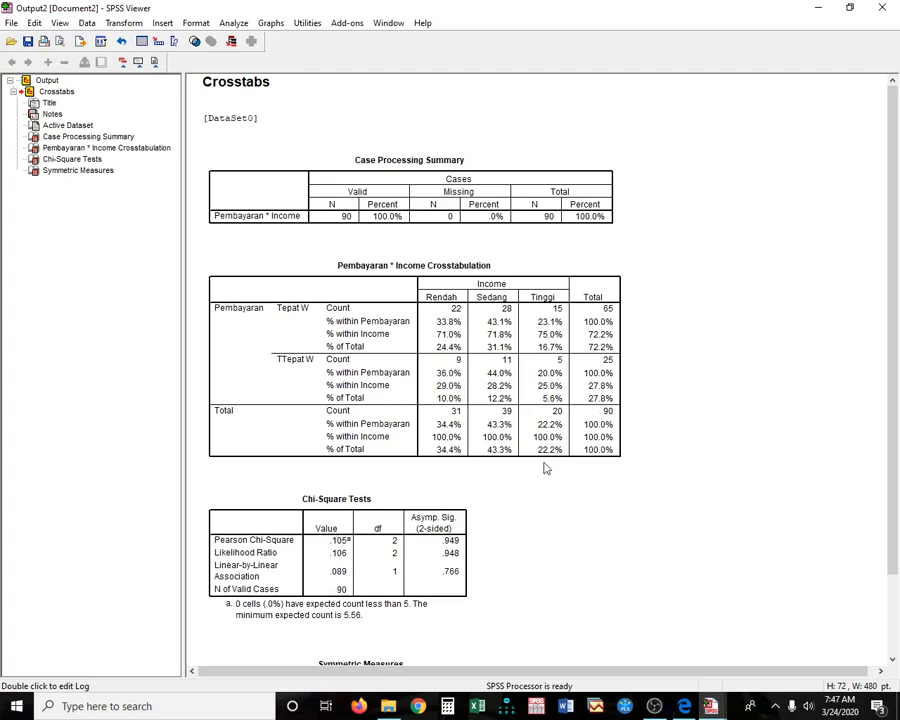
{"action": "scroll", "coordinate": [543, 470], "scroll_direction": "down", "scroll_amount": 3}
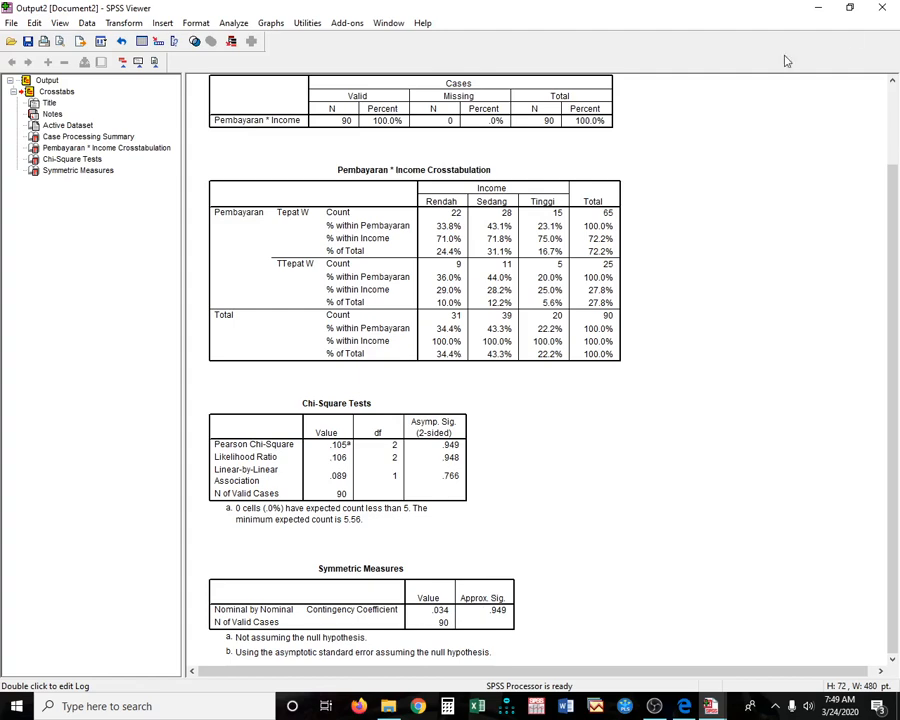
Close the Crosstabs output without saving it and return to the SPSS data editor
{"action": "left_click", "coordinate": [882, 7]}
{"action": "left_click", "coordinate": [490, 380]}
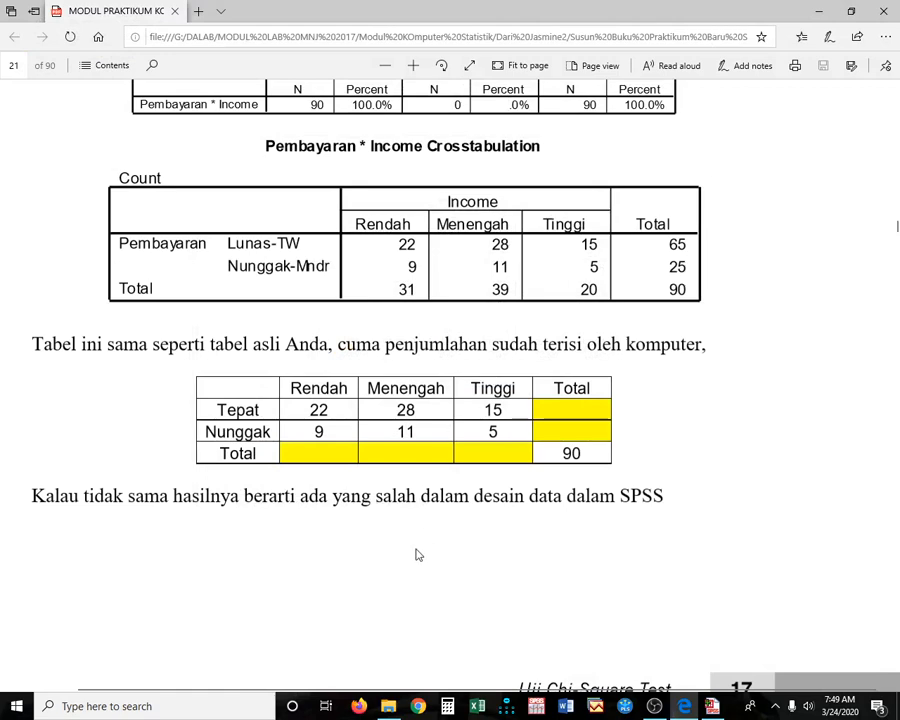
{"action": "key", "text": "alt+Tab"}
{"action": "left_click", "coordinate": [555, 358]}
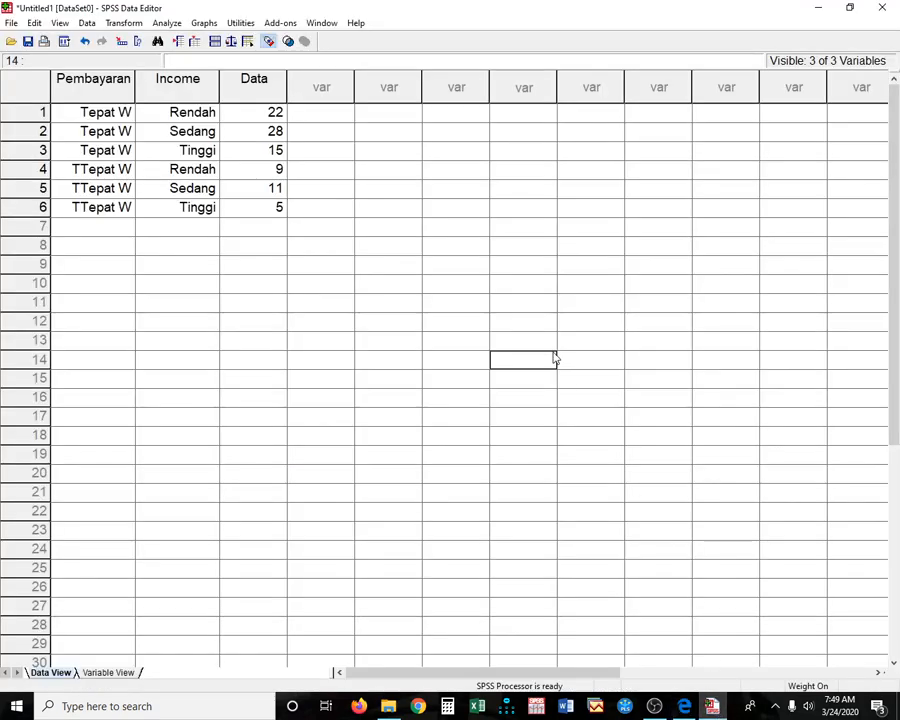
{"action": "left_click", "coordinate": [28, 41]}
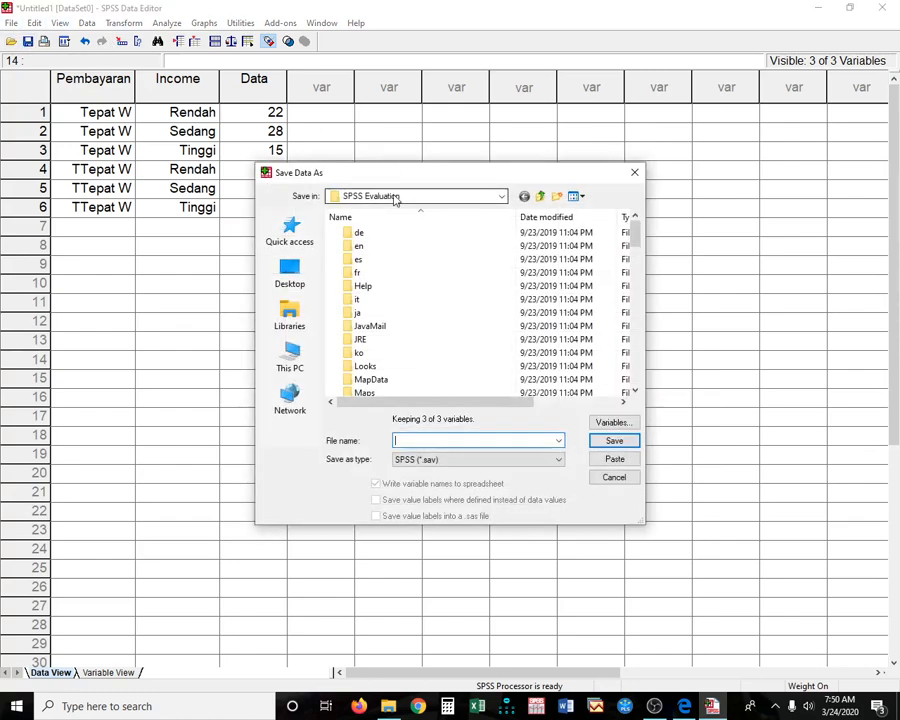
{"action": "left_click", "coordinate": [394, 197]}
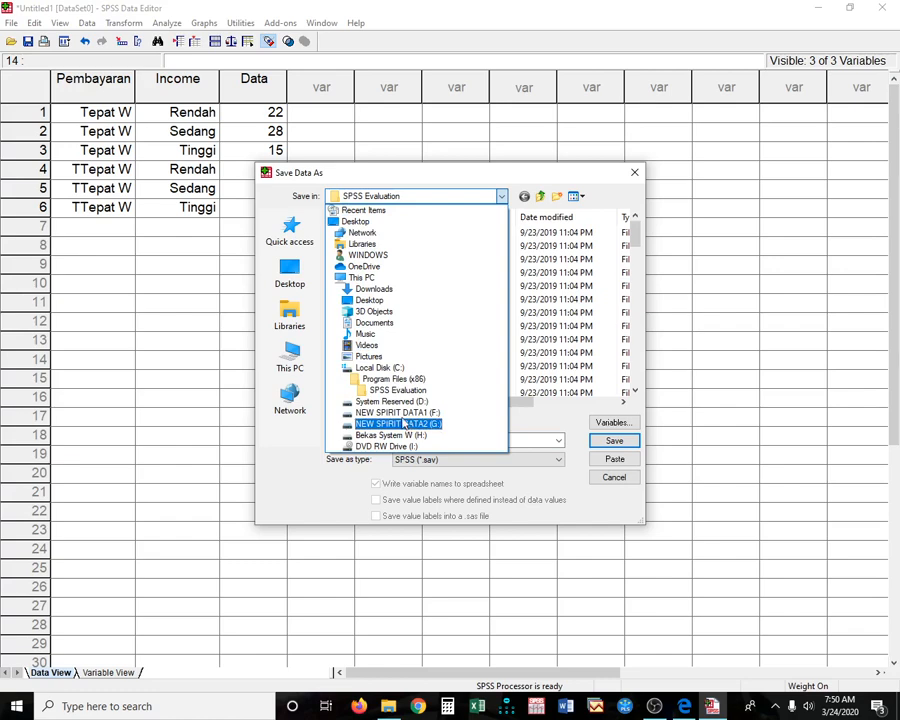
{"action": "key", "text": "Escape"}
{"action": "key", "text": "Escape"}
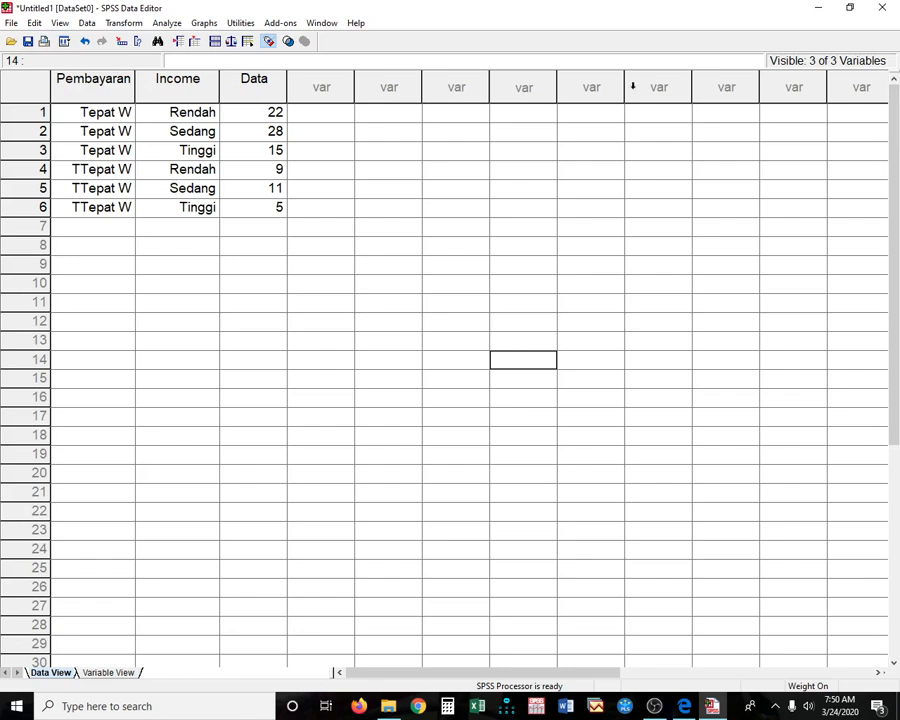
{"action": "left_click", "coordinate": [885, 8]}
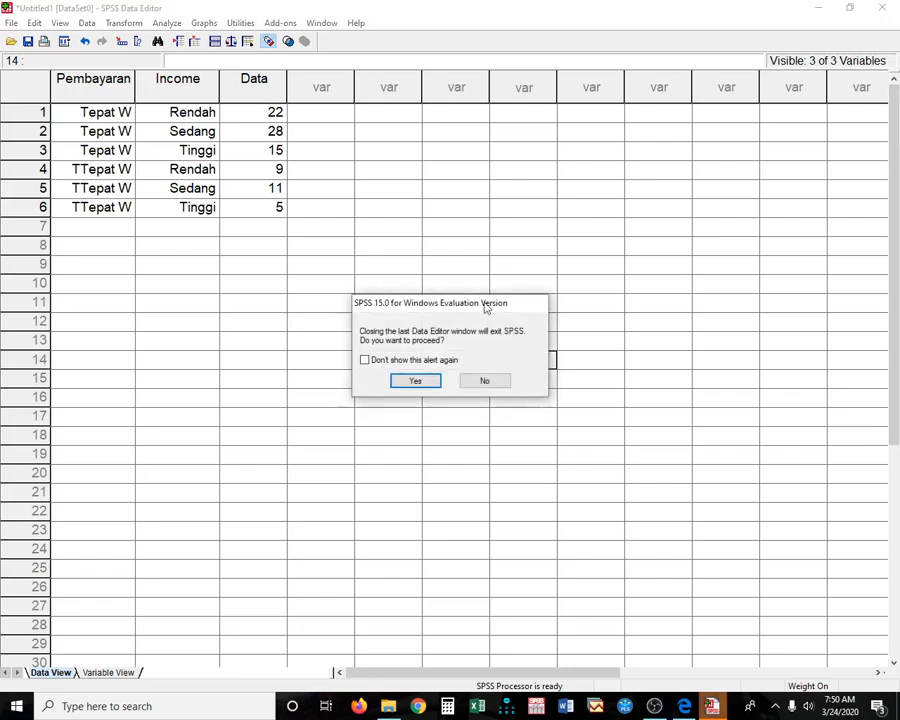
{"action": "left_click", "coordinate": [428, 384]}
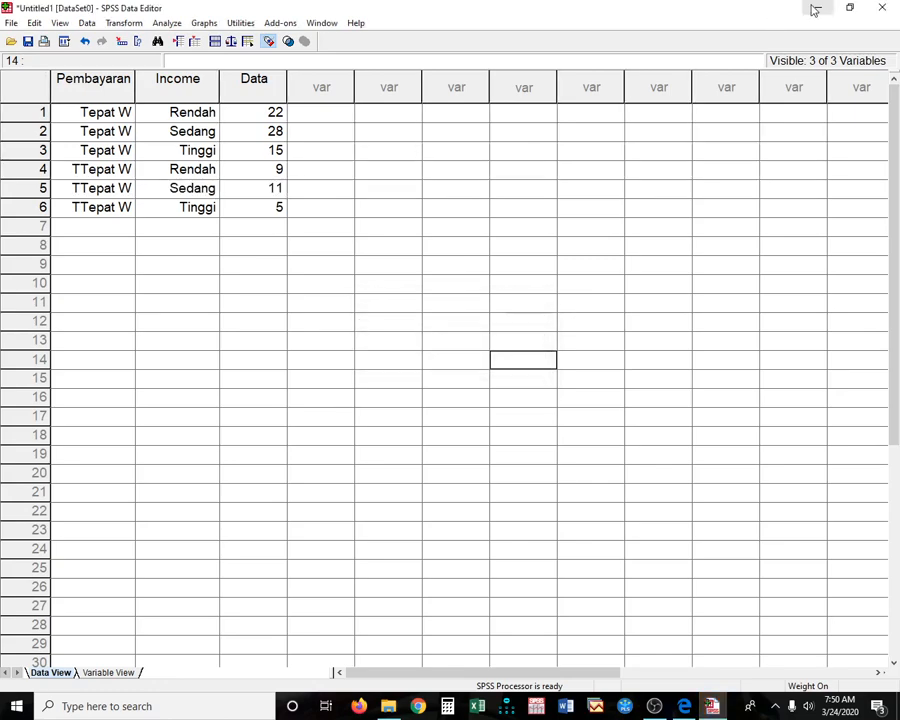
Minimize the data editor and review the module's instructions for weighting cases and adding row, column and total percentages
{"action": "left_click", "coordinate": [816, 8]}
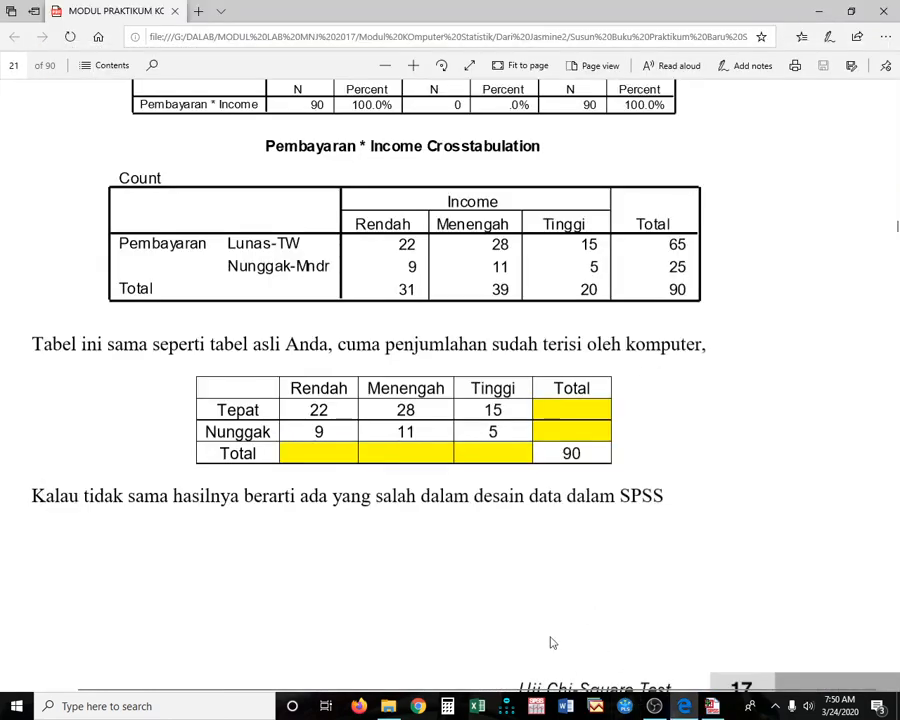
{"action": "scroll", "coordinate": [522, 577], "scroll_direction": "down", "scroll_amount": 5}
{"action": "scroll", "coordinate": [497, 561], "scroll_direction": "down", "scroll_amount": 5}
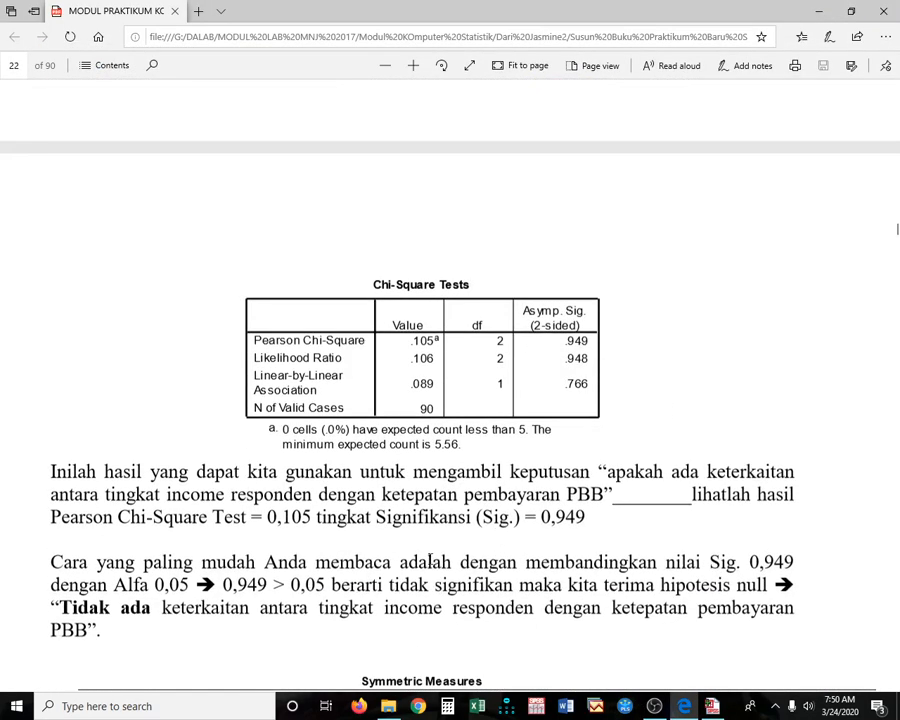
{"action": "scroll", "coordinate": [427, 560], "scroll_direction": "down", "scroll_amount": 1}
{"action": "scroll", "coordinate": [427, 560], "scroll_direction": "down", "scroll_amount": 15}
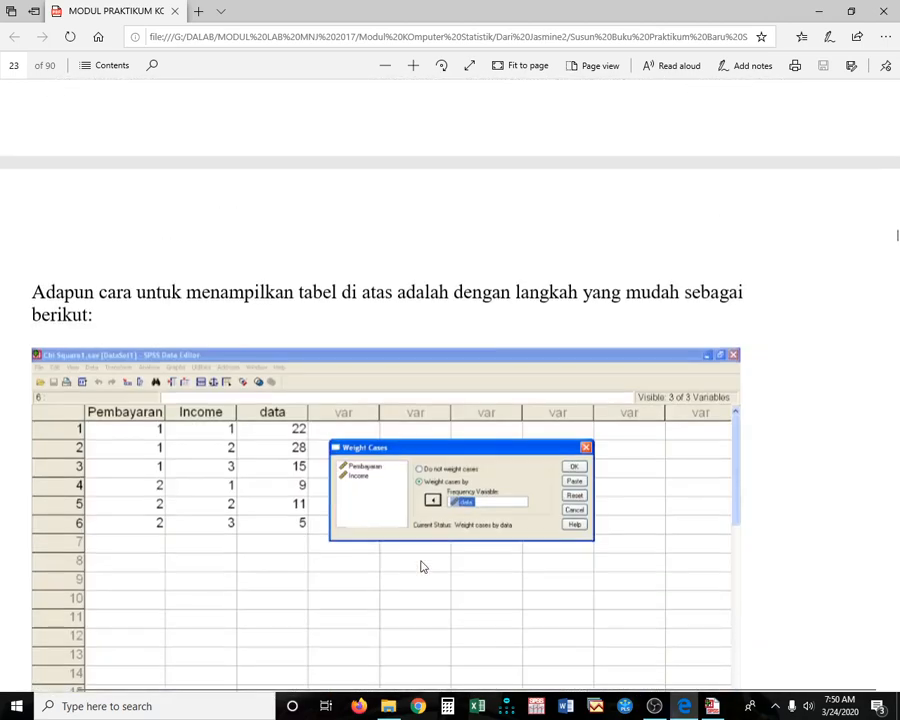
{"action": "scroll", "coordinate": [421, 567], "scroll_direction": "down", "scroll_amount": 6}
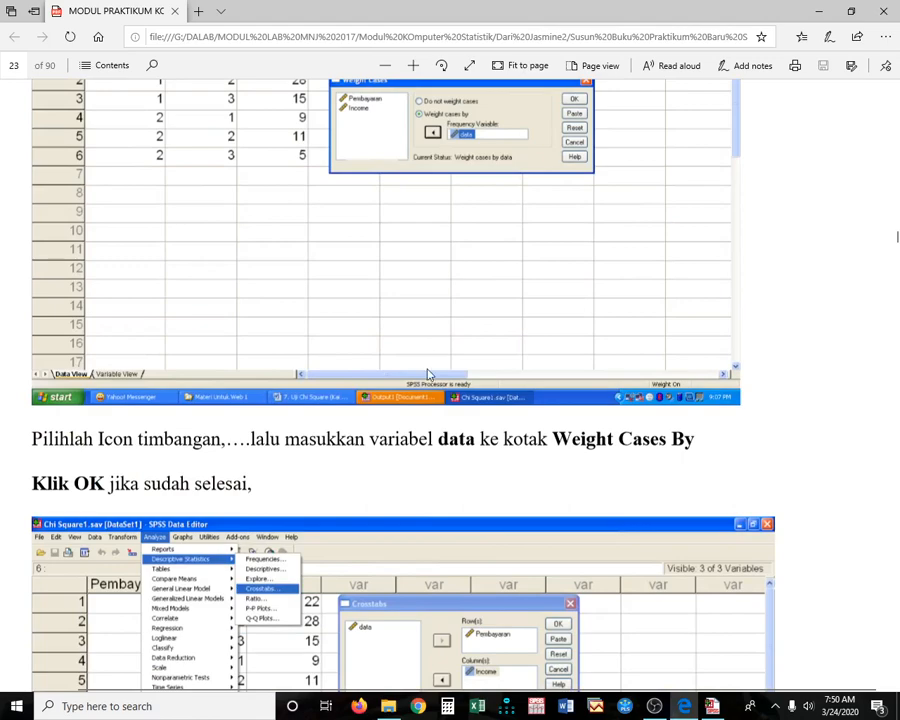
{"action": "scroll", "coordinate": [428, 374], "scroll_direction": "down", "scroll_amount": 7}
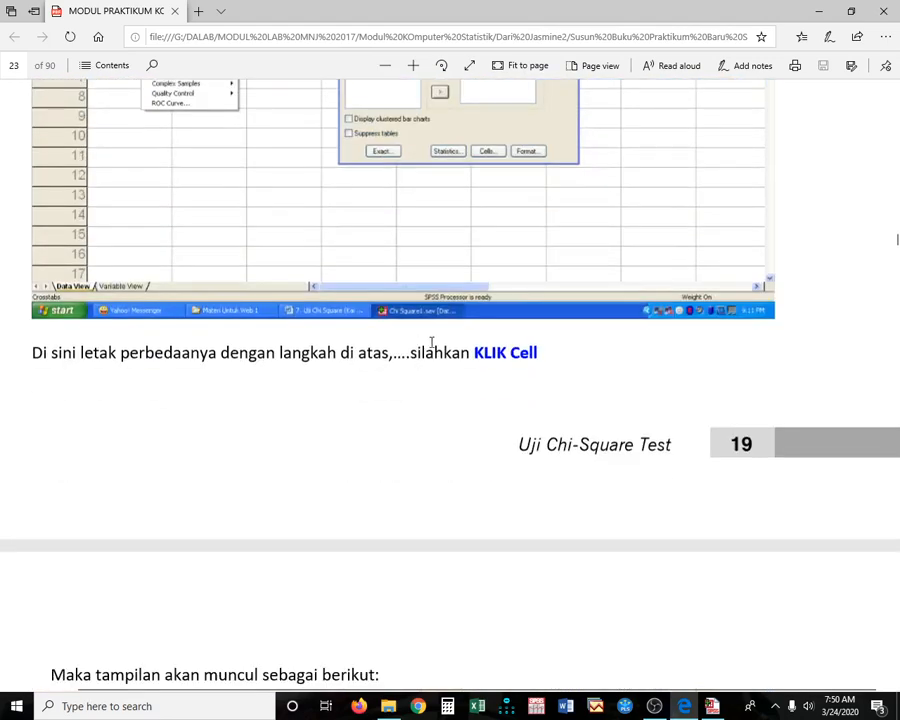
{"action": "scroll", "coordinate": [428, 280], "scroll_direction": "up", "scroll_amount": 10}
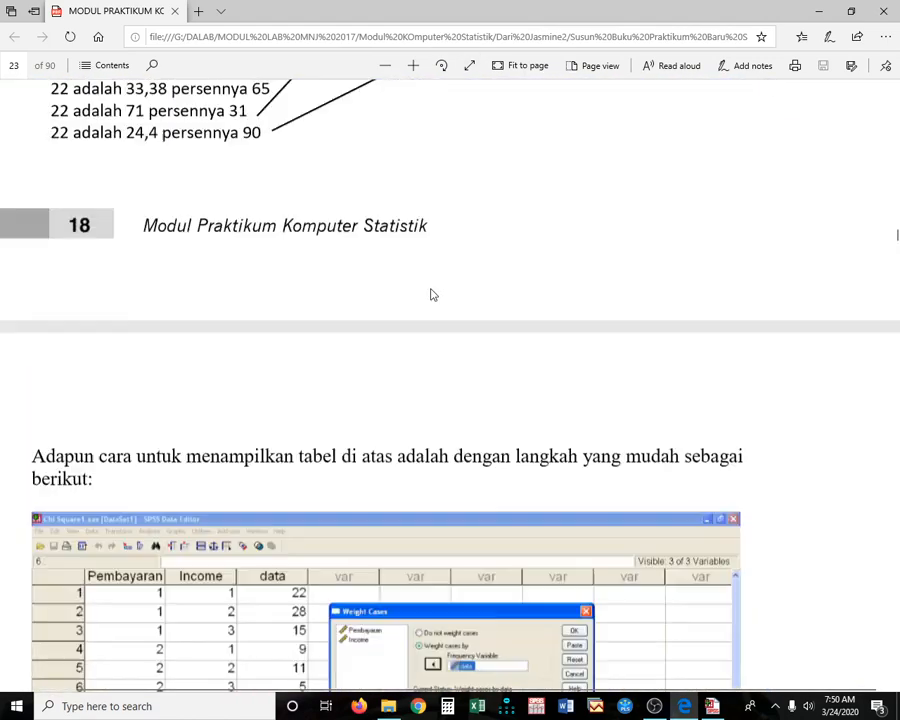
{"action": "scroll", "coordinate": [433, 295], "scroll_direction": "up", "scroll_amount": 4}
{"action": "scroll", "coordinate": [438, 257], "scroll_direction": "down", "scroll_amount": 10}
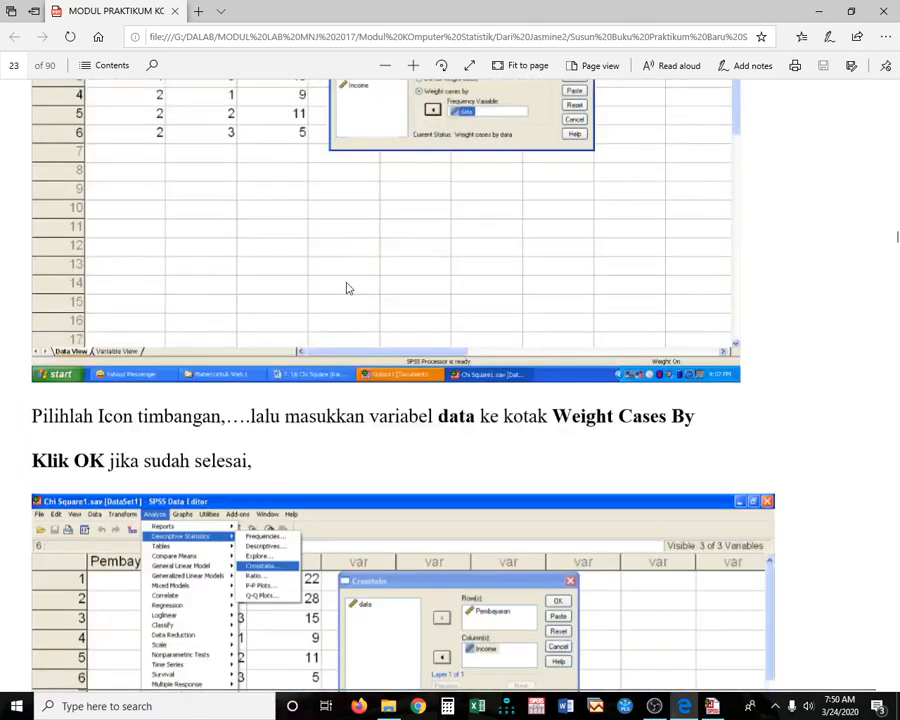
{"action": "scroll", "coordinate": [384, 368], "scroll_direction": "down", "scroll_amount": 8}
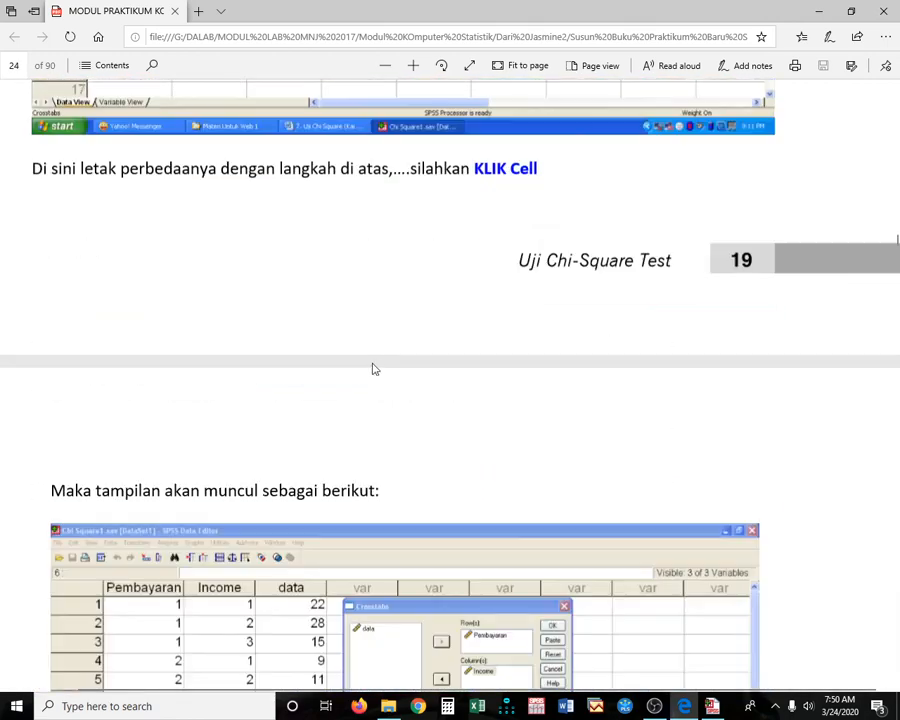
{"action": "scroll", "coordinate": [373, 369], "scroll_direction": "down", "scroll_amount": 4}
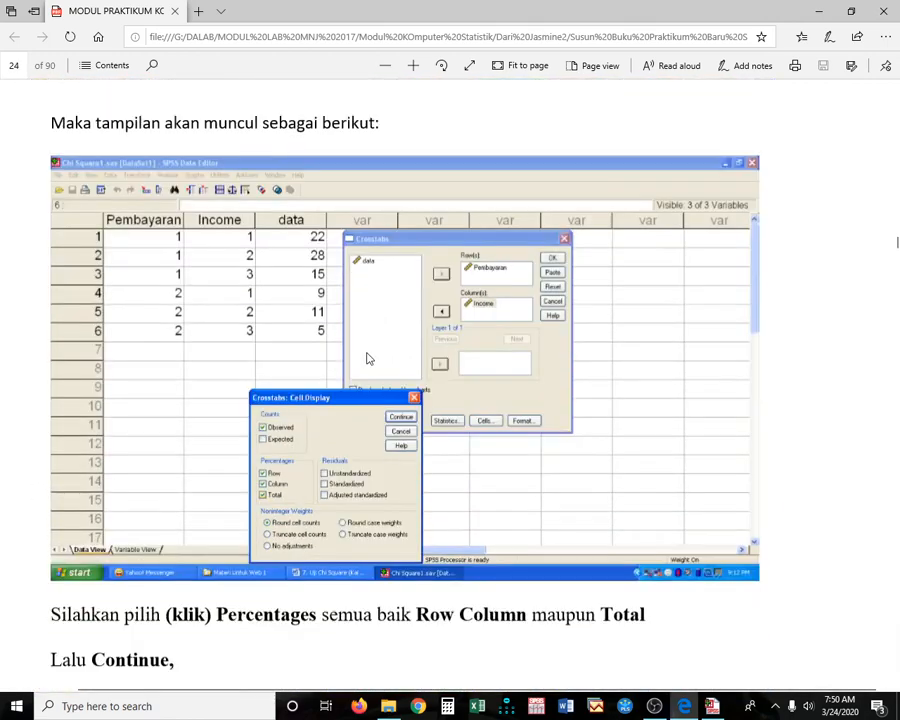
{"action": "scroll", "coordinate": [340, 345], "scroll_direction": "down", "scroll_amount": 6}
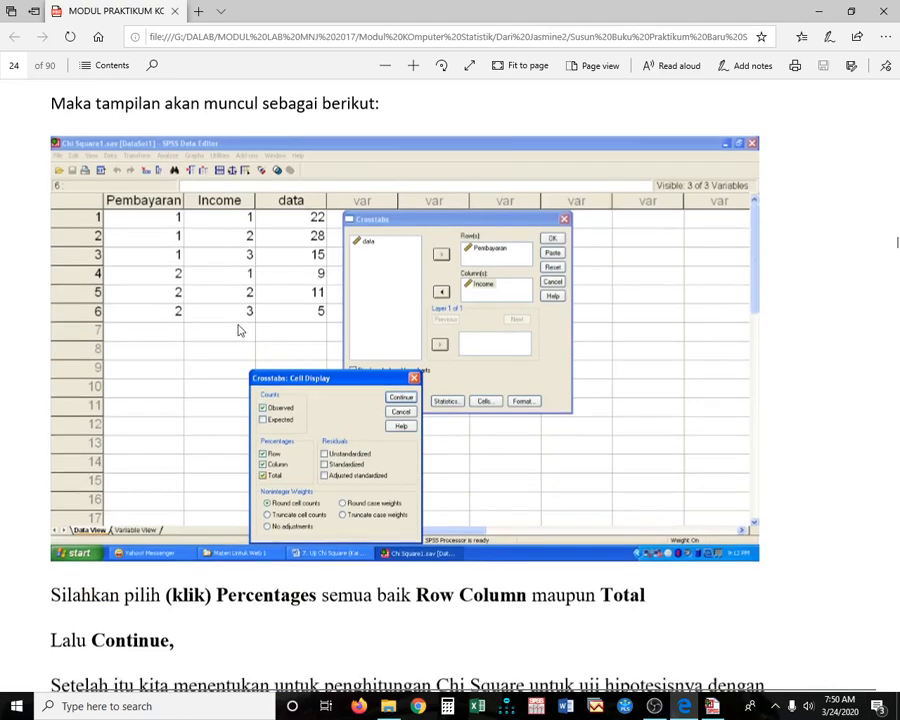
Examine the module's Contoh Kasus 3, covering its hypotheses and the table of education level by economic level
{"action": "scroll", "coordinate": [336, 345], "scroll_direction": "down", "scroll_amount": 11}
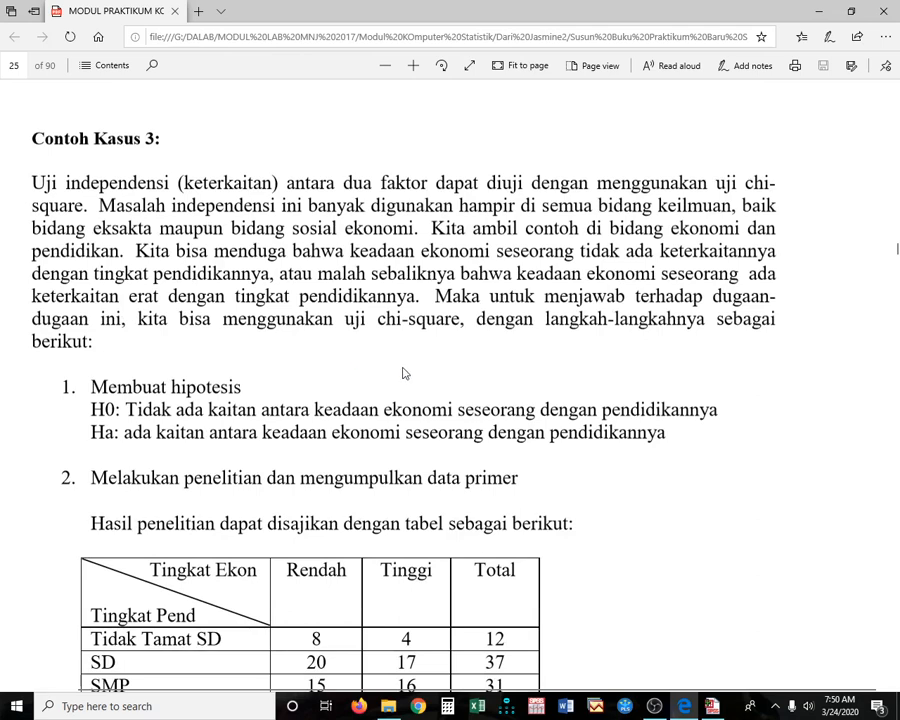
{"action": "scroll", "coordinate": [403, 373], "scroll_direction": "down", "scroll_amount": 3}
{"action": "scroll", "coordinate": [403, 373], "scroll_direction": "up", "scroll_amount": 2}
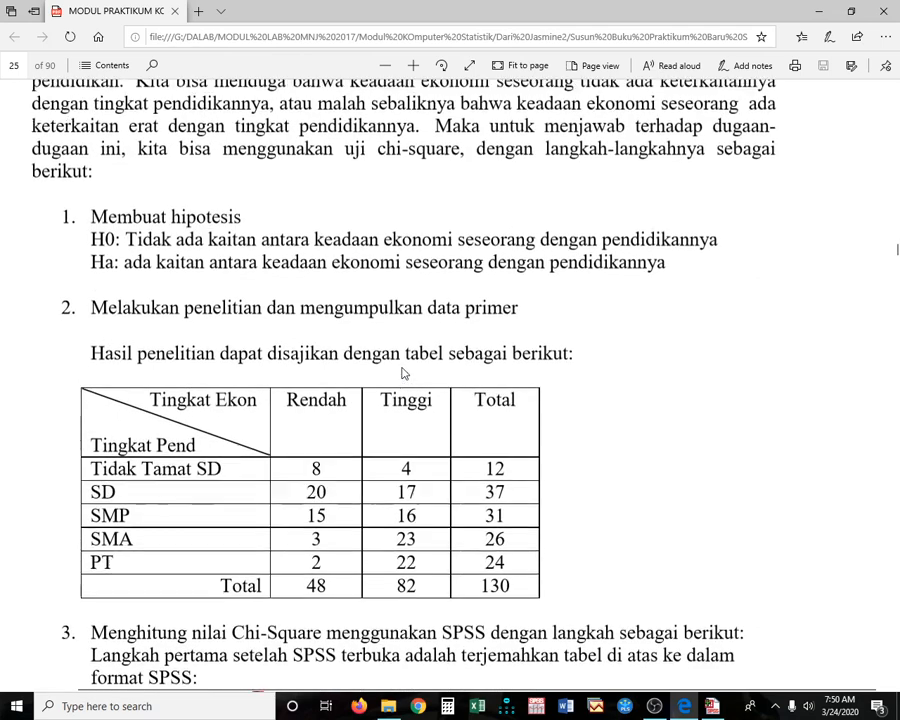
{"action": "scroll", "coordinate": [403, 373], "scroll_direction": "up", "scroll_amount": 2}
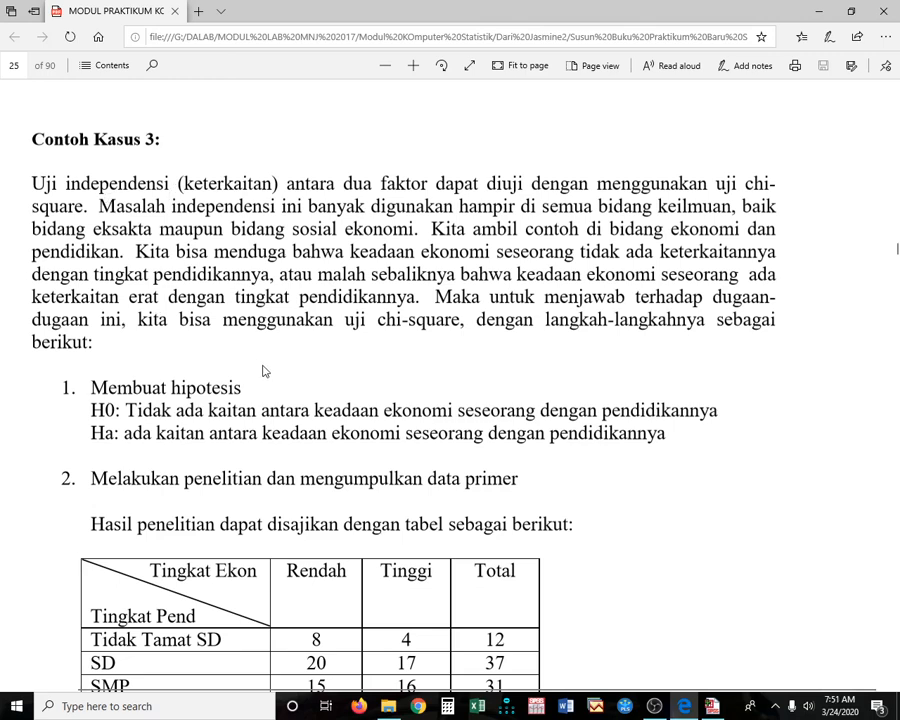
{"action": "scroll", "coordinate": [265, 371], "scroll_direction": "down", "scroll_amount": 3}
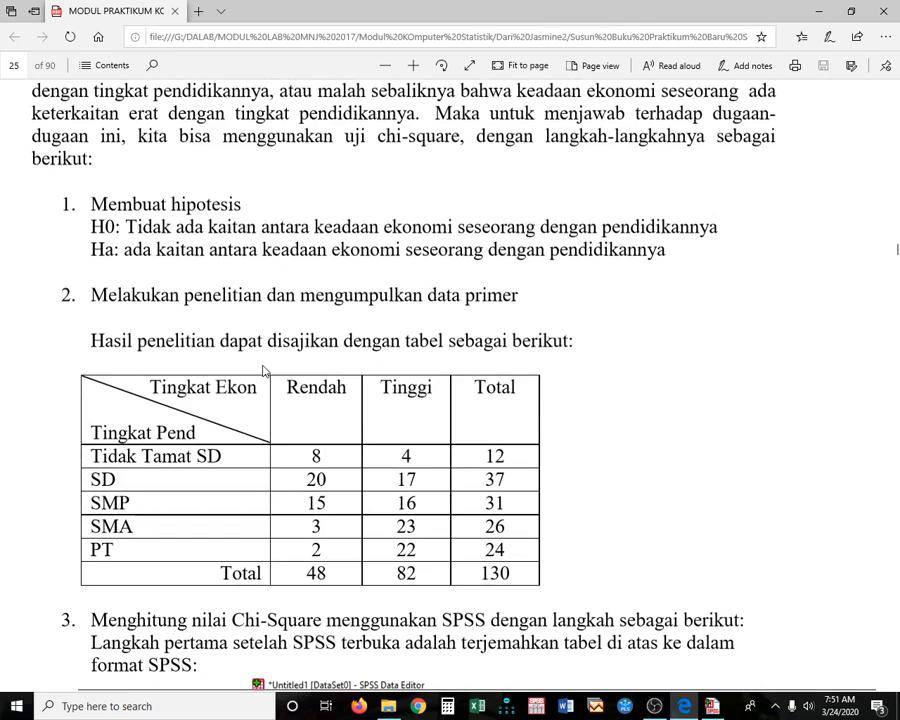
{"action": "scroll", "coordinate": [169, 393], "scroll_direction": "down", "scroll_amount": 2}
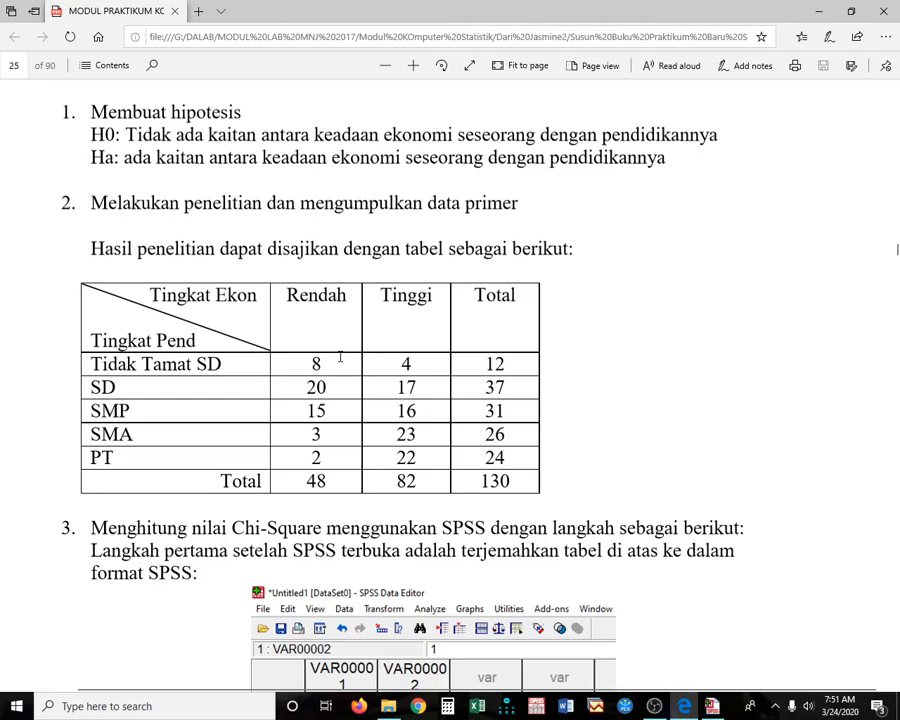
{"action": "scroll", "coordinate": [349, 385], "scroll_direction": "down", "scroll_amount": 3}
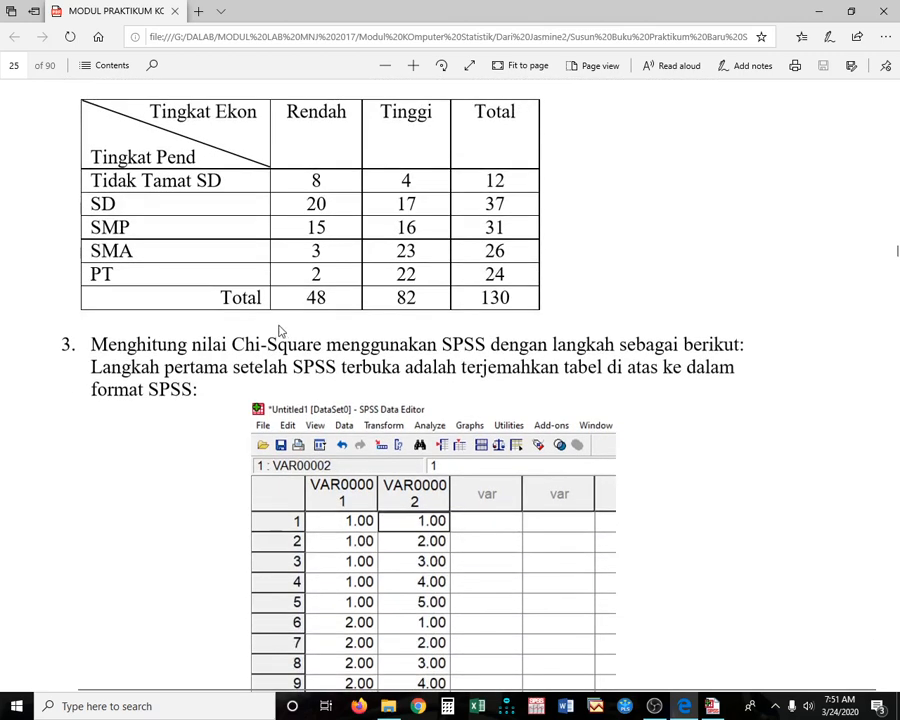
{"action": "scroll", "coordinate": [278, 326], "scroll_direction": "up", "scroll_amount": 3}
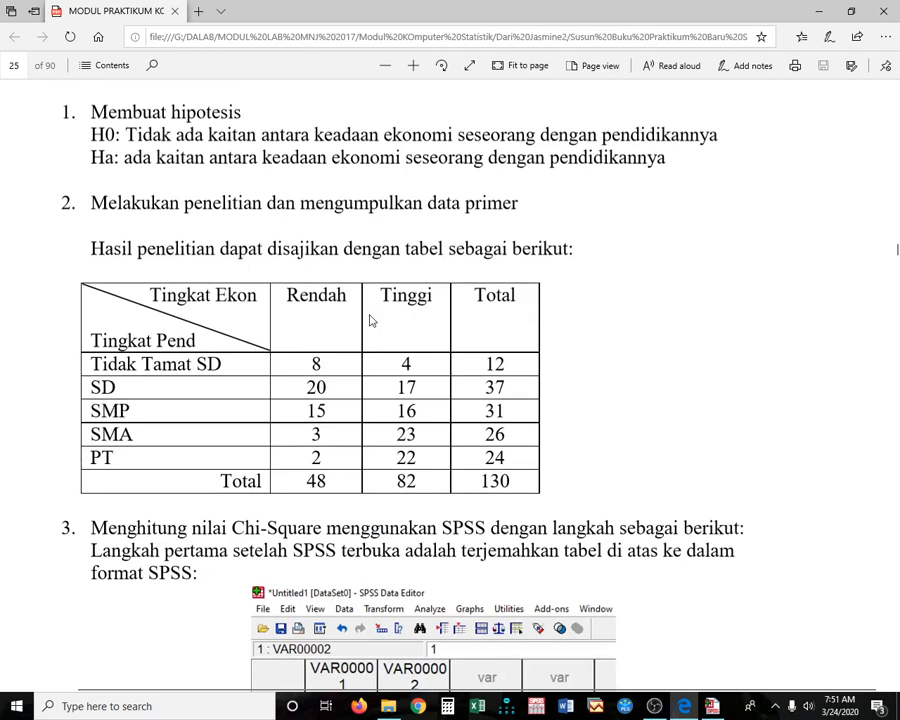
Compare the Contoh Kasus 3 table with its two-variable SPSS coding, and move on to the variable and value label instructions
{"action": "scroll", "coordinate": [370, 317], "scroll_direction": "down", "scroll_amount": 4}
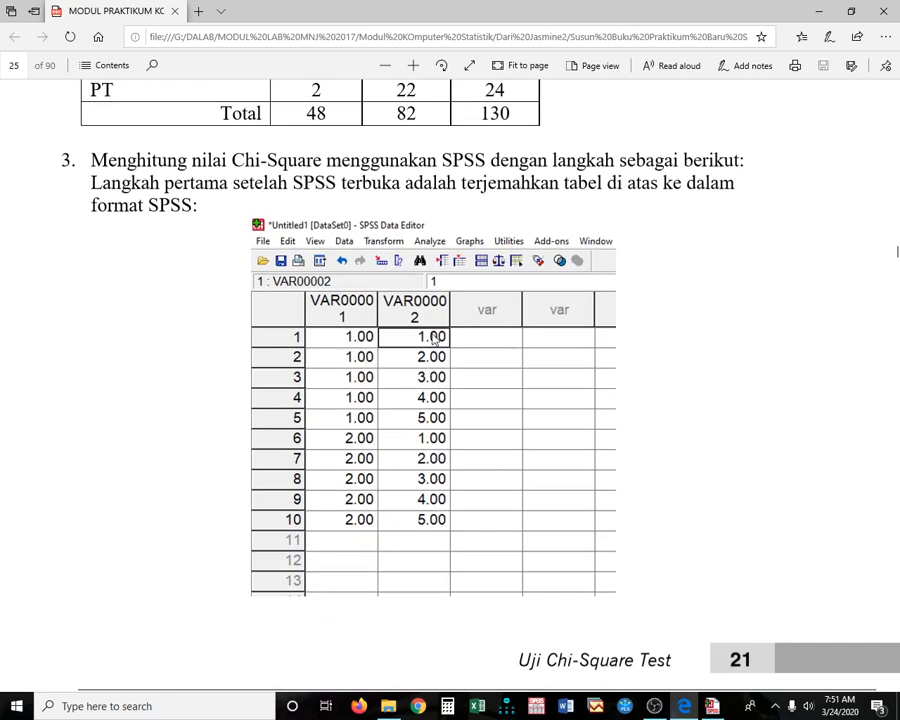
{"action": "scroll", "coordinate": [432, 338], "scroll_direction": "up", "scroll_amount": 3}
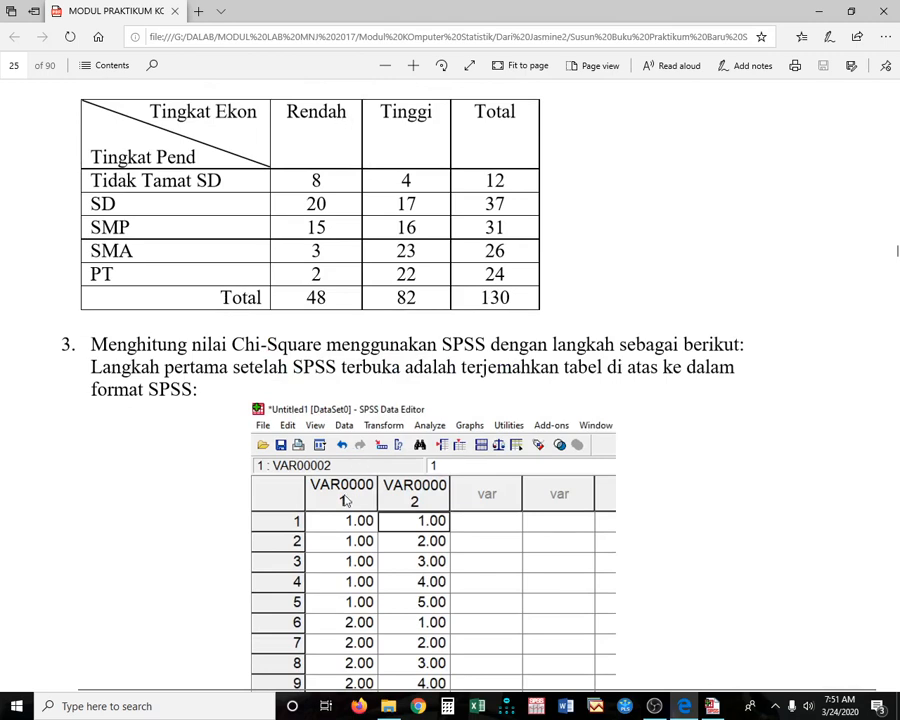
{"action": "scroll", "coordinate": [345, 500], "scroll_direction": "down", "scroll_amount": 2}
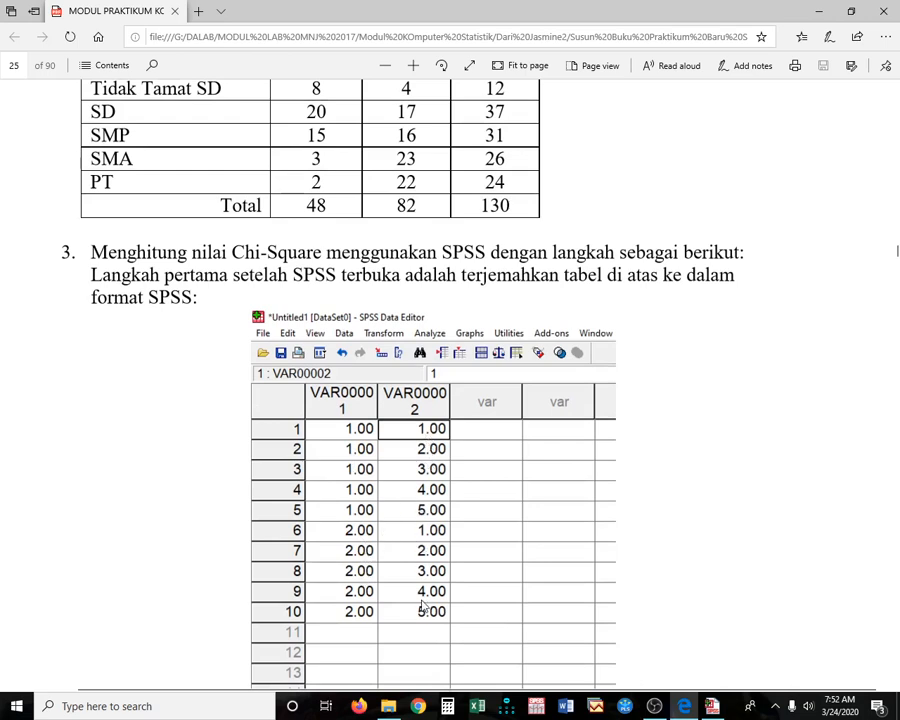
{"action": "scroll", "coordinate": [422, 605], "scroll_direction": "up", "scroll_amount": 2}
{"action": "scroll", "coordinate": [463, 495], "scroll_direction": "down", "scroll_amount": 4}
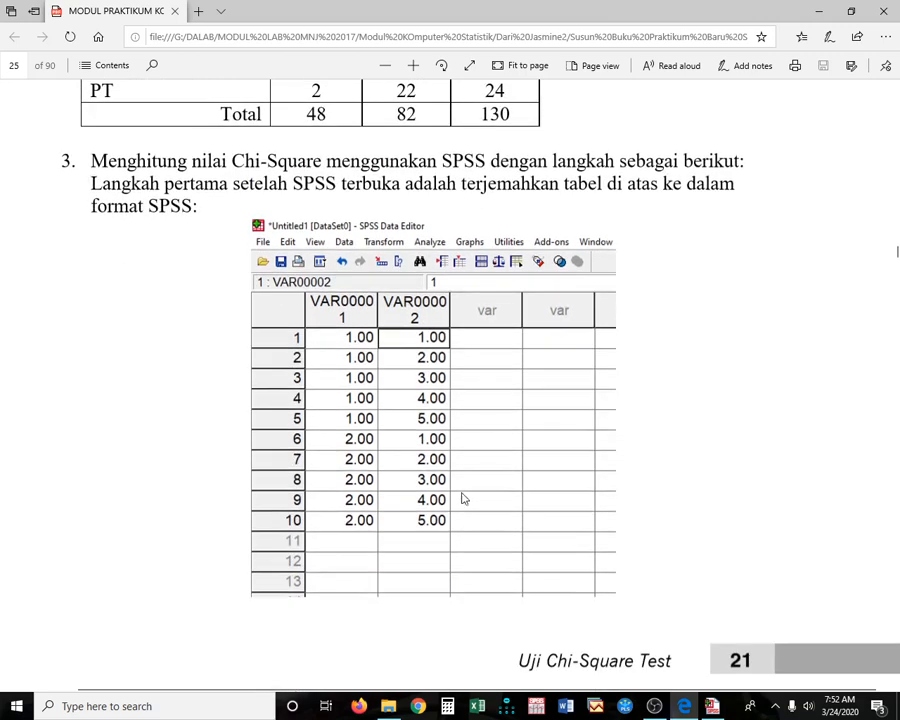
{"action": "scroll", "coordinate": [463, 495], "scroll_direction": "down", "scroll_amount": 5}
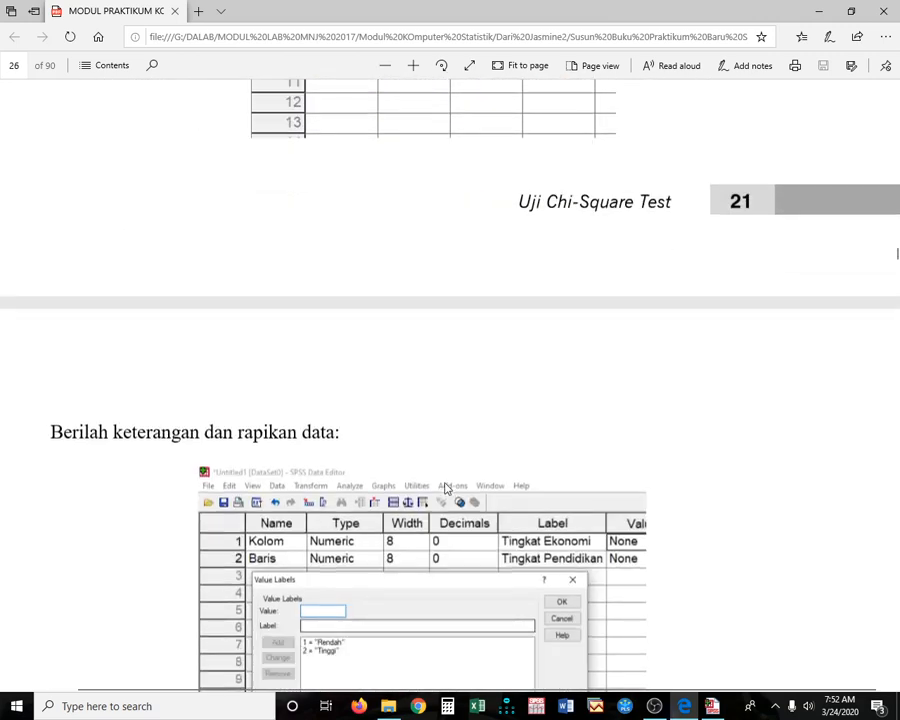
Switch to File Explorer, open Contoh 3 CS.sav in SPSS, and close the opening log output without saving it
{"action": "scroll", "coordinate": [448, 488], "scroll_direction": "down", "scroll_amount": 4}
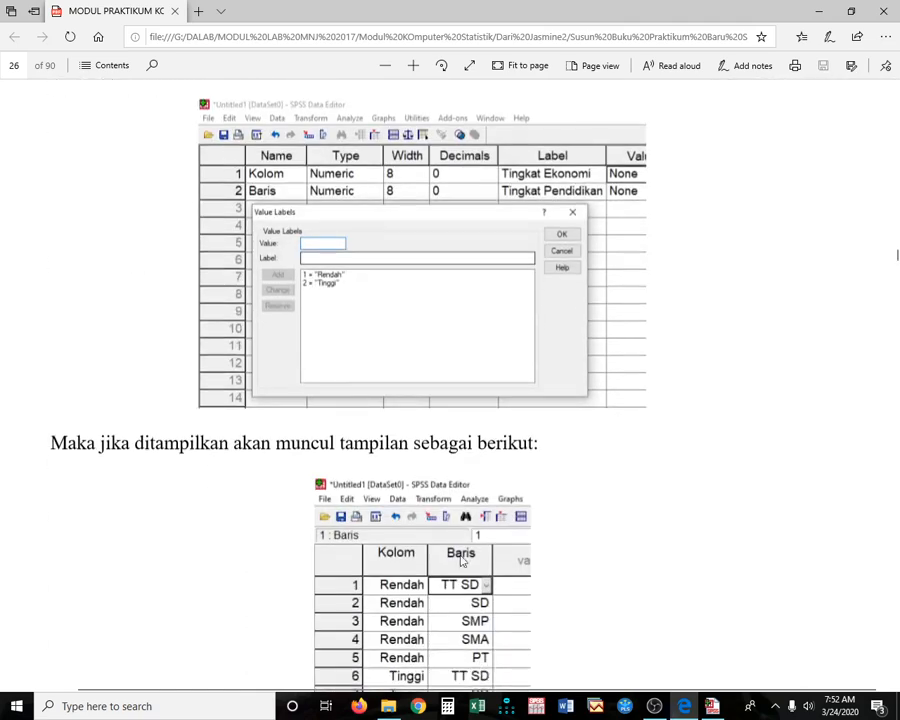
{"action": "key", "text": "alt+Tab"}
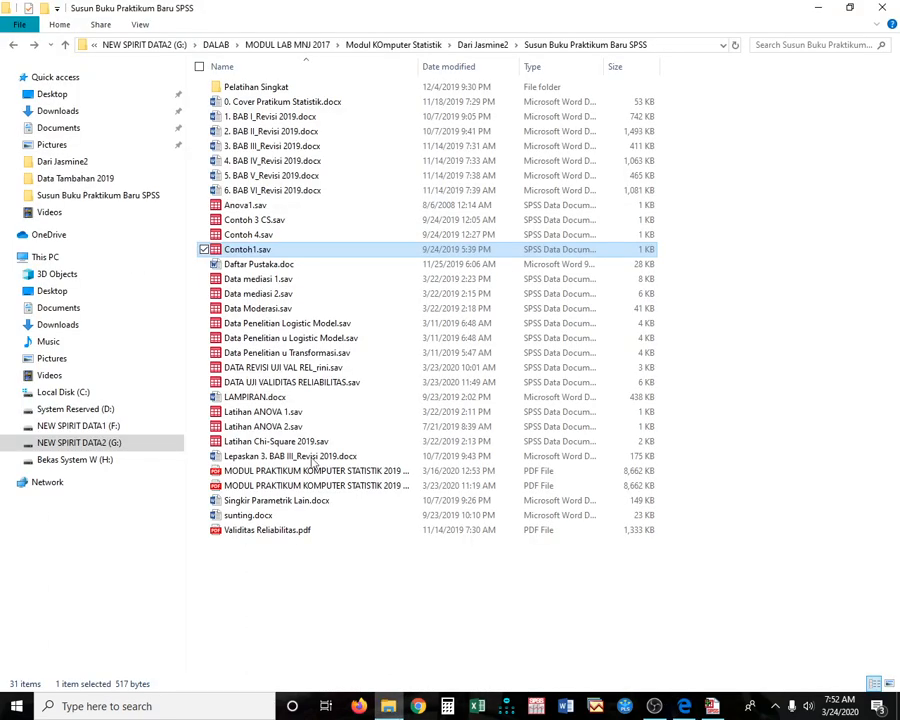
{"action": "left_click", "coordinate": [266, 221]}
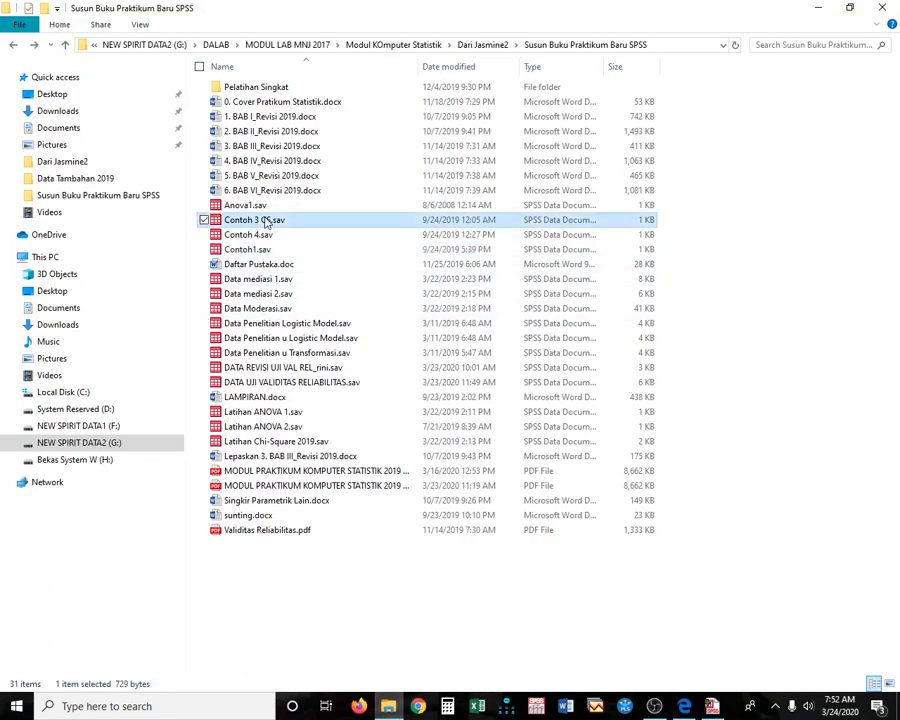
{"action": "double_click", "coordinate": [266, 221]}
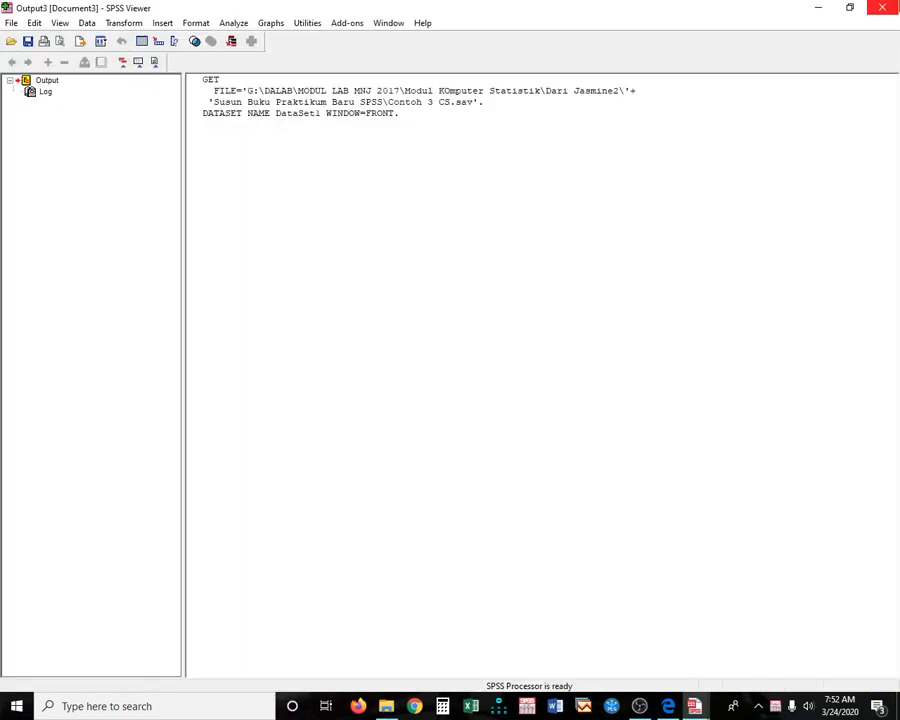
{"action": "left_click", "coordinate": [887, 9]}
{"action": "left_click", "coordinate": [500, 386]}
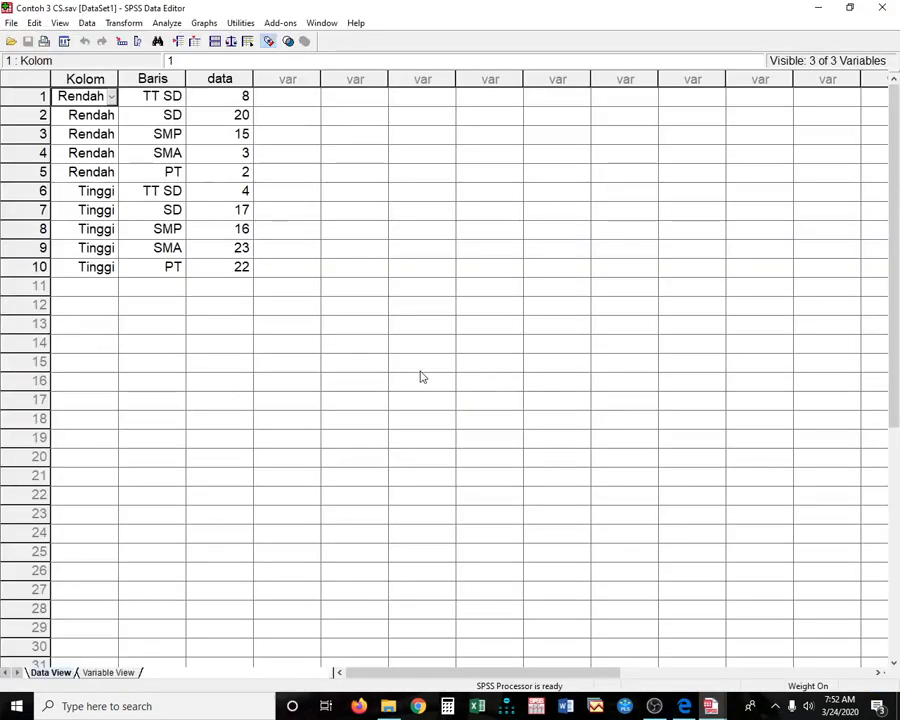
Turn off the value labels to view the numeric codes behind Kolom and Baris, and turn the labels back on
{"action": "left_click", "coordinate": [162, 338]}
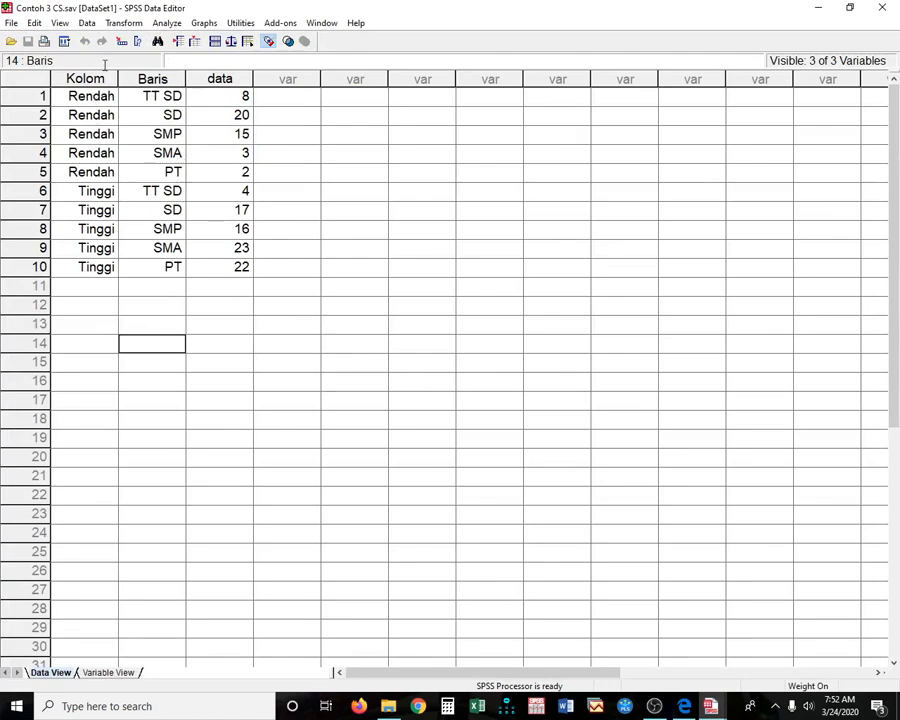
{"action": "left_click", "coordinate": [60, 22]}
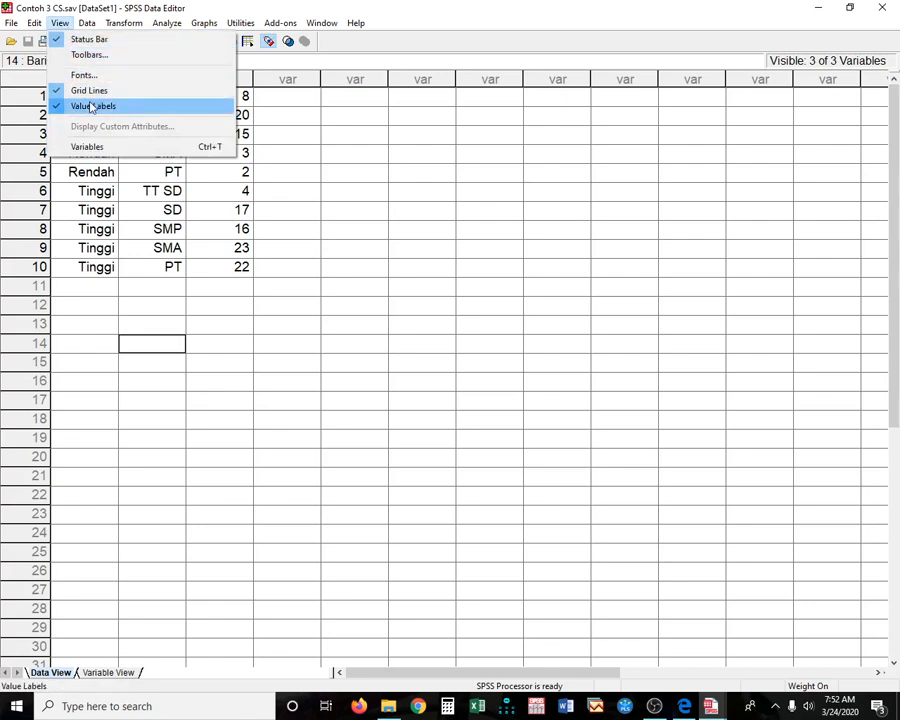
{"action": "left_click", "coordinate": [92, 105]}
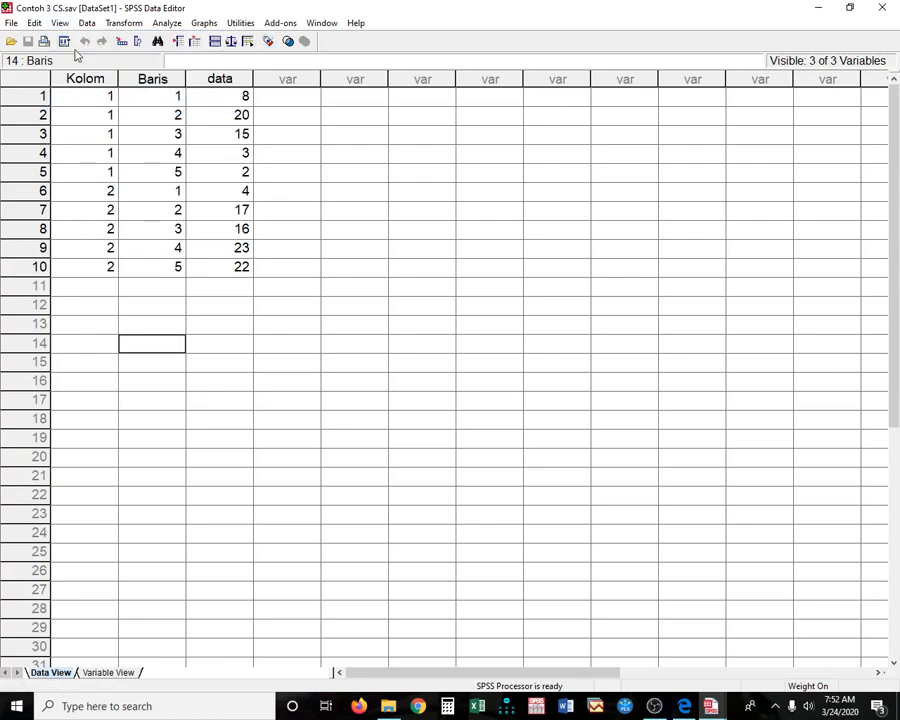
{"action": "left_click", "coordinate": [60, 22]}
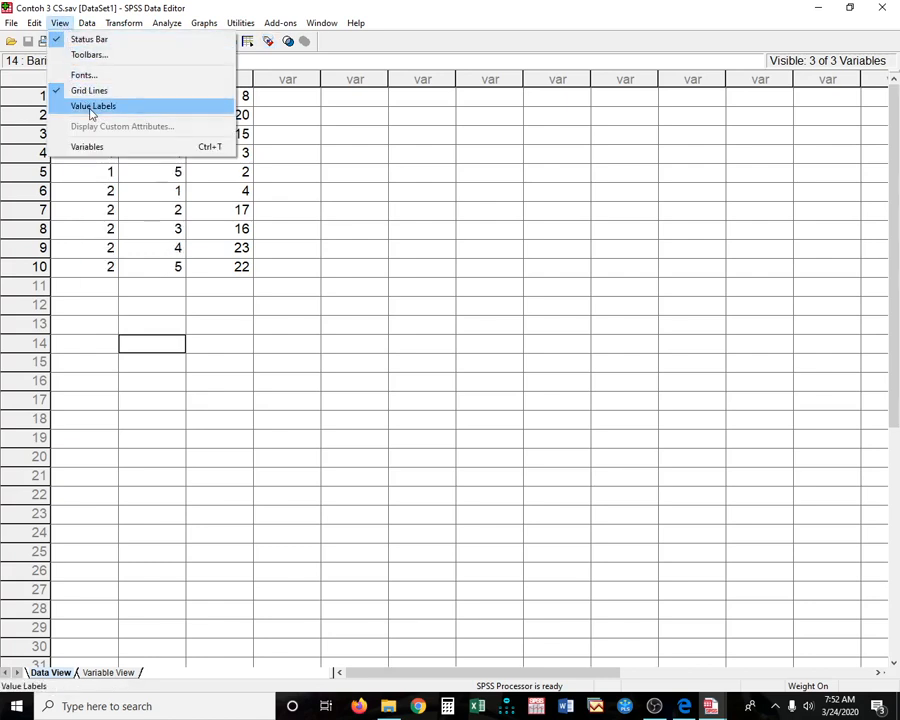
{"action": "left_click", "coordinate": [91, 106]}
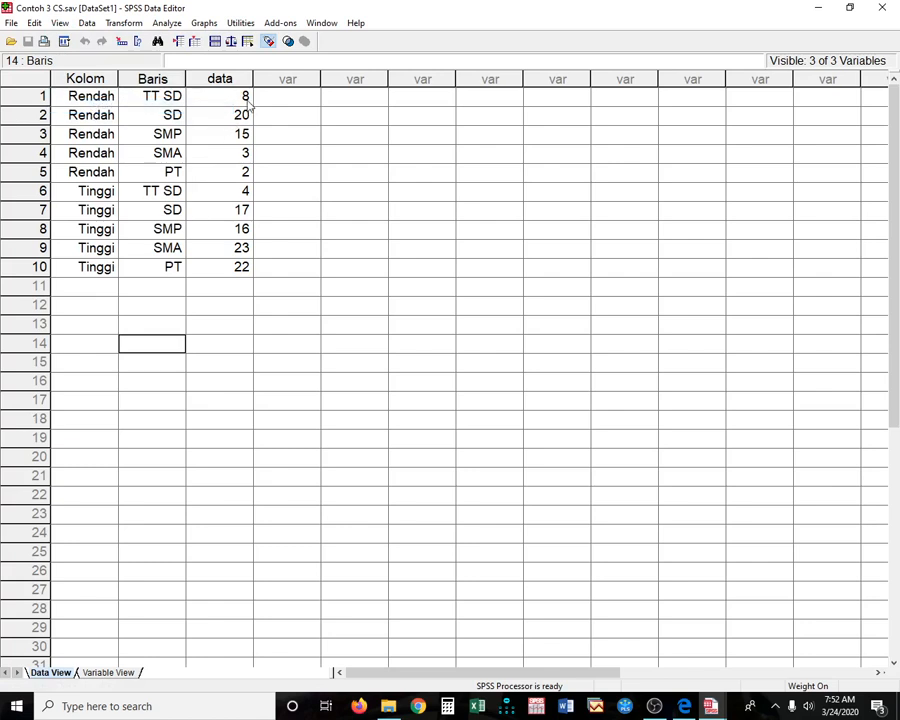
Compare the module's table of education level by economic level with the data column in Contoh 3 CS.sav
{"action": "left_click", "coordinate": [684, 706]}
{"action": "scroll", "coordinate": [546, 566], "scroll_direction": "up", "scroll_amount": 15}
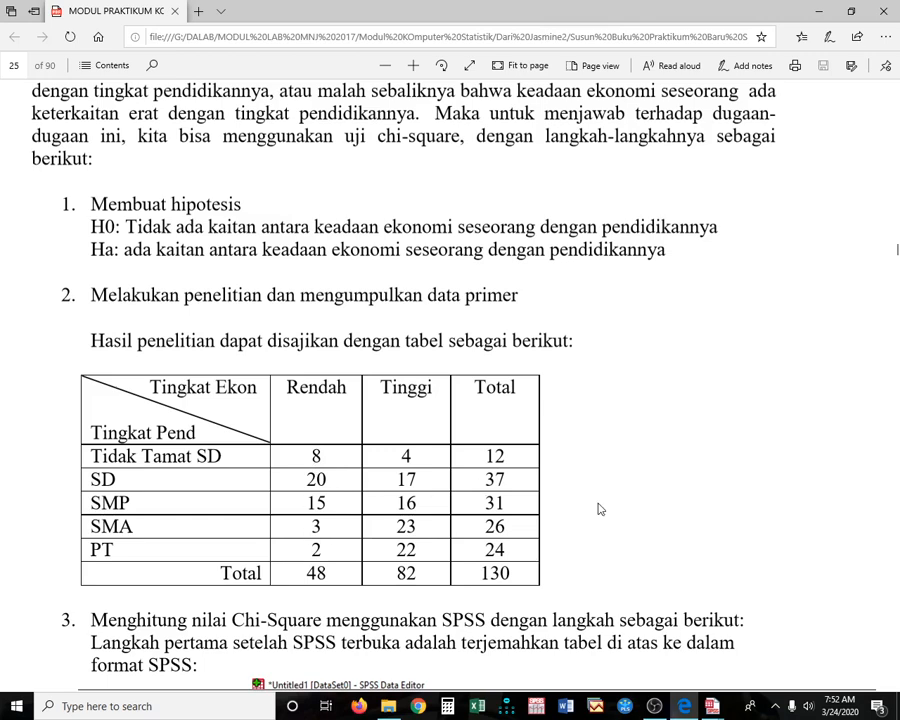
{"action": "scroll", "coordinate": [426, 476], "scroll_direction": "down", "scroll_amount": 1}
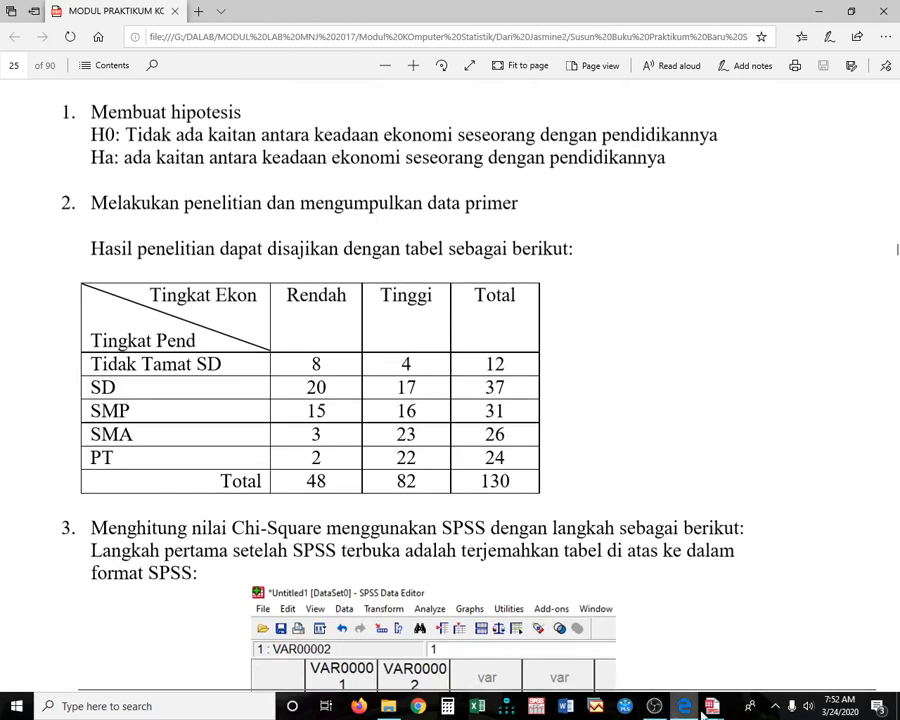
{"action": "mouse_move", "coordinate": [712, 707]}
{"action": "mouse_move", "coordinate": [745, 660]}
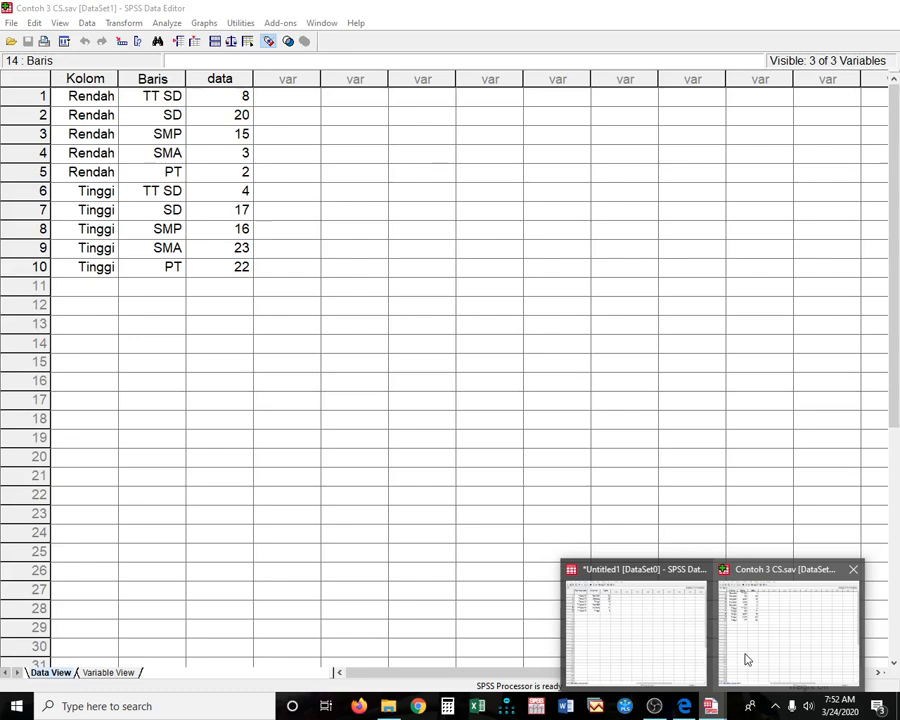
{"action": "left_click", "coordinate": [745, 660]}
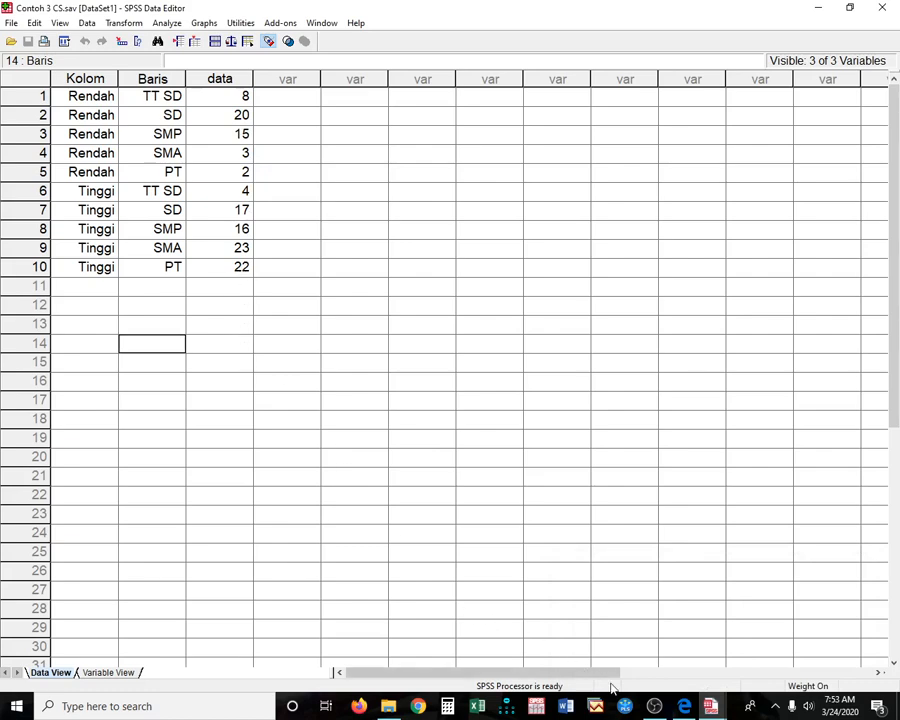
Review the module's pages on labelling, data entry and case weighting for Contoh Kasus 3, and return to the Contoh 3 CS.sav data
{"action": "left_click", "coordinate": [684, 706]}
{"action": "scroll", "coordinate": [367, 520], "scroll_direction": "down", "scroll_amount": 12}
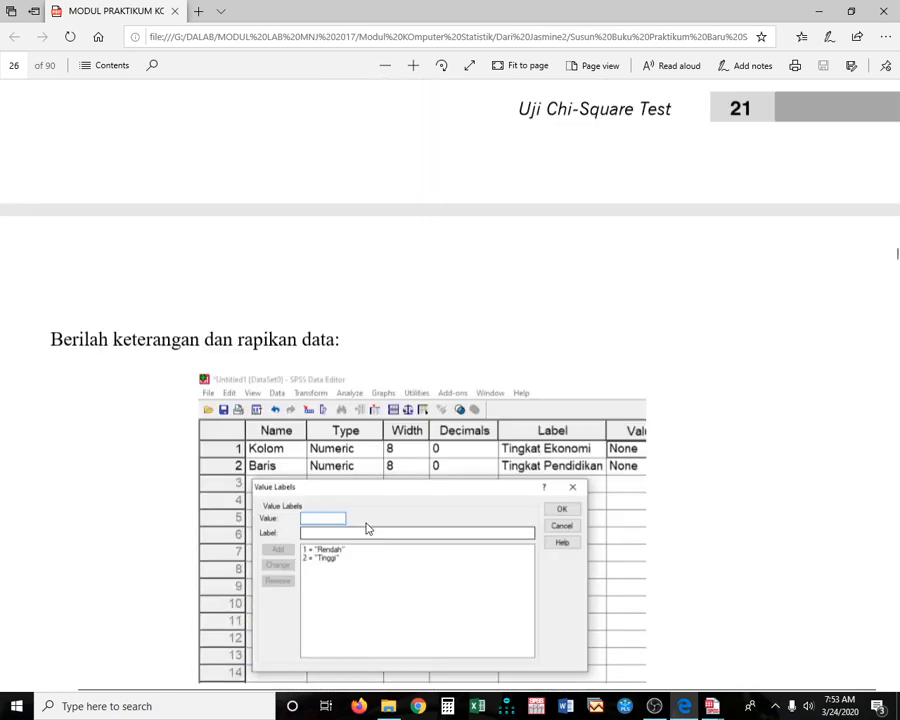
{"action": "scroll", "coordinate": [367, 528], "scroll_direction": "down", "scroll_amount": 10}
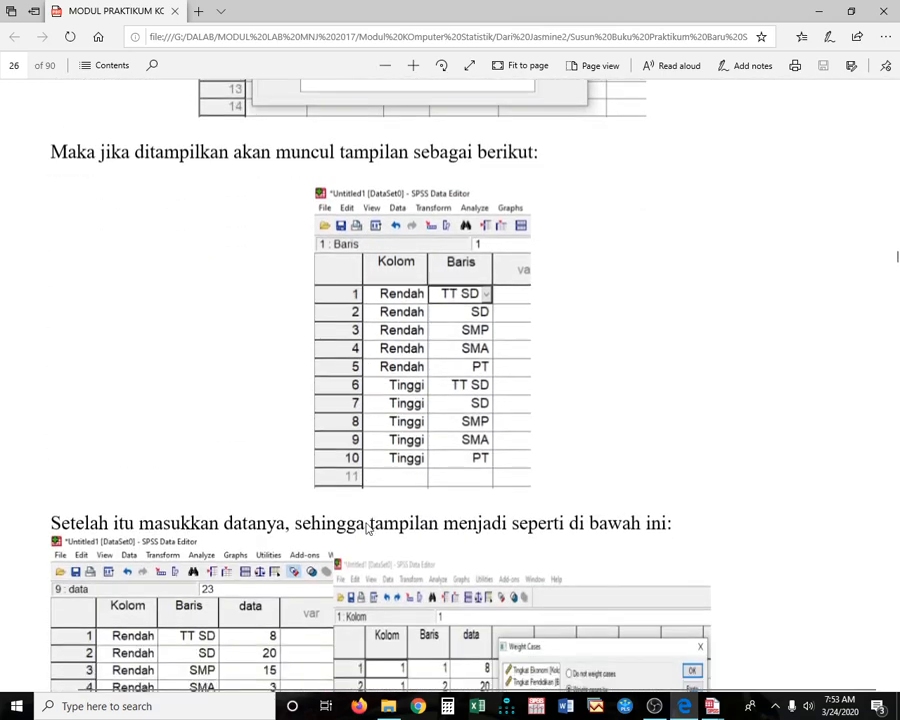
{"action": "scroll", "coordinate": [367, 528], "scroll_direction": "down", "scroll_amount": 5}
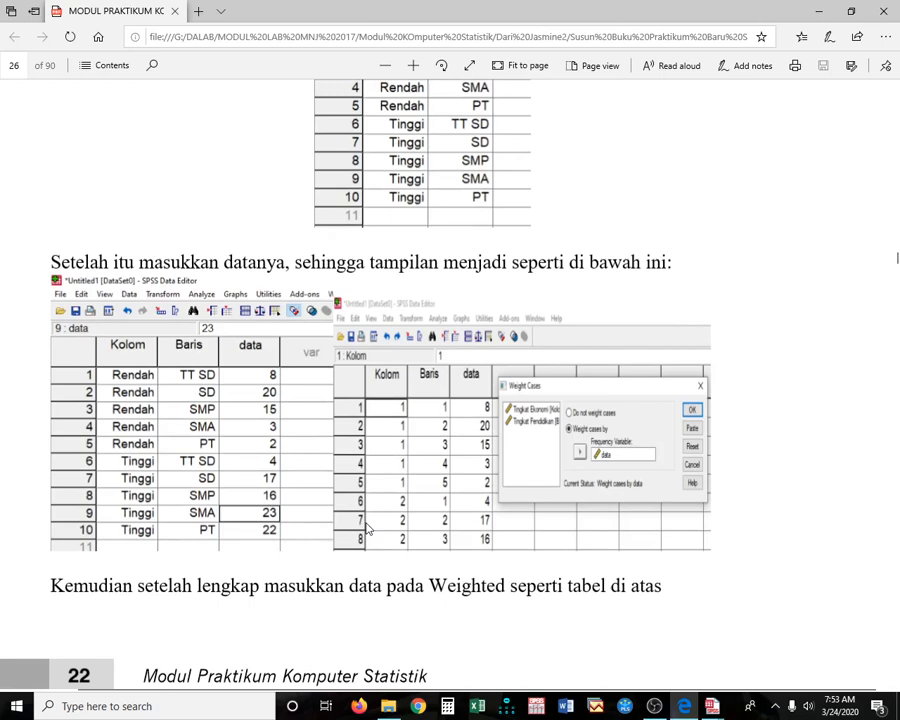
{"action": "scroll", "coordinate": [367, 528], "scroll_direction": "down", "scroll_amount": 2}
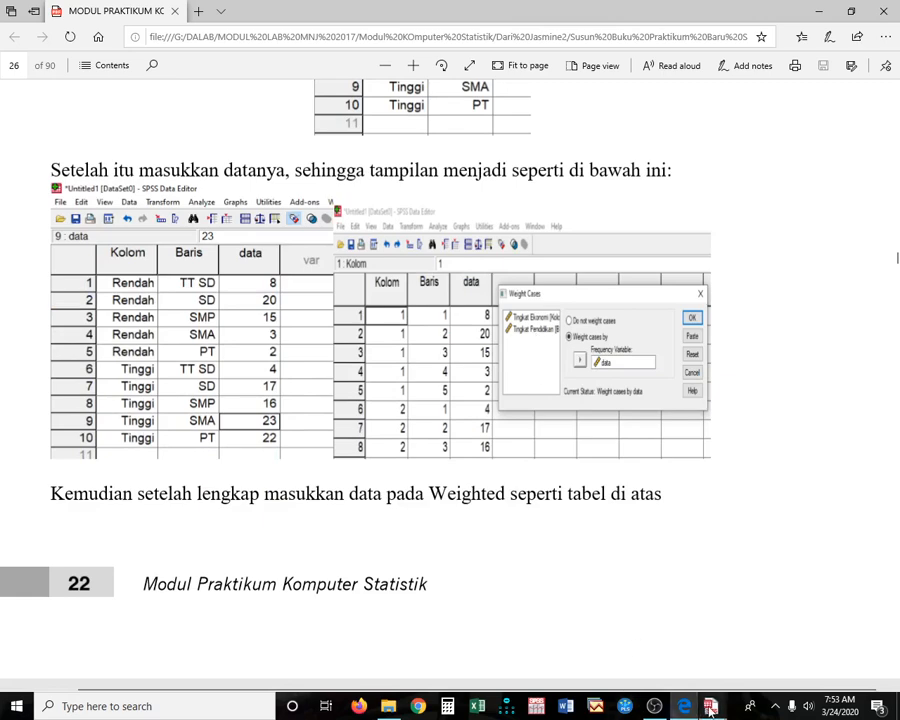
{"action": "mouse_move", "coordinate": [711, 708]}
{"action": "left_click", "coordinate": [768, 670]}
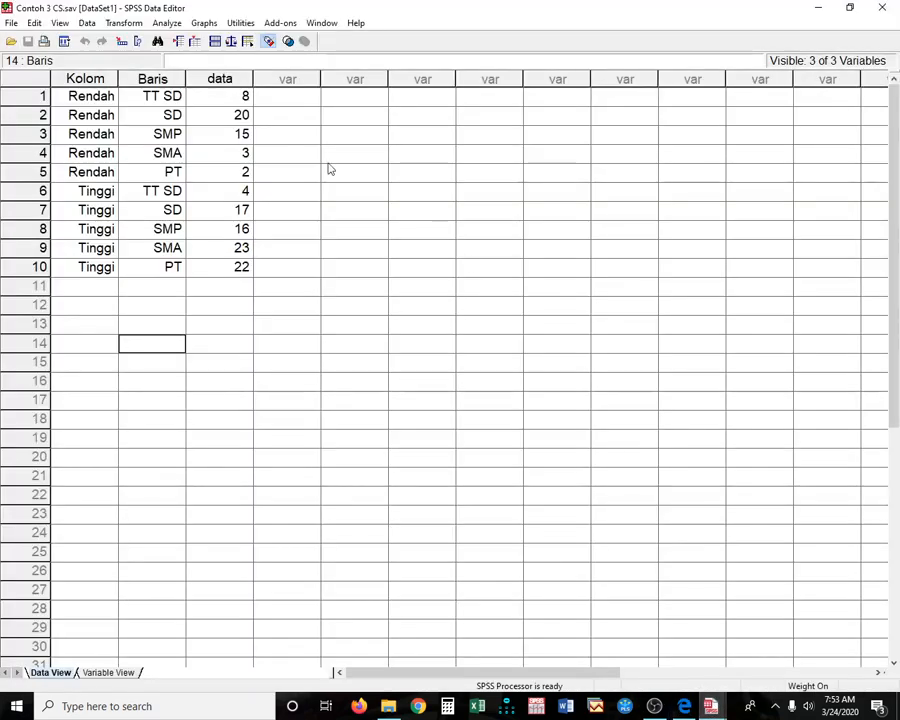
Weight the cases by the data variable and close the resulting output log without saving it
{"action": "left_click", "coordinate": [233, 42]}
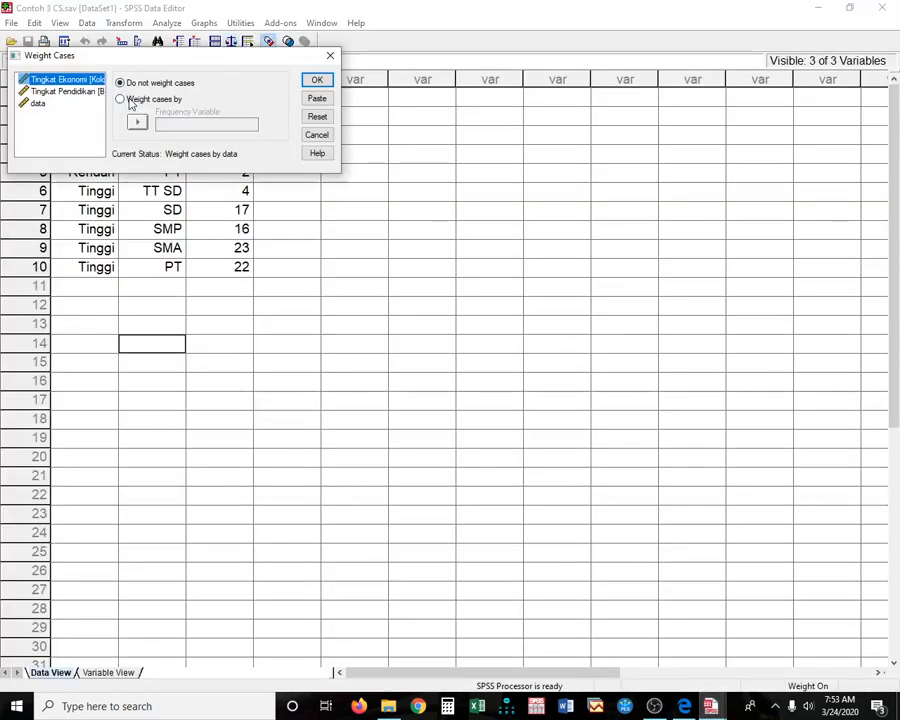
{"action": "left_click", "coordinate": [40, 104]}
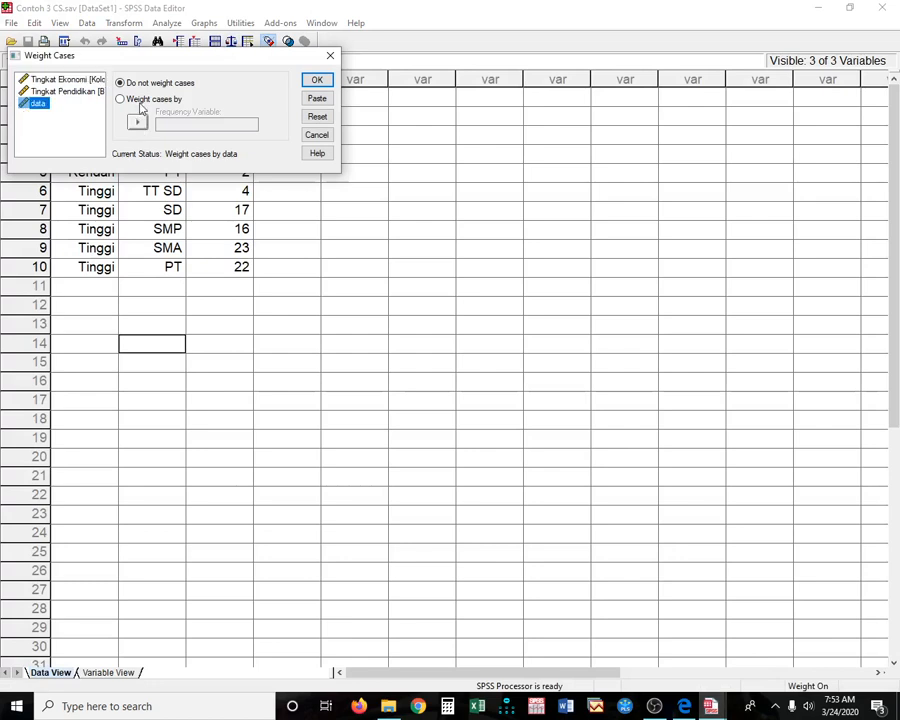
{"action": "left_click", "coordinate": [138, 123]}
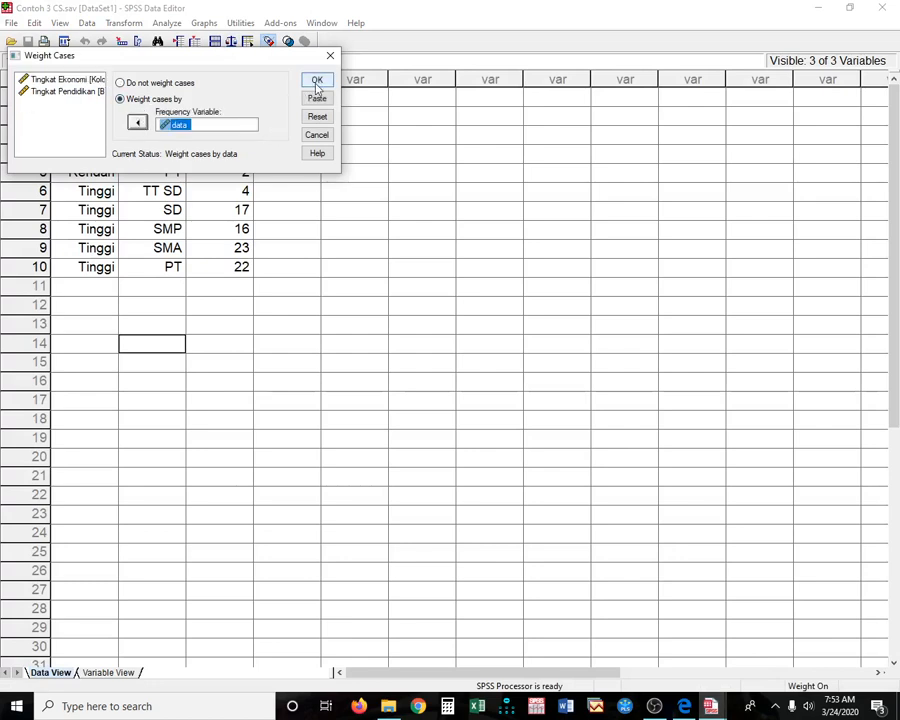
{"action": "left_click", "coordinate": [317, 82]}
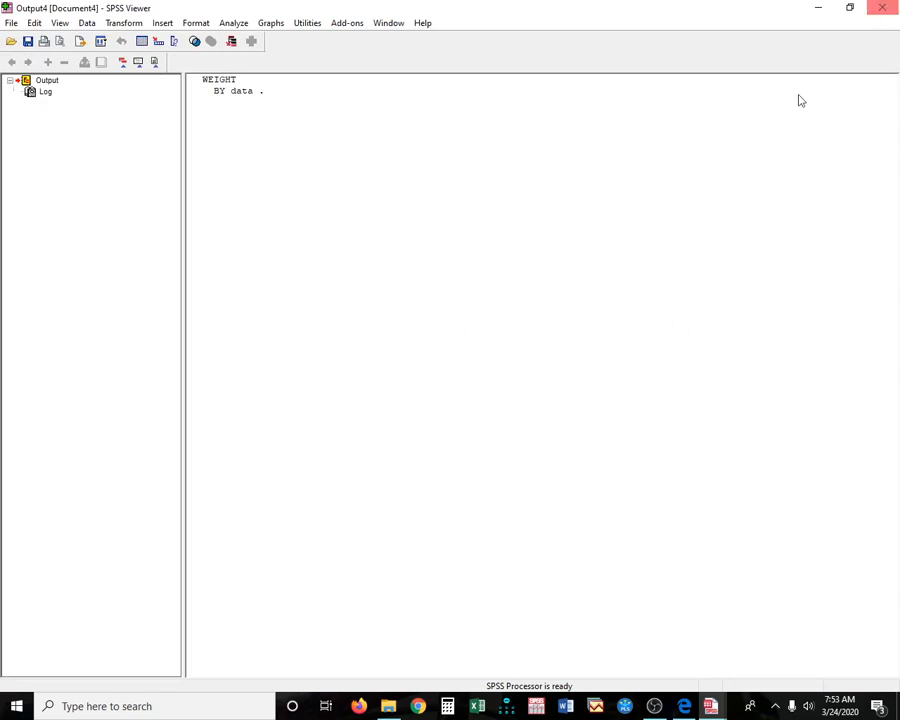
{"action": "left_click", "coordinate": [884, 8]}
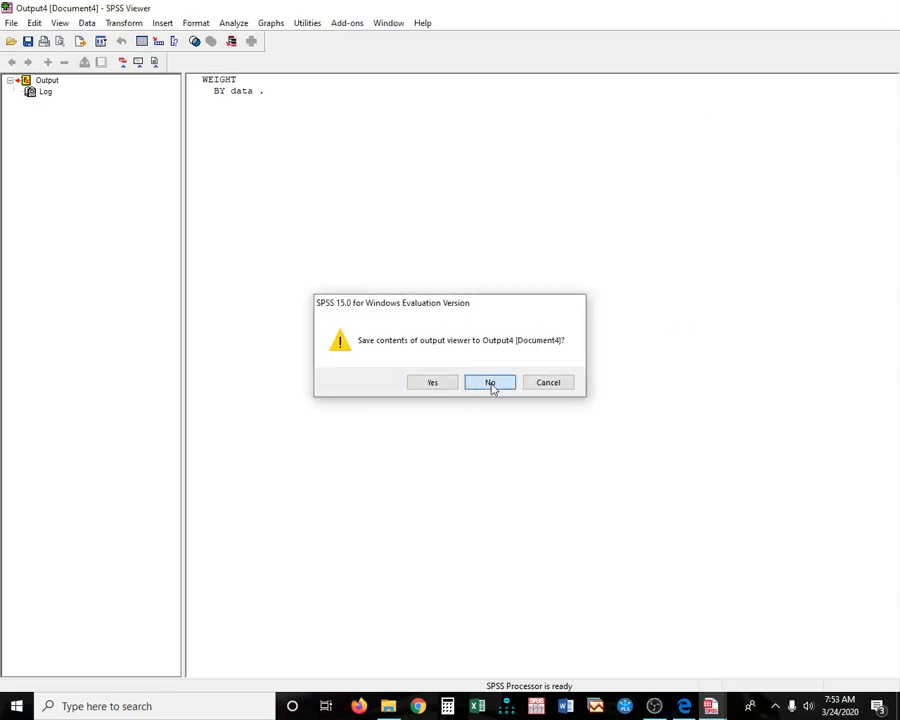
{"action": "left_click", "coordinate": [489, 380]}
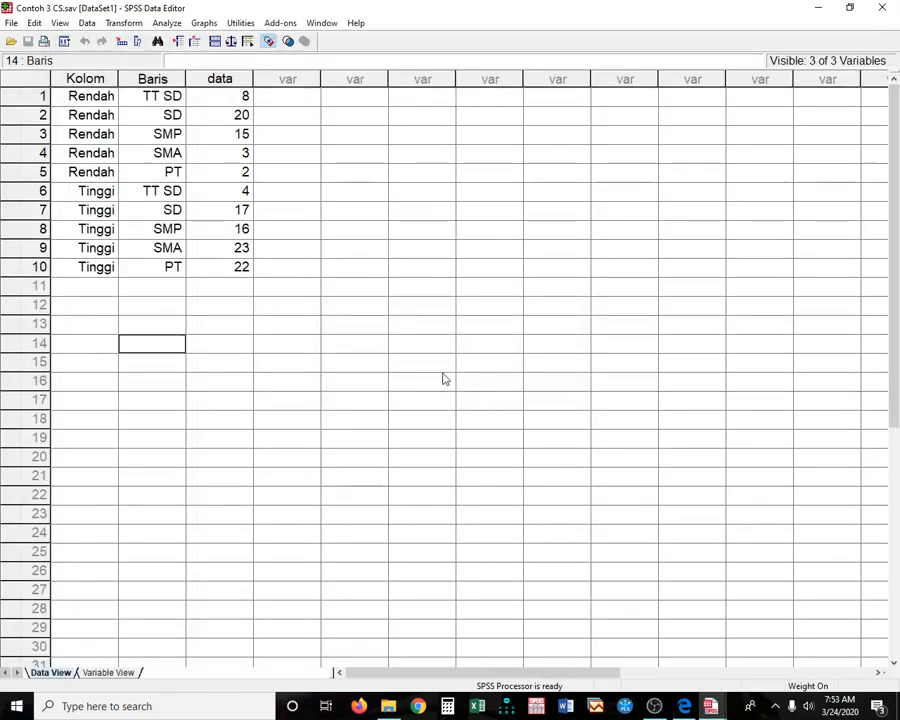
Set up a Crosstabs analysis with Tingkat Pendidikan as the row variable and Tingkat Ekonomi as the column variable
{"action": "left_click", "coordinate": [163, 24]}
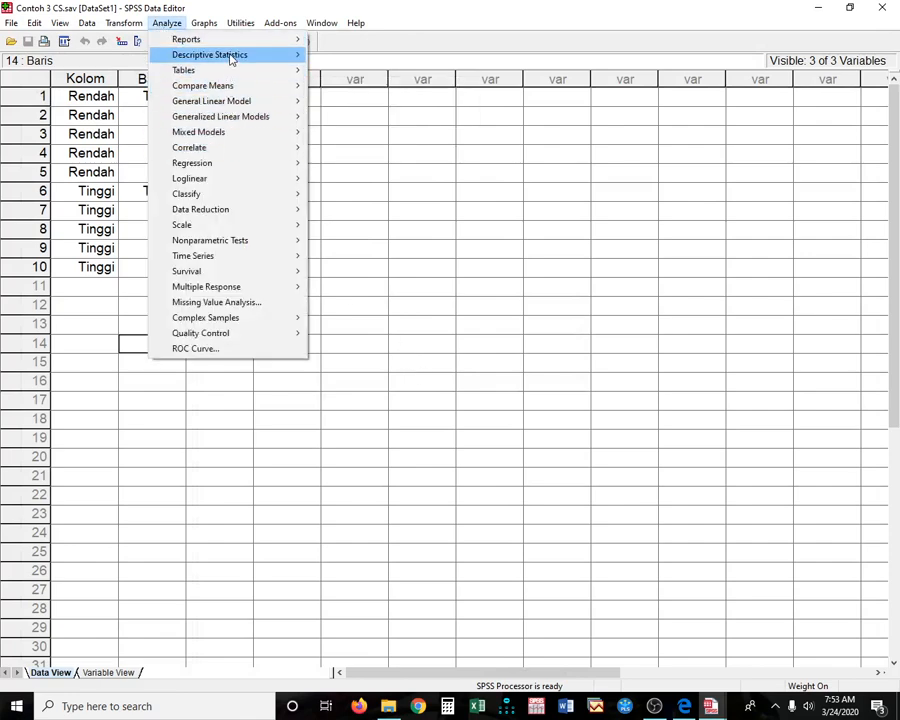
{"action": "mouse_move", "coordinate": [277, 59]}
{"action": "left_click", "coordinate": [371, 104]}
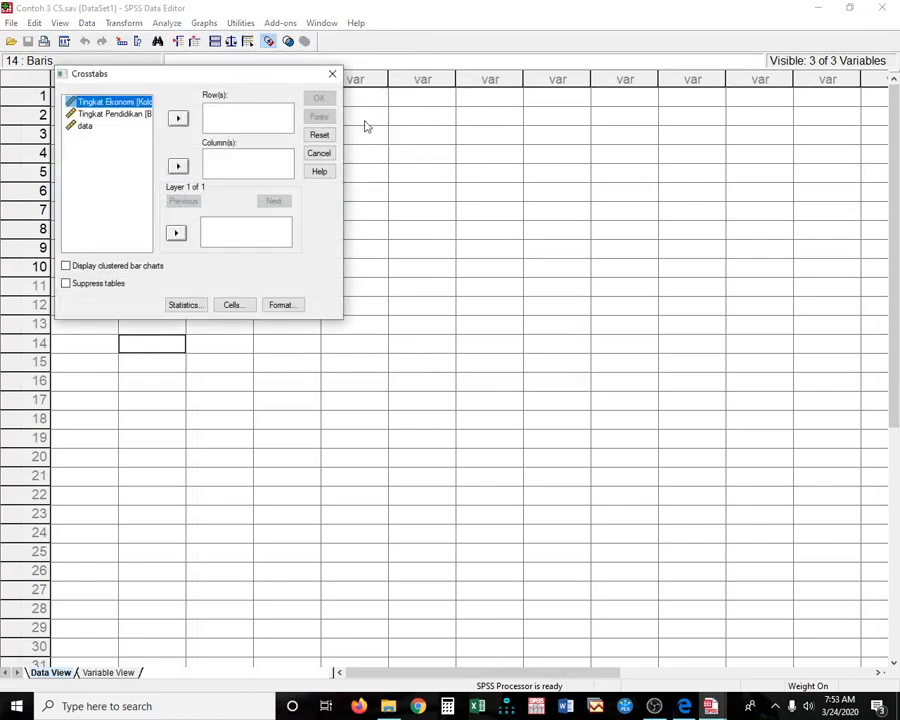
{"action": "left_click_drag", "start_coordinate": [253, 92], "coordinate": [450, 140]}
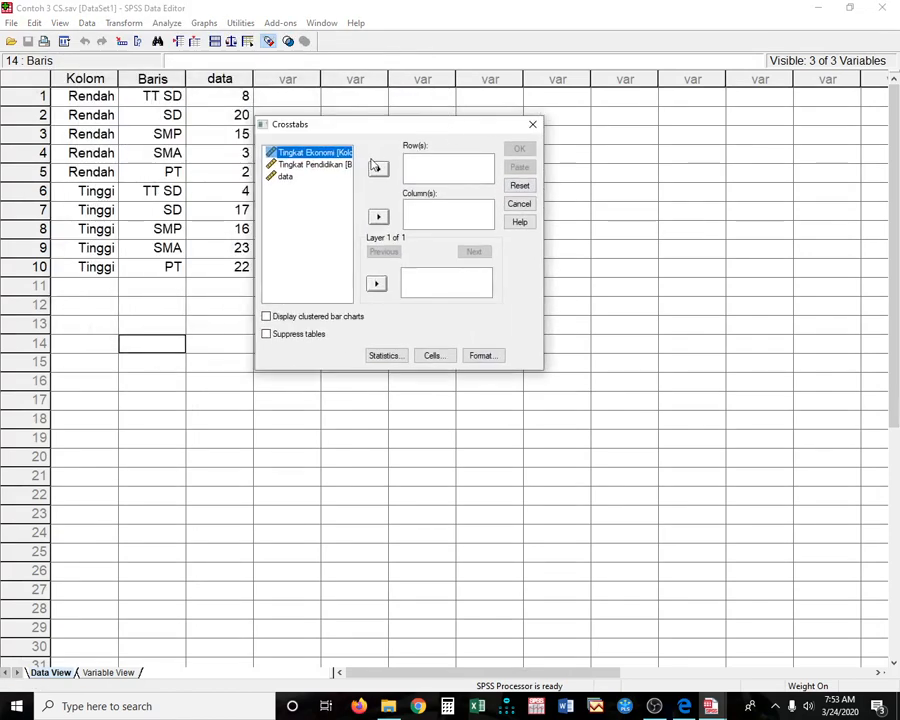
{"action": "left_click", "coordinate": [378, 217]}
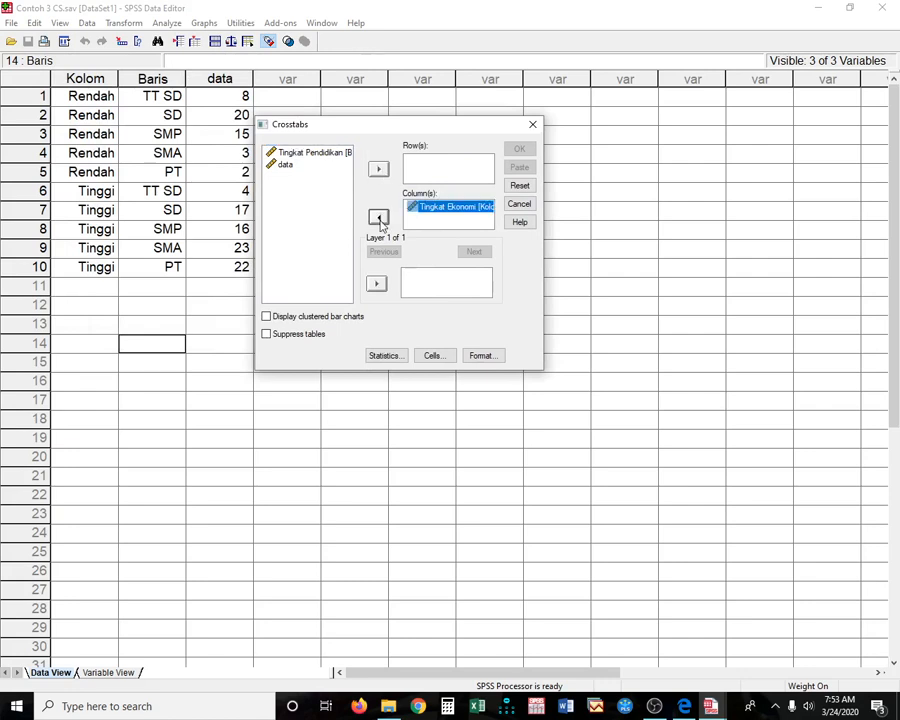
{"action": "left_click", "coordinate": [327, 153]}
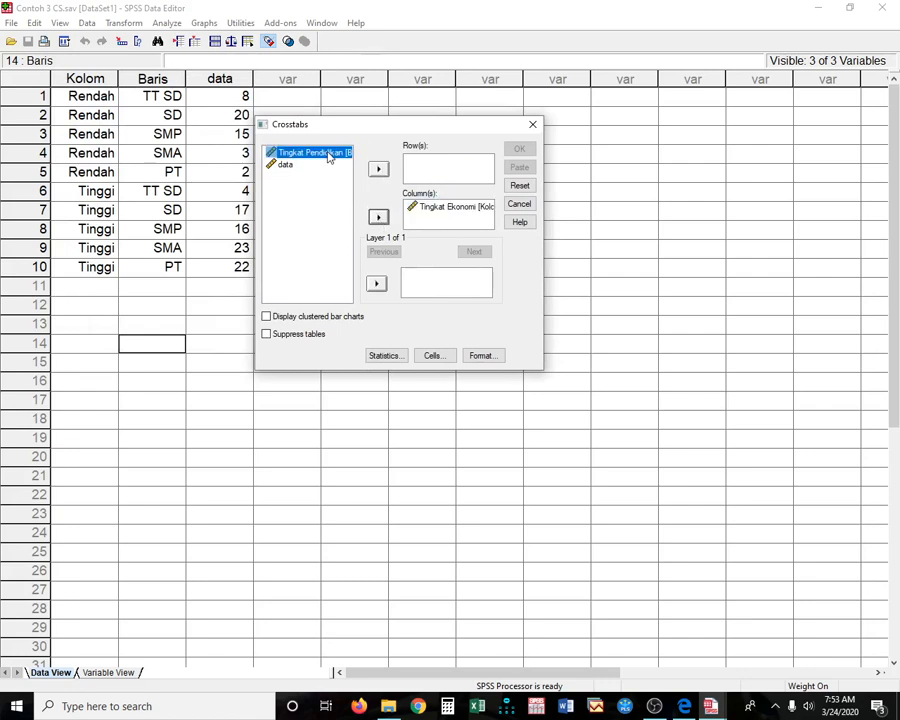
{"action": "left_click", "coordinate": [378, 169]}
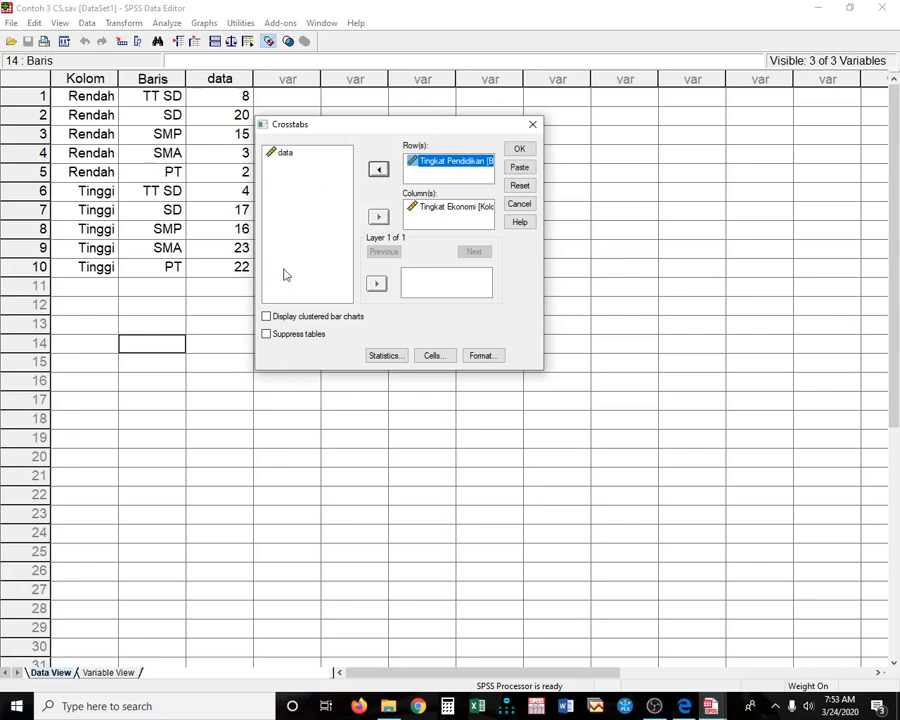
Include the Chi-square and Contingency coefficient statistics in the crosstab
{"action": "left_click", "coordinate": [390, 355]}
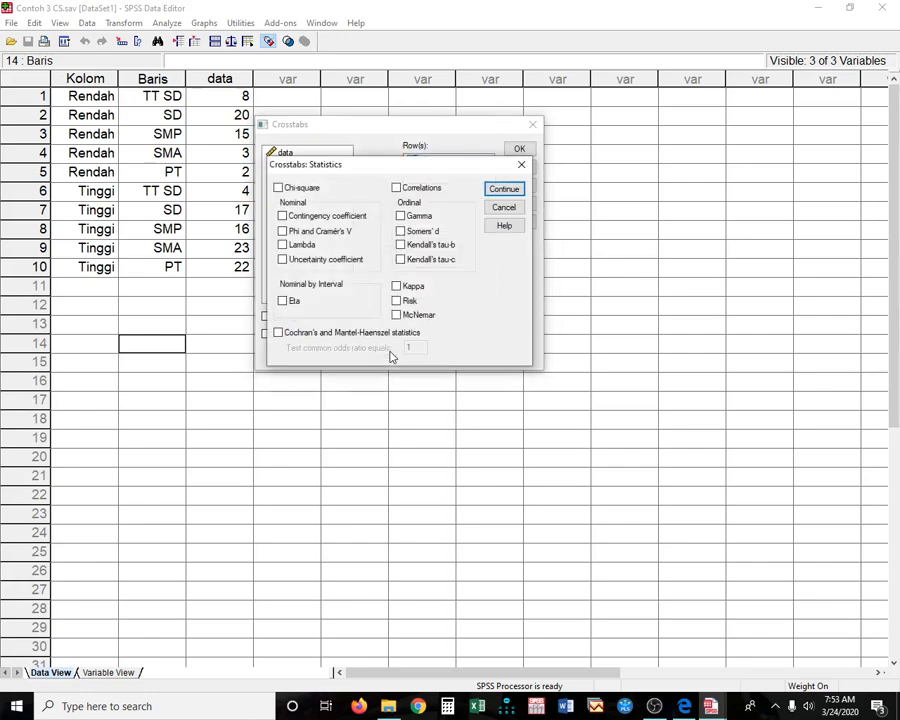
{"action": "left_click", "coordinate": [279, 187]}
{"action": "left_click", "coordinate": [283, 216]}
{"action": "left_click", "coordinate": [503, 188]}
Add row, column and total percentages to the cells, and run Crosstabs to view the Tingkat Pendidikan by Tingkat Ekonomi table
{"action": "left_click", "coordinate": [436, 358]}
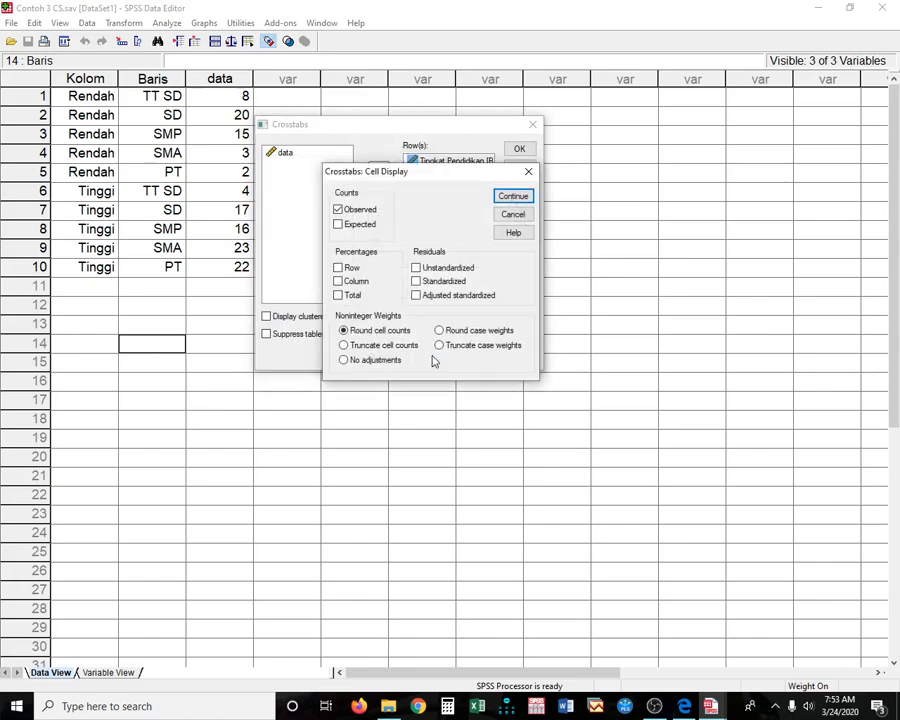
{"action": "left_click", "coordinate": [350, 268]}
{"action": "left_click", "coordinate": [355, 281]}
{"action": "left_click", "coordinate": [352, 296]}
{"action": "left_click", "coordinate": [512, 196]}
{"action": "left_click", "coordinate": [518, 152]}
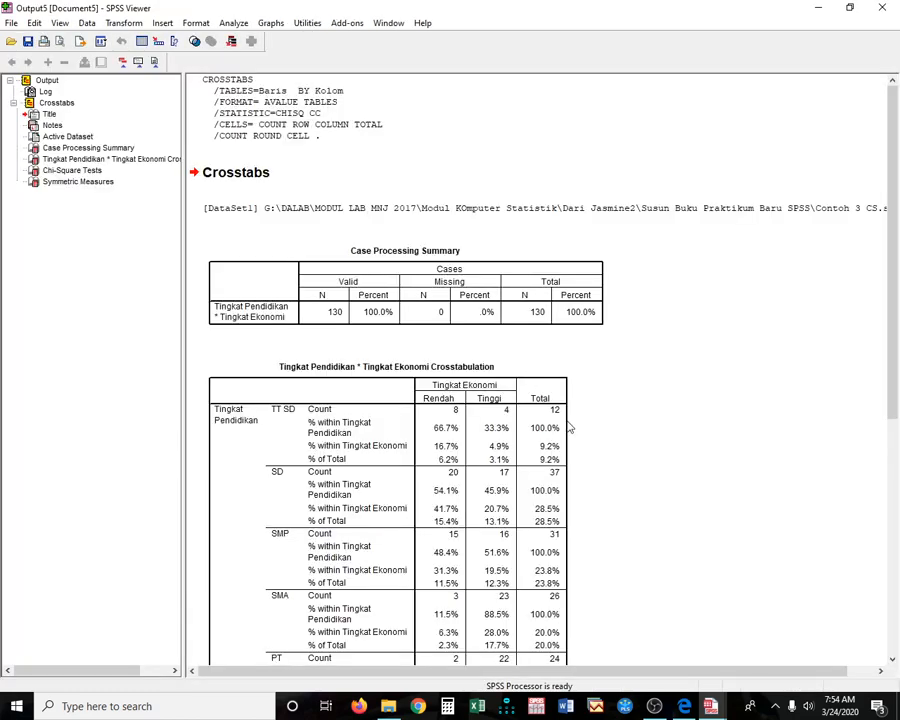
{"action": "scroll", "coordinate": [570, 428], "scroll_direction": "down", "scroll_amount": 3}
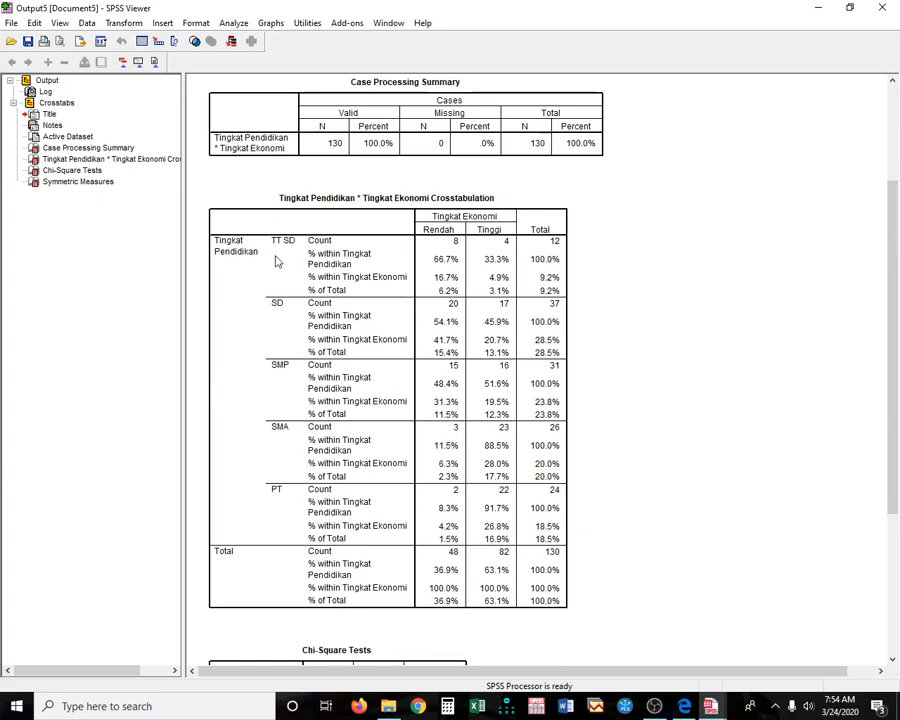
Switch to the PDF module and review the Contoh 3 data table, SPSS procedure screenshots and published Crosstabs results
{"action": "left_click", "coordinate": [684, 706]}
{"action": "scroll", "coordinate": [545, 580], "scroll_direction": "up", "scroll_amount": 3}
{"action": "scroll", "coordinate": [545, 580], "scroll_direction": "up", "scroll_amount": 10}
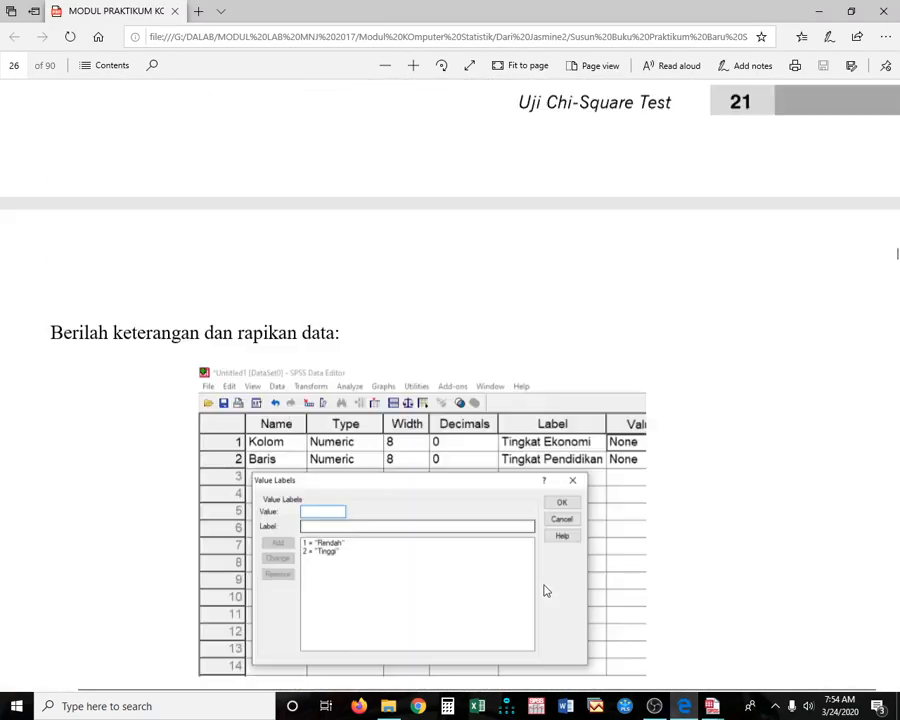
{"action": "scroll", "coordinate": [544, 585], "scroll_direction": "down", "scroll_amount": 2}
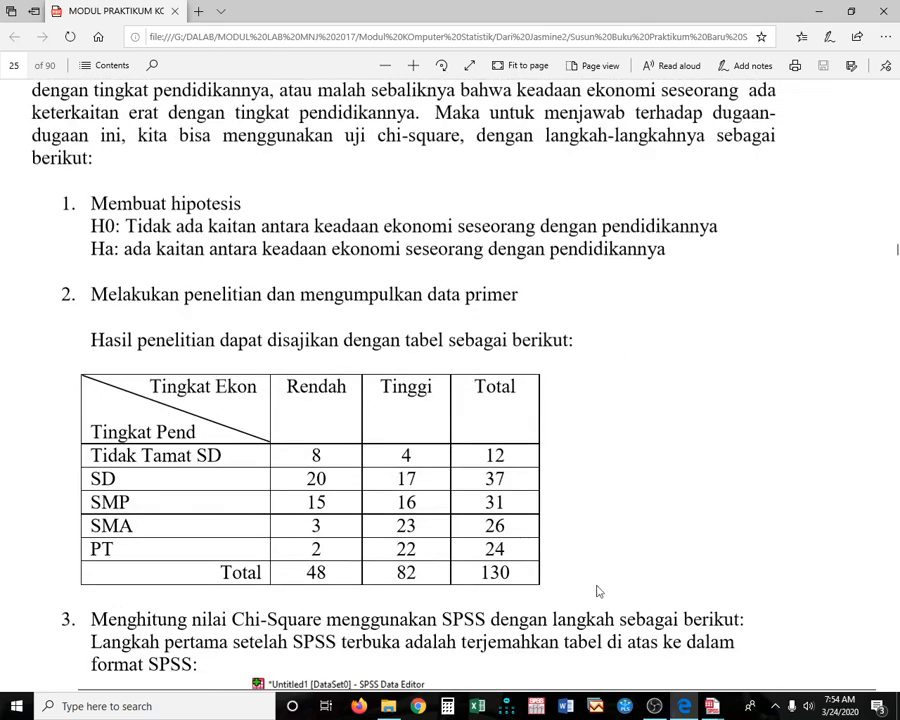
{"action": "scroll", "coordinate": [424, 414], "scroll_direction": "down", "scroll_amount": 15}
{"action": "scroll", "coordinate": [422, 525], "scroll_direction": "down", "scroll_amount": 20}
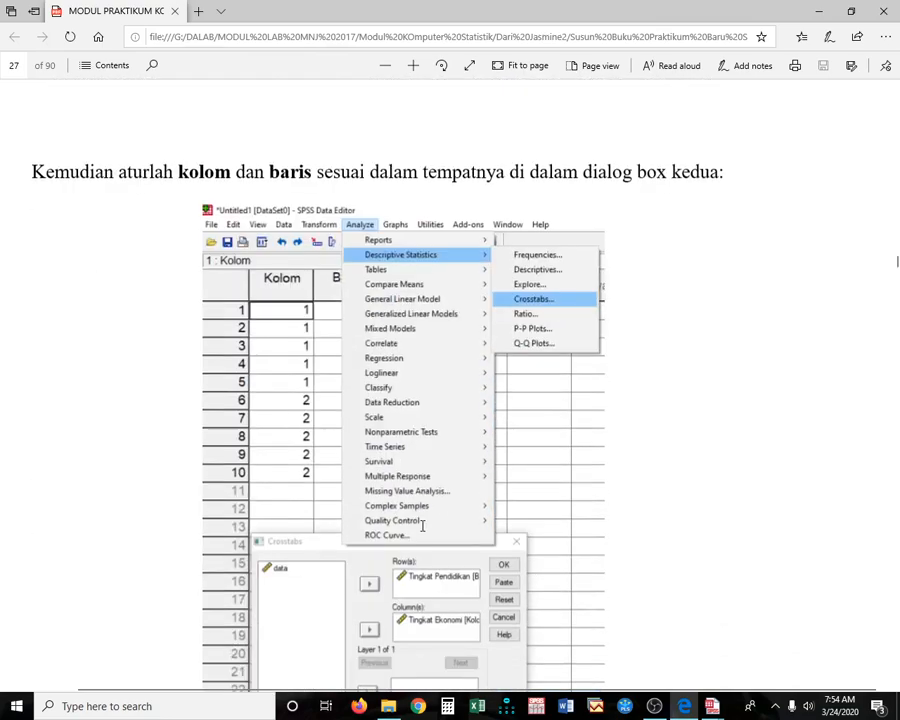
{"action": "scroll", "coordinate": [422, 525], "scroll_direction": "down", "scroll_amount": 13}
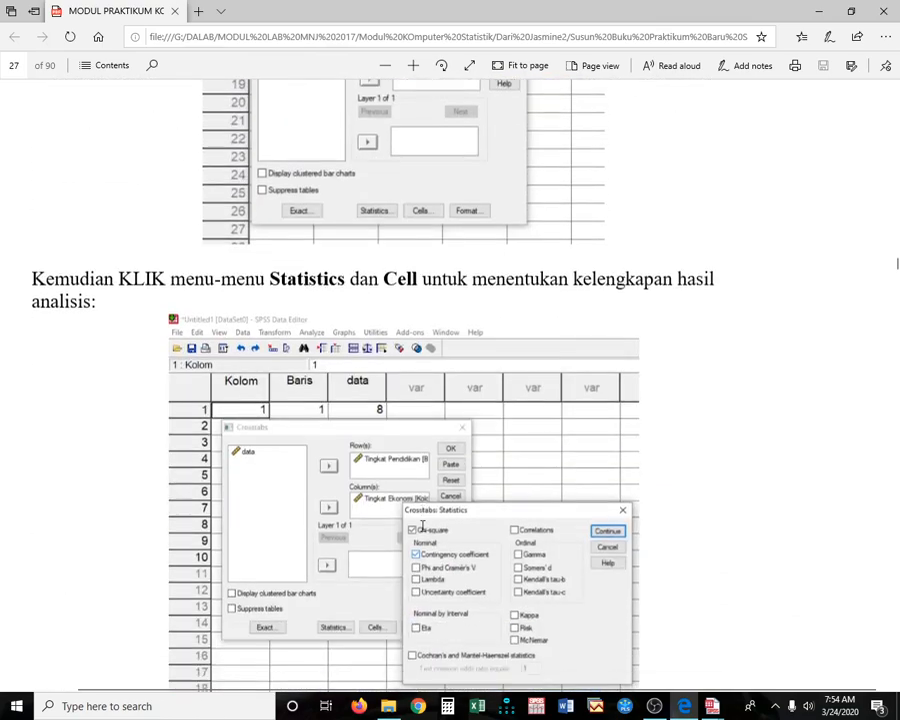
{"action": "scroll", "coordinate": [422, 525], "scroll_direction": "down", "scroll_amount": 20}
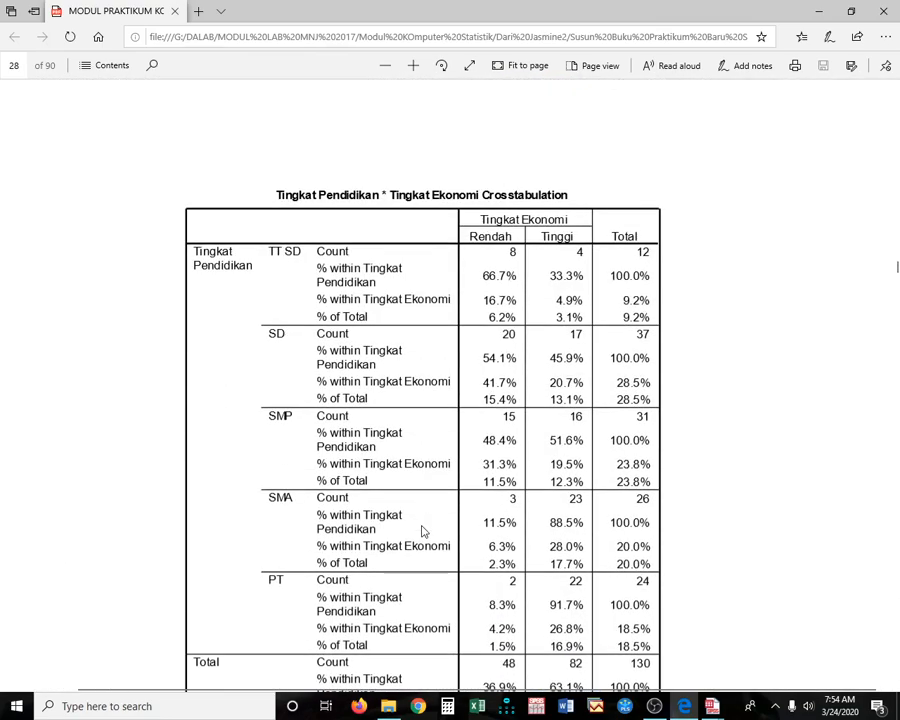
{"action": "scroll", "coordinate": [418, 510], "scroll_direction": "down", "scroll_amount": 4}
{"action": "scroll", "coordinate": [449, 474], "scroll_direction": "down", "scroll_amount": 2}
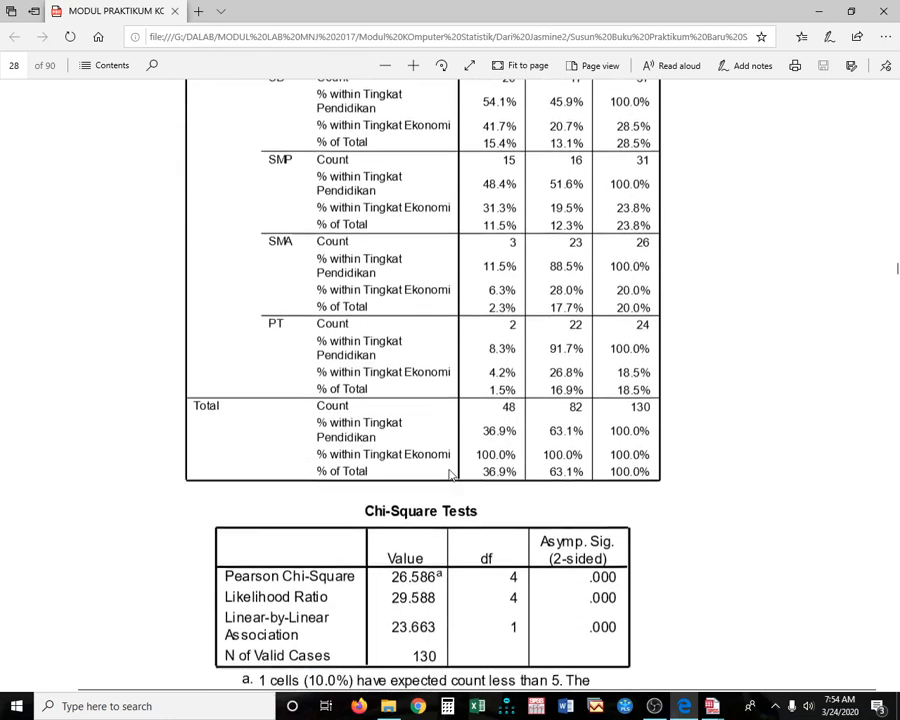
{"action": "scroll", "coordinate": [449, 474], "scroll_direction": "down", "scroll_amount": 1}
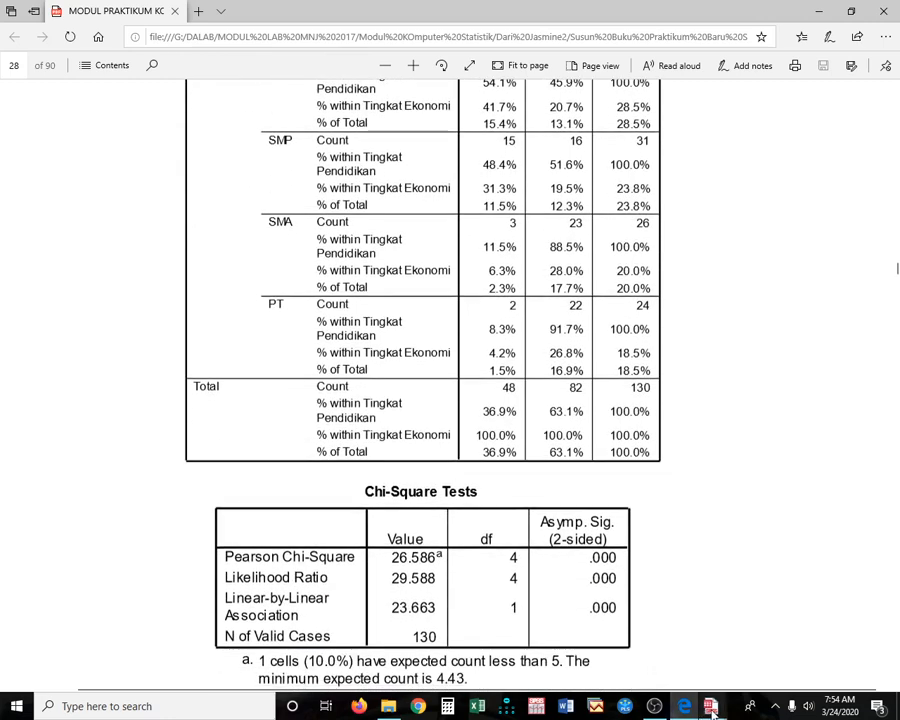
Switch to the SPSS output and compare its crosstab, Chi-Square Tests and Symmetric Measures tables with the module
{"action": "mouse_move", "coordinate": [712, 706]}
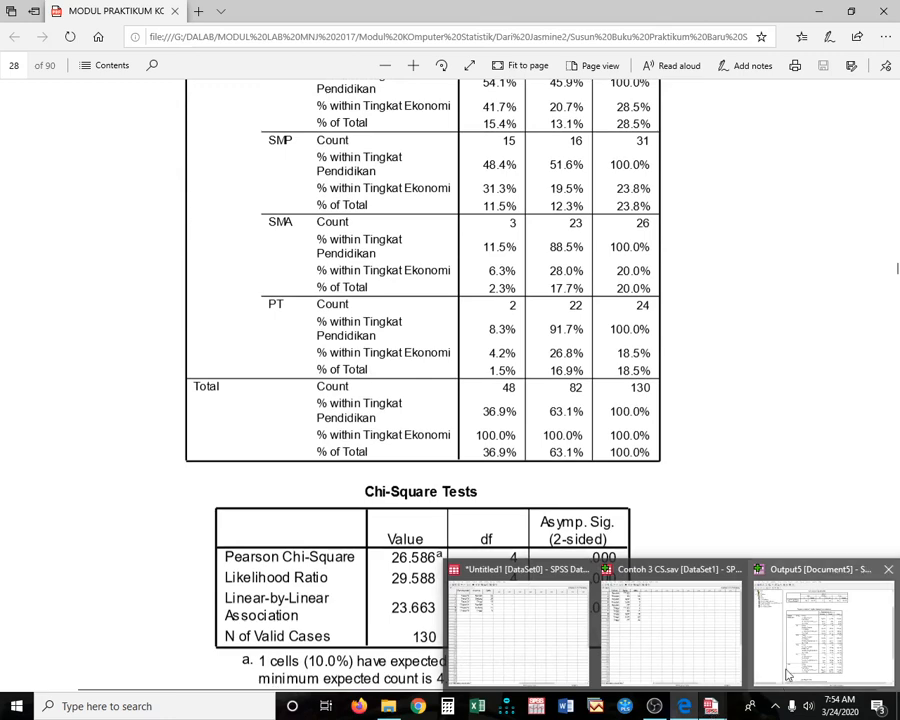
{"action": "left_click", "coordinate": [822, 625]}
{"action": "scroll", "coordinate": [504, 566], "scroll_direction": "down", "scroll_amount": 5}
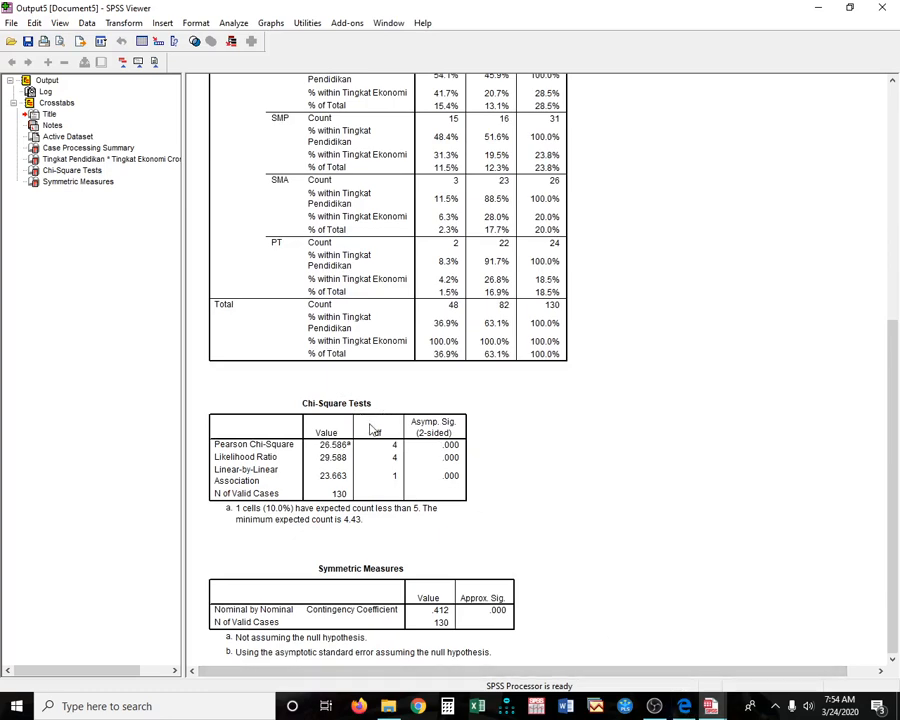
{"action": "scroll", "coordinate": [366, 420], "scroll_direction": "up", "scroll_amount": 5}
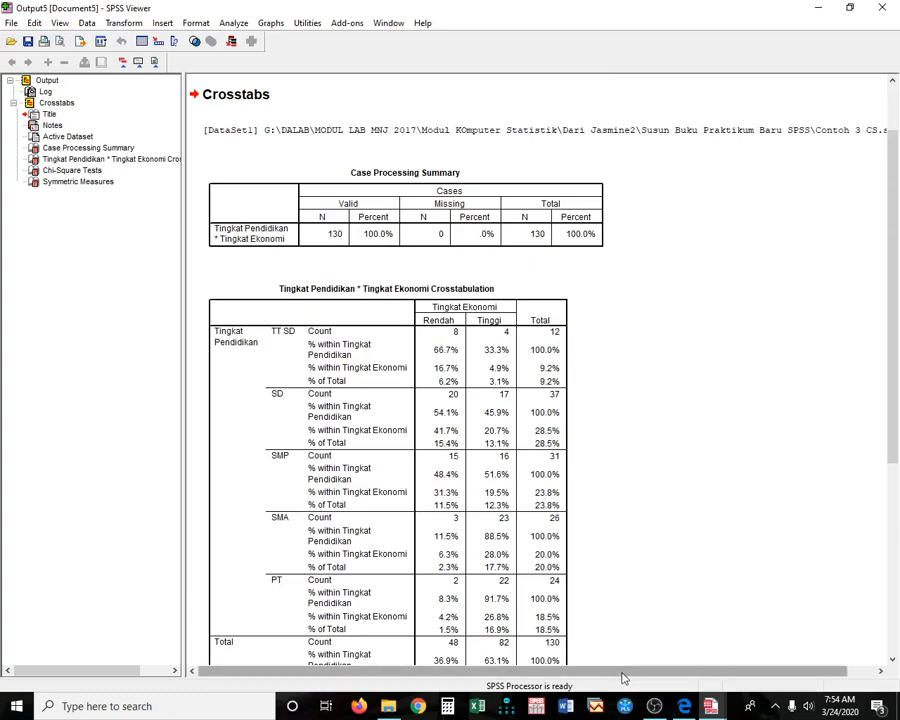
Return to the PDF module and review the Contoh 3 hypotheses, Chi-Square Tests table and written conclusion
{"action": "left_click", "coordinate": [684, 706]}
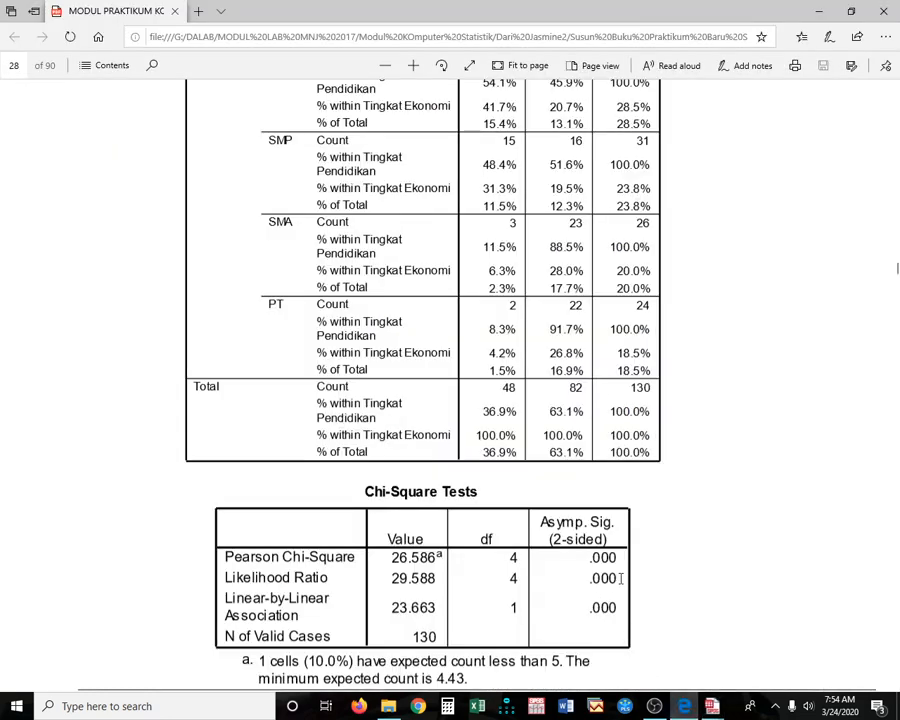
{"action": "scroll", "coordinate": [597, 517], "scroll_direction": "up", "scroll_amount": 15}
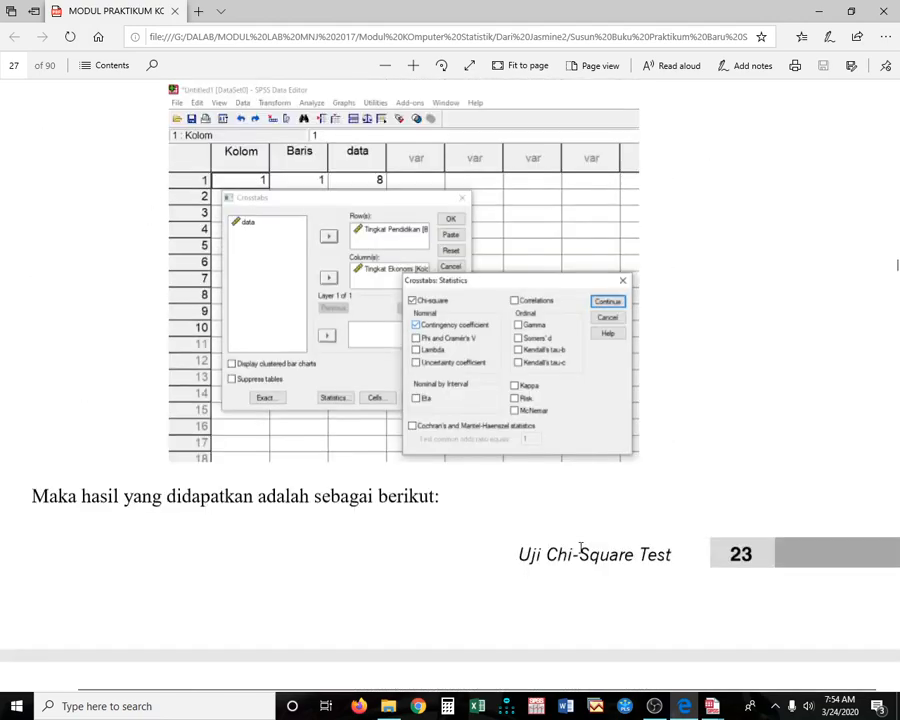
{"action": "scroll", "coordinate": [579, 553], "scroll_direction": "up", "scroll_amount": 15}
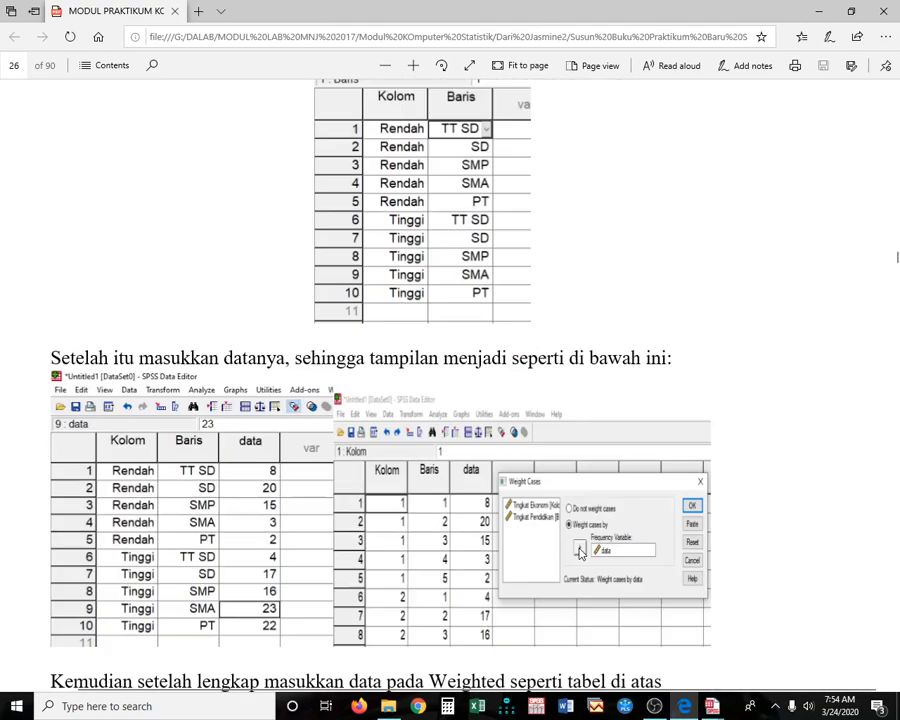
{"action": "scroll", "coordinate": [579, 553], "scroll_direction": "up", "scroll_amount": 10}
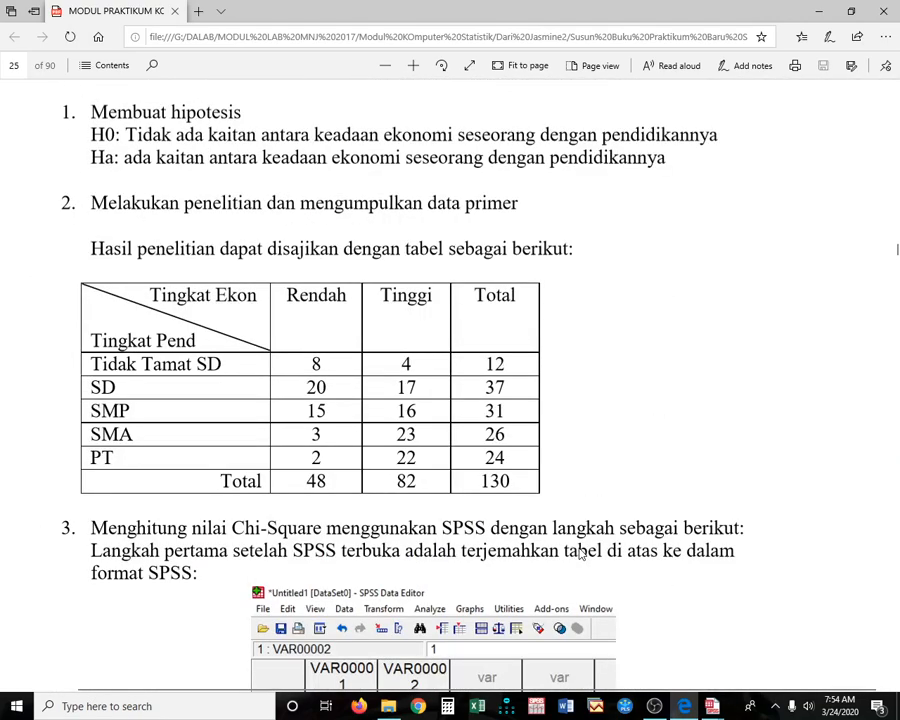
{"action": "scroll", "coordinate": [520, 480], "scroll_direction": "down", "scroll_amount": 15}
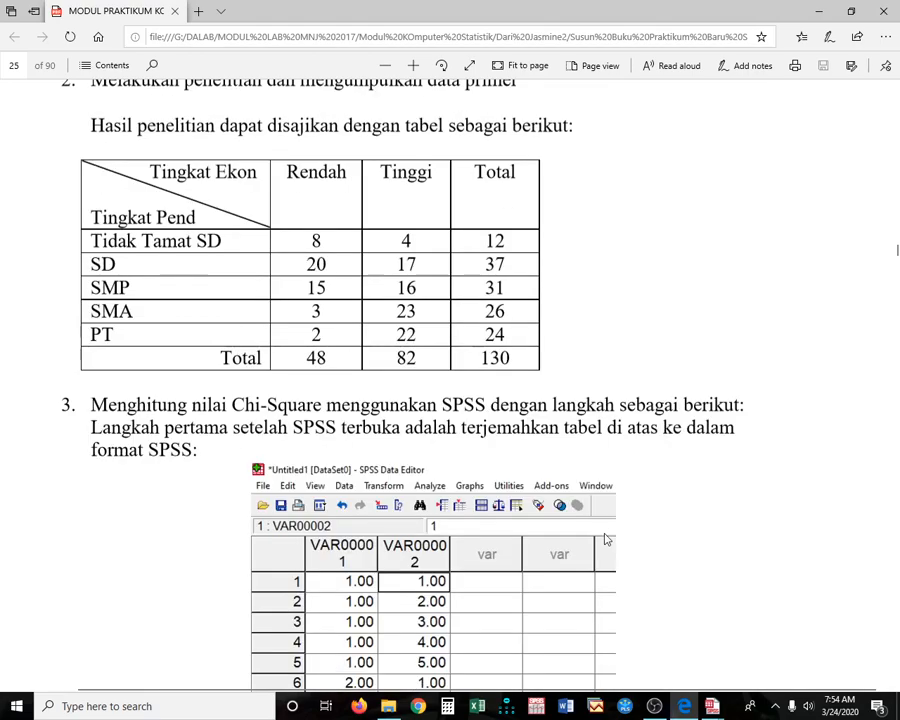
{"action": "scroll", "coordinate": [566, 526], "scroll_direction": "down", "scroll_amount": 15}
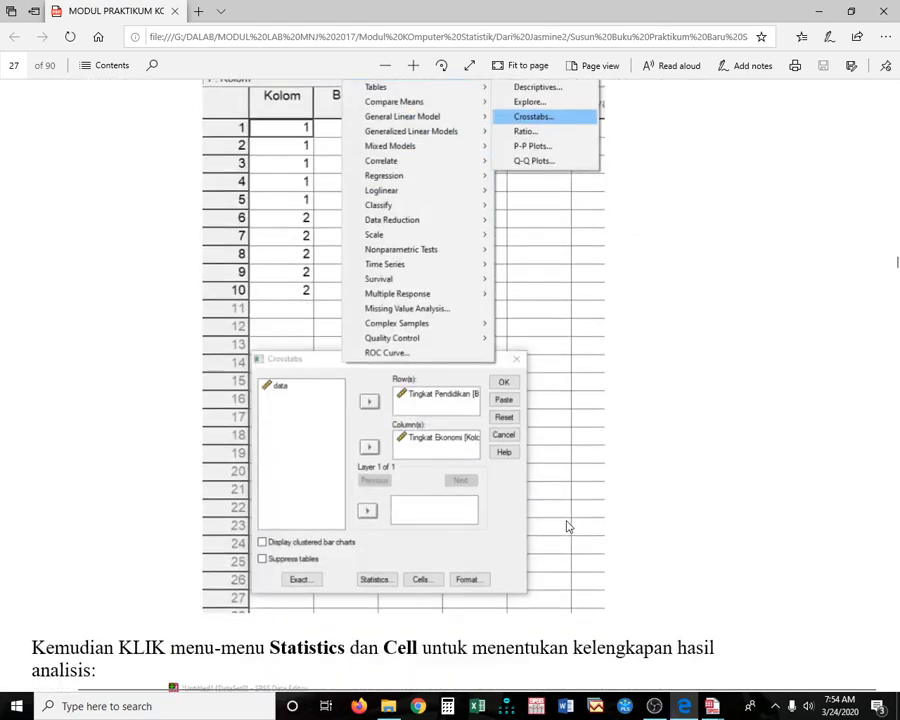
{"action": "scroll", "coordinate": [560, 523], "scroll_direction": "down", "scroll_amount": 10}
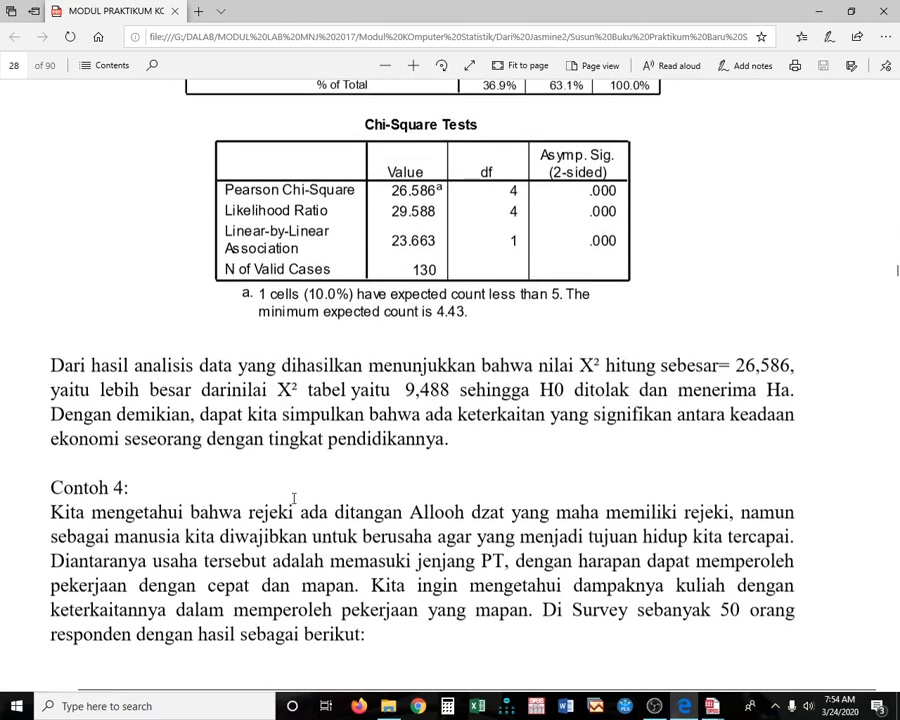
{"action": "scroll", "coordinate": [300, 480], "scroll_direction": "up", "scroll_amount": 3}
{"action": "scroll", "coordinate": [334, 455], "scroll_direction": "up", "scroll_amount": 2}
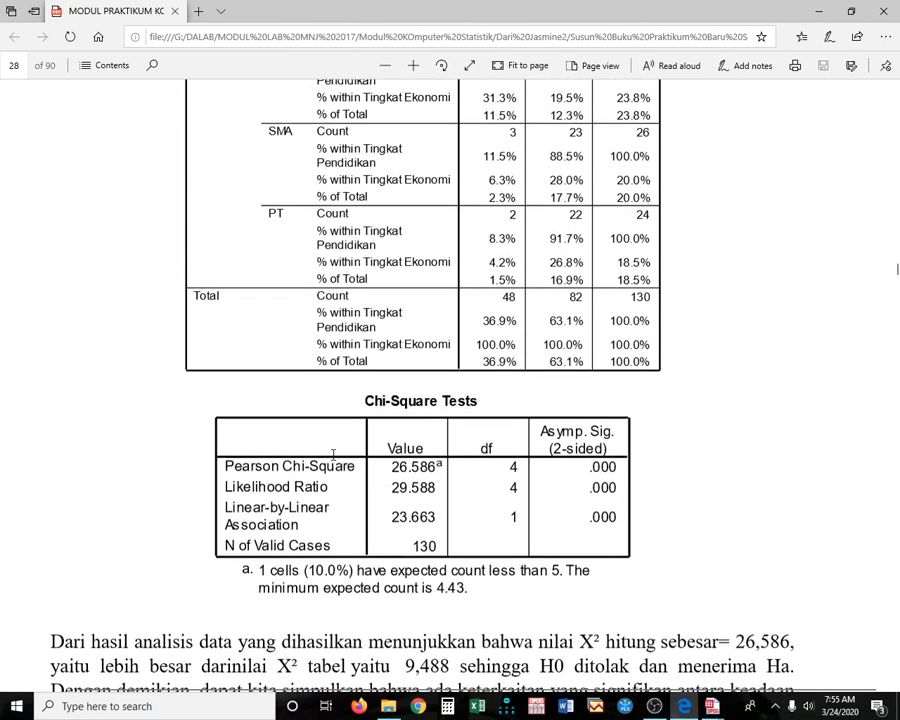
{"action": "scroll", "coordinate": [357, 396], "scroll_direction": "down", "scroll_amount": 2}
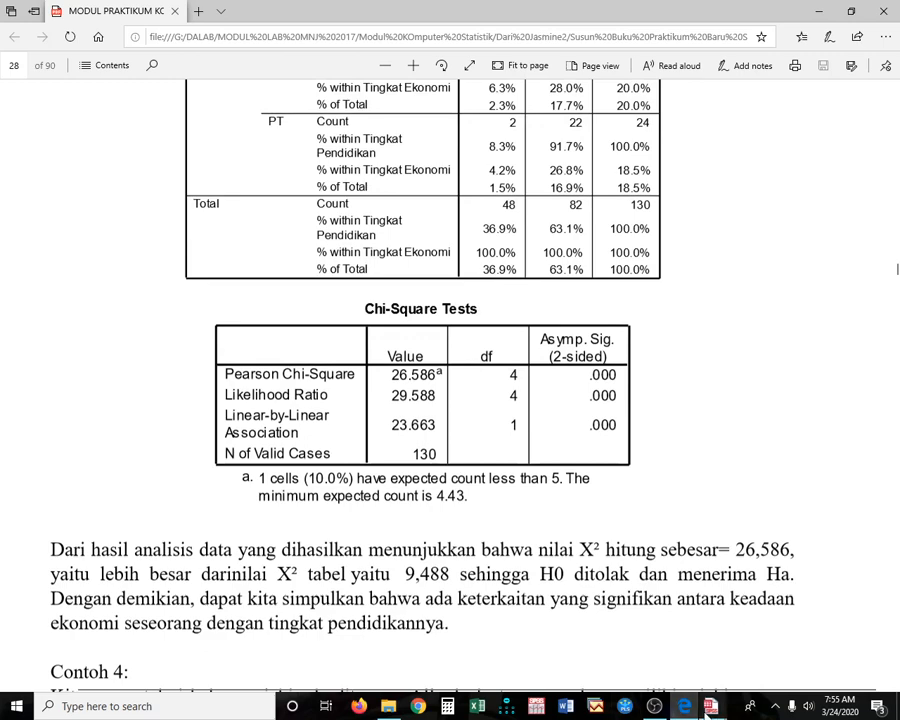
Switch to the SPSS output and examine the education-by-economy percentages, Pearson Chi-Square significance and Contingency Coefficient
{"action": "mouse_move", "coordinate": [712, 706]}
{"action": "left_click", "coordinate": [803, 640]}
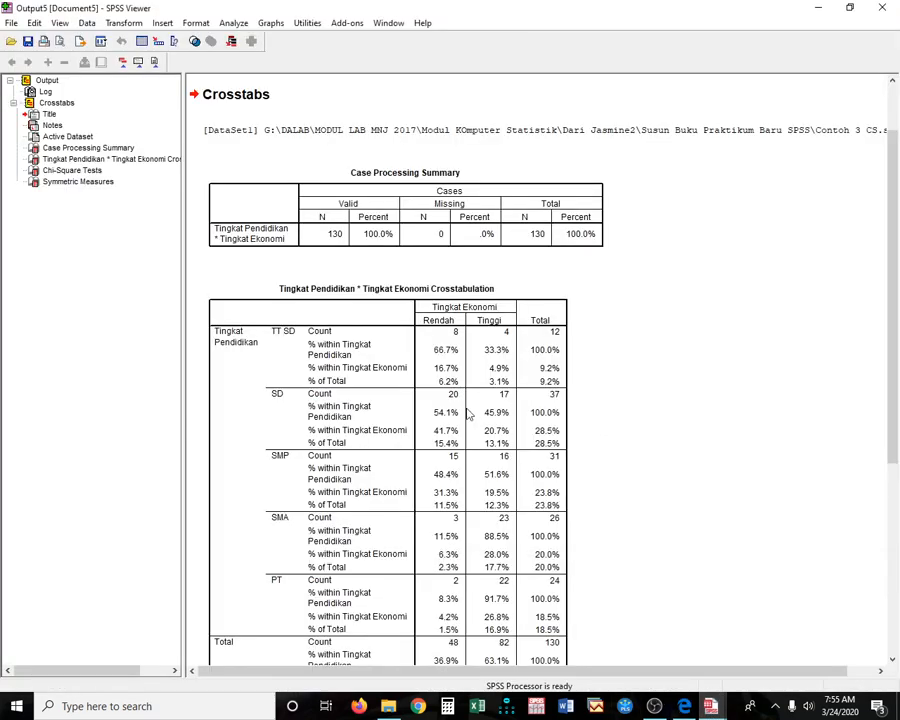
{"action": "scroll", "coordinate": [460, 406], "scroll_direction": "down", "scroll_amount": 3}
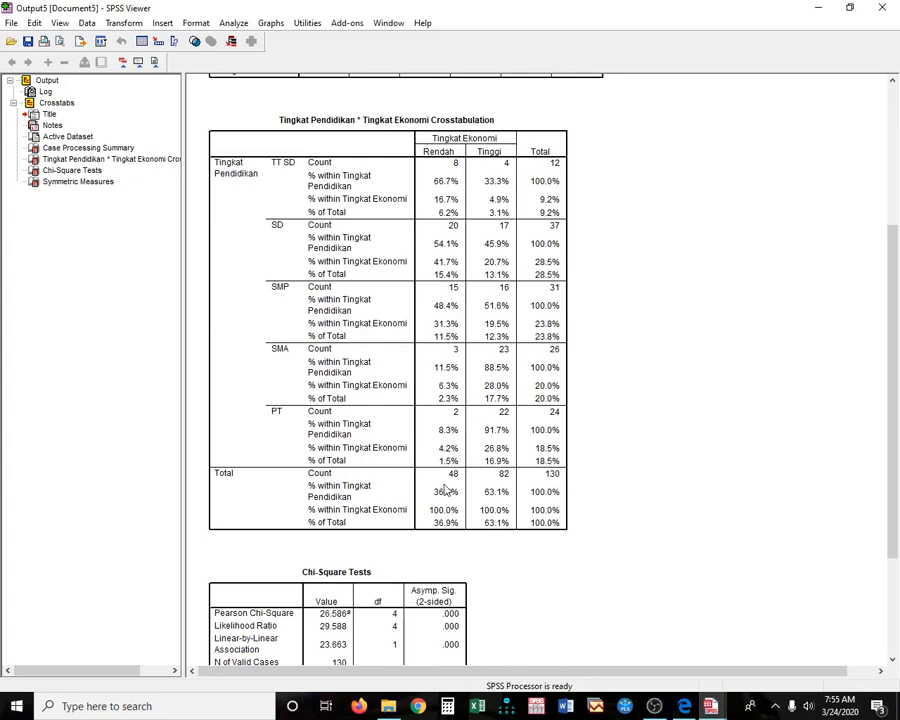
{"action": "scroll", "coordinate": [445, 490], "scroll_direction": "down", "scroll_amount": 3}
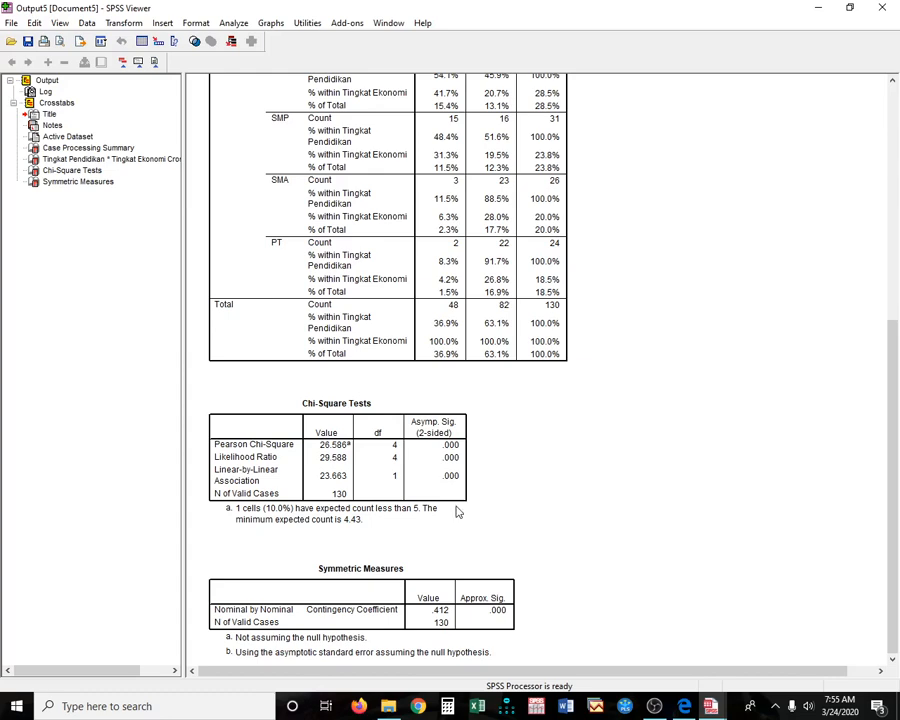
{"action": "scroll", "coordinate": [457, 512], "scroll_direction": "up", "scroll_amount": 3}
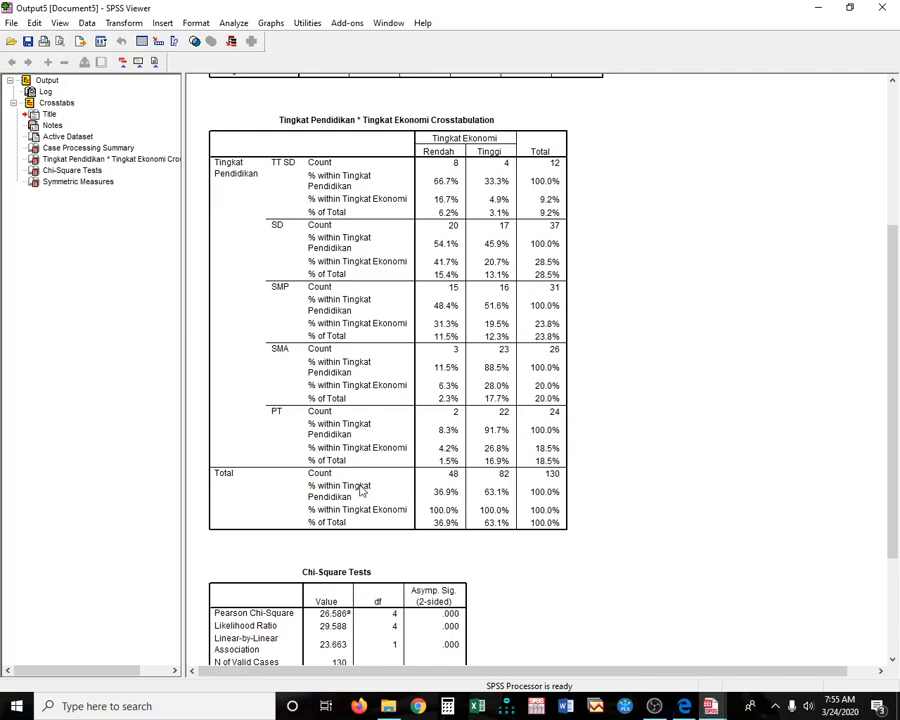
{"action": "scroll", "coordinate": [366, 503], "scroll_direction": "down", "scroll_amount": 3}
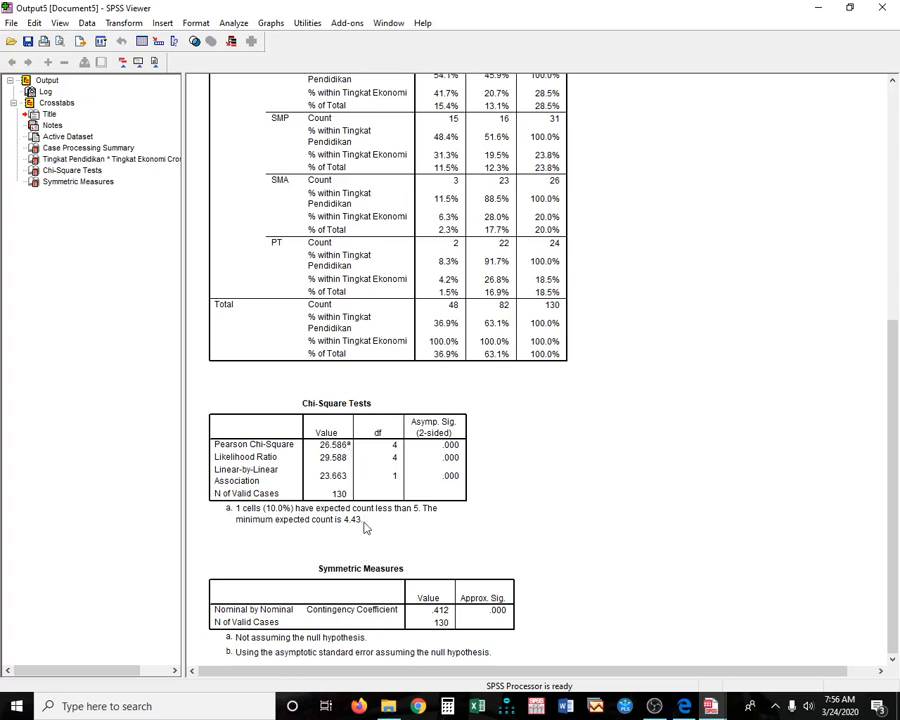
Close the Crosstabs output without saving it and bring up the Contoh 3 CS.sav data in SPSS
{"action": "left_click", "coordinate": [884, 8]}
{"action": "left_click", "coordinate": [502, 382]}
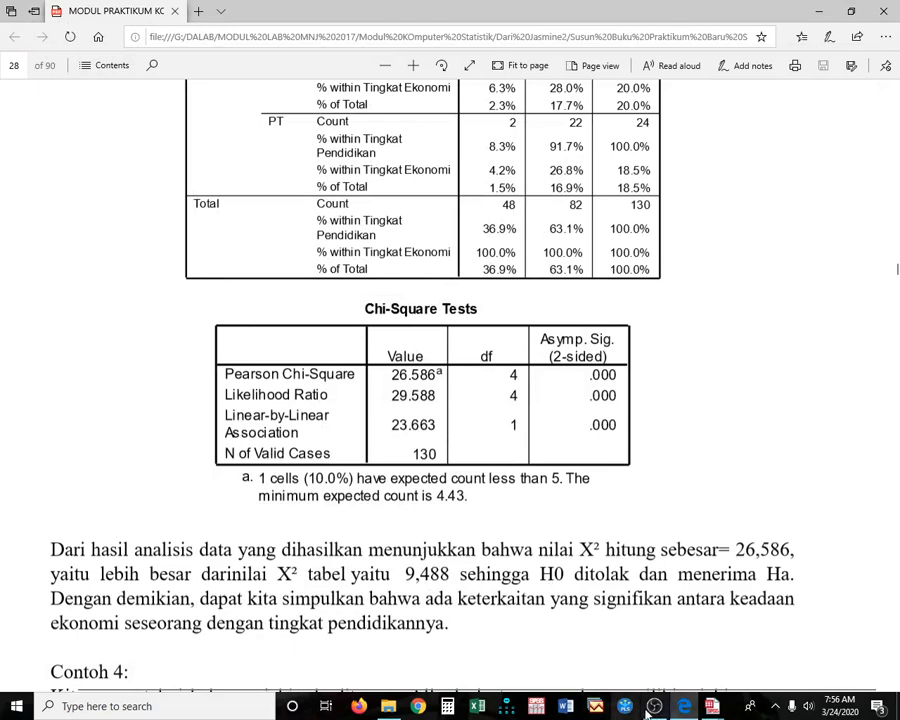
{"action": "left_click", "coordinate": [712, 706]}
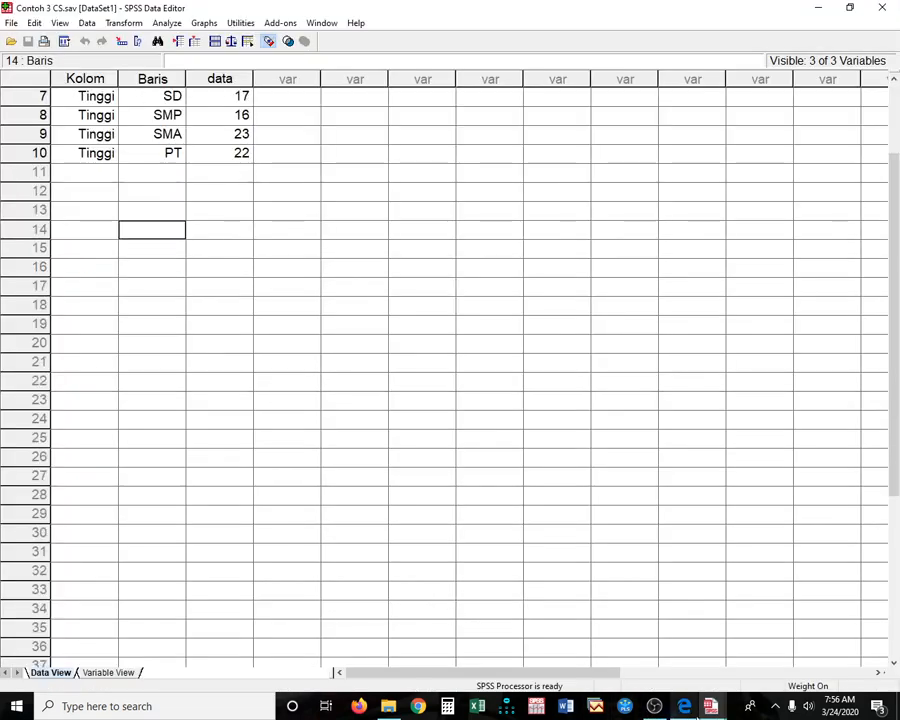
Switch to the PDF module and read the Contoh 4 case description and its Crosstabs setup instructions
{"action": "left_click", "coordinate": [684, 706]}
{"action": "scroll", "coordinate": [352, 518], "scroll_direction": "down", "scroll_amount": 5}
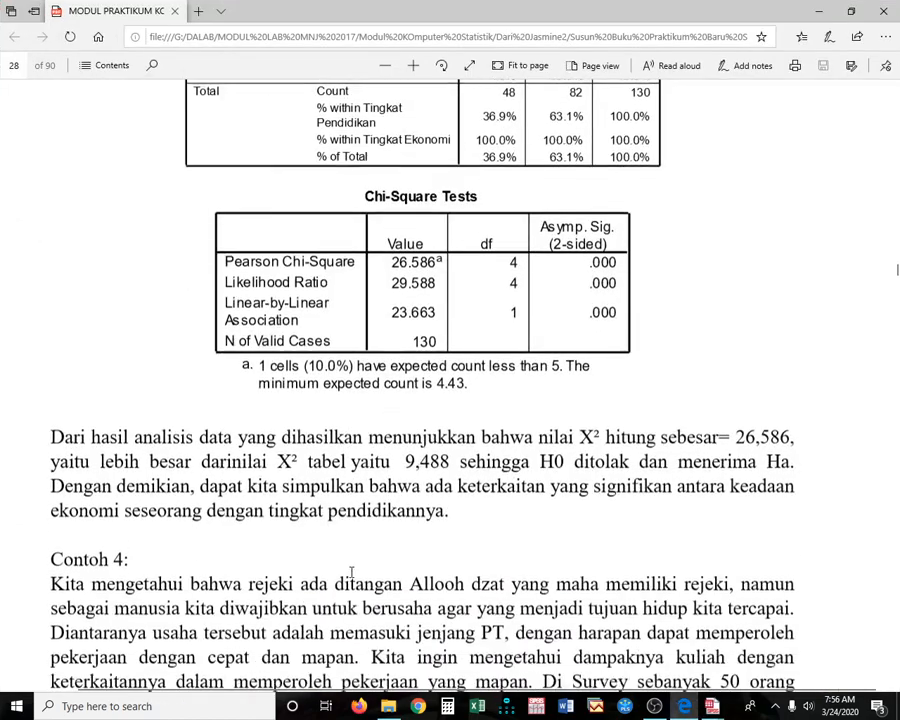
{"action": "scroll", "coordinate": [351, 572], "scroll_direction": "down", "scroll_amount": 4}
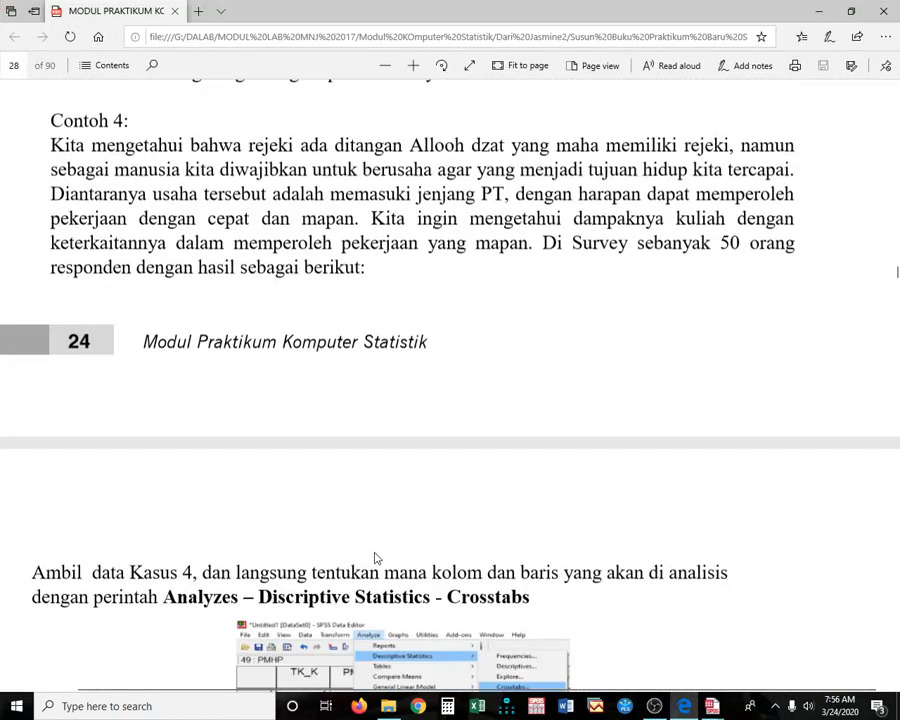
{"action": "scroll", "coordinate": [376, 558], "scroll_direction": "down", "scroll_amount": 4}
{"action": "scroll", "coordinate": [376, 557], "scroll_direction": "up", "scroll_amount": 4}
{"action": "scroll", "coordinate": [474, 456], "scroll_direction": "down", "scroll_amount": 7}
{"action": "scroll", "coordinate": [474, 456], "scroll_direction": "down", "scroll_amount": 10}
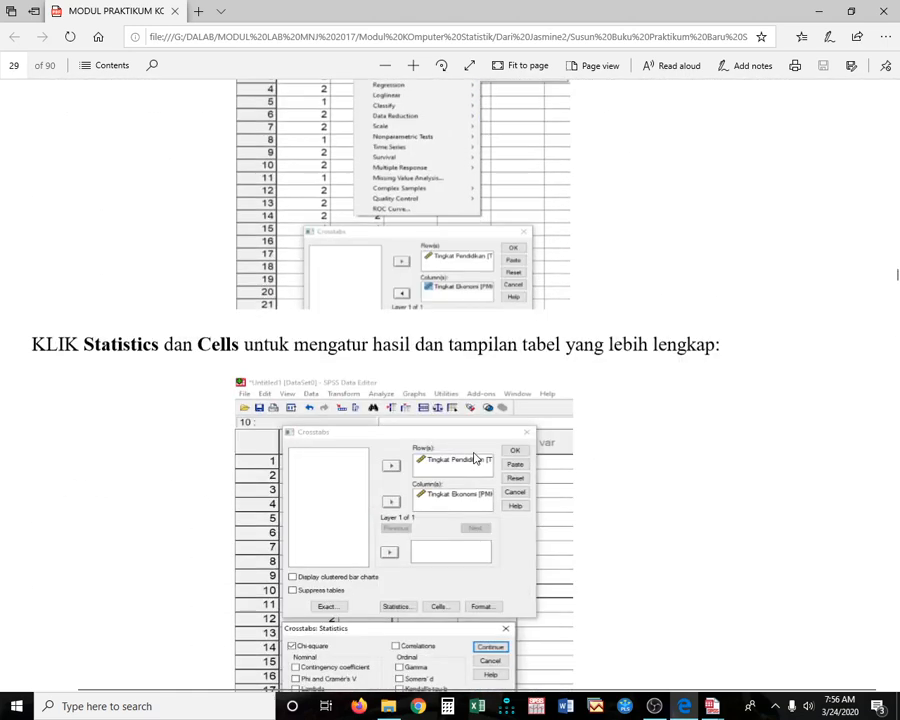
Examine the module's Contoh 4 crosstabulation and Chi-Square Tests tables, including the question asking for a conclusion
{"action": "scroll", "coordinate": [476, 458], "scroll_direction": "down", "scroll_amount": 8}
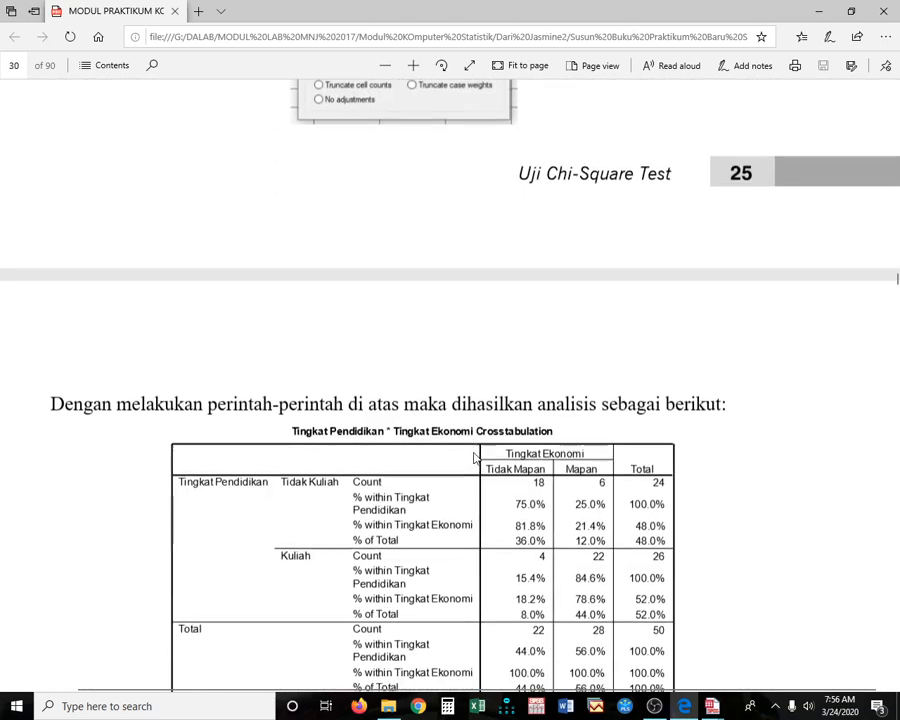
{"action": "scroll", "coordinate": [476, 458], "scroll_direction": "down", "scroll_amount": 6}
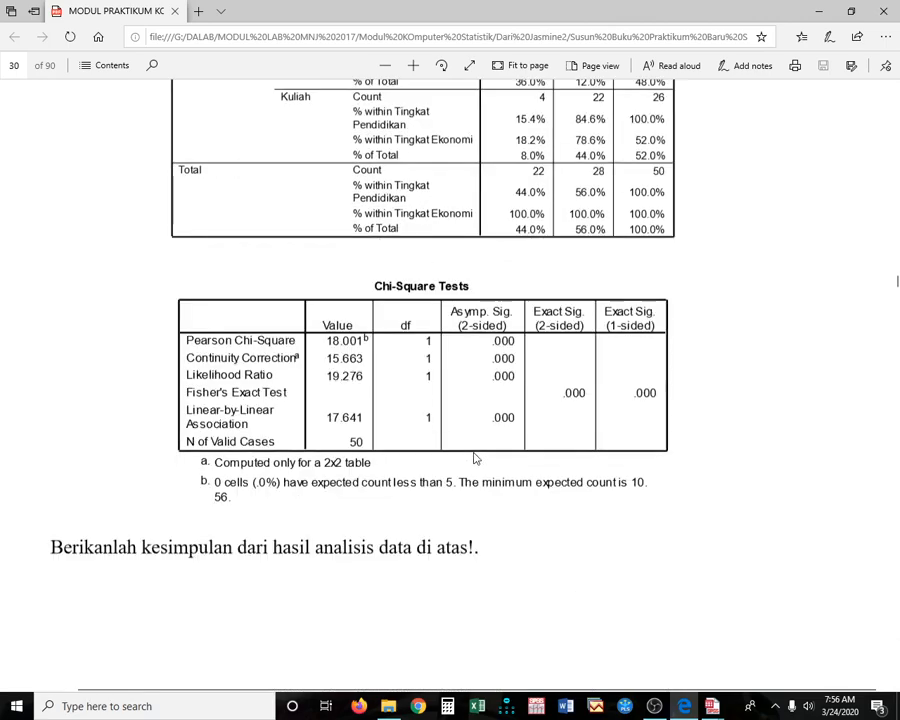
{"action": "scroll", "coordinate": [476, 458], "scroll_direction": "down", "scroll_amount": 10}
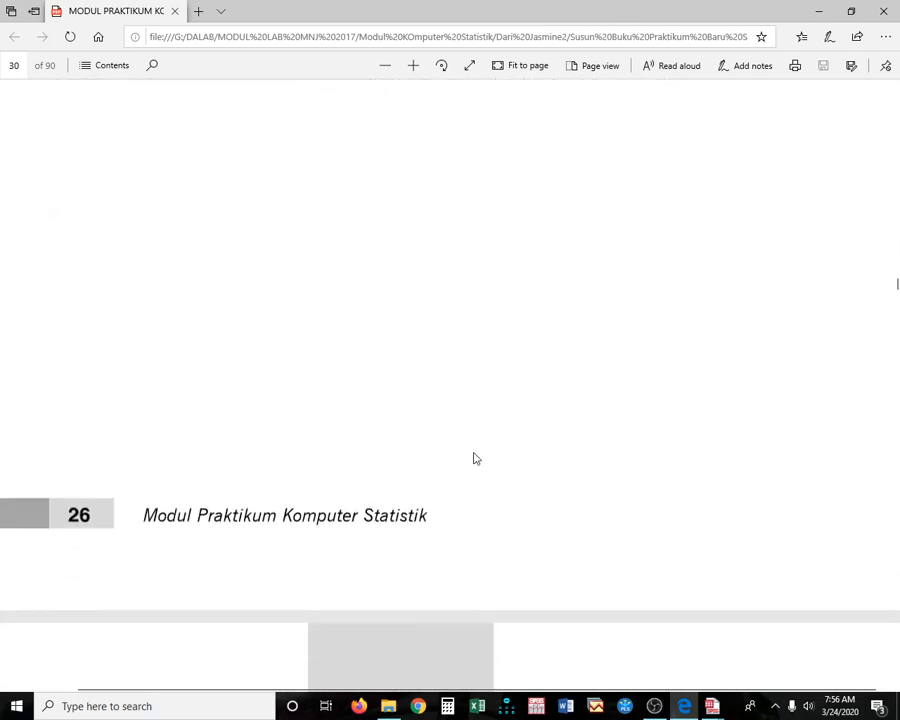
{"action": "scroll", "coordinate": [475, 453], "scroll_direction": "up", "scroll_amount": 11}
{"action": "scroll", "coordinate": [475, 453], "scroll_direction": "up", "scroll_amount": 9}
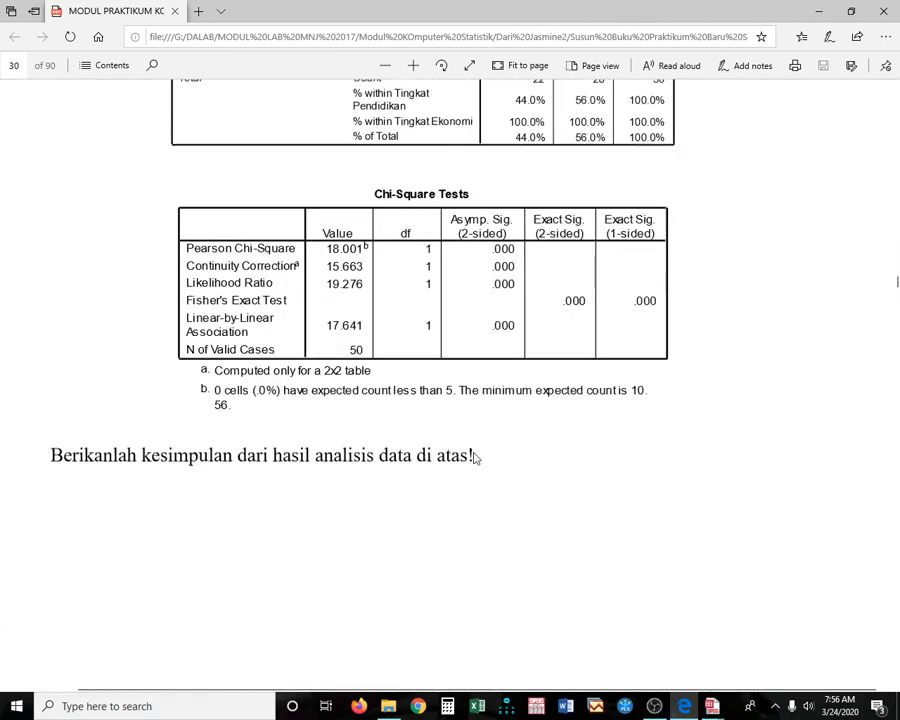
{"action": "scroll", "coordinate": [476, 457], "scroll_direction": "up", "scroll_amount": 1}
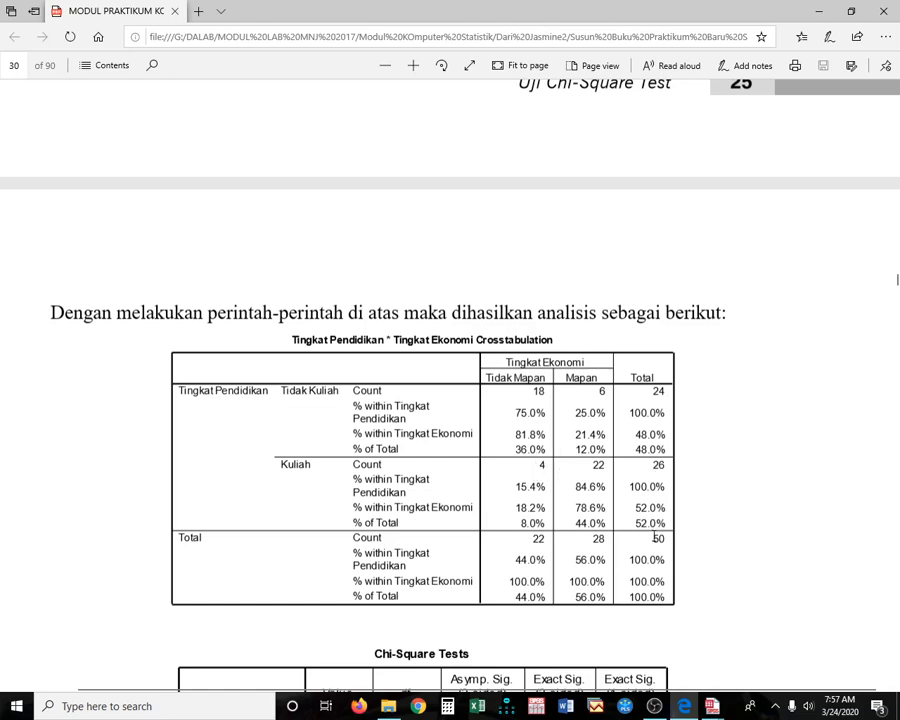
{"action": "scroll", "coordinate": [655, 537], "scroll_direction": "down", "scroll_amount": 5}
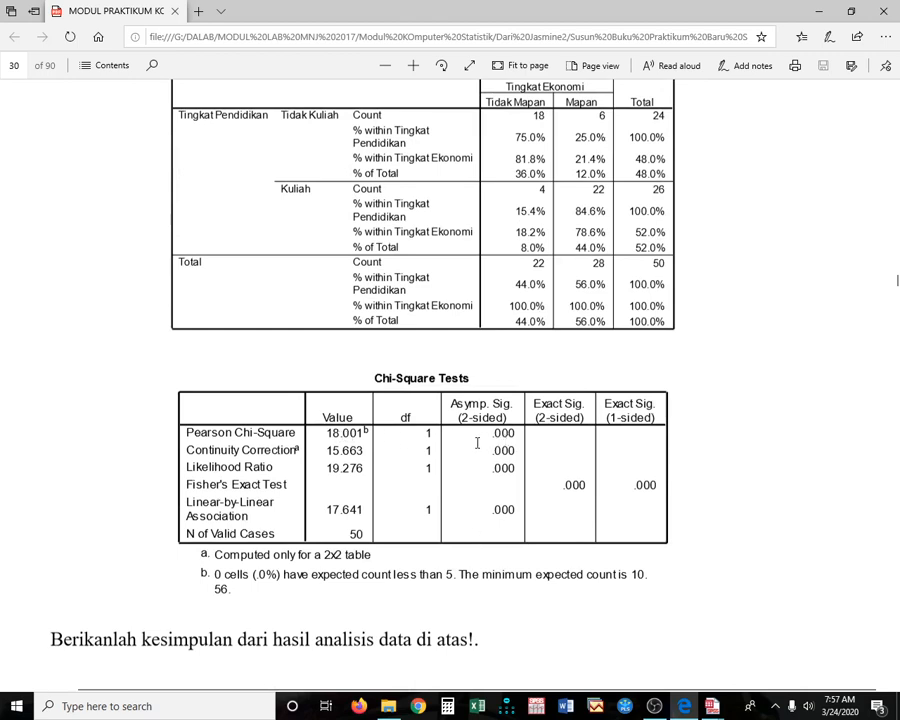
Review the module's Contoh 4 Crosstabs statistics and cell display settings together with the resulting crosstabulation and Chi-Square Tests tables
{"action": "scroll", "coordinate": [477, 448], "scroll_direction": "down", "scroll_amount": 1}
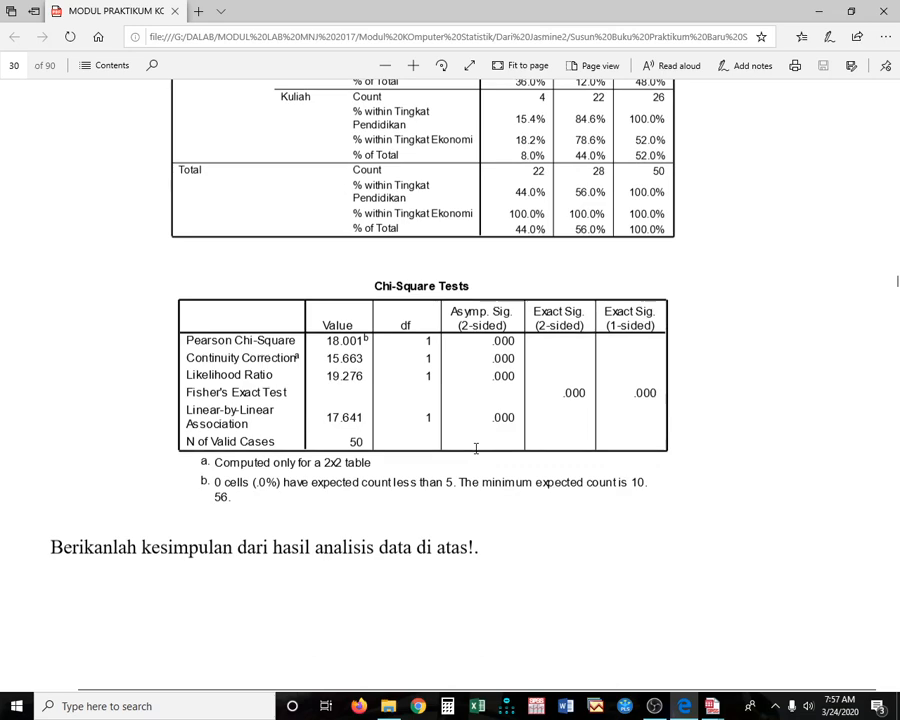
{"action": "scroll", "coordinate": [470, 469], "scroll_direction": "down", "scroll_amount": 3}
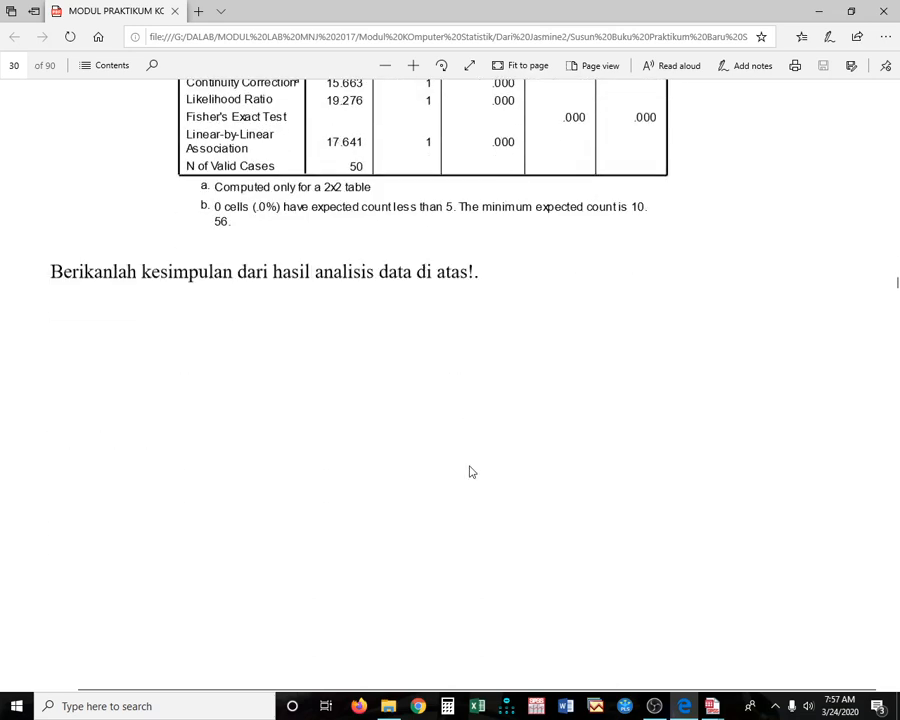
{"action": "scroll", "coordinate": [470, 469], "scroll_direction": "up", "scroll_amount": 5}
{"action": "scroll", "coordinate": [470, 469], "scroll_direction": "up", "scroll_amount": 7}
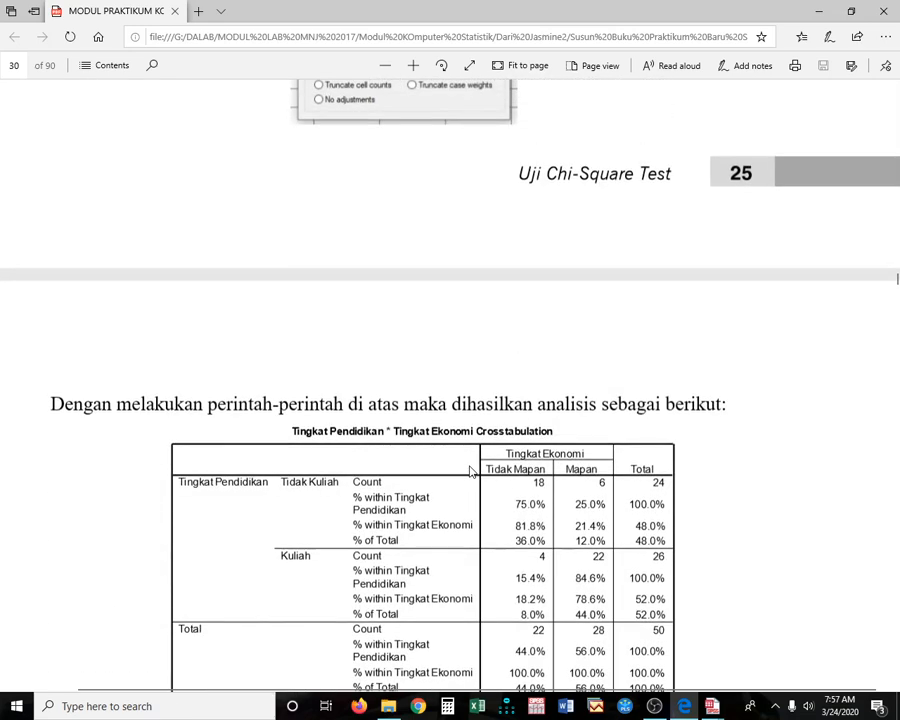
{"action": "scroll", "coordinate": [471, 471], "scroll_direction": "up", "scroll_amount": 4}
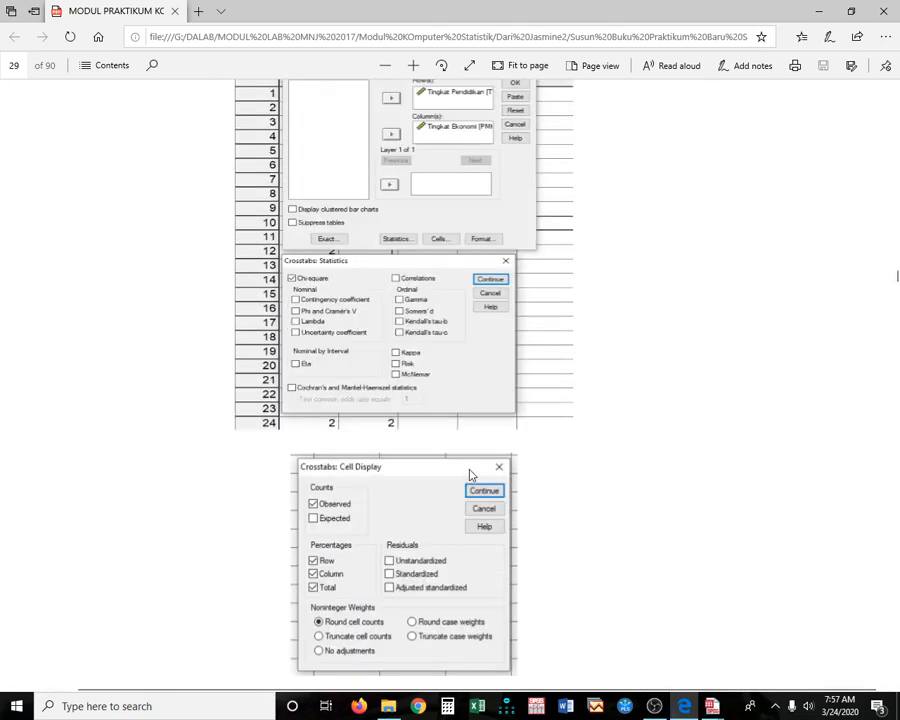
{"action": "scroll", "coordinate": [470, 476], "scroll_direction": "down", "scroll_amount": 8}
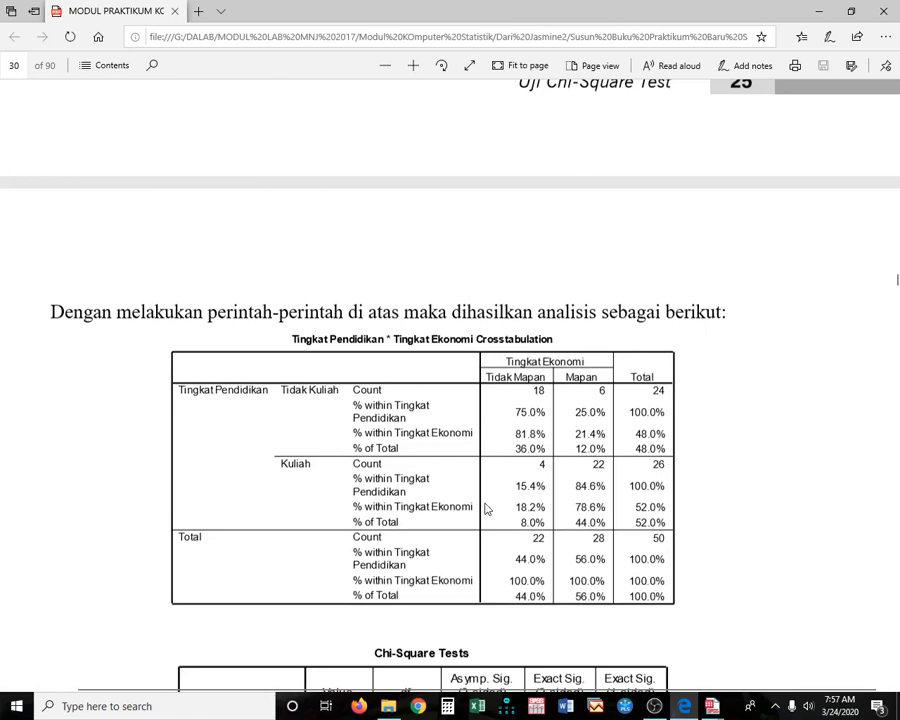
{"action": "scroll", "coordinate": [485, 495], "scroll_direction": "down", "scroll_amount": 2}
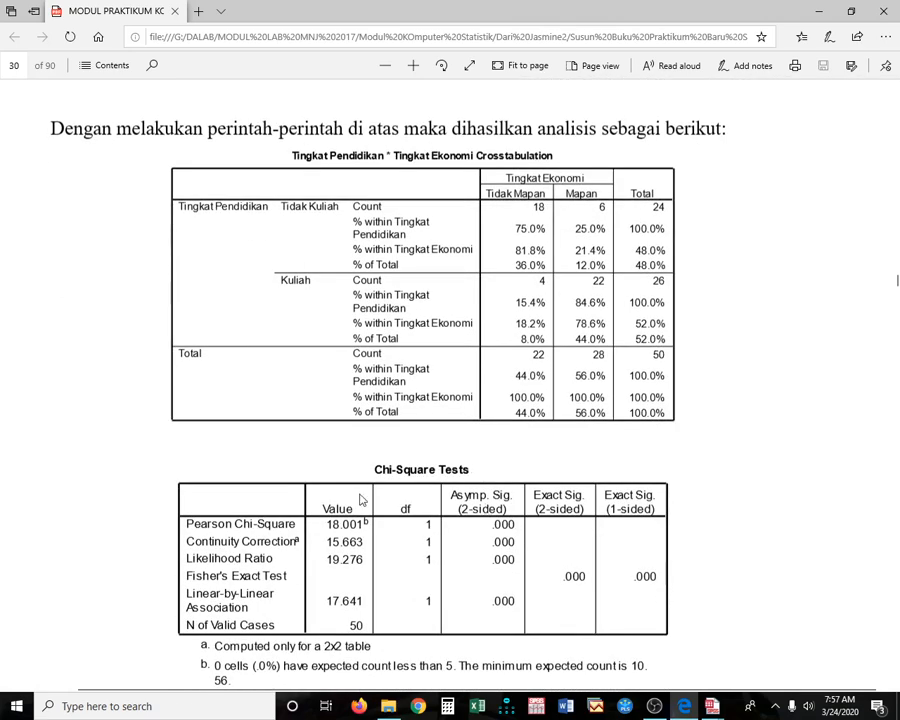
{"action": "scroll", "coordinate": [362, 498], "scroll_direction": "down", "scroll_amount": 1}
{"action": "scroll", "coordinate": [360, 497], "scroll_direction": "down", "scroll_amount": 2}
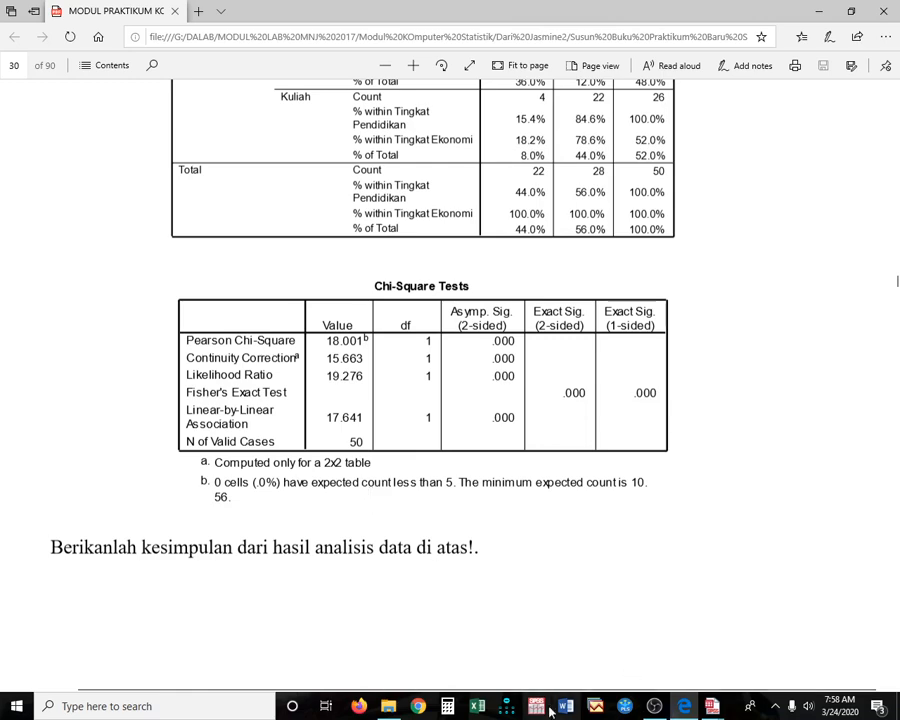
Open Contoh 4.sav from the Susun Buku Praktikum Baru SPSS folder and close its output window without saving
{"action": "left_click", "coordinate": [388, 706]}
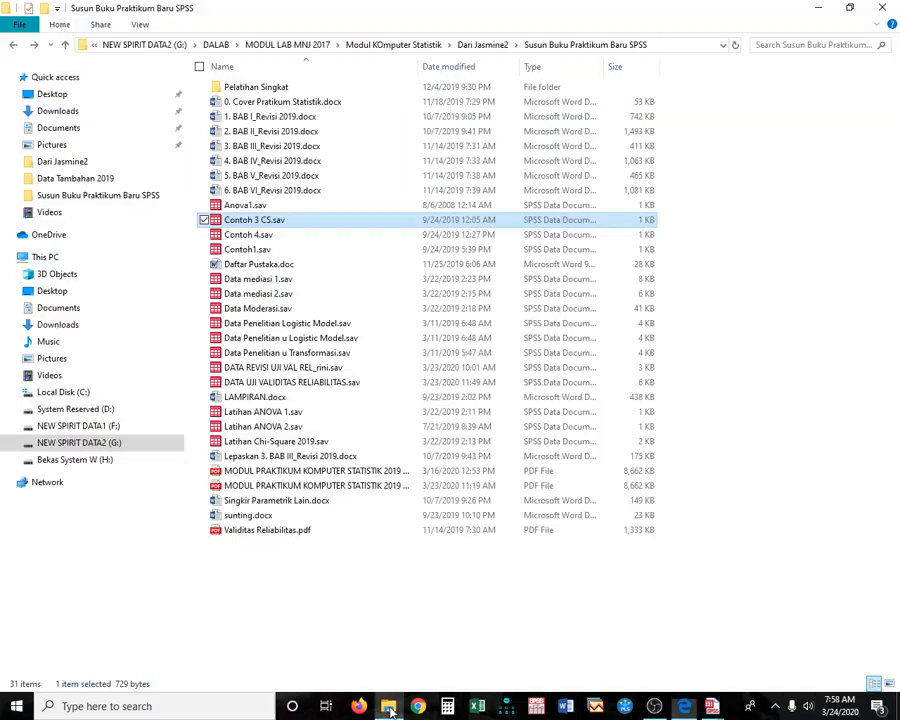
{"action": "double_click", "coordinate": [260, 240]}
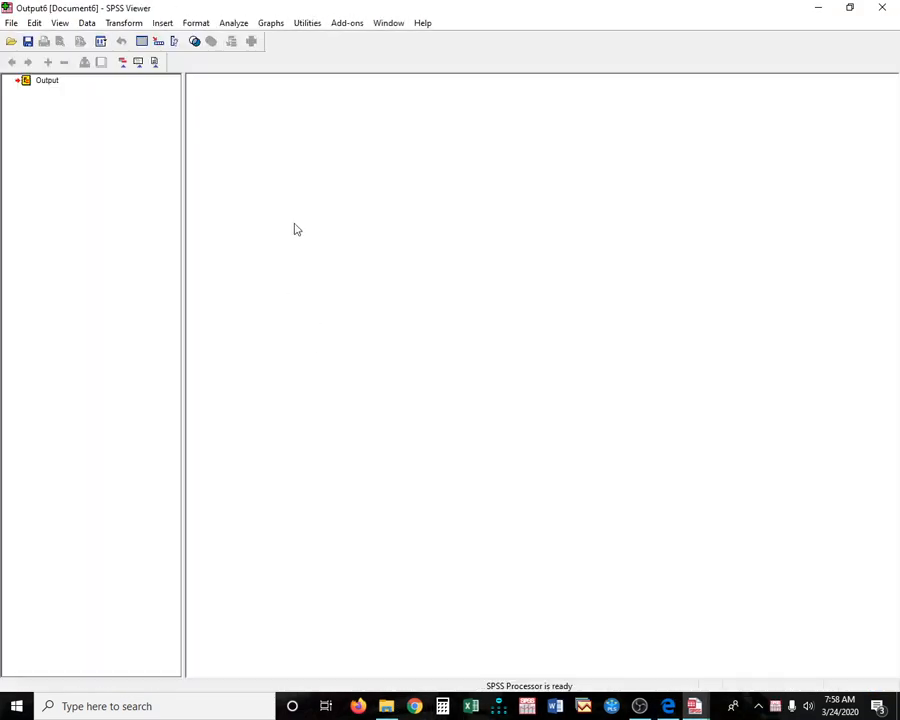
{"action": "left_click", "coordinate": [885, 10]}
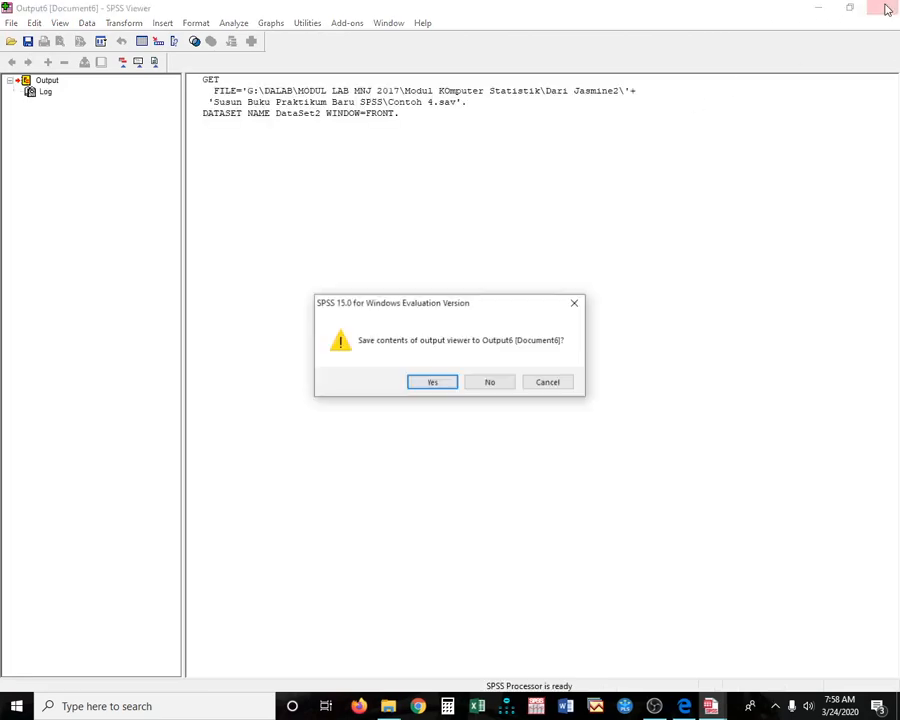
{"action": "left_click", "coordinate": [489, 383]}
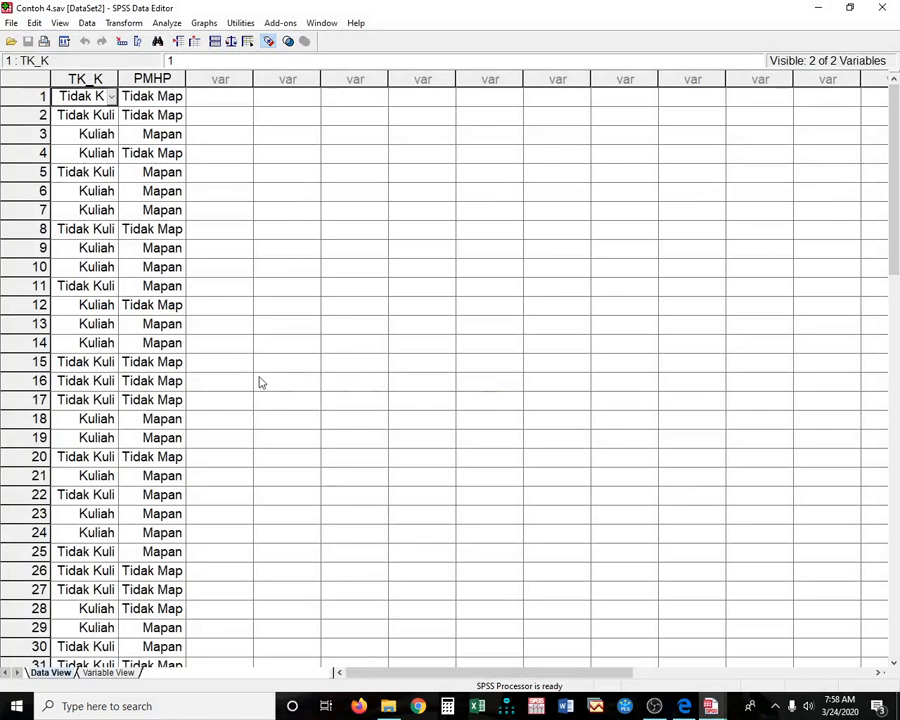
Examine the TK_K and PMHP data in Contoh 4.sav from the first case through the last
{"action": "scroll", "coordinate": [258, 378], "scroll_direction": "down", "scroll_amount": 6}
{"action": "scroll", "coordinate": [258, 382], "scroll_direction": "down", "scroll_amount": 3}
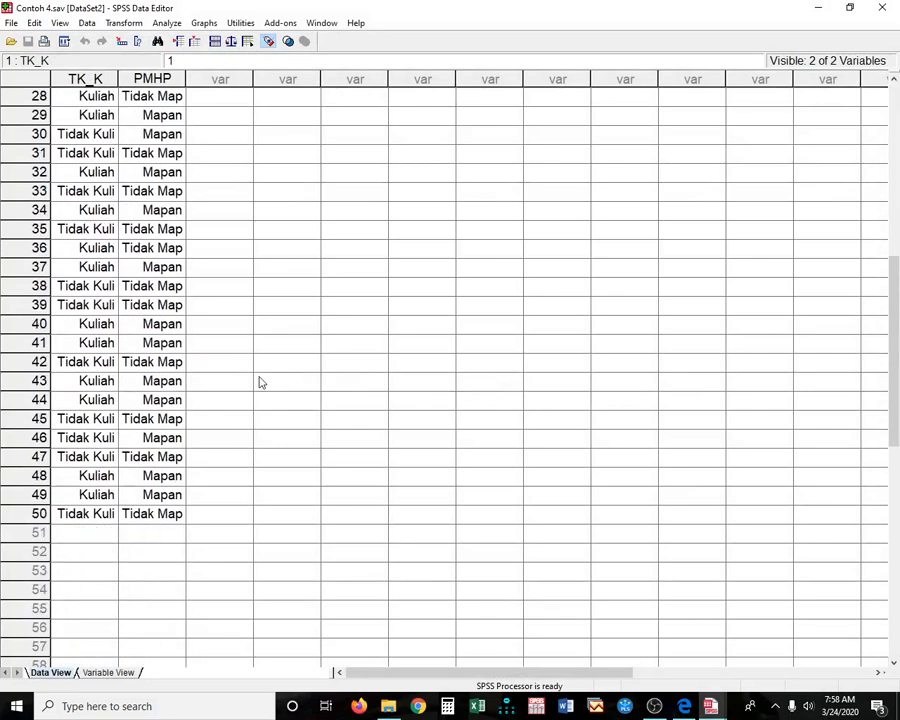
{"action": "scroll", "coordinate": [258, 382], "scroll_direction": "up", "scroll_amount": 9}
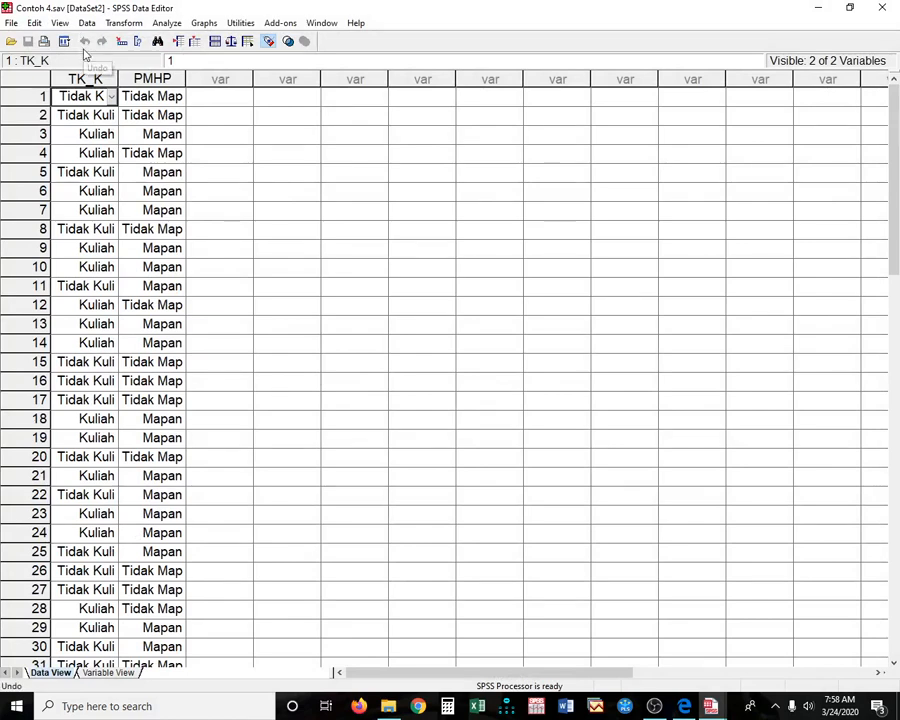
{"action": "left_click", "coordinate": [217, 100]}
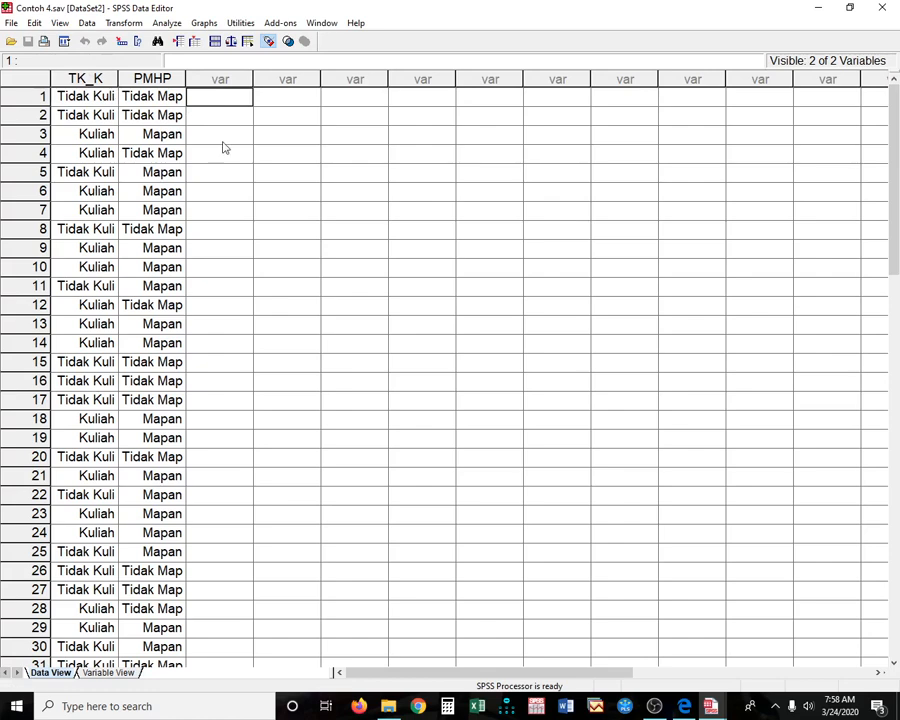
{"action": "scroll", "coordinate": [225, 177], "scroll_direction": "down", "scroll_amount": 8}
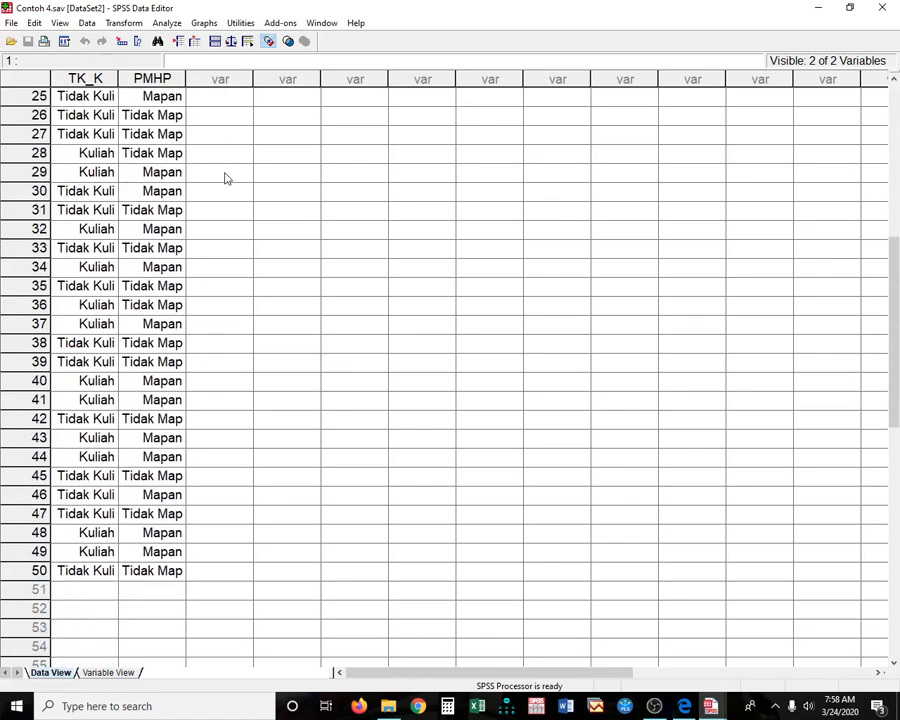
{"action": "scroll", "coordinate": [225, 177], "scroll_direction": "up", "scroll_amount": 8}
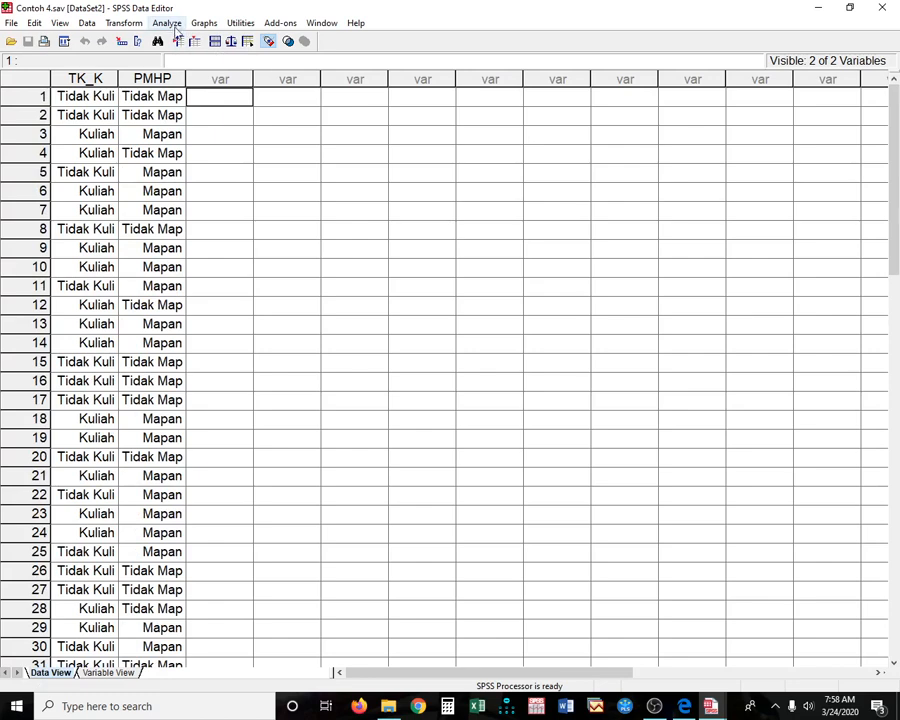
{"action": "left_click", "coordinate": [215, 112]}
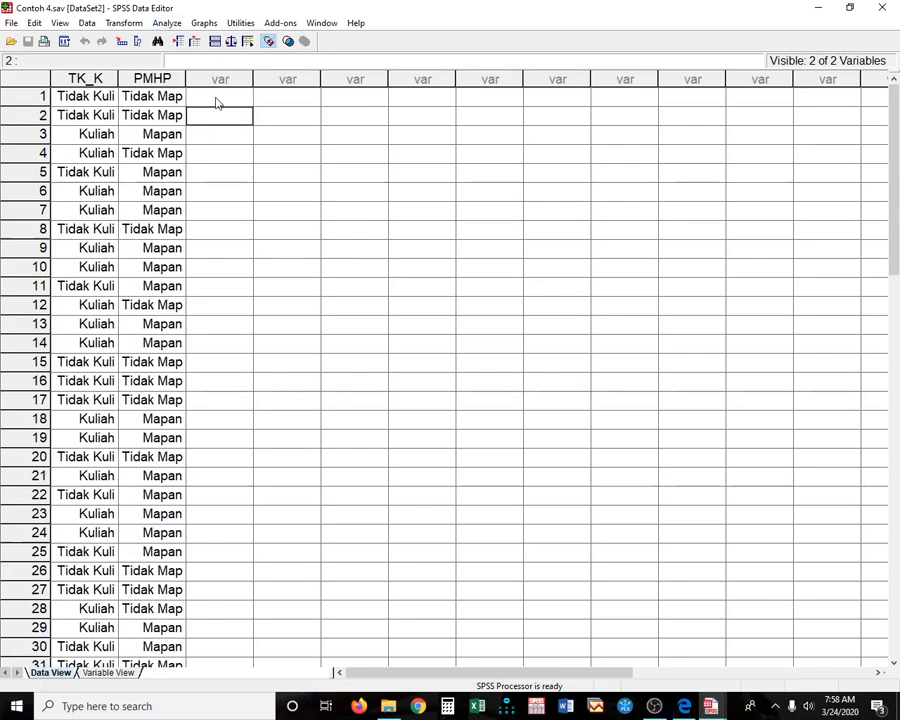
{"action": "left_click", "coordinate": [214, 98]}
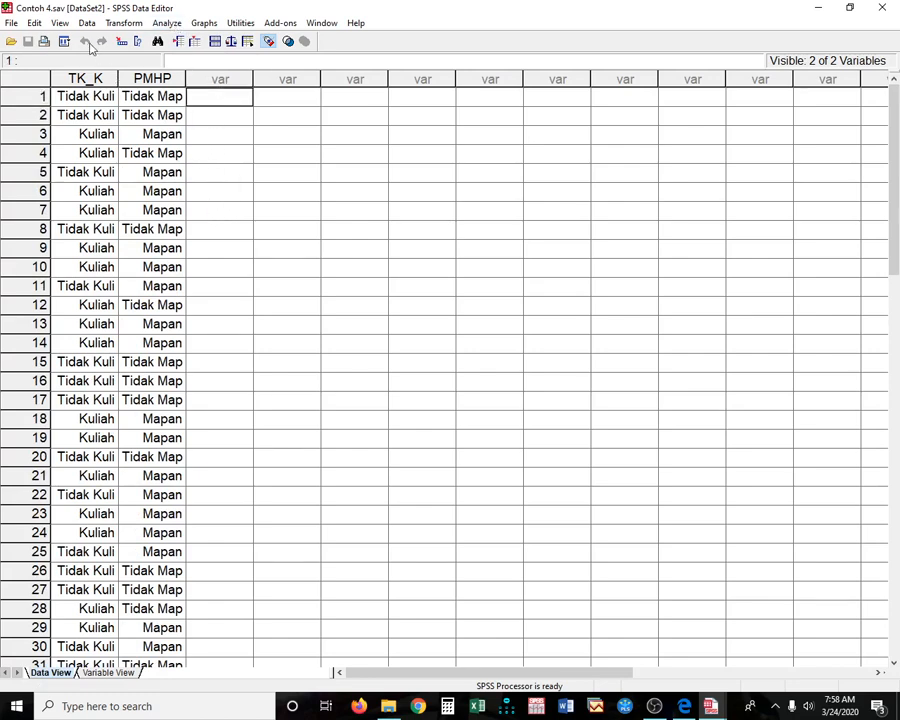
{"action": "left_click", "coordinate": [63, 25]}
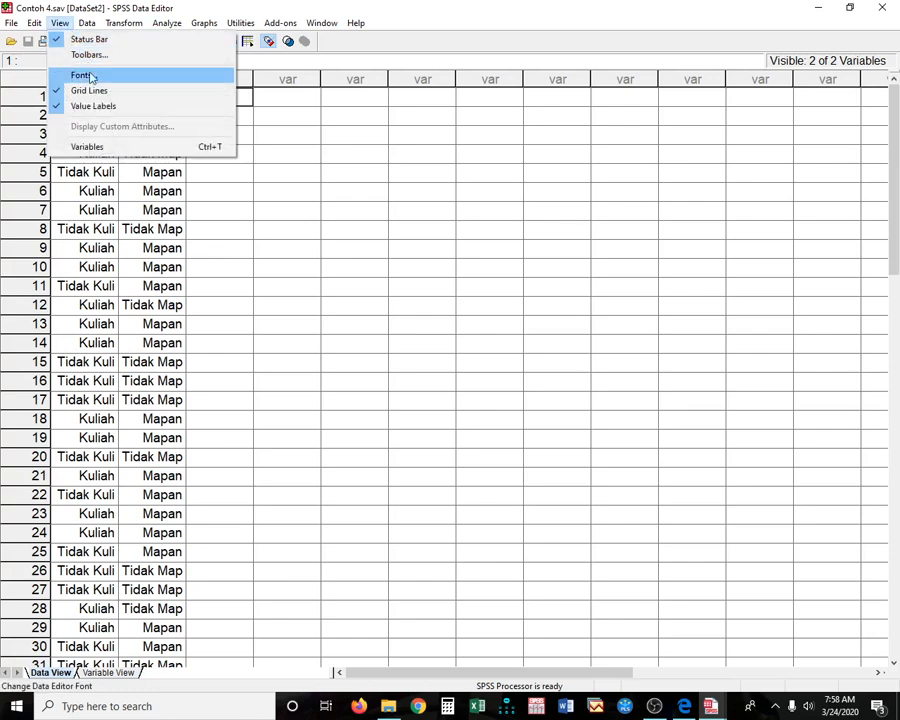
{"action": "left_click", "coordinate": [341, 231]}
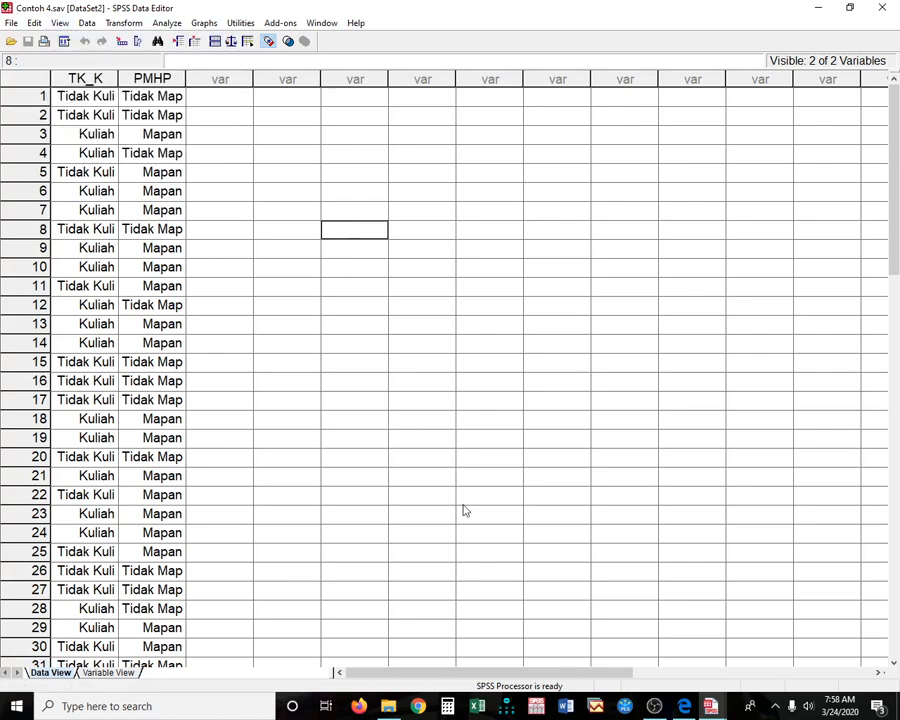
Switch back to the PDF module and review the Contoh 4 result tables, conclusion question and the start of BAB III
{"action": "left_click", "coordinate": [710, 708]}
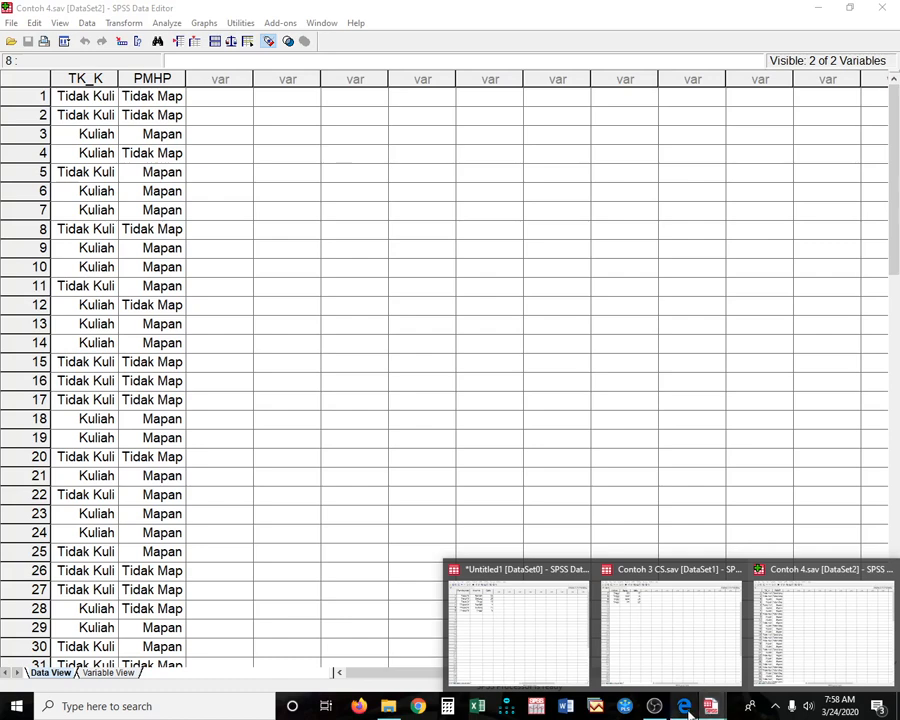
{"action": "left_click", "coordinate": [686, 709]}
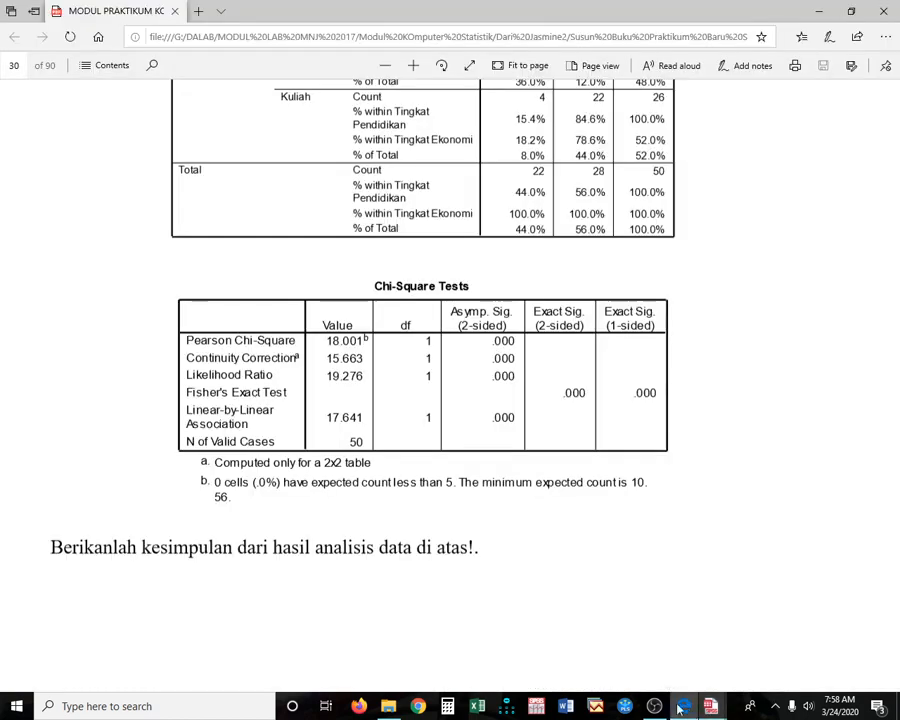
{"action": "scroll", "coordinate": [460, 555], "scroll_direction": "up", "scroll_amount": 3}
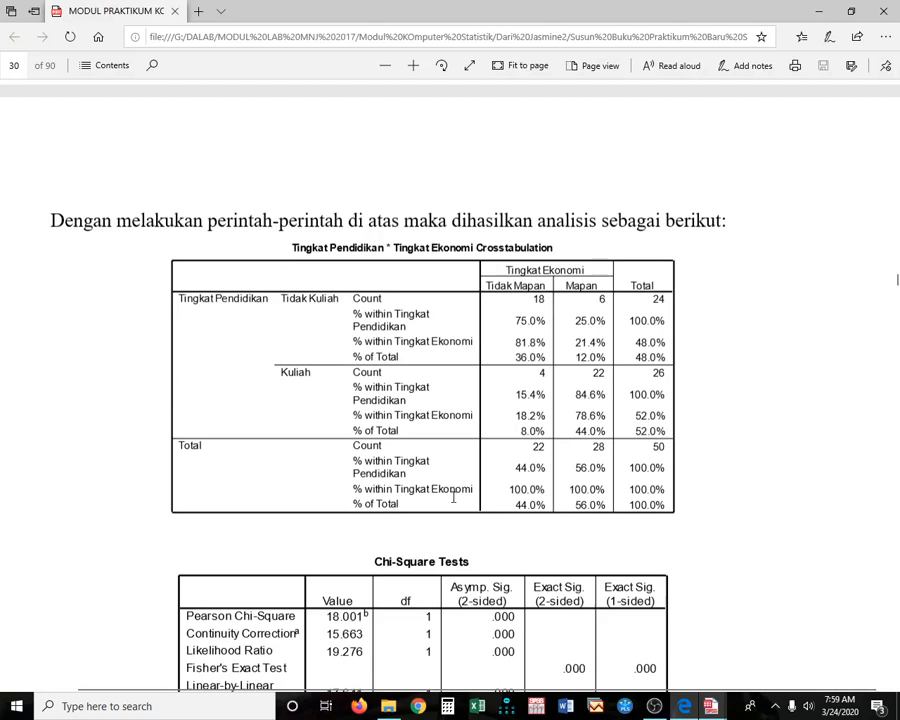
{"action": "scroll", "coordinate": [453, 497], "scroll_direction": "down", "scroll_amount": 7}
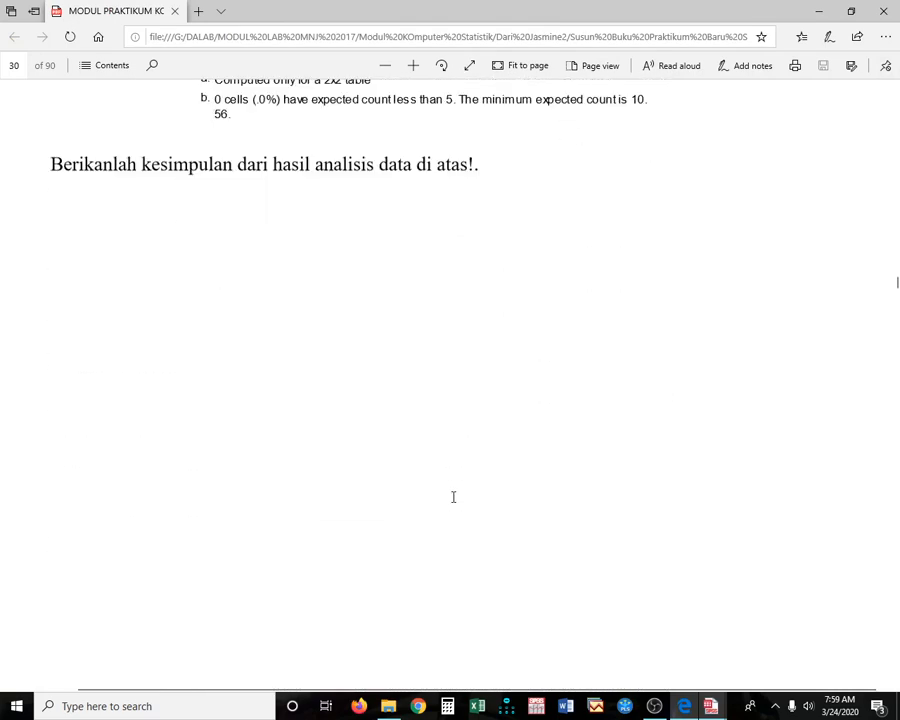
{"action": "scroll", "coordinate": [453, 497], "scroll_direction": "down", "scroll_amount": 5}
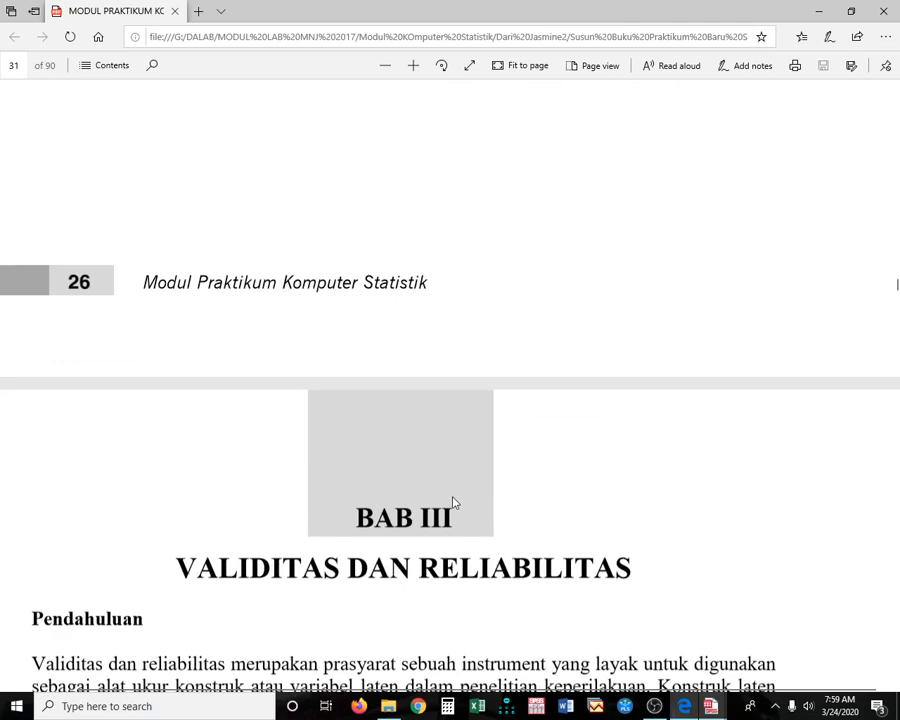
{"action": "scroll", "coordinate": [453, 503], "scroll_direction": "up", "scroll_amount": 7}
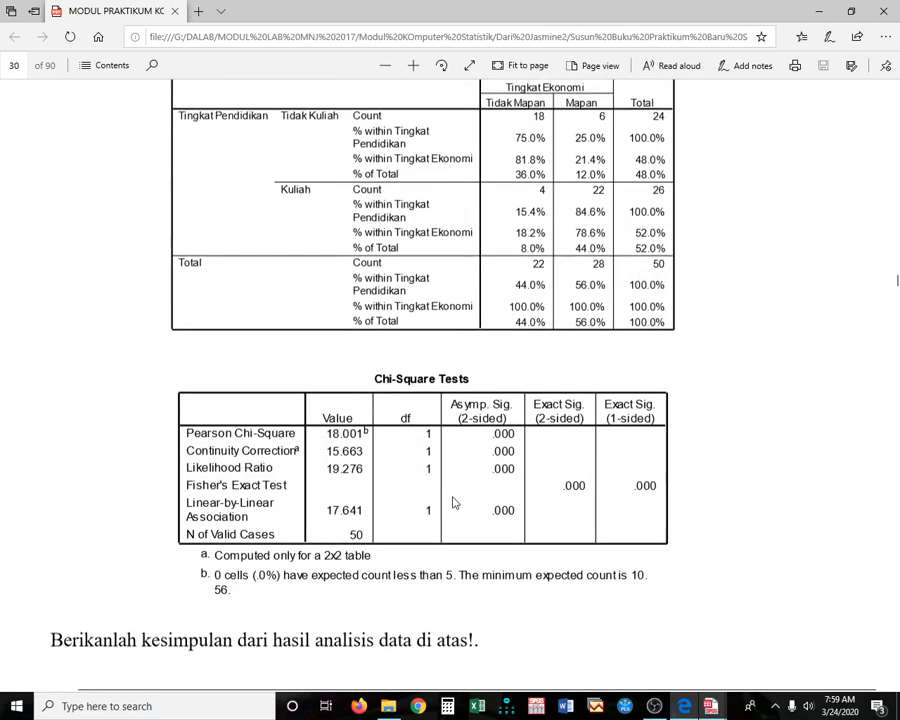